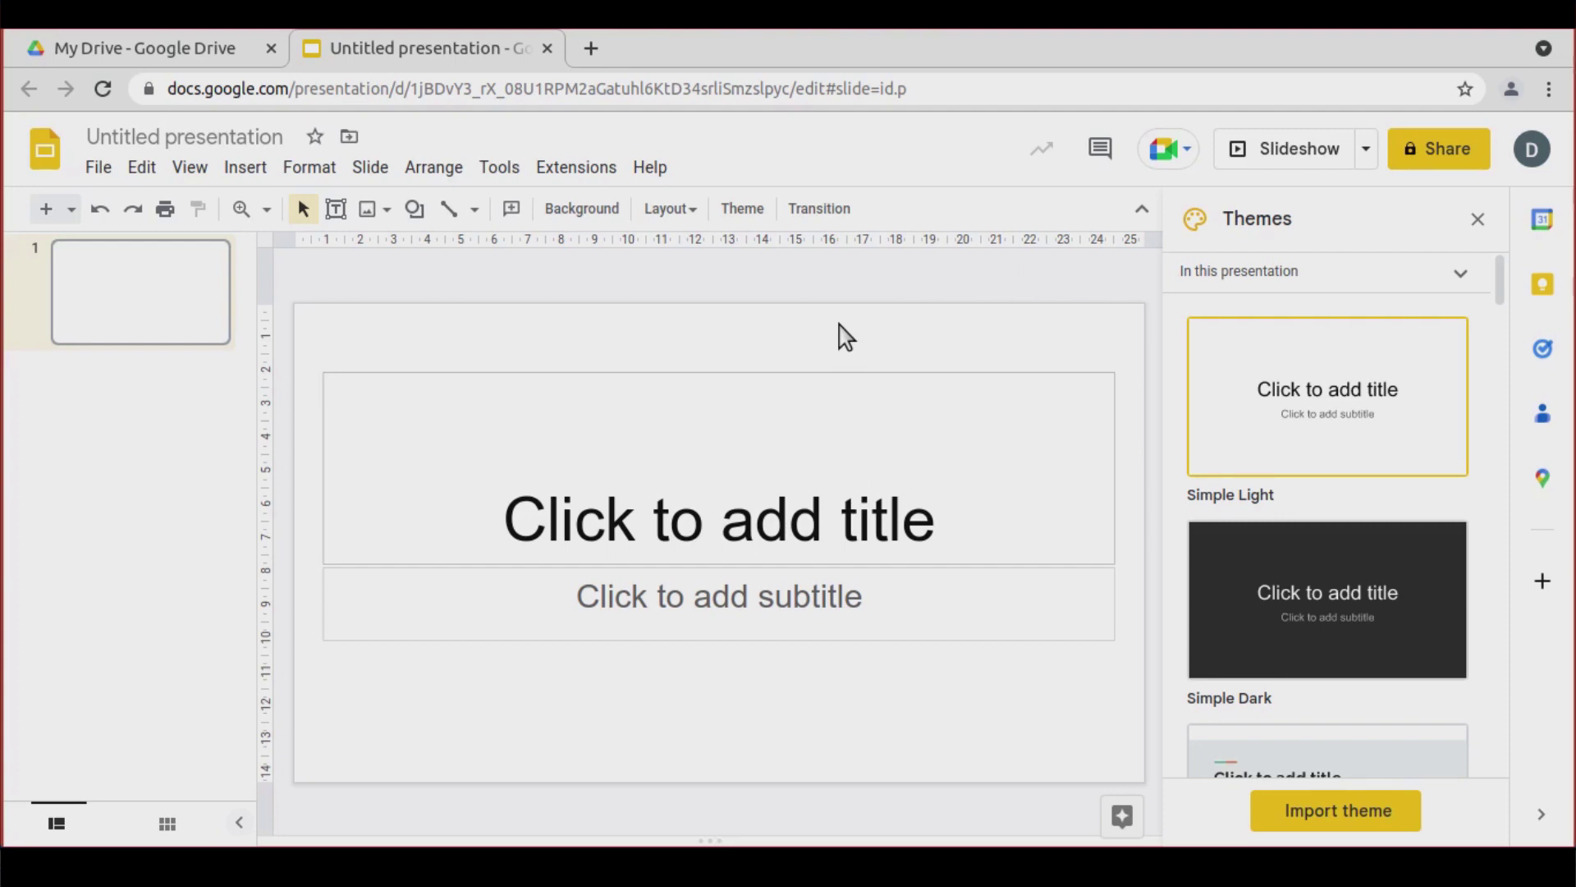
Close the Themes panel and switch the first slide to the Blank layout
left_click(1478, 220)
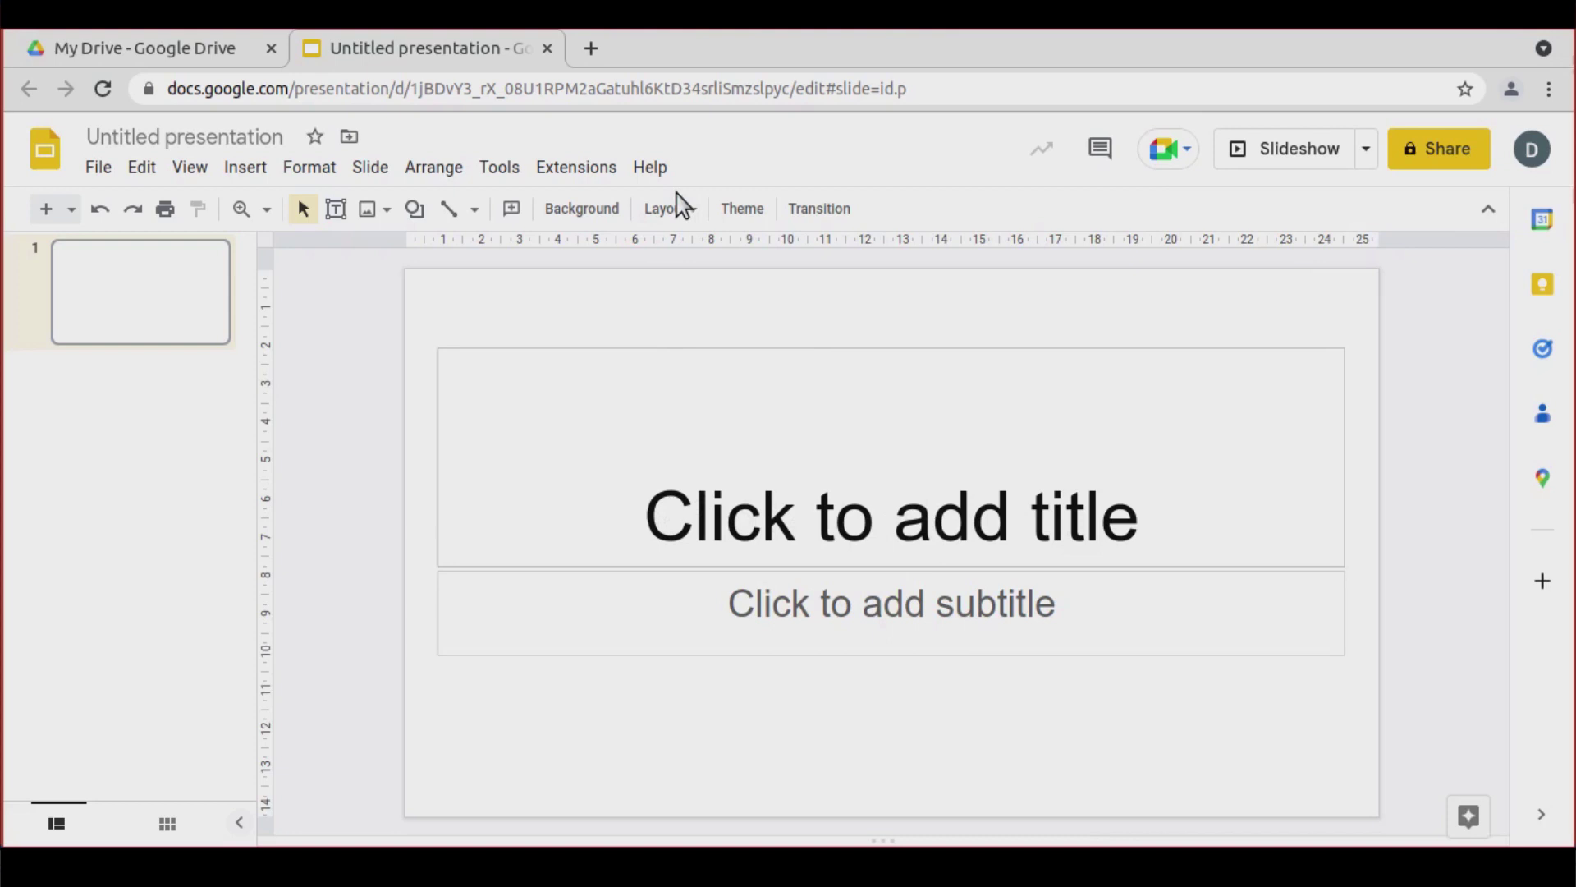
left_click(380, 170)
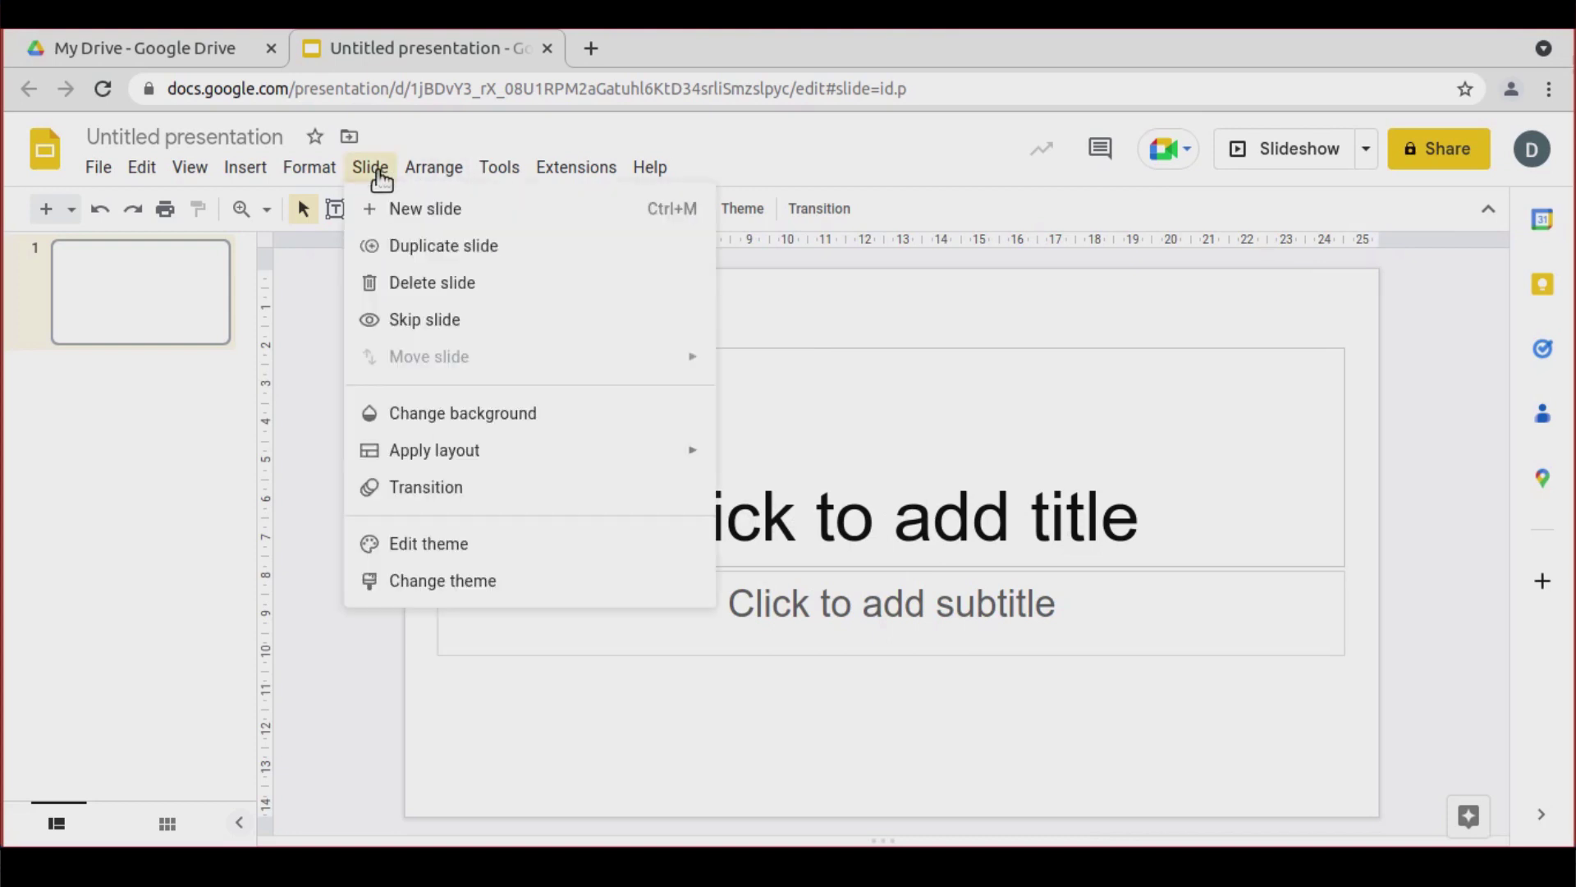
mouse_move(497, 464)
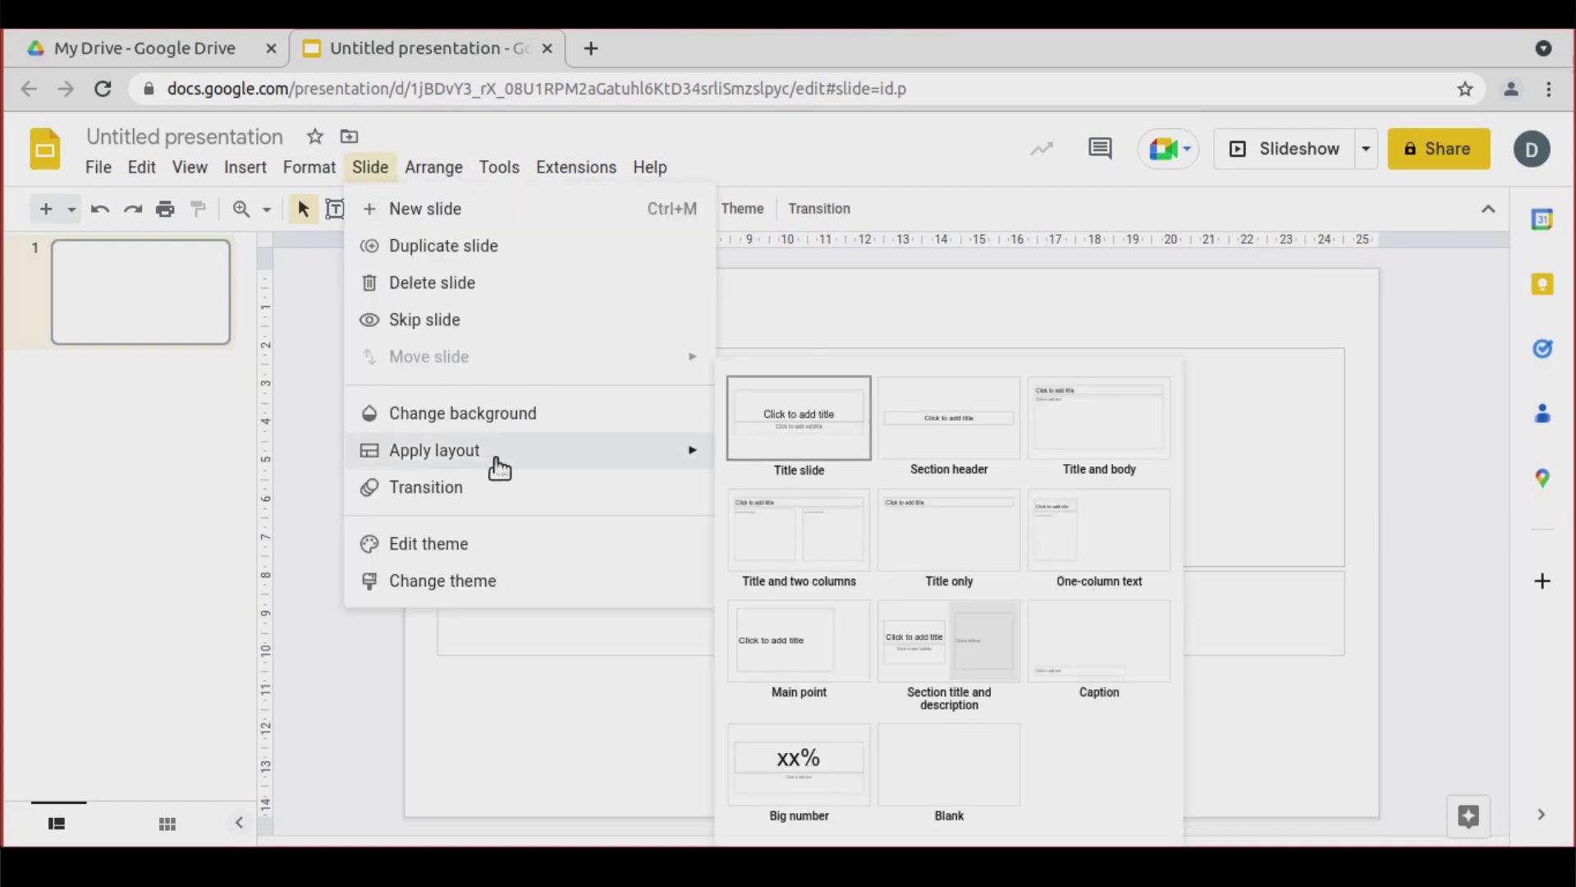
left_click(966, 783)
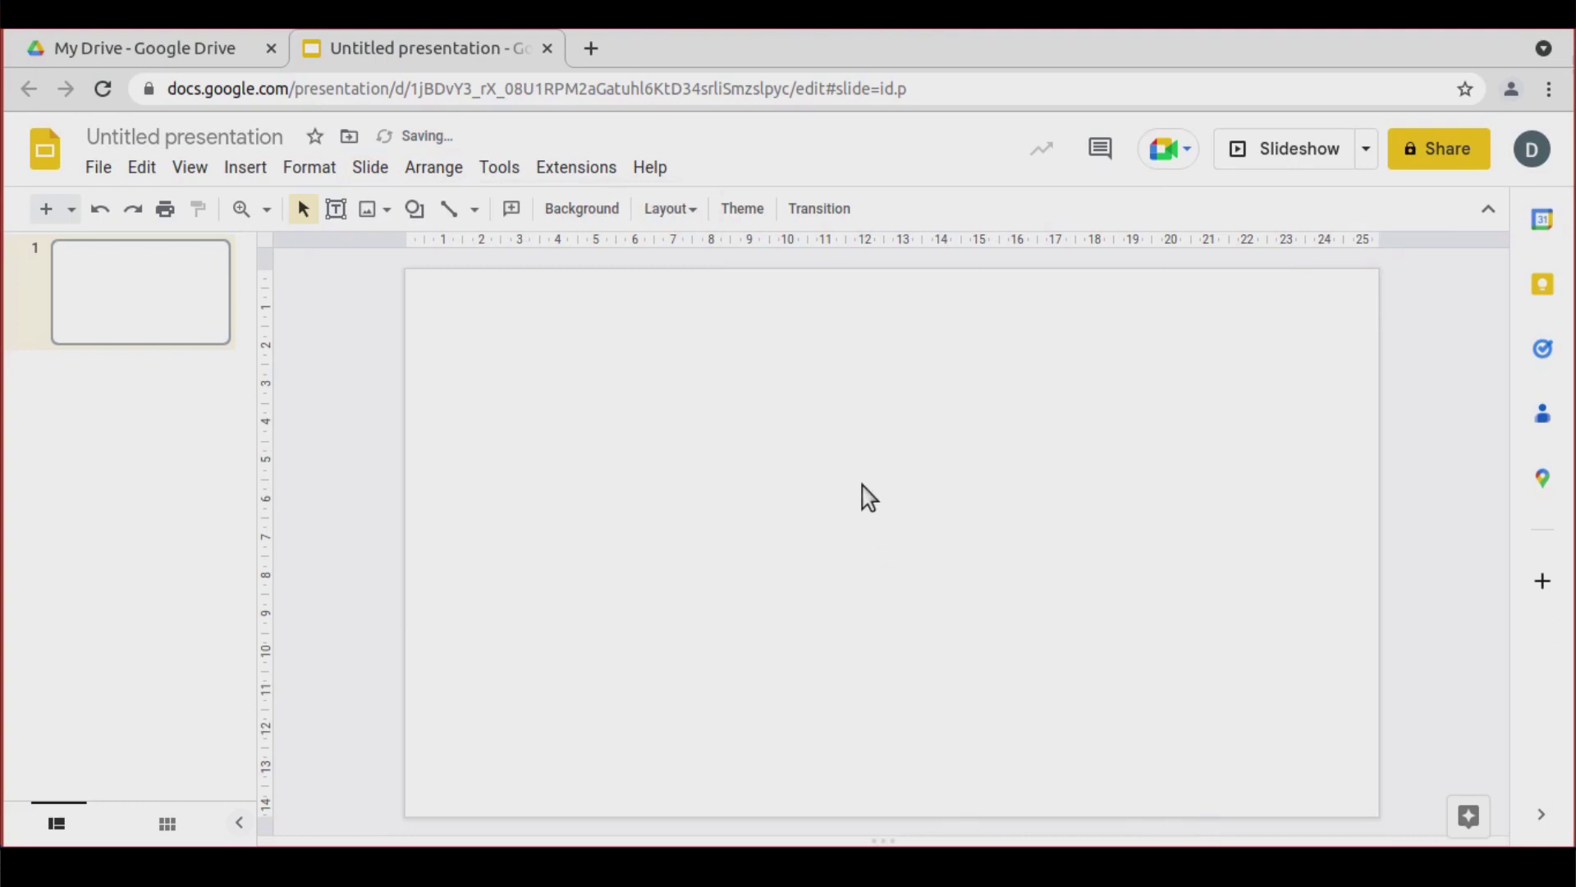
Insert word art reading NATURAL / SCIENCE / QUIZ on three separate lines
left_click(245, 168)
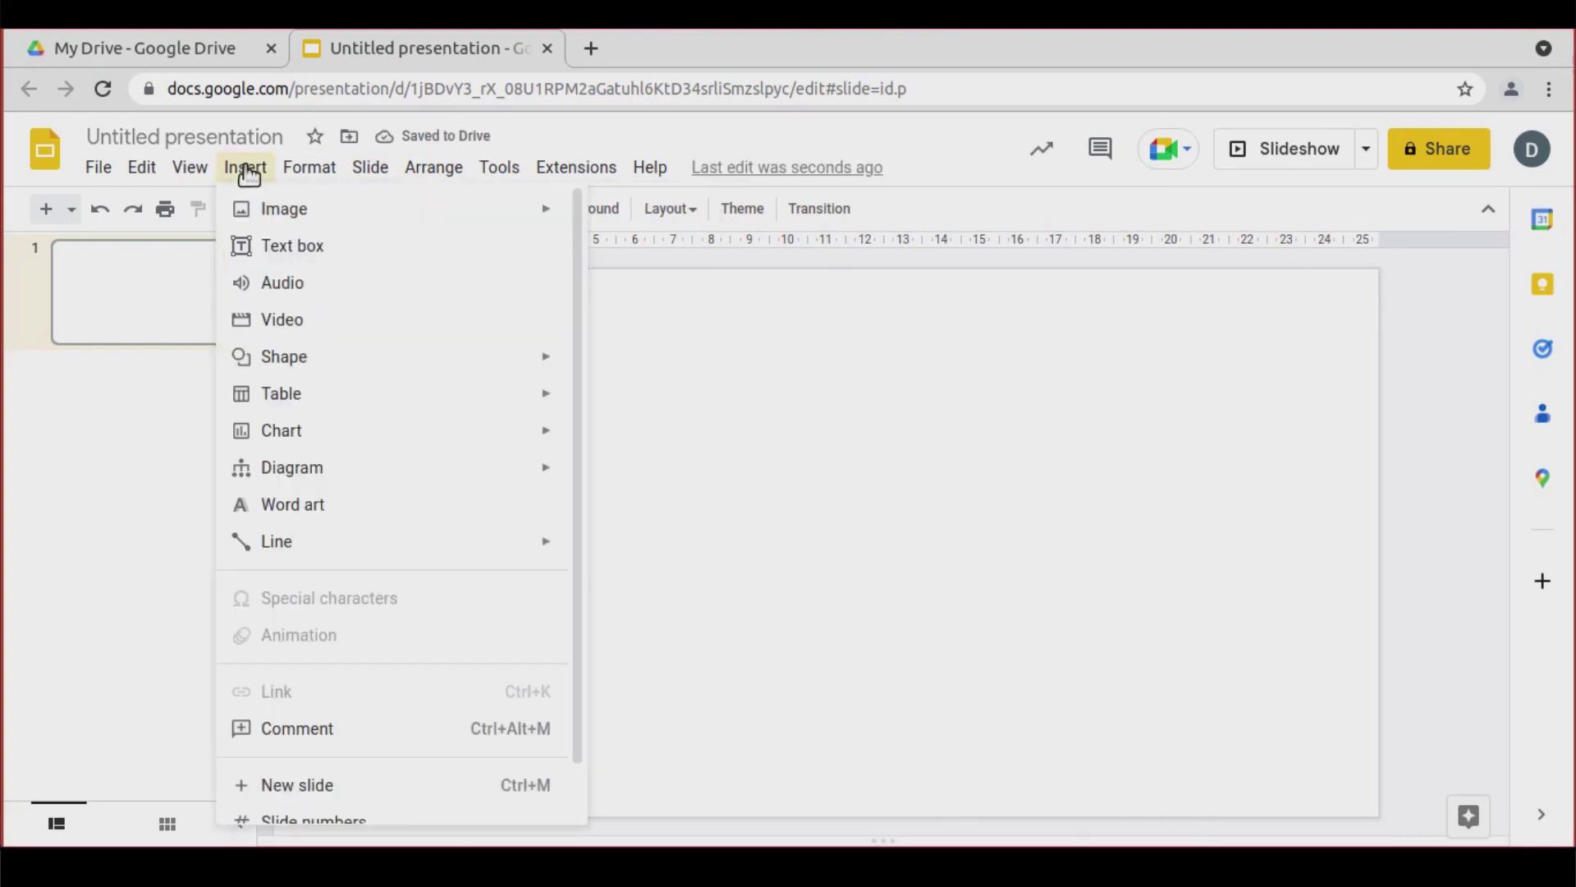
left_click(333, 515)
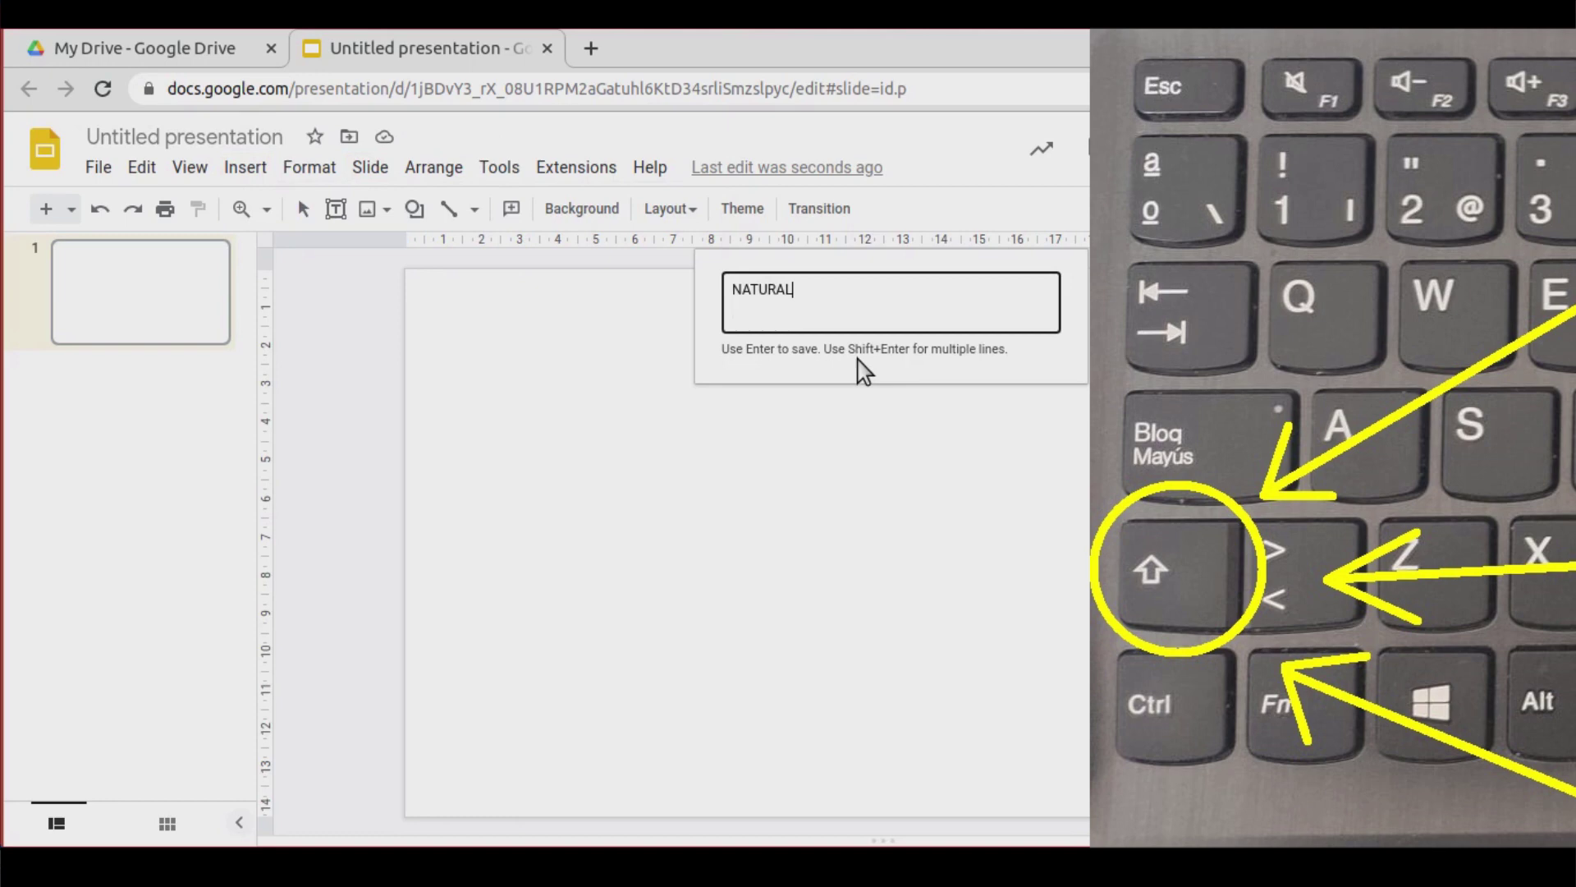
key("shift+Return")
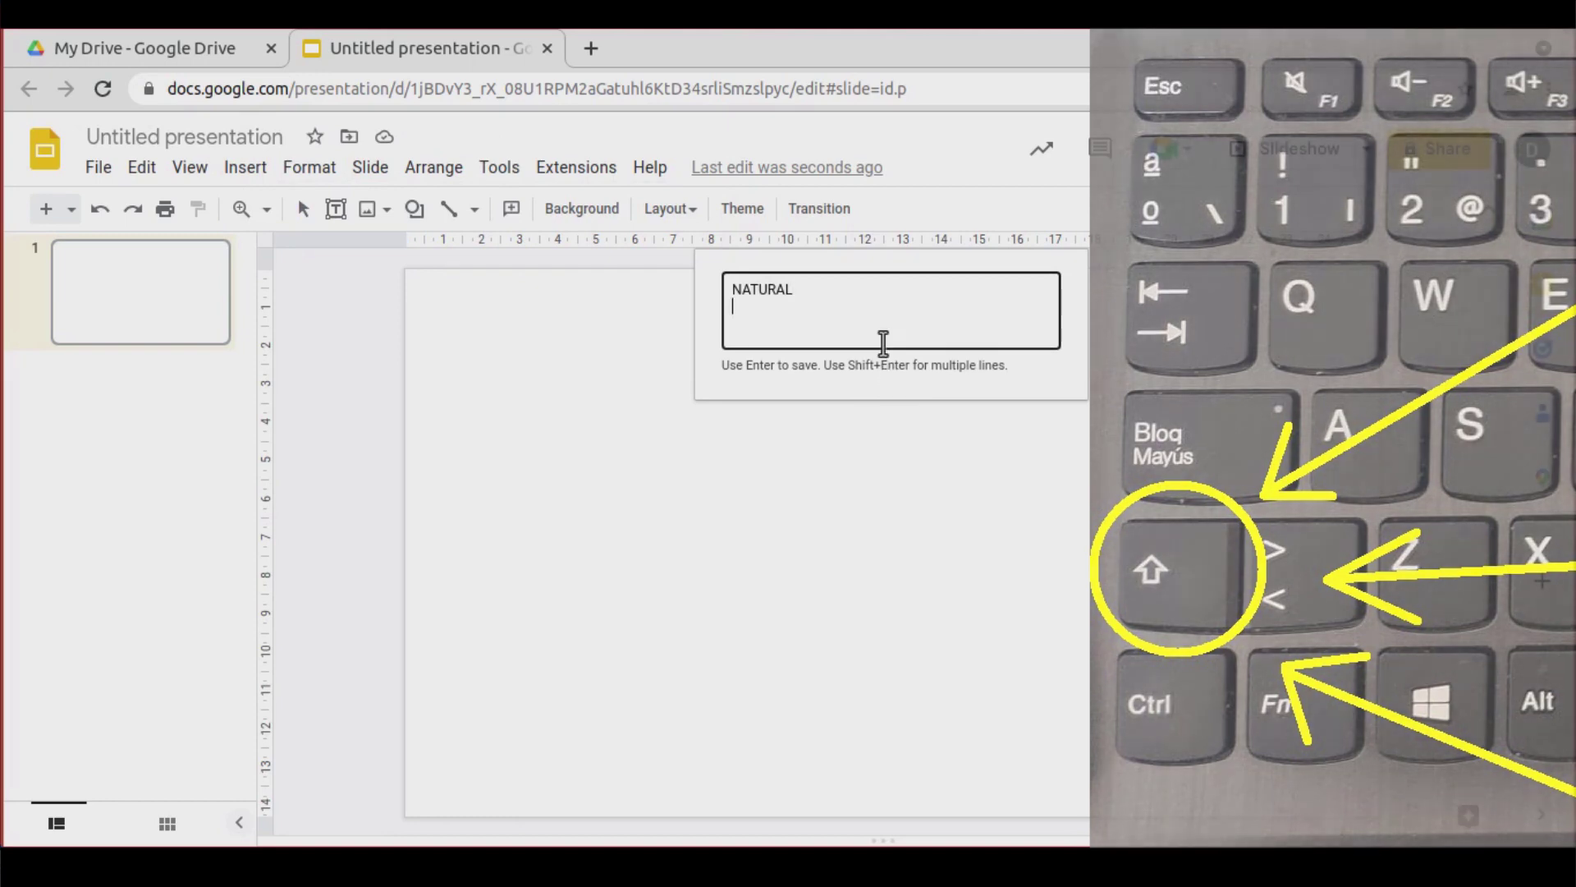
type("SCIE")
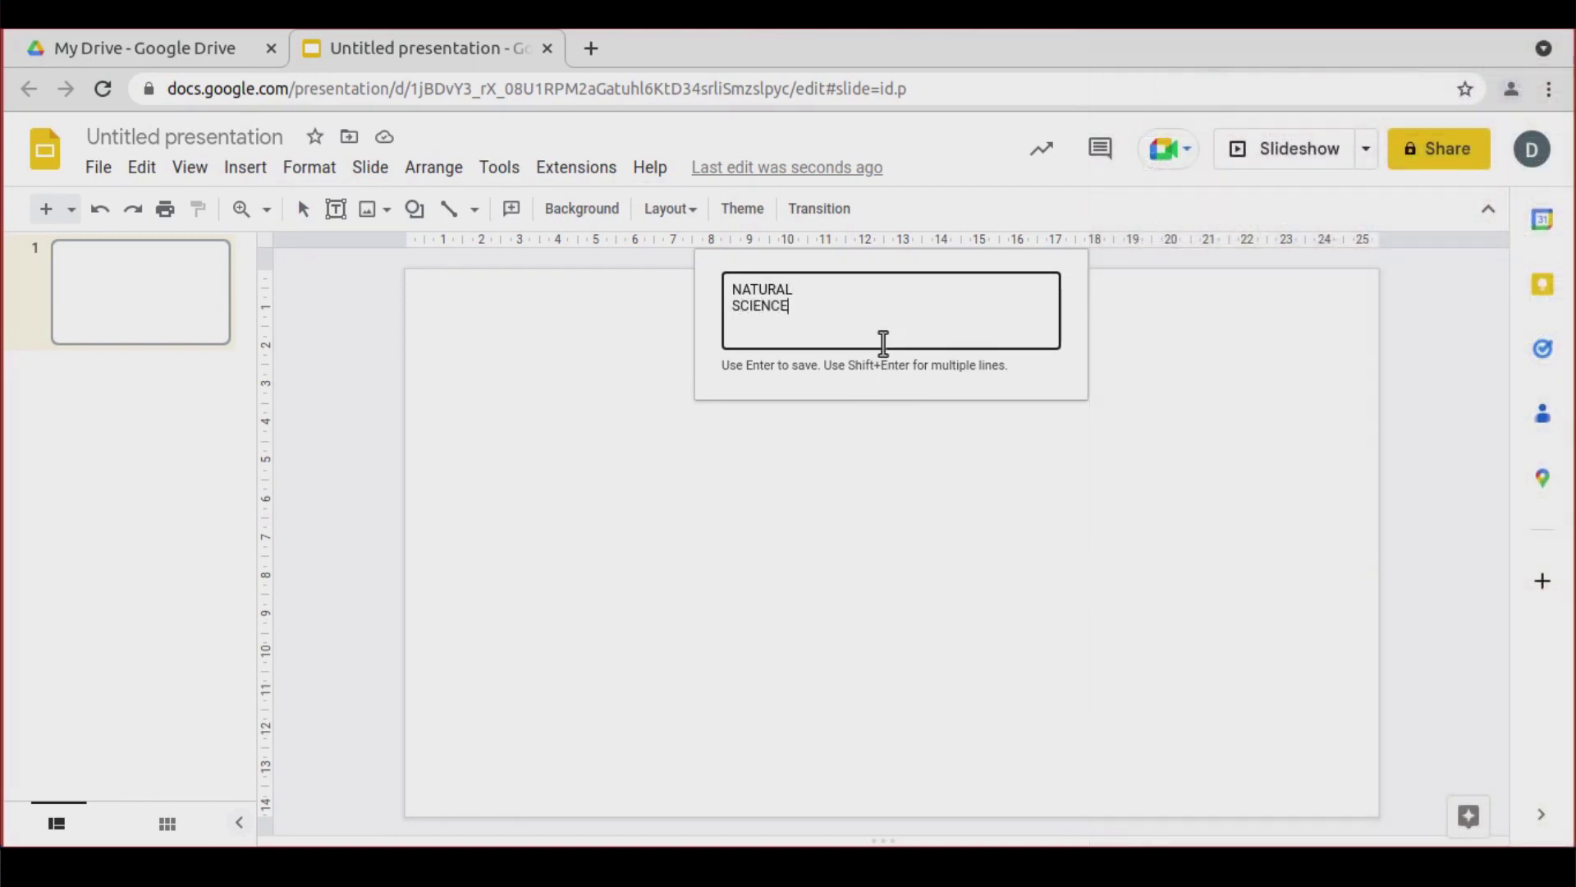
type("NCE")
key("shift+Return")
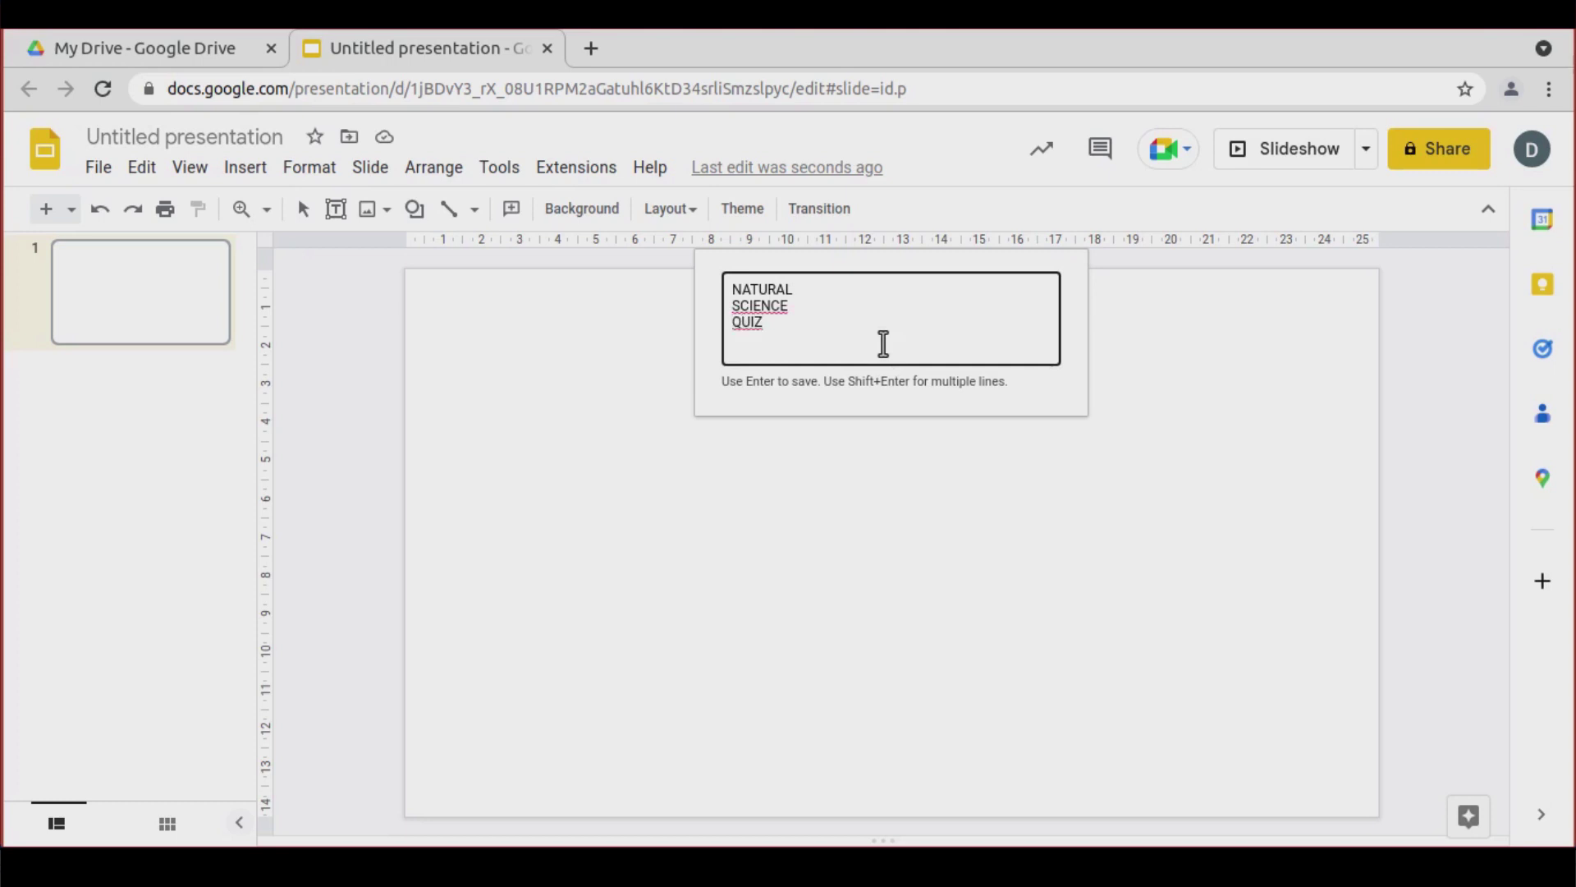
key("Return")
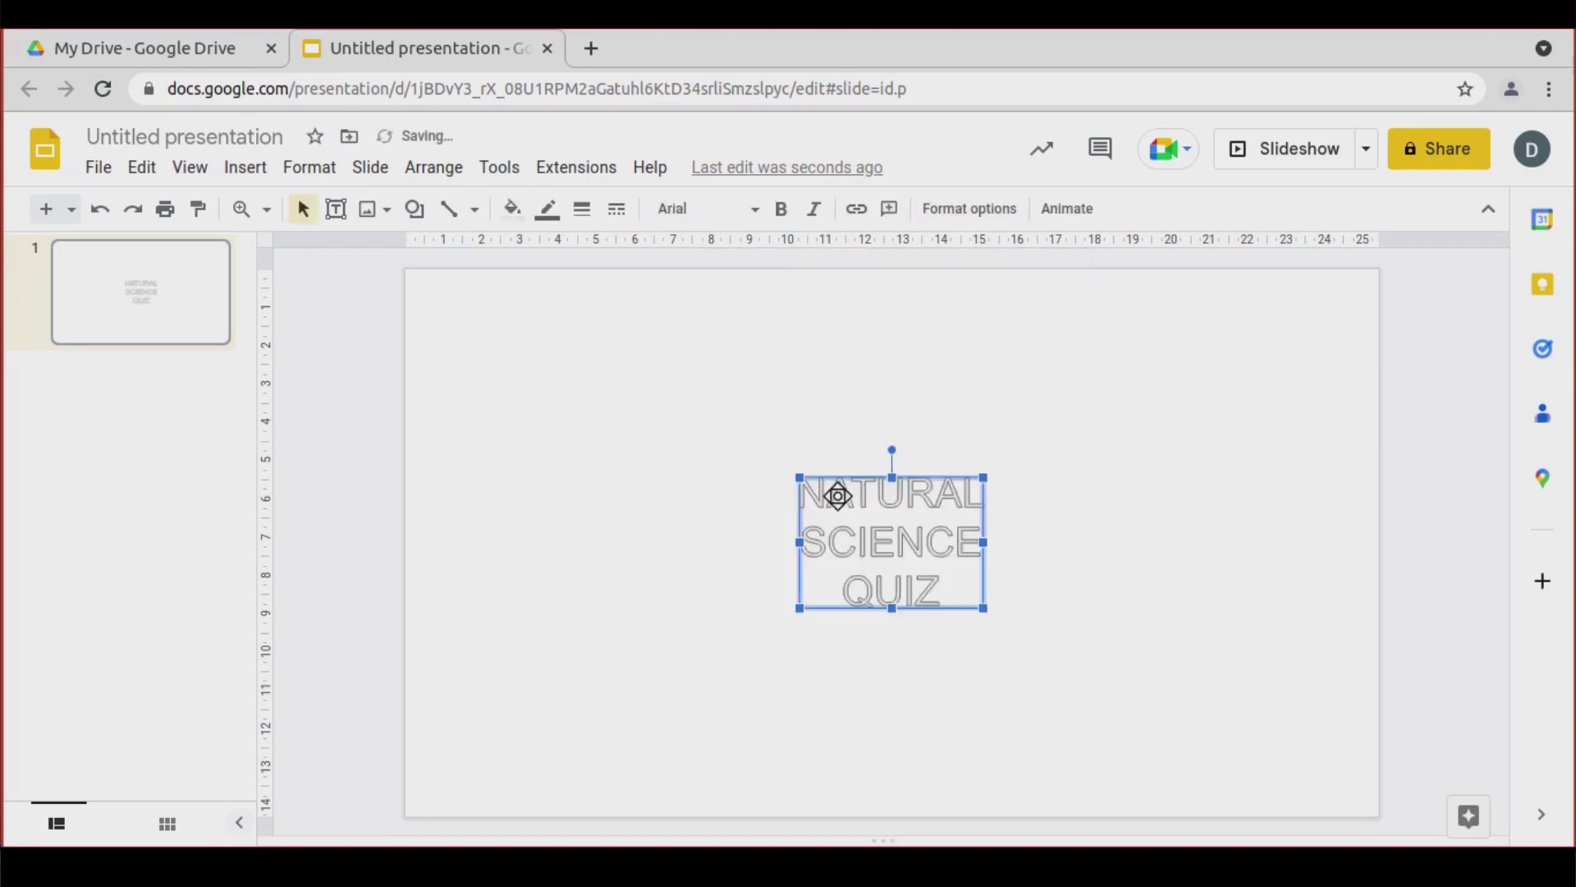
Enlarge and reposition the word art, then set it to bold Impact
left_click_drag(800, 477, 593, 314)
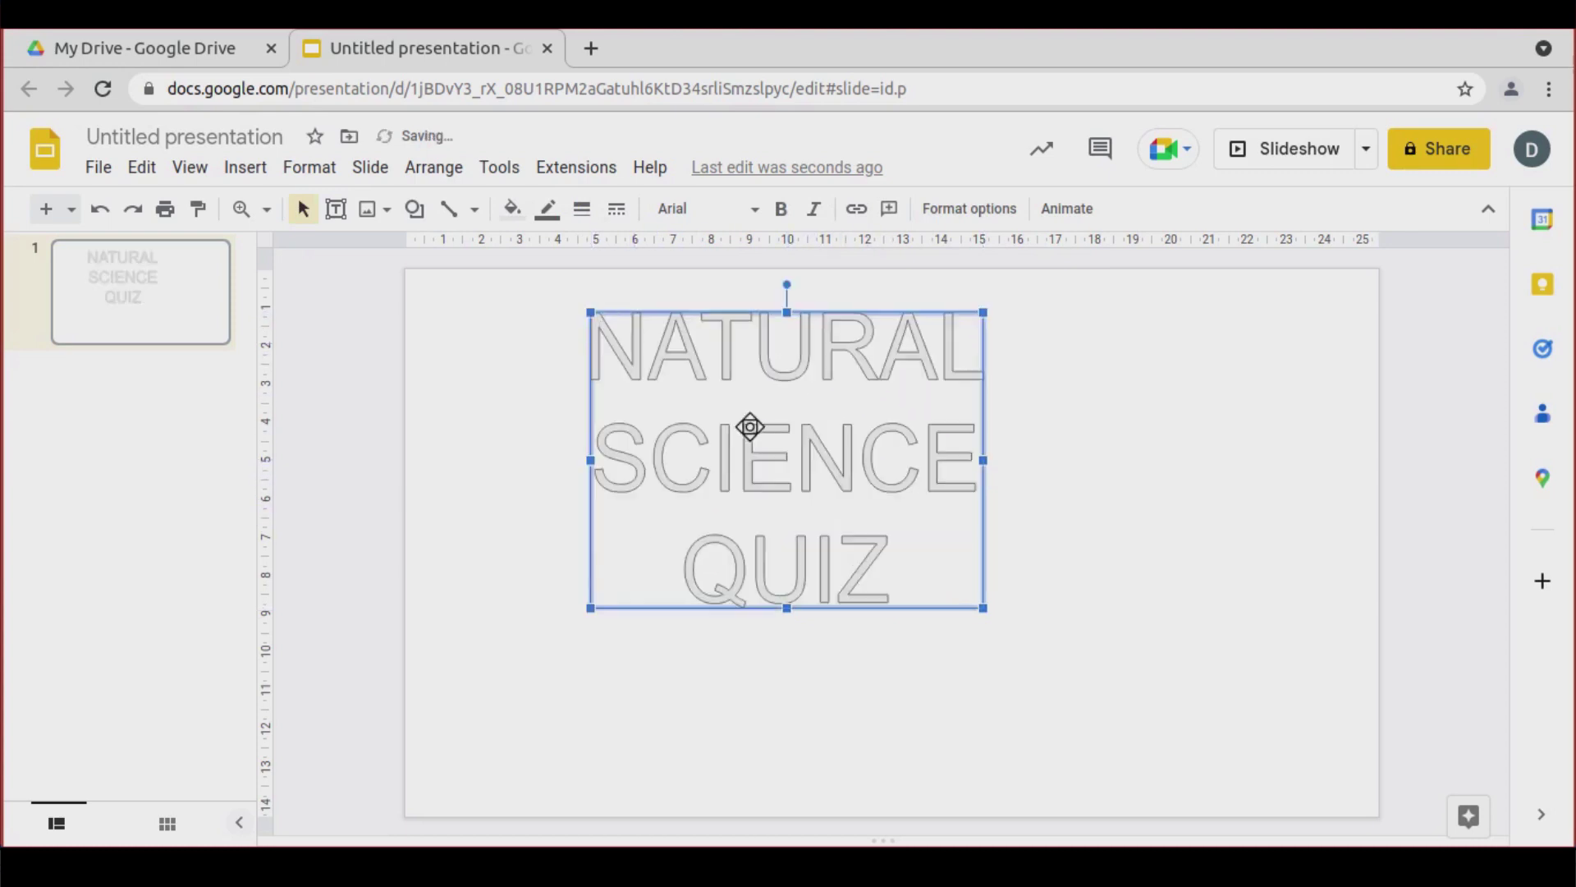
left_click_drag(979, 606, 1158, 779)
left_click_drag(897, 550, 862, 527)
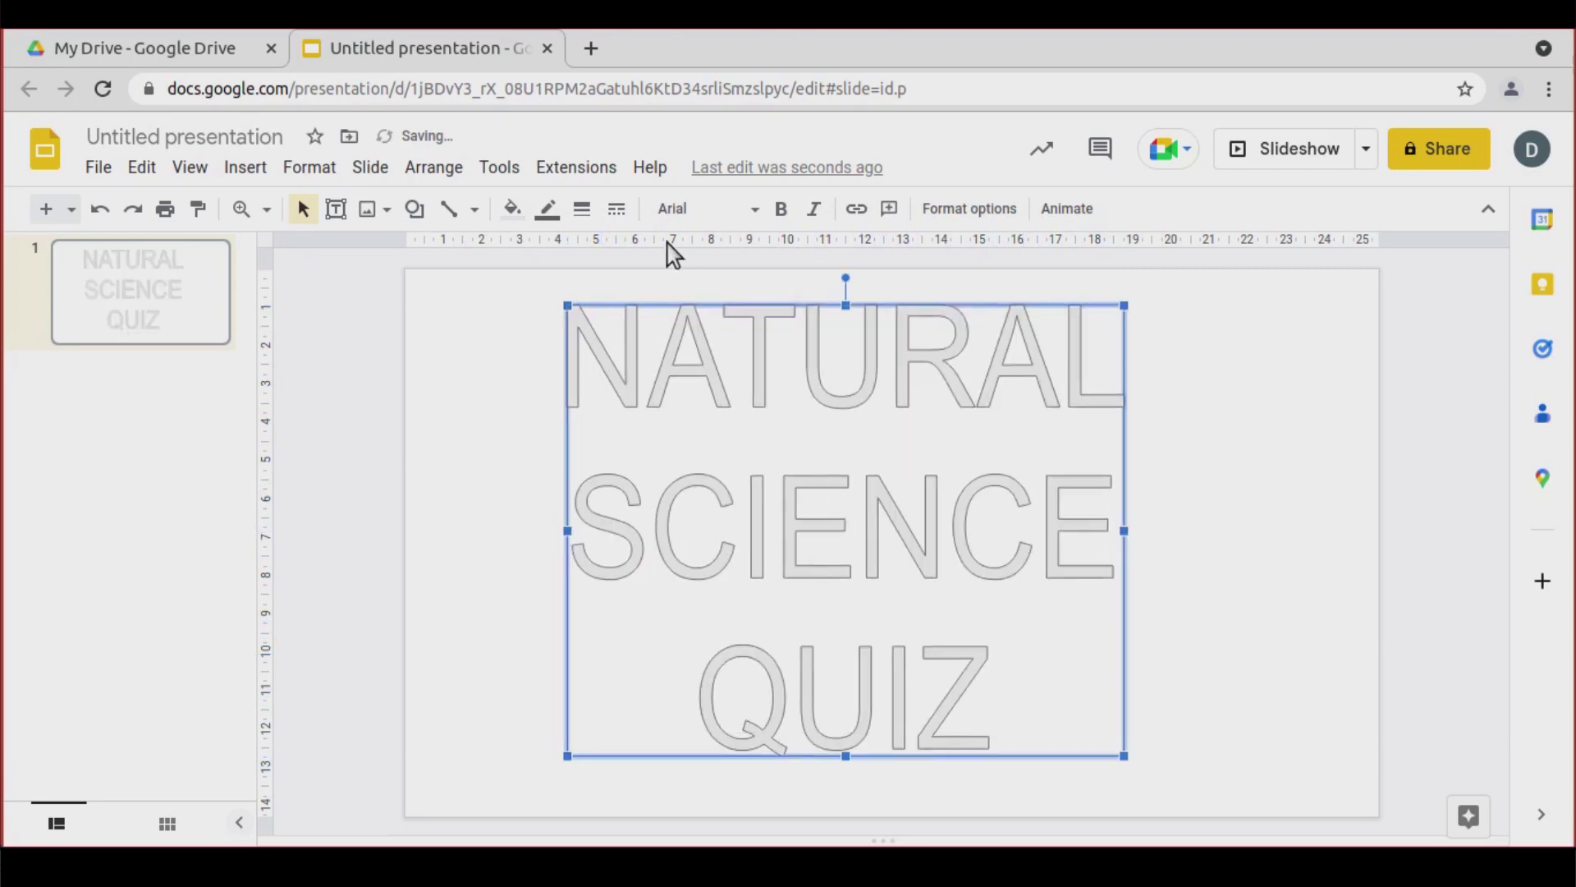
left_click(689, 212)
left_click(716, 435)
left_click(786, 215)
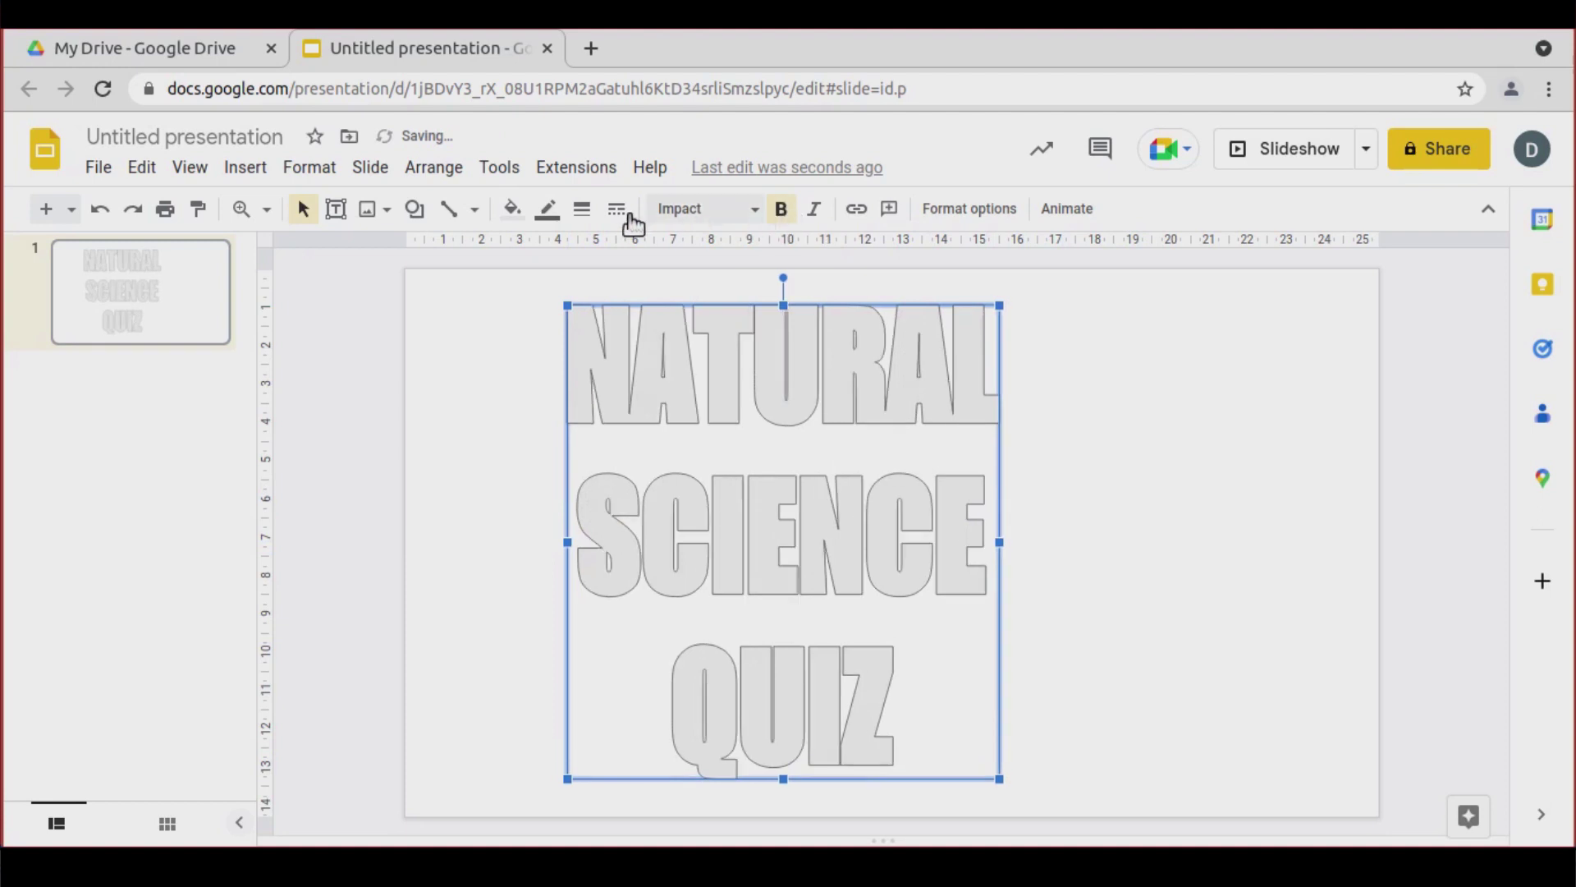
Give the word art a green gradient fill with a thick black outline
left_click(513, 210)
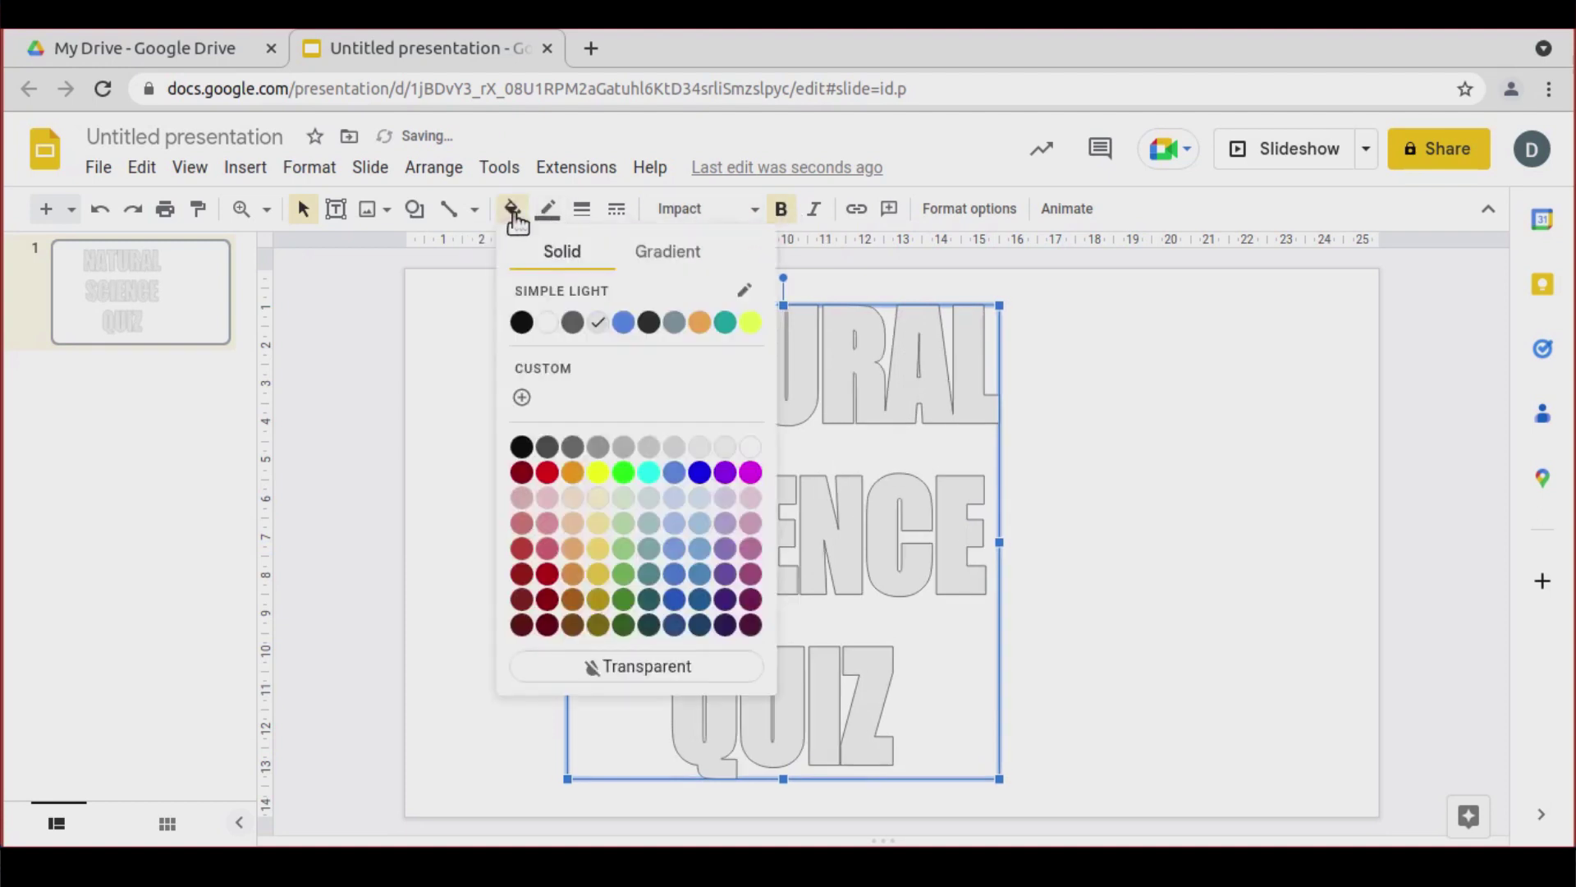
left_click(678, 259)
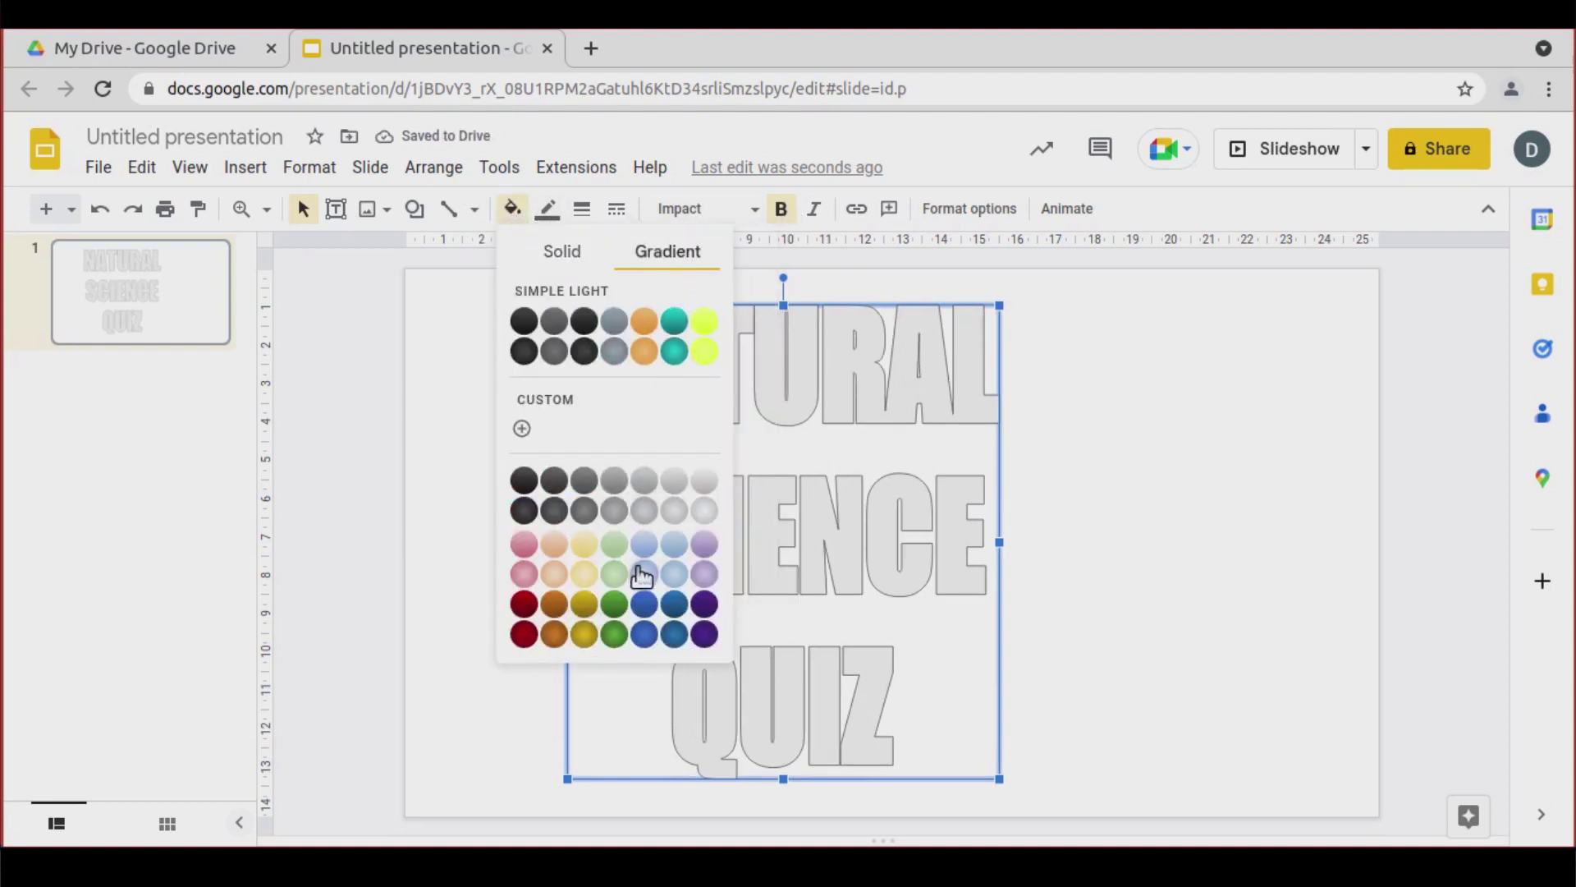
left_click(614, 606)
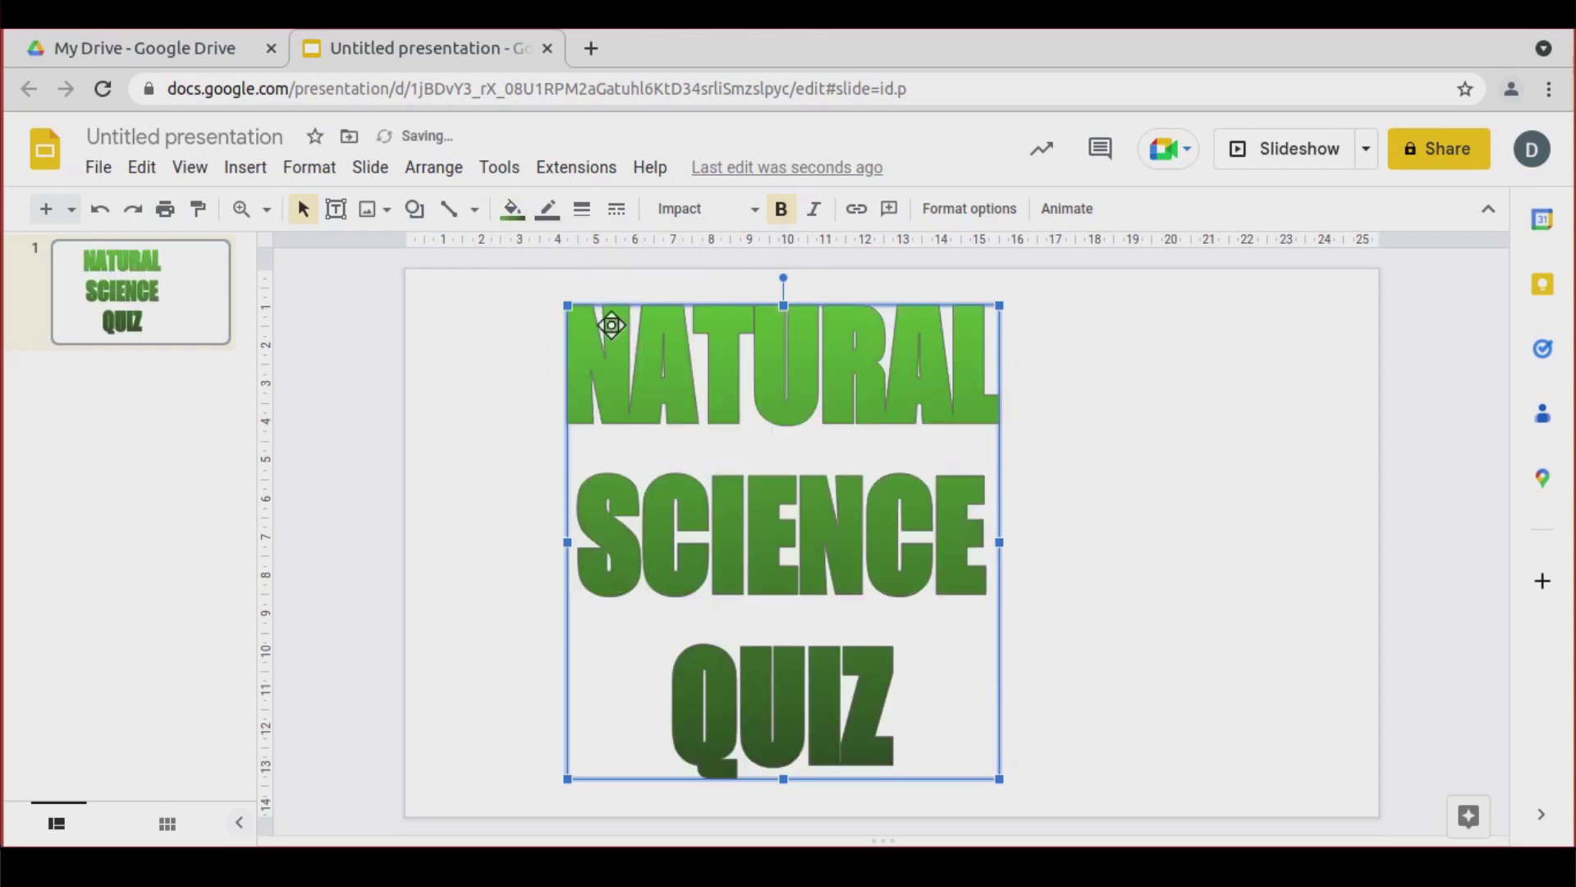
left_click(548, 210)
left_click(557, 280)
left_click(582, 209)
left_click(614, 325)
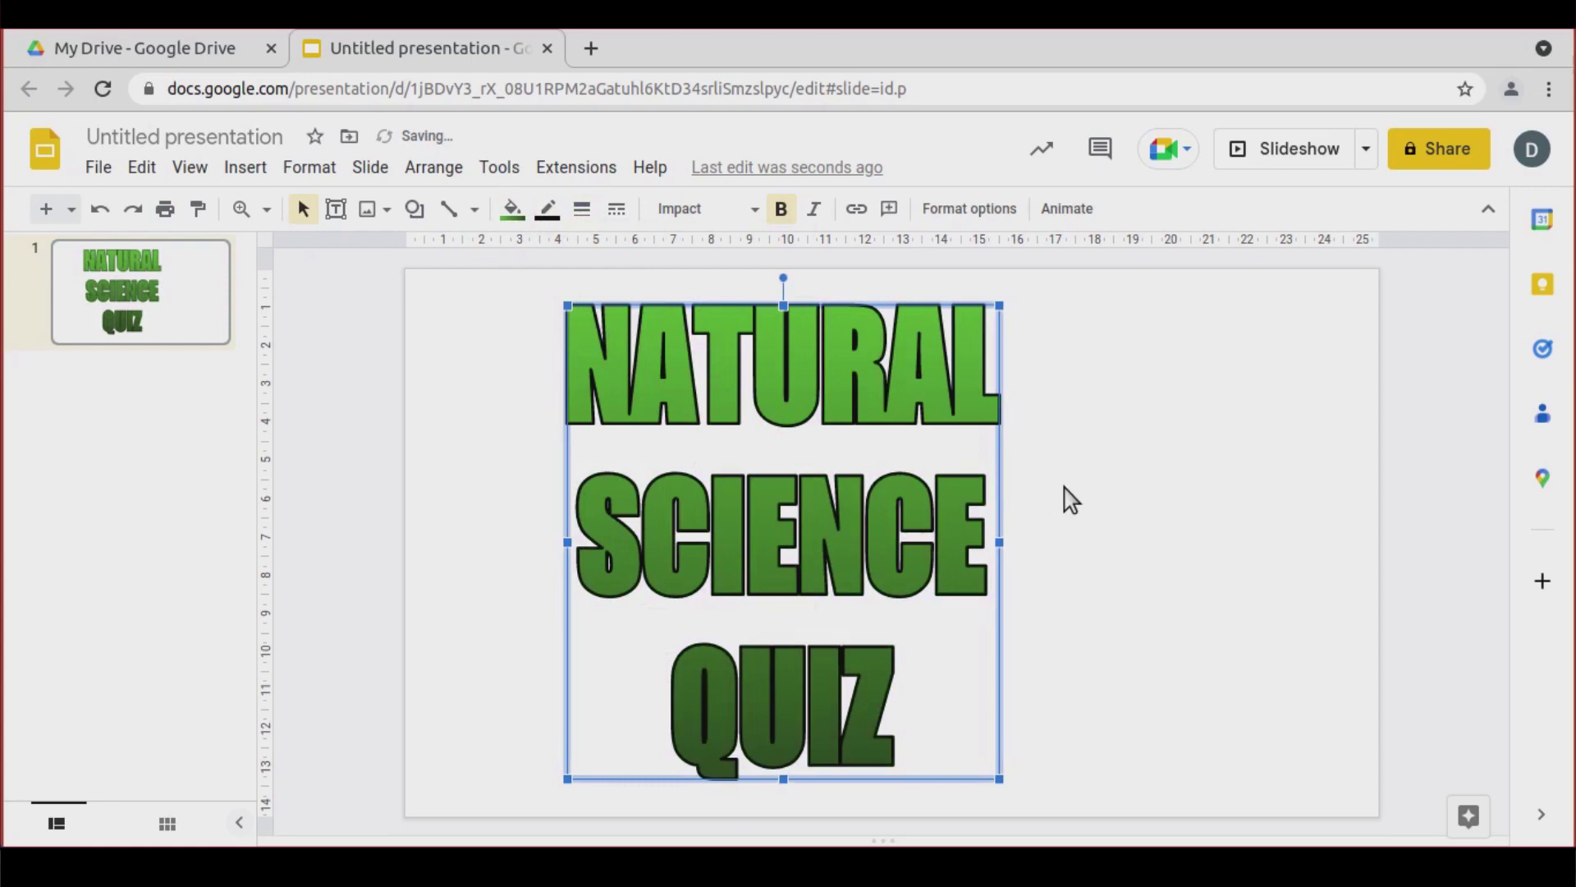
Widen the word art and centre it on the slide
left_click_drag(995, 538, 1067, 540)
left_click_drag(859, 535, 938, 537)
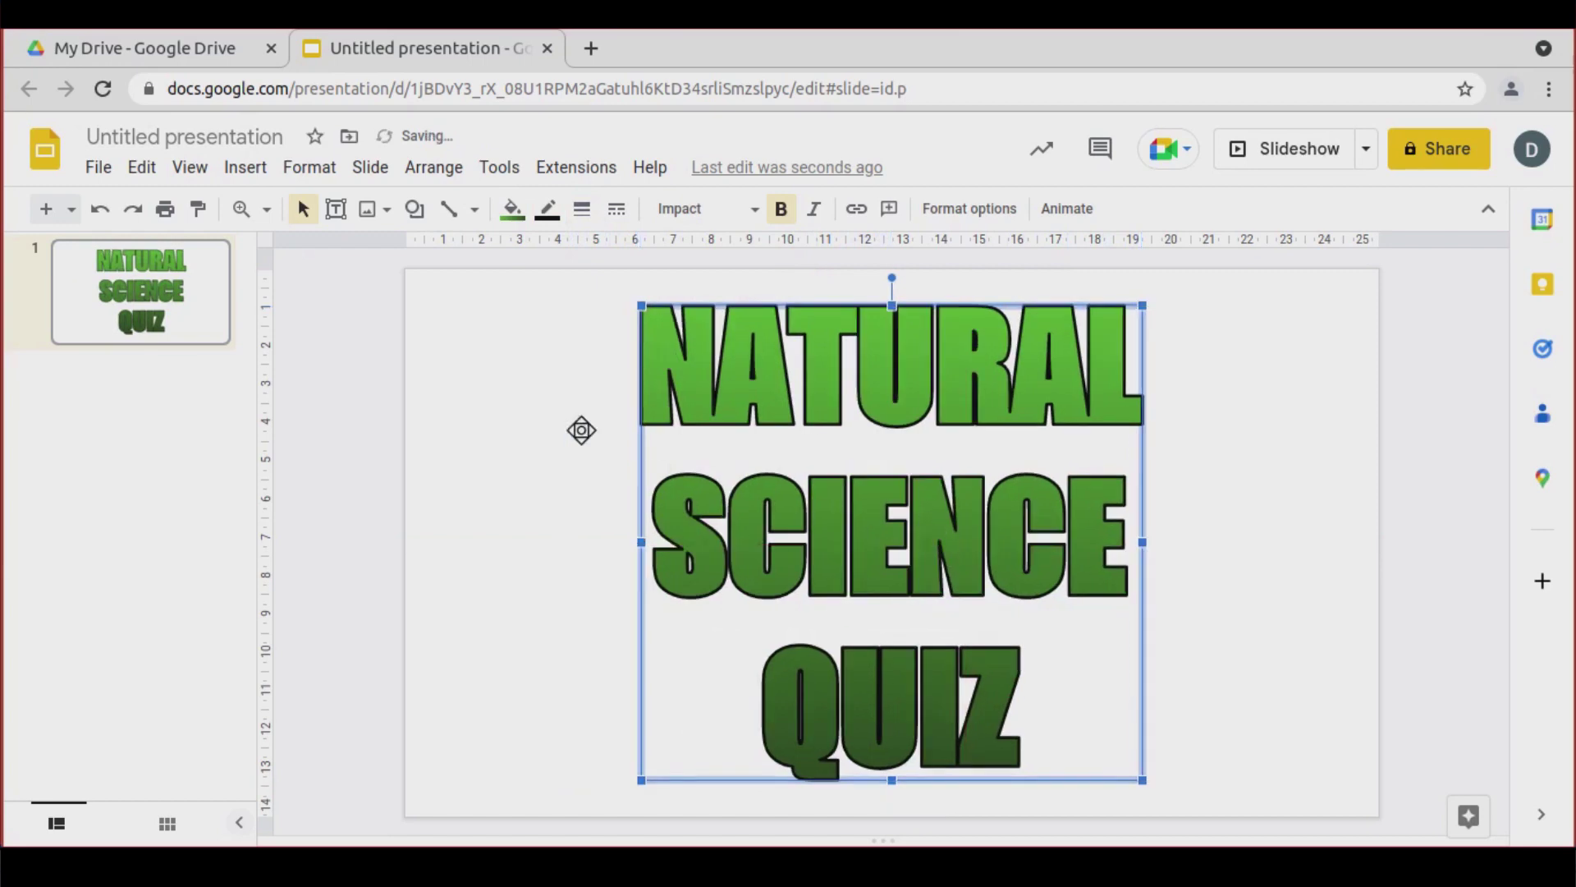
left_click(451, 379)
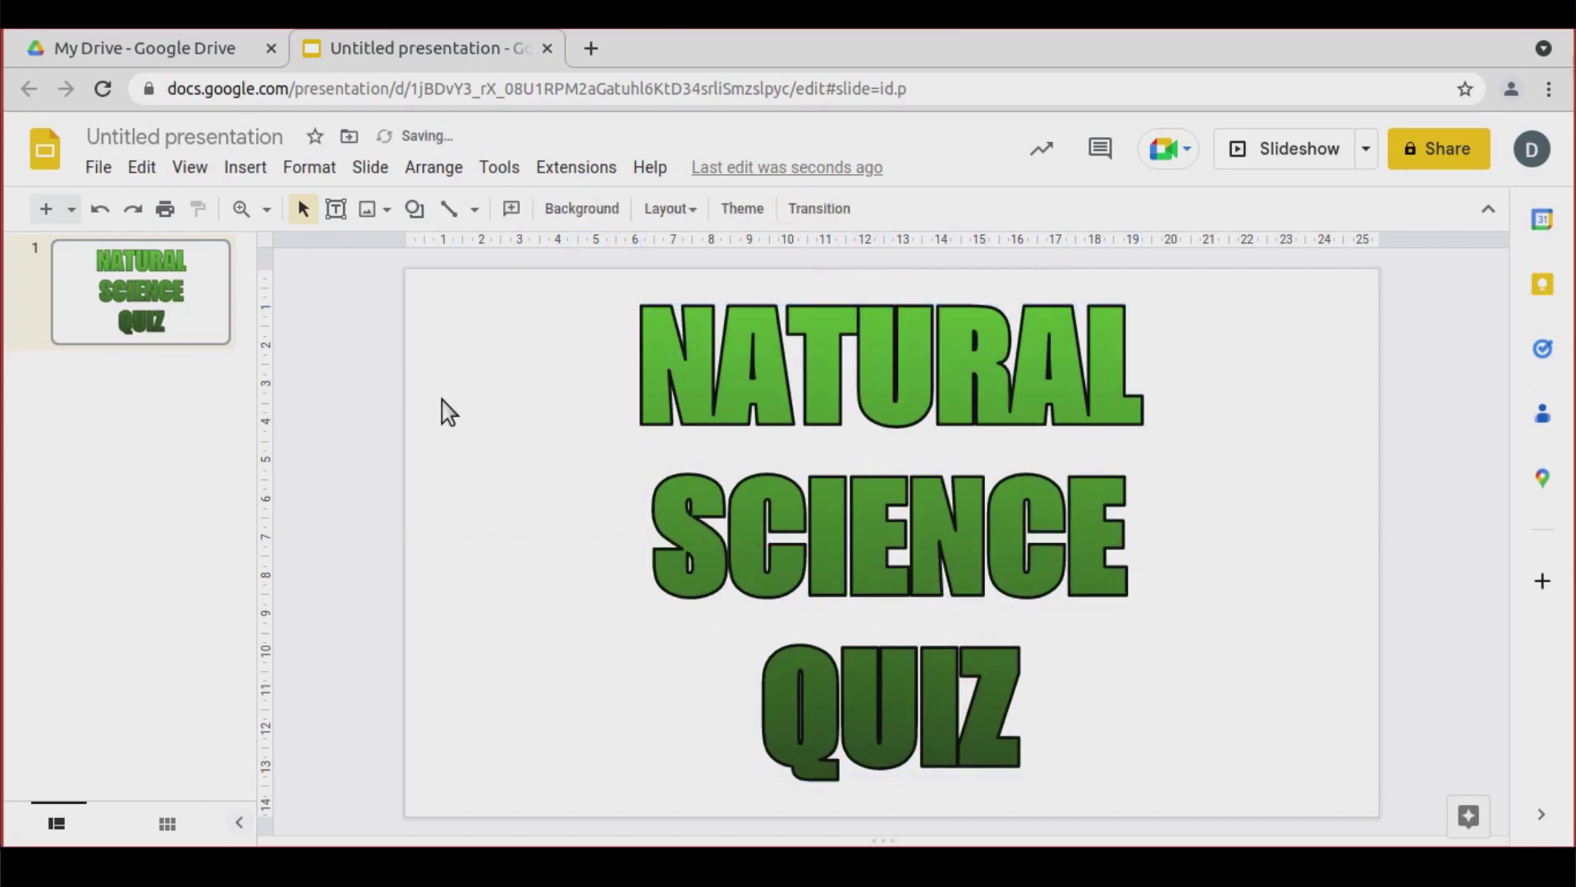
Apply a light-green gradient to the title slide's background
left_click(590, 210)
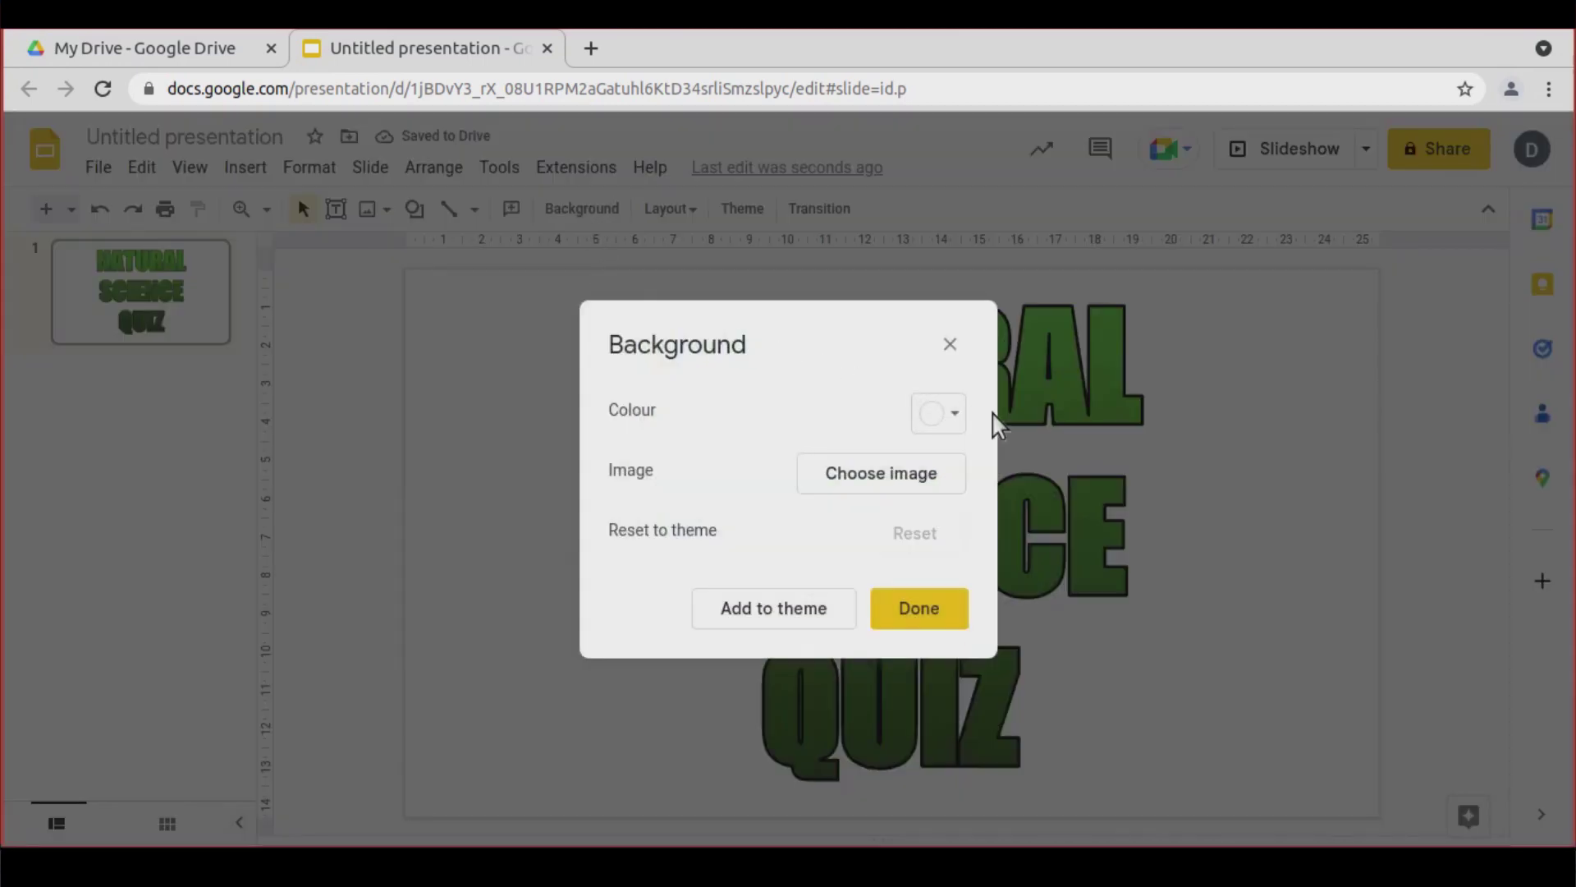
left_click(950, 415)
left_click(1084, 466)
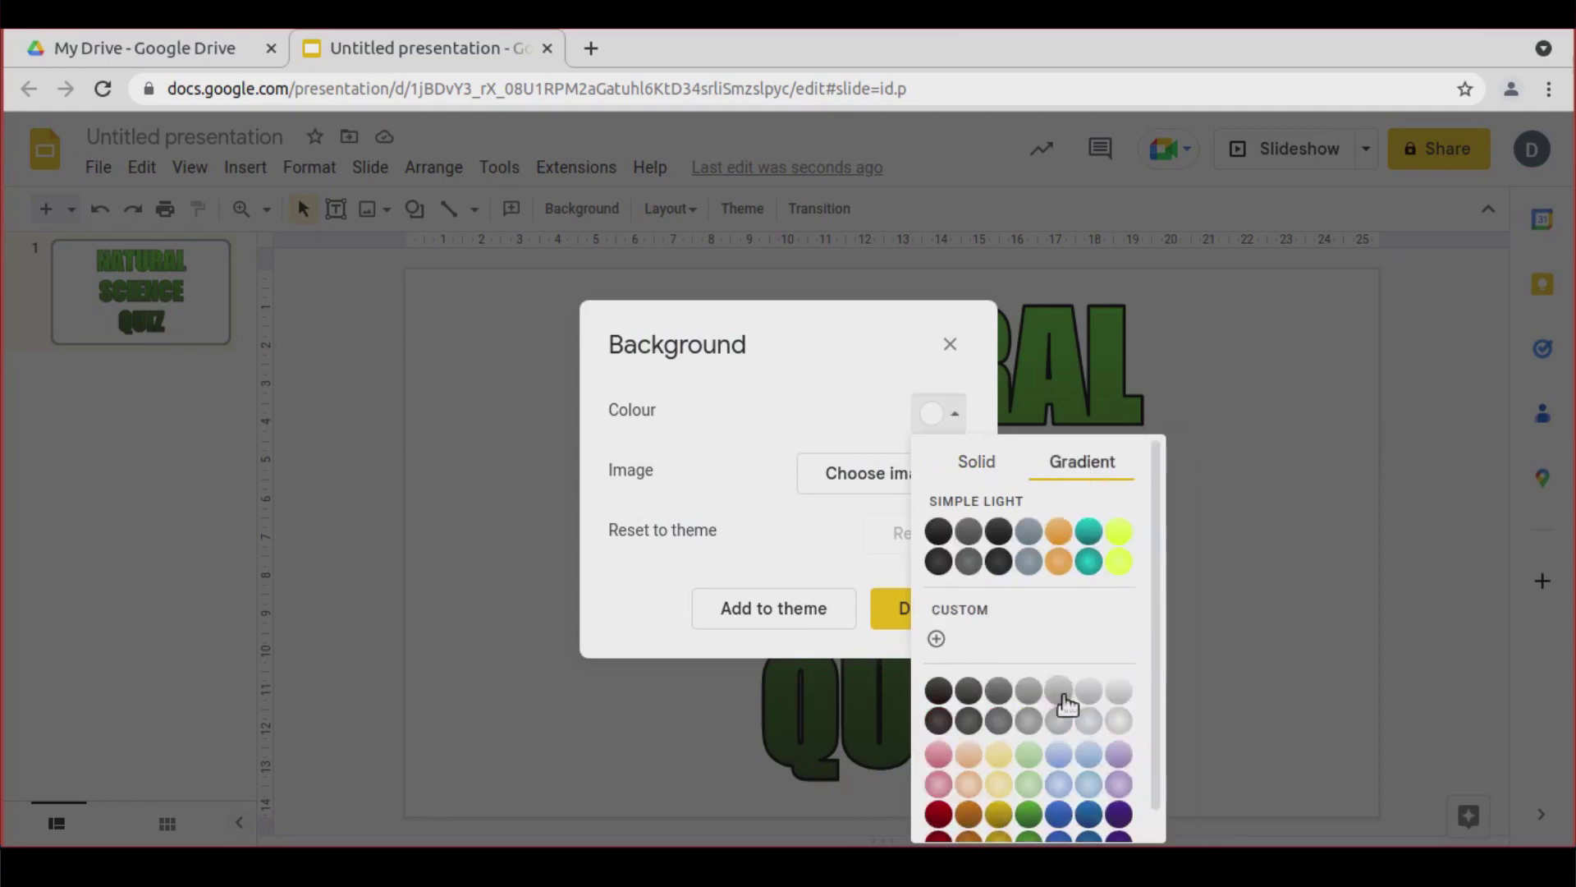
left_click(1030, 759)
left_click(907, 608)
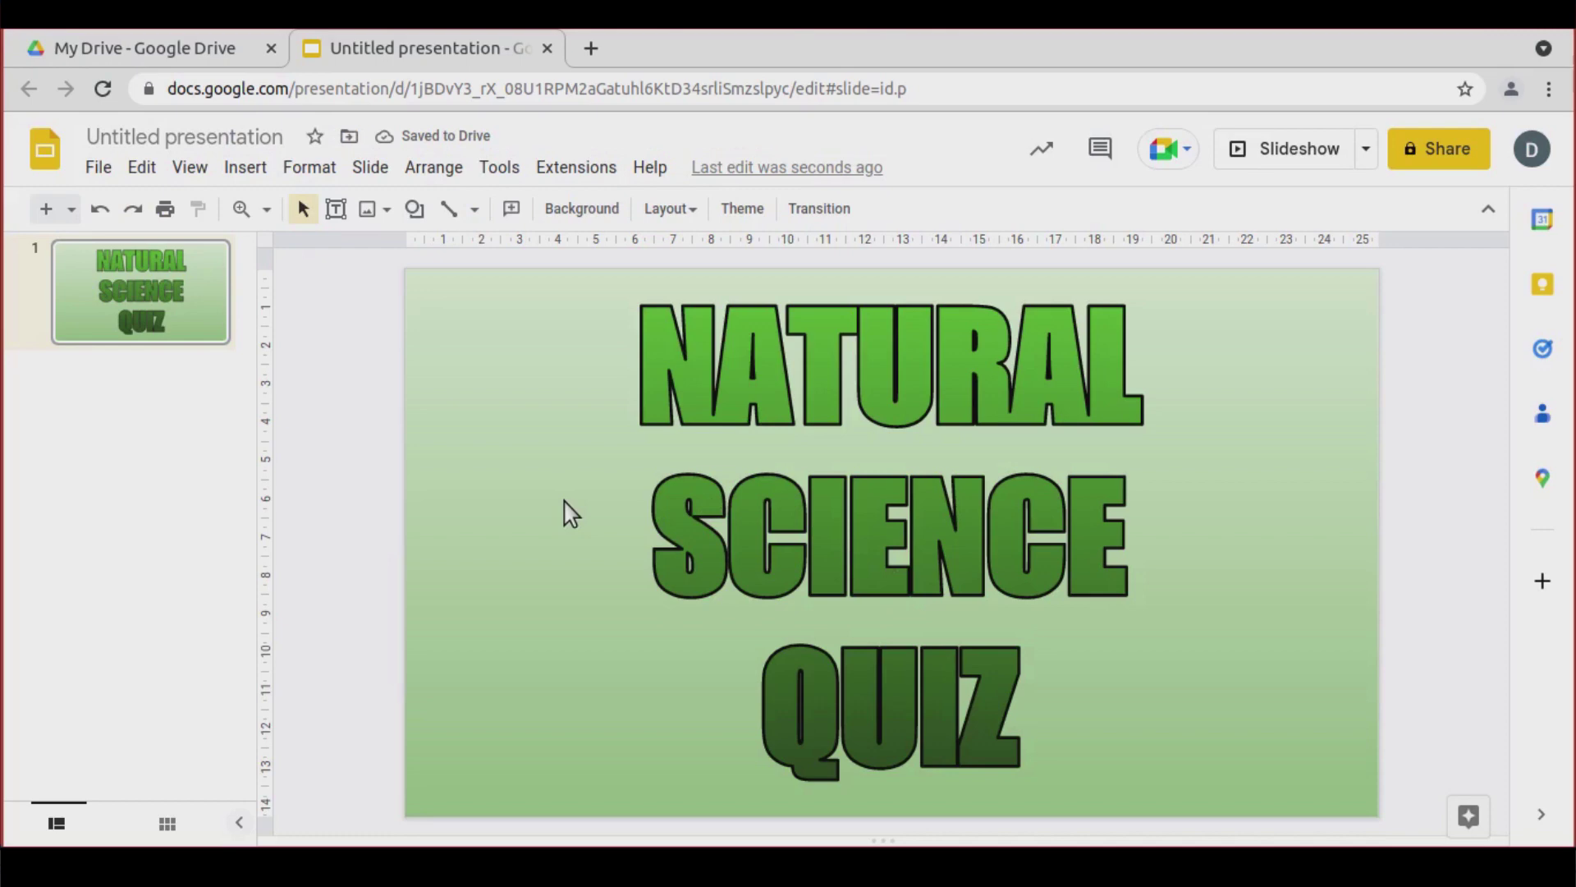
left_click(368, 166)
Add a second slide after the title slide and set it to the Blank layout
mouse_move(434, 167)
mouse_move(368, 167)
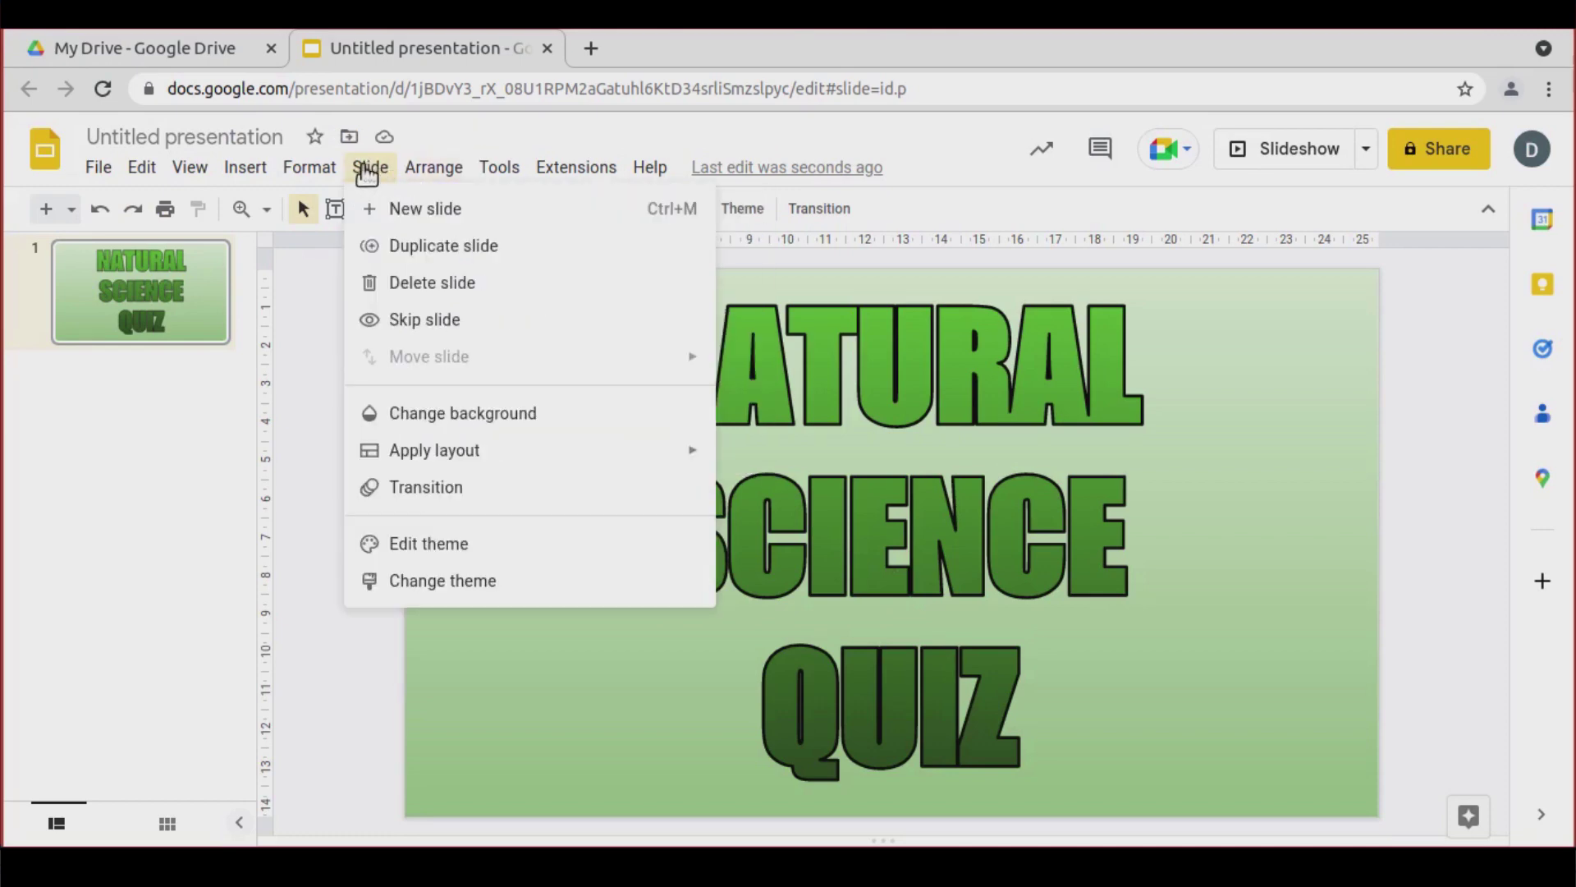
left_click(425, 215)
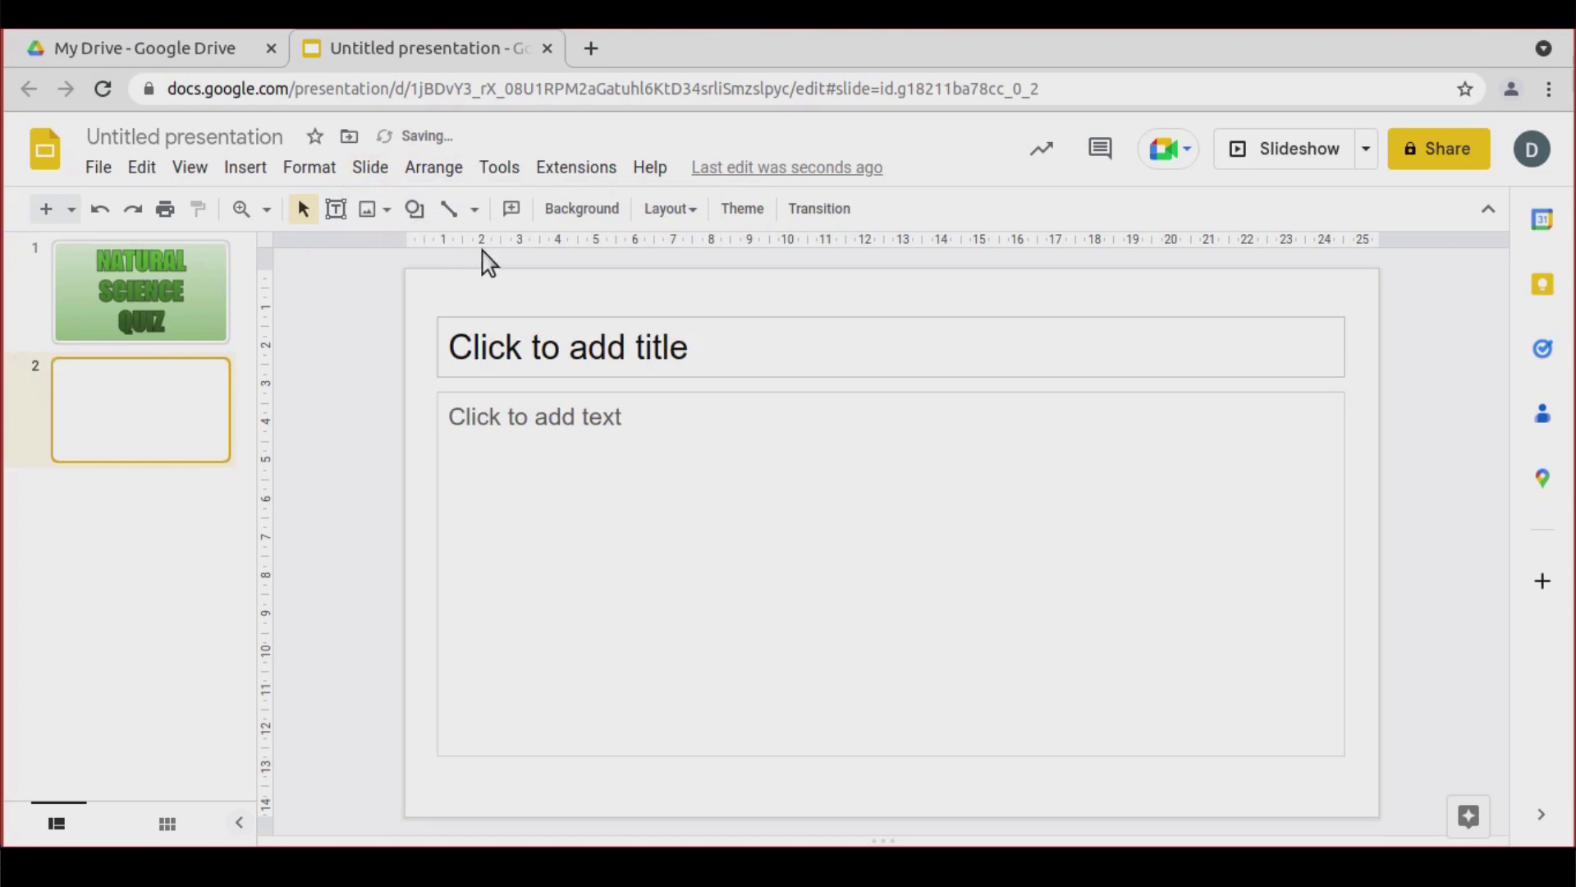
left_click(688, 211)
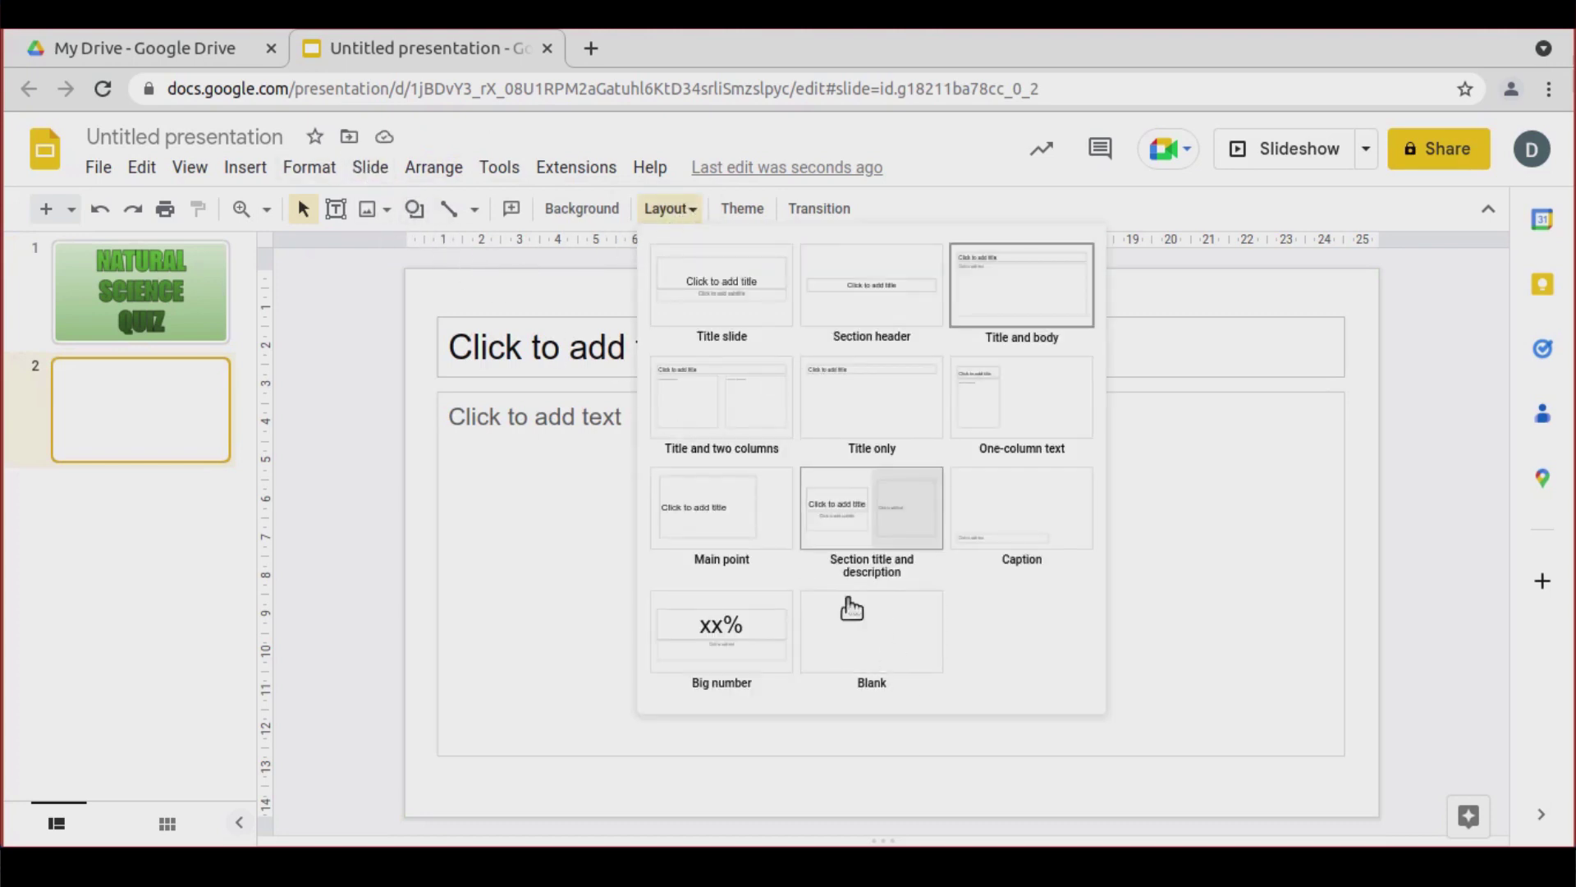
left_click(895, 641)
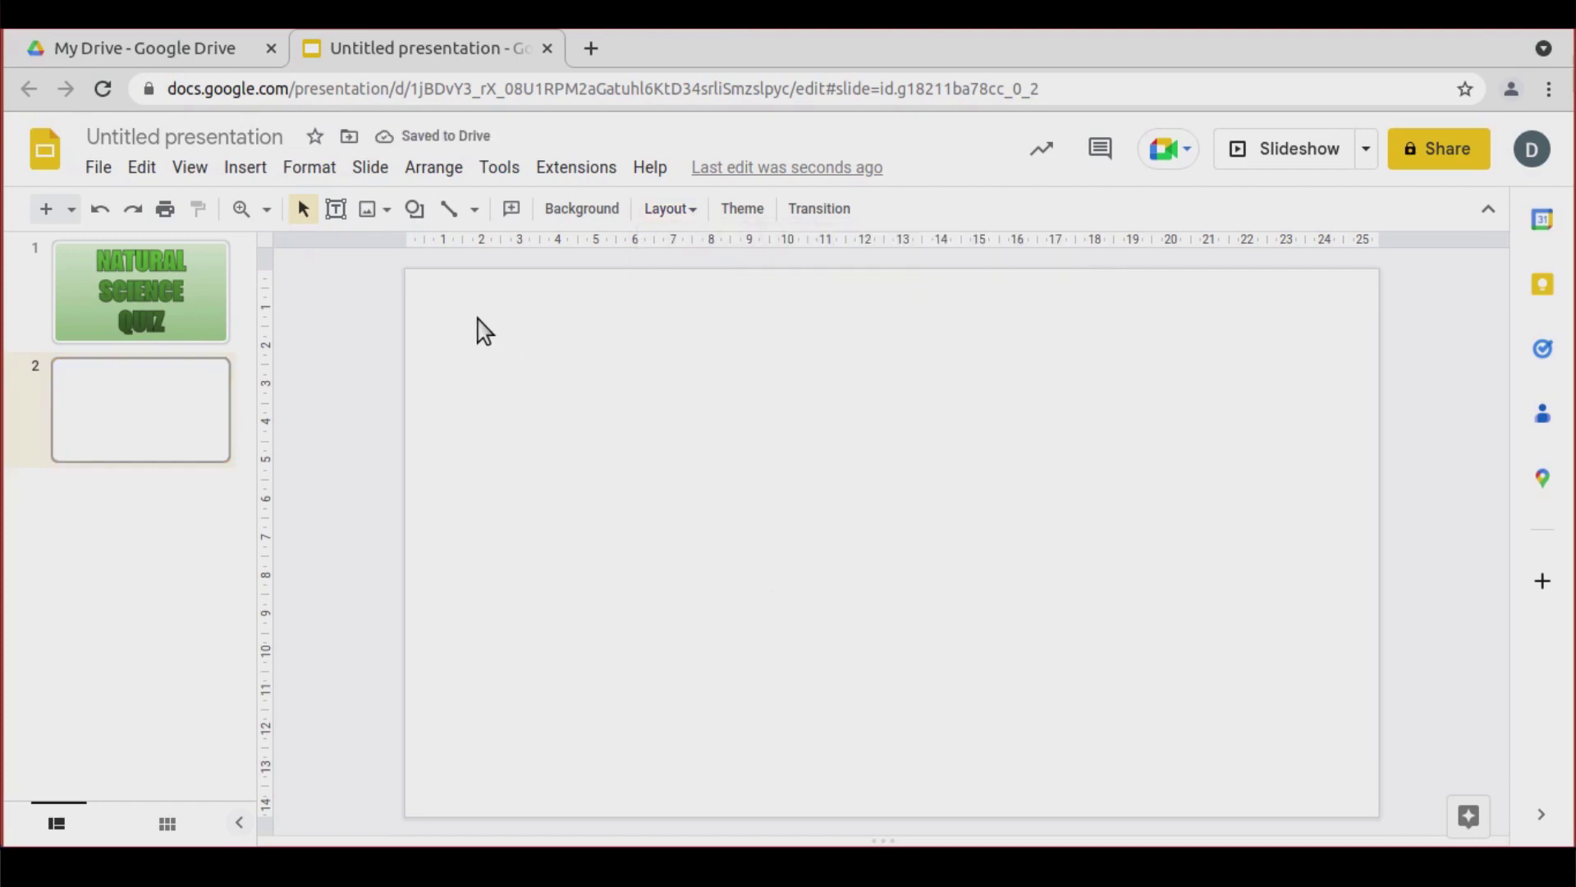
left_click(335, 209)
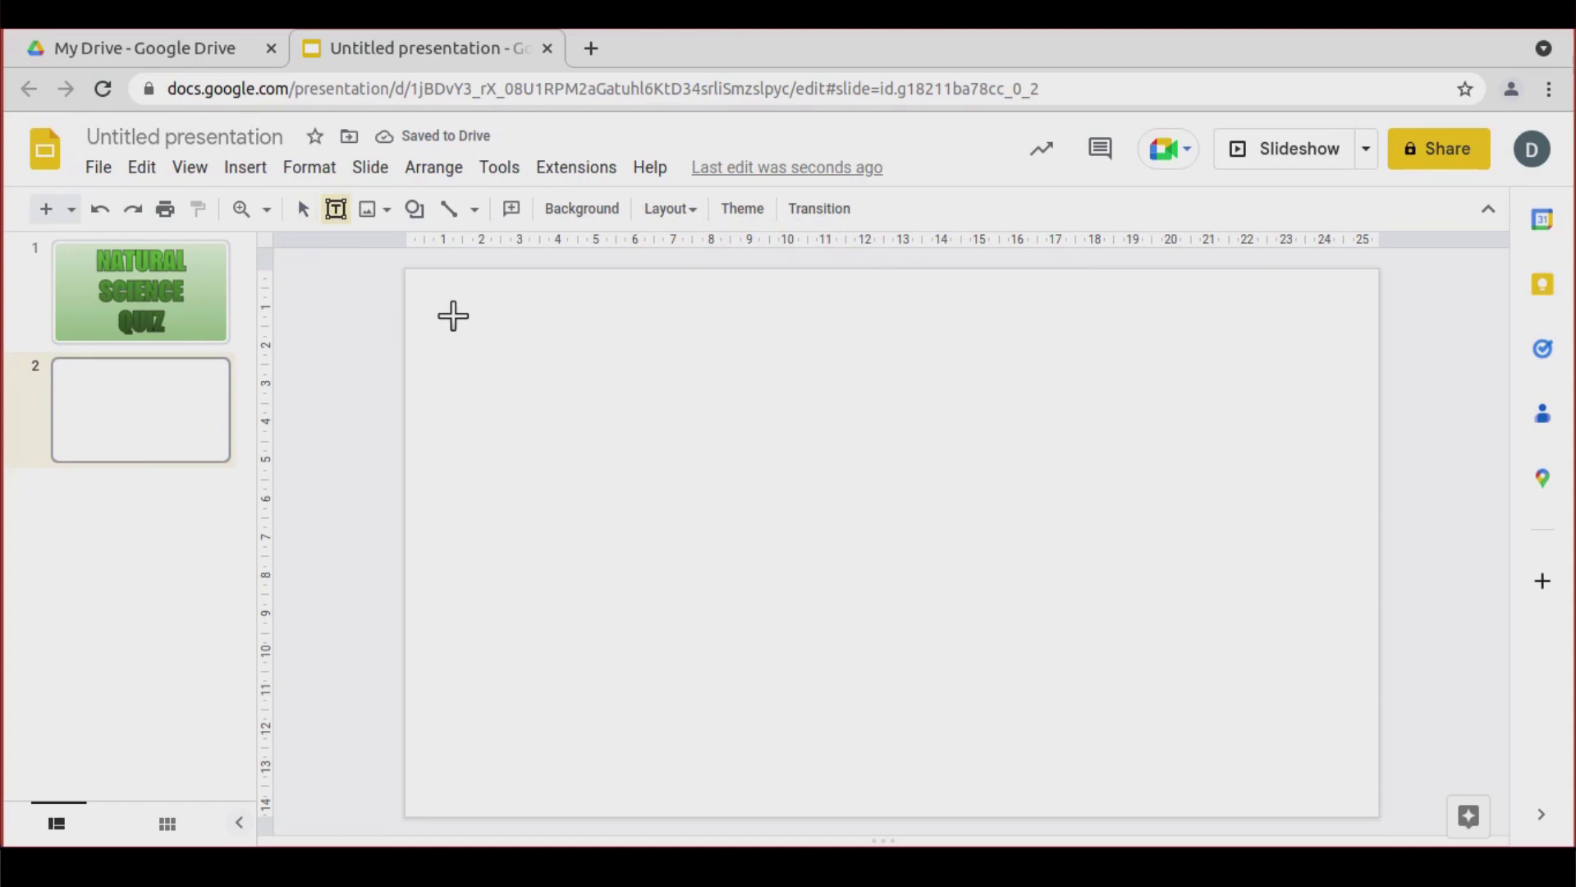
Add a 'Choose the correct answer.' heading across the top of slide 2, sized to about 20 pt
left_click_drag(451, 312, 1313, 388)
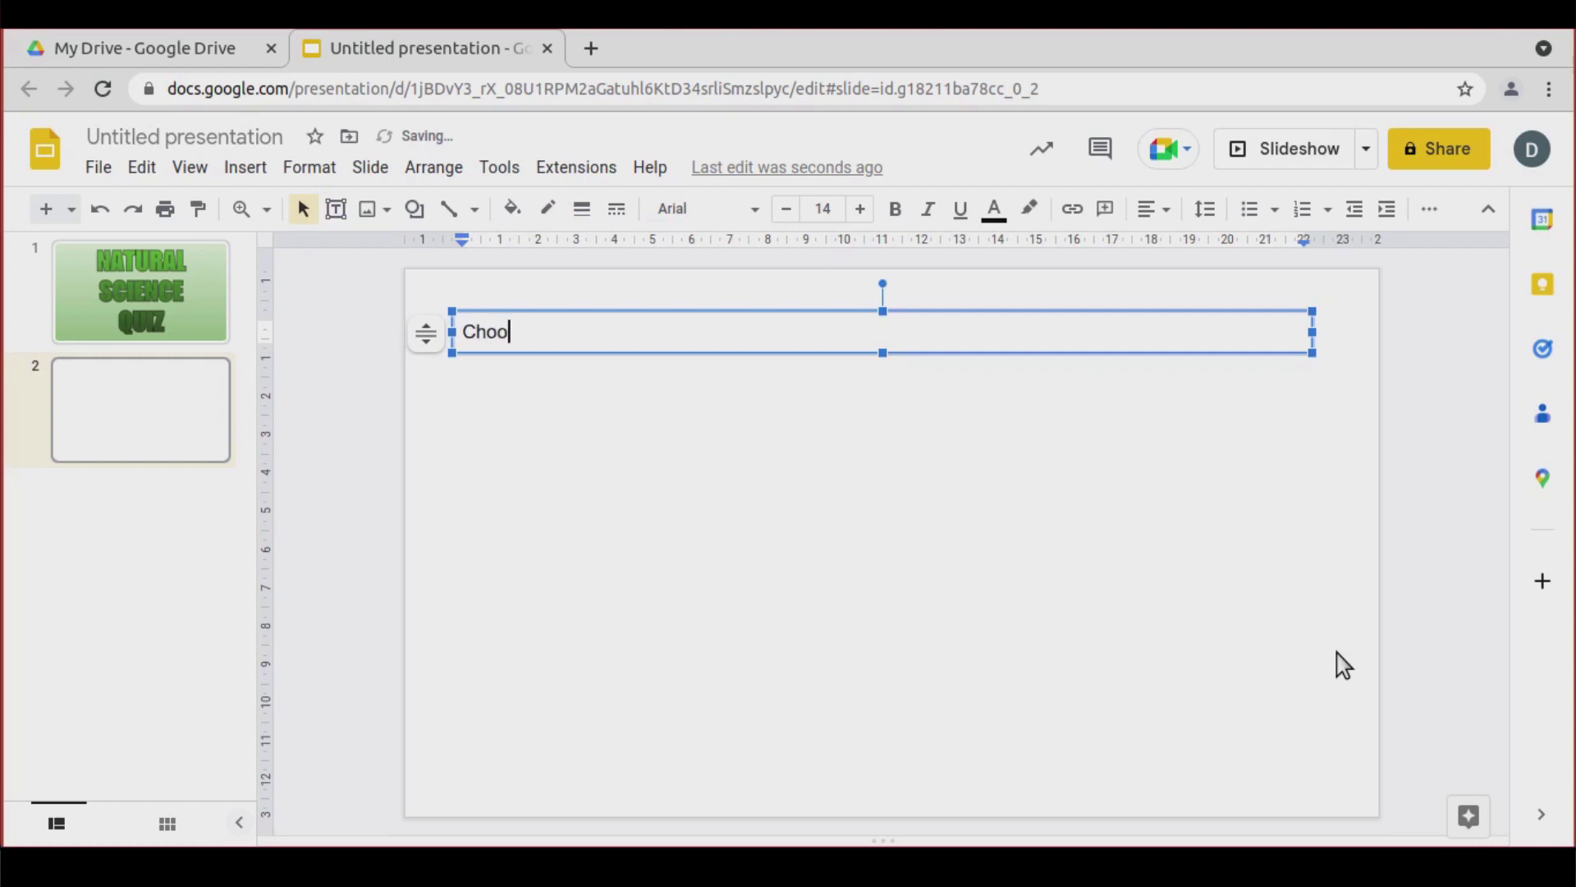
type("Choose the correct answer.")
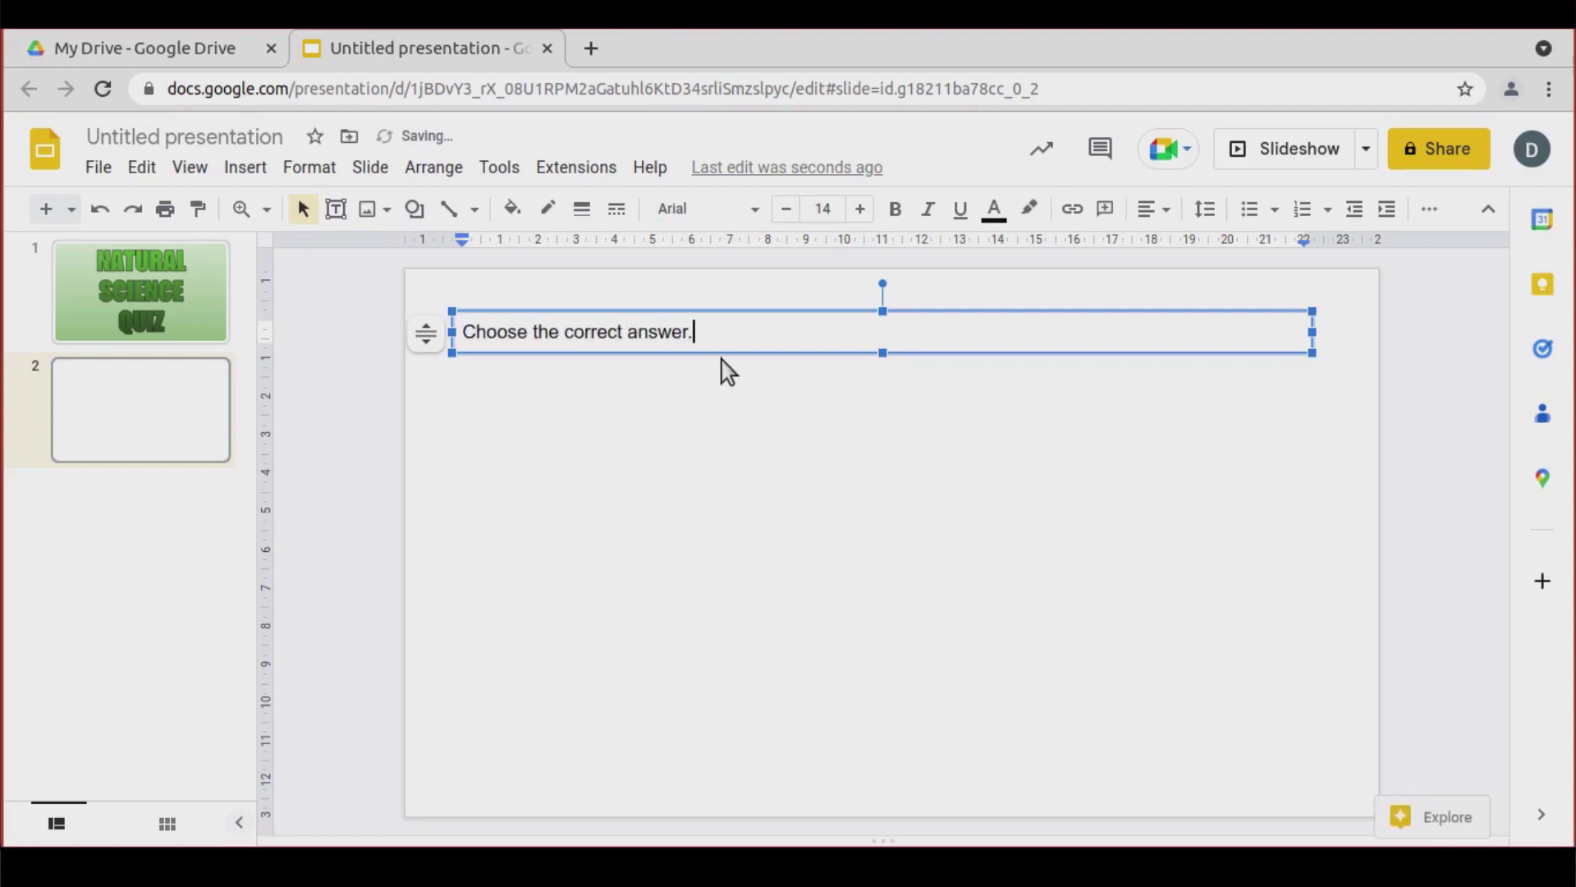
left_click_drag(705, 337, 431, 351)
left_click(858, 212)
left_click(859, 212)
left_click(858, 212)
left_click(858, 212)
left_click(858, 212)
left_click(859, 212)
left_click(858, 212)
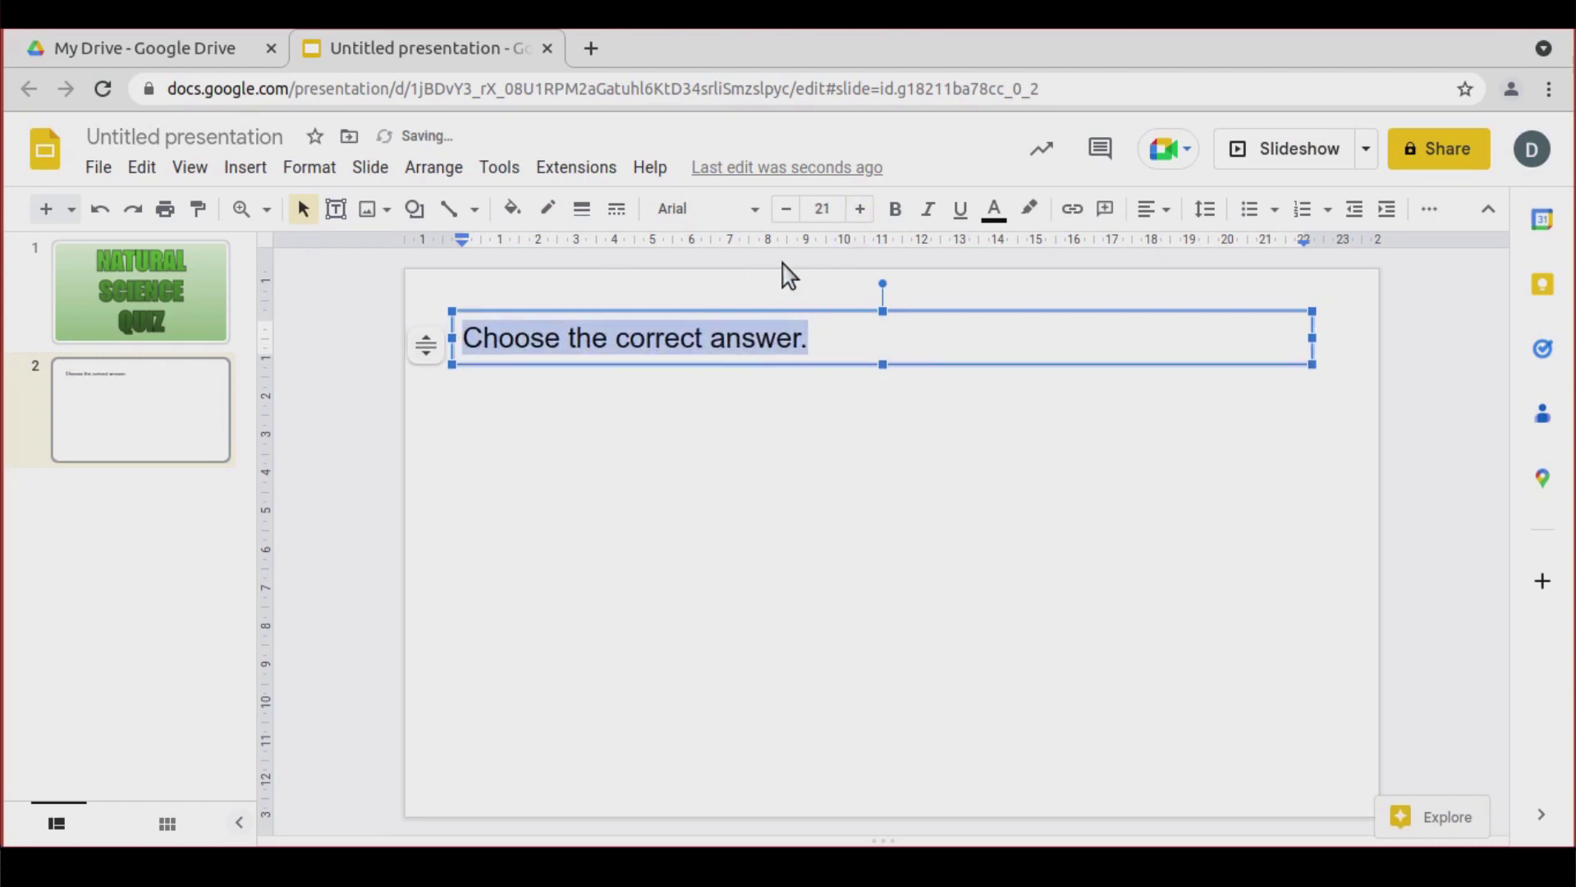
left_click(787, 210)
left_click(501, 474)
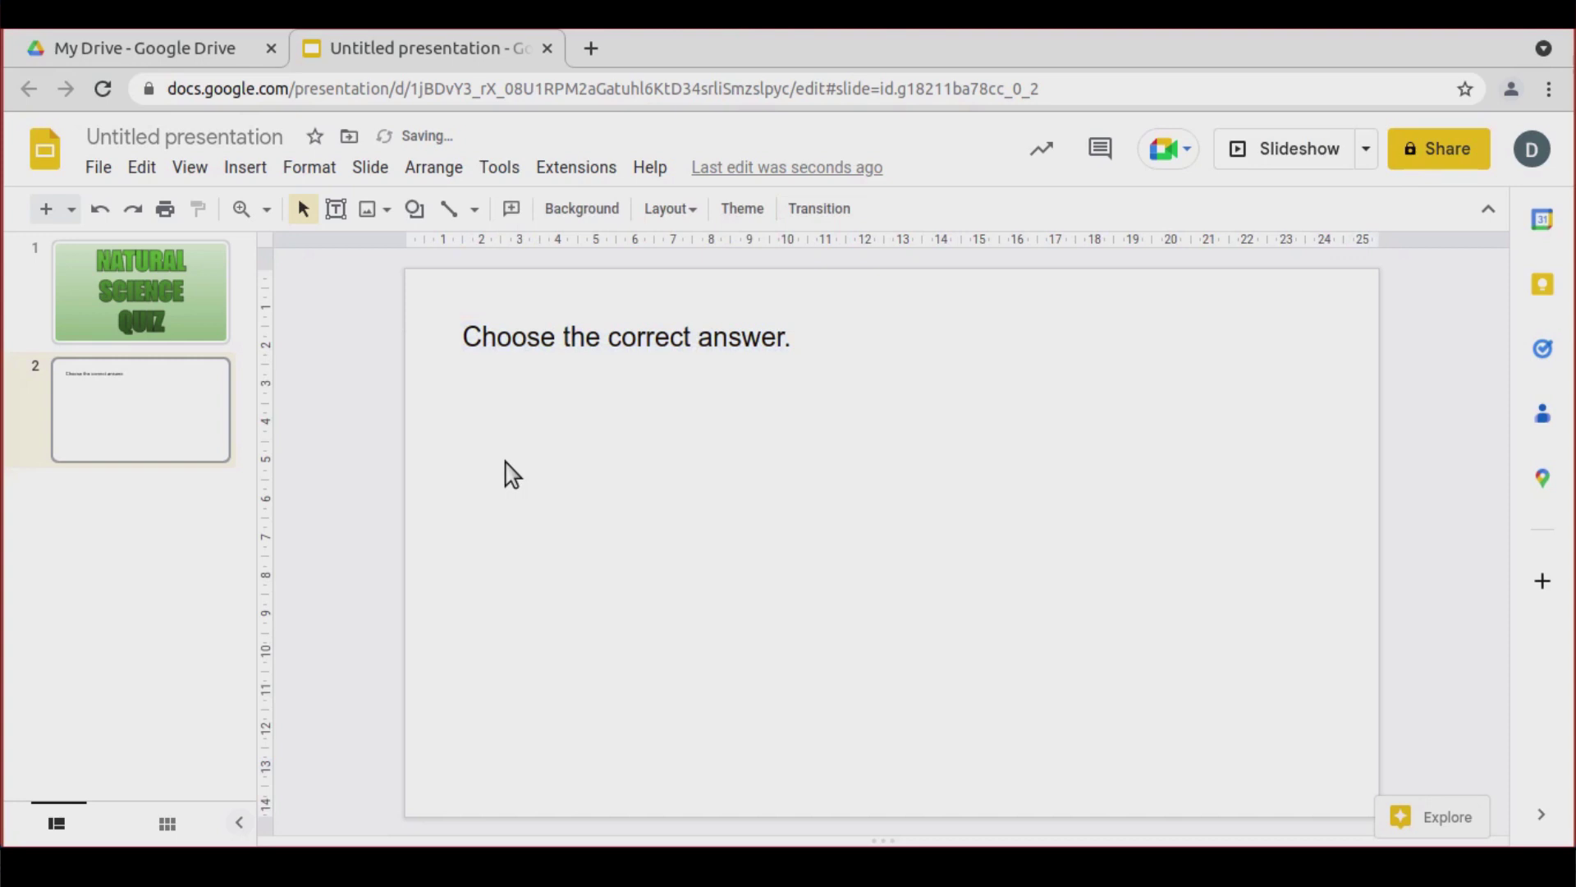
left_click(414, 215)
Draw a rounded rectangle below the heading and type the question about turning food into nutrients
mouse_move(469, 261)
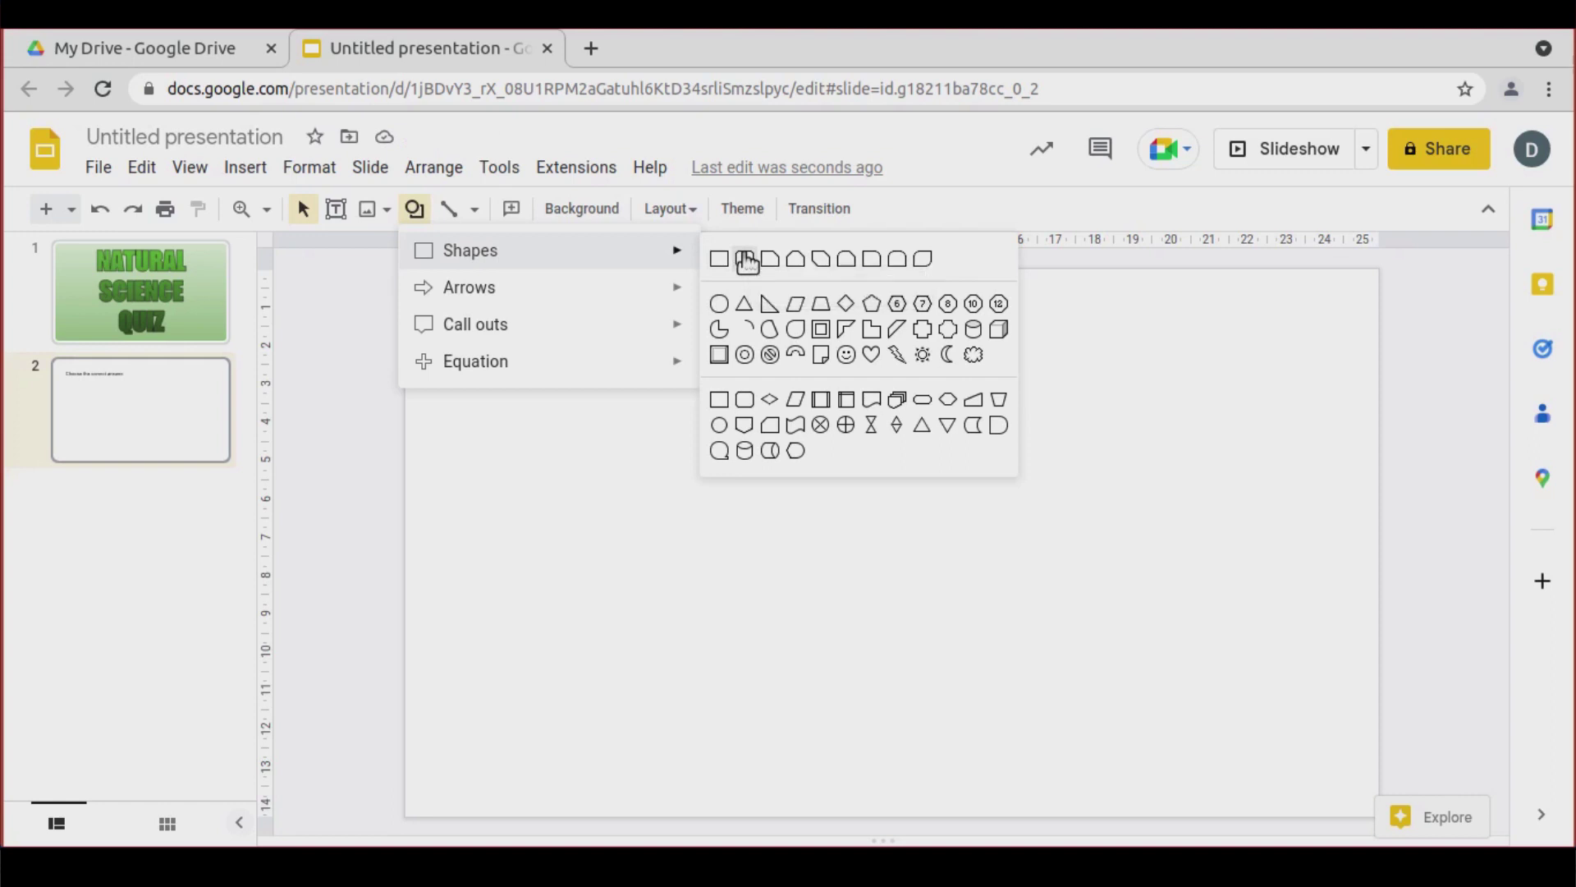
left_click(747, 262)
left_click_drag(466, 395, 1324, 492)
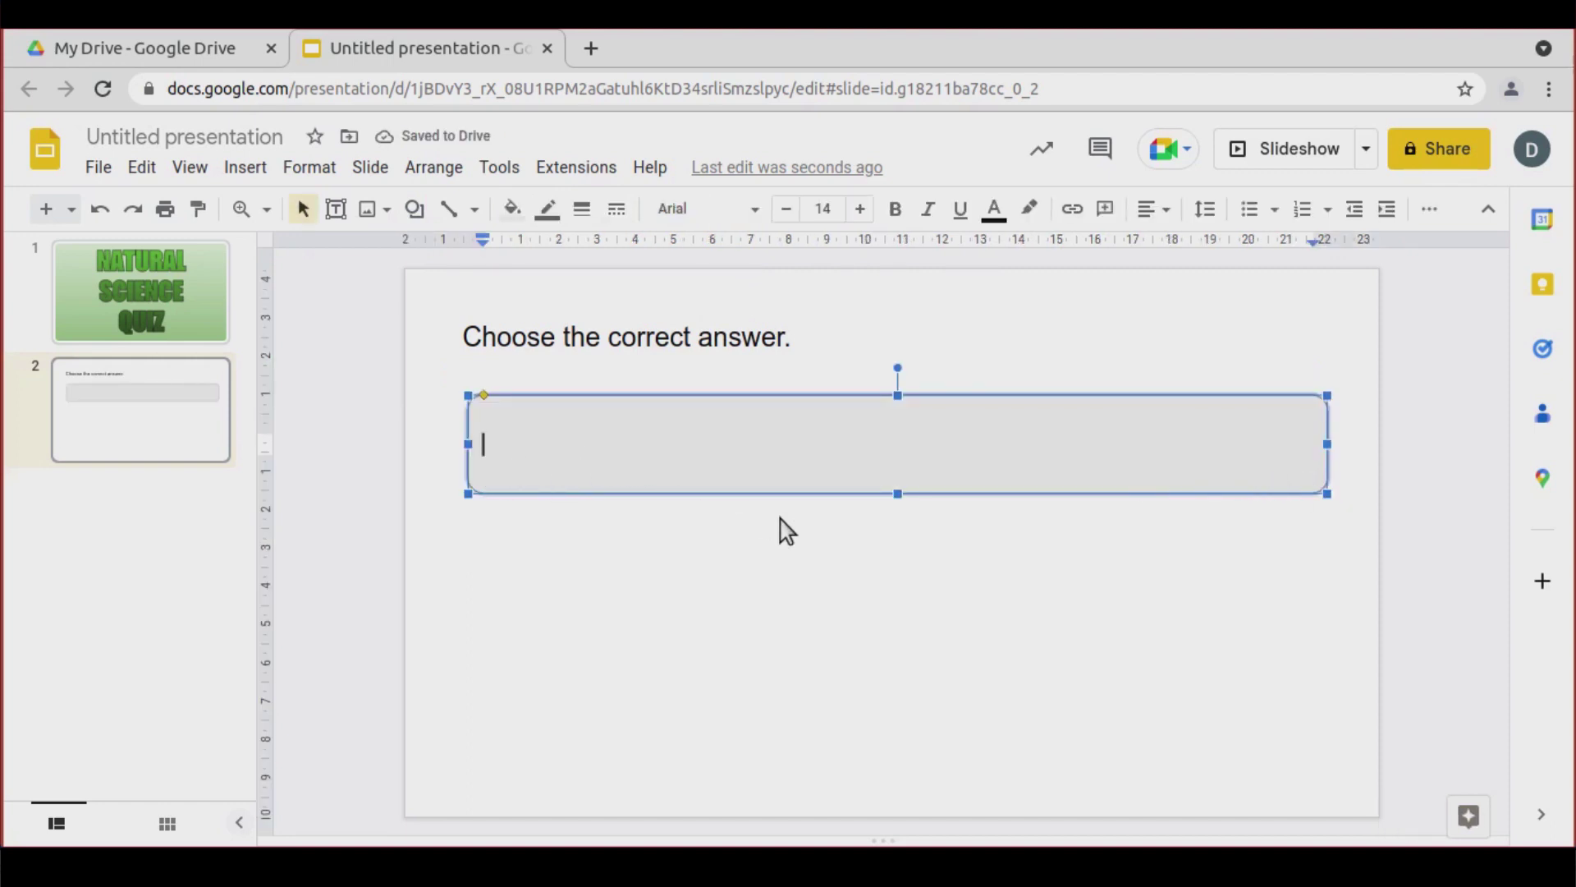
type("What sys")
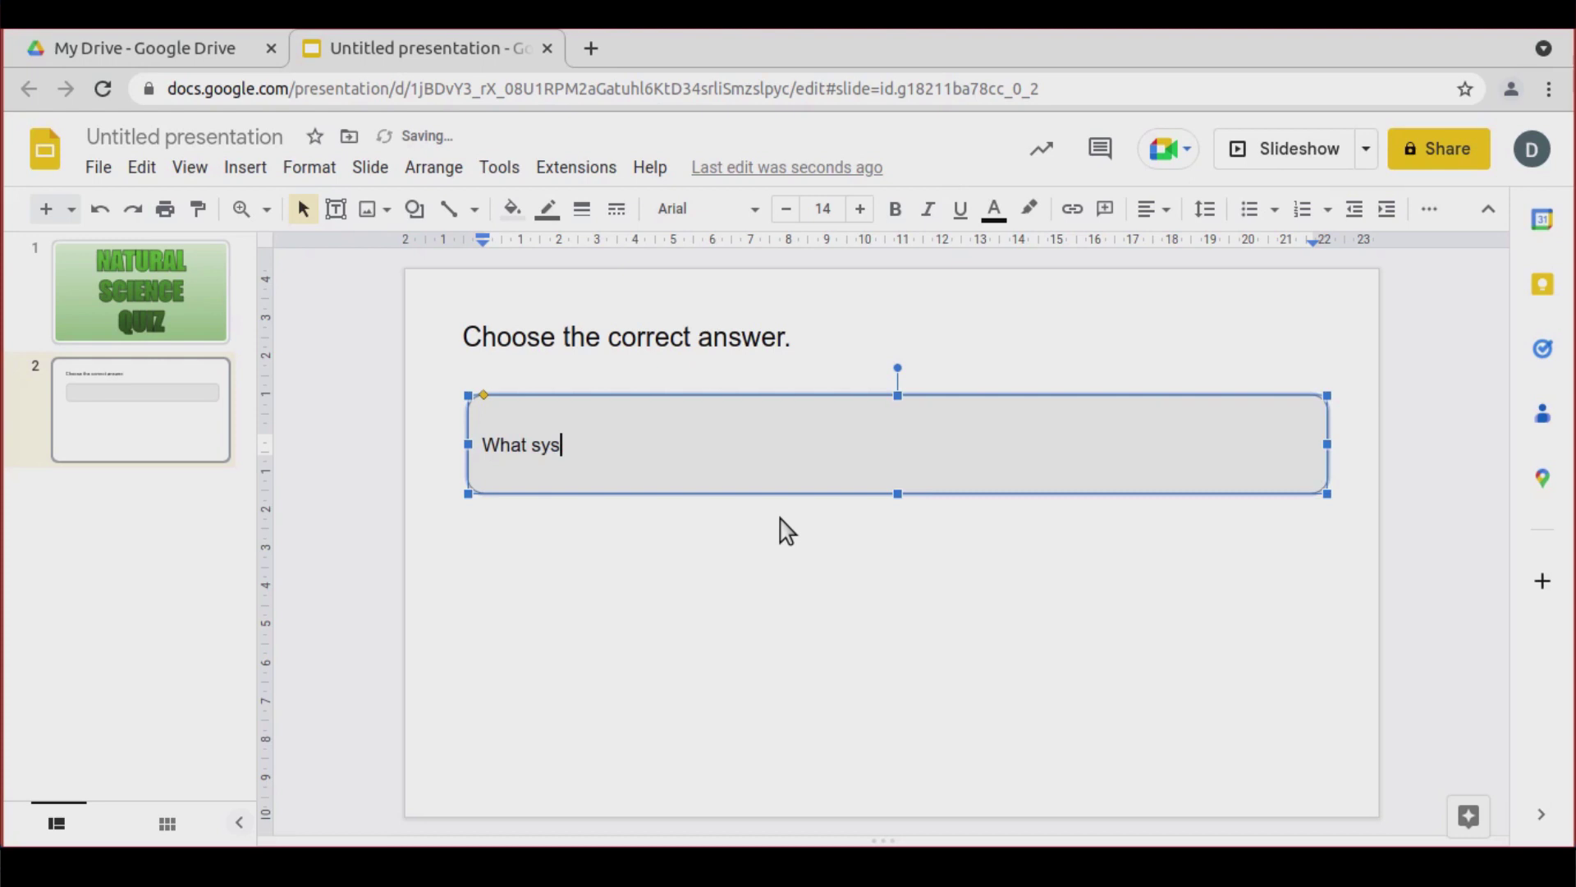
type("tem in the human body ")
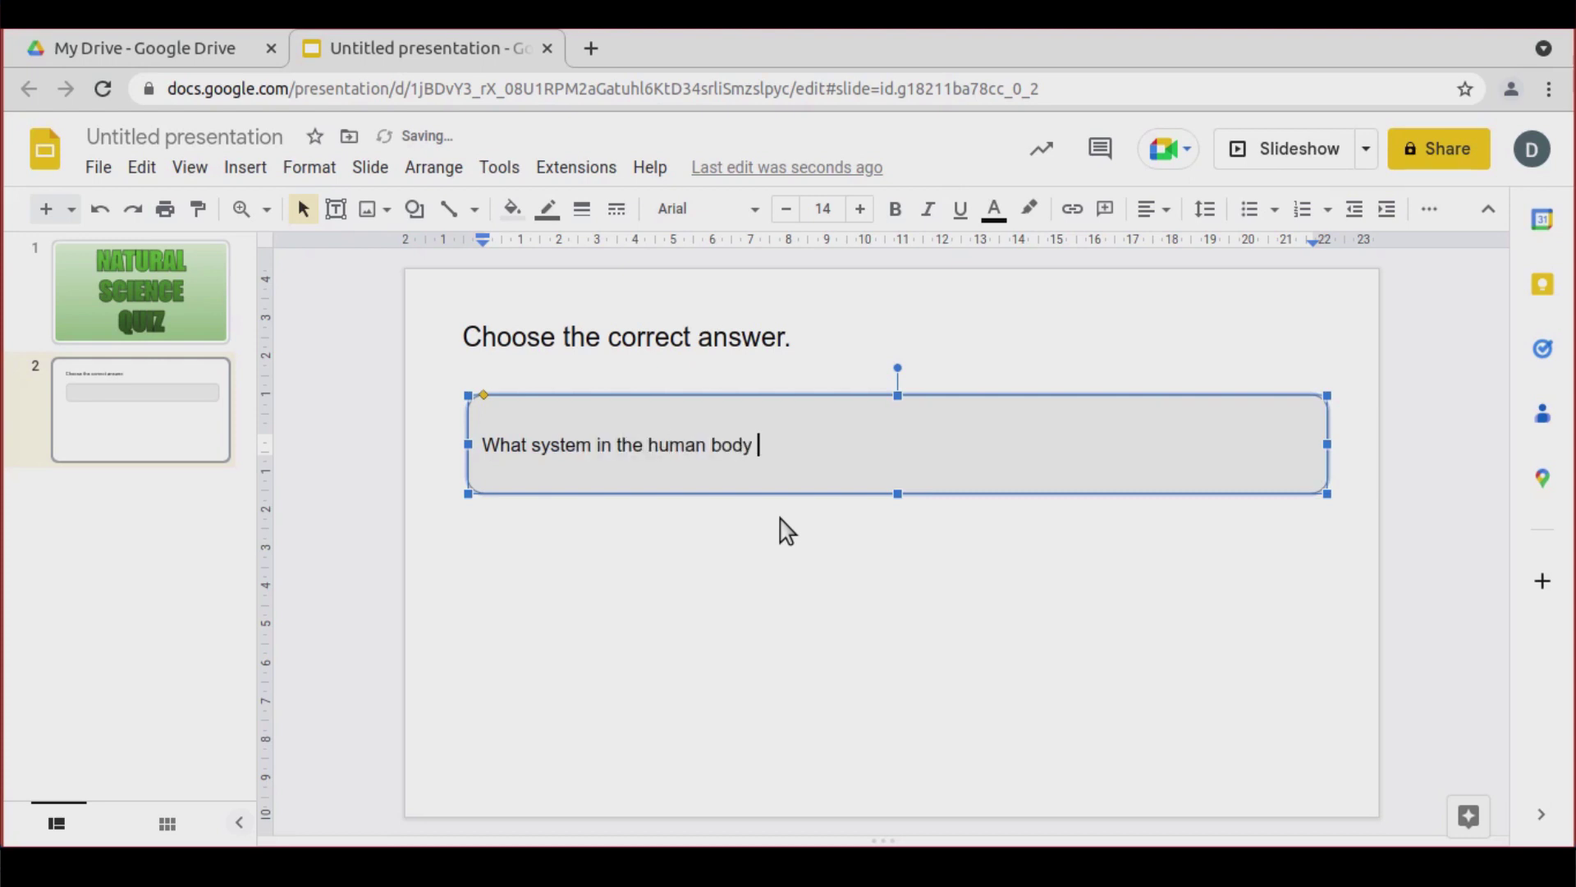
type("transforms the food into")
type(" nuta")
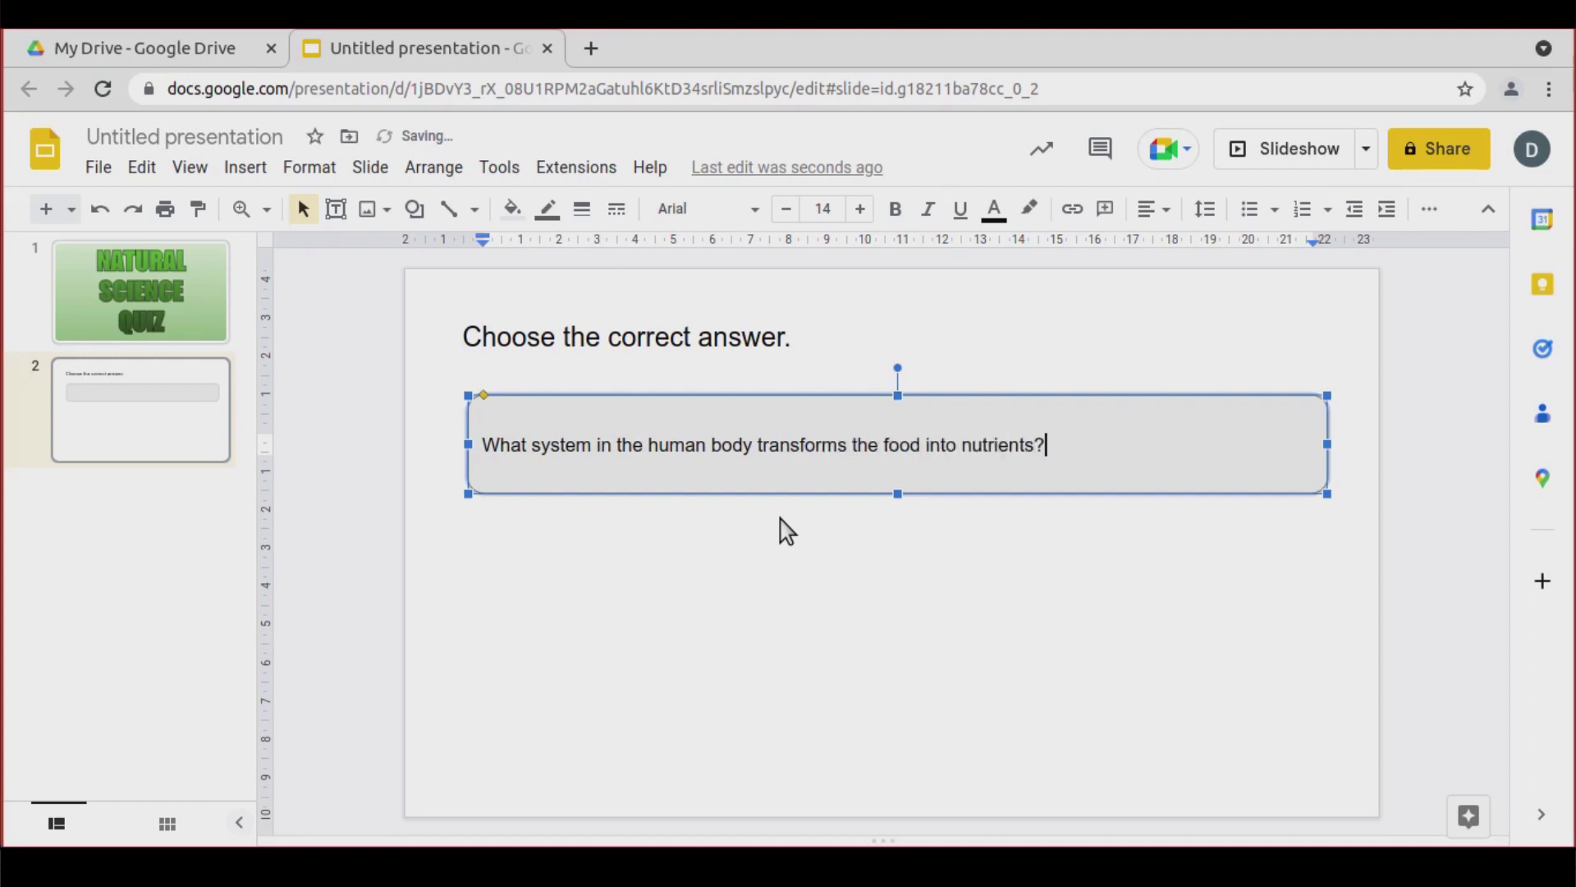
Number the question '1.', remove the automatic list numbering, and centre the text
left_click(485, 447)
type("1. ")
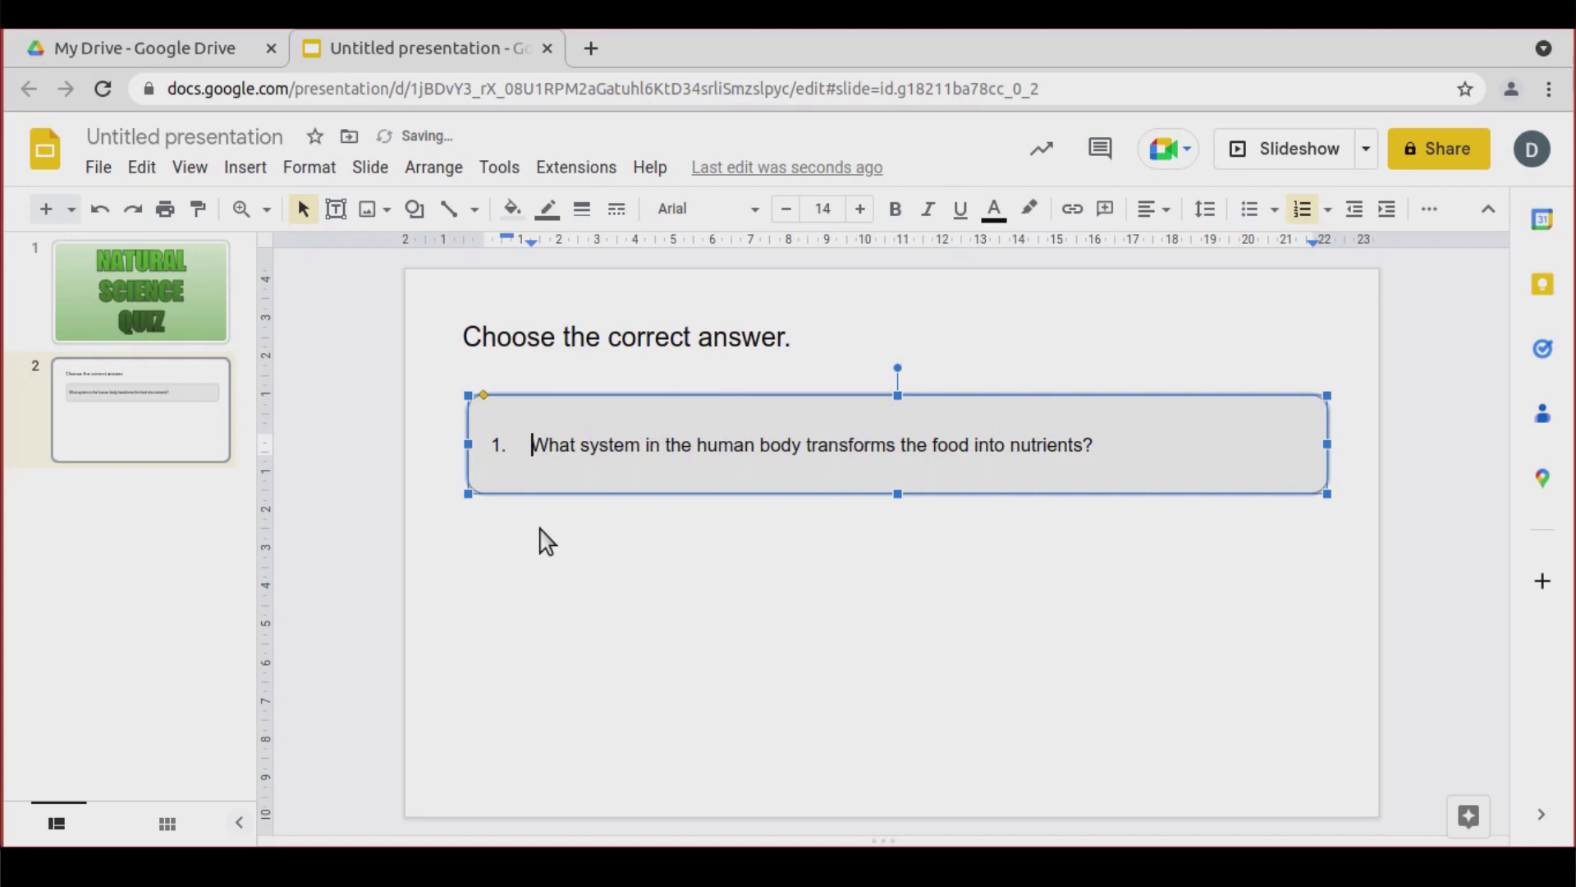
type("1.")
left_click(531, 444)
key("BackSpace")
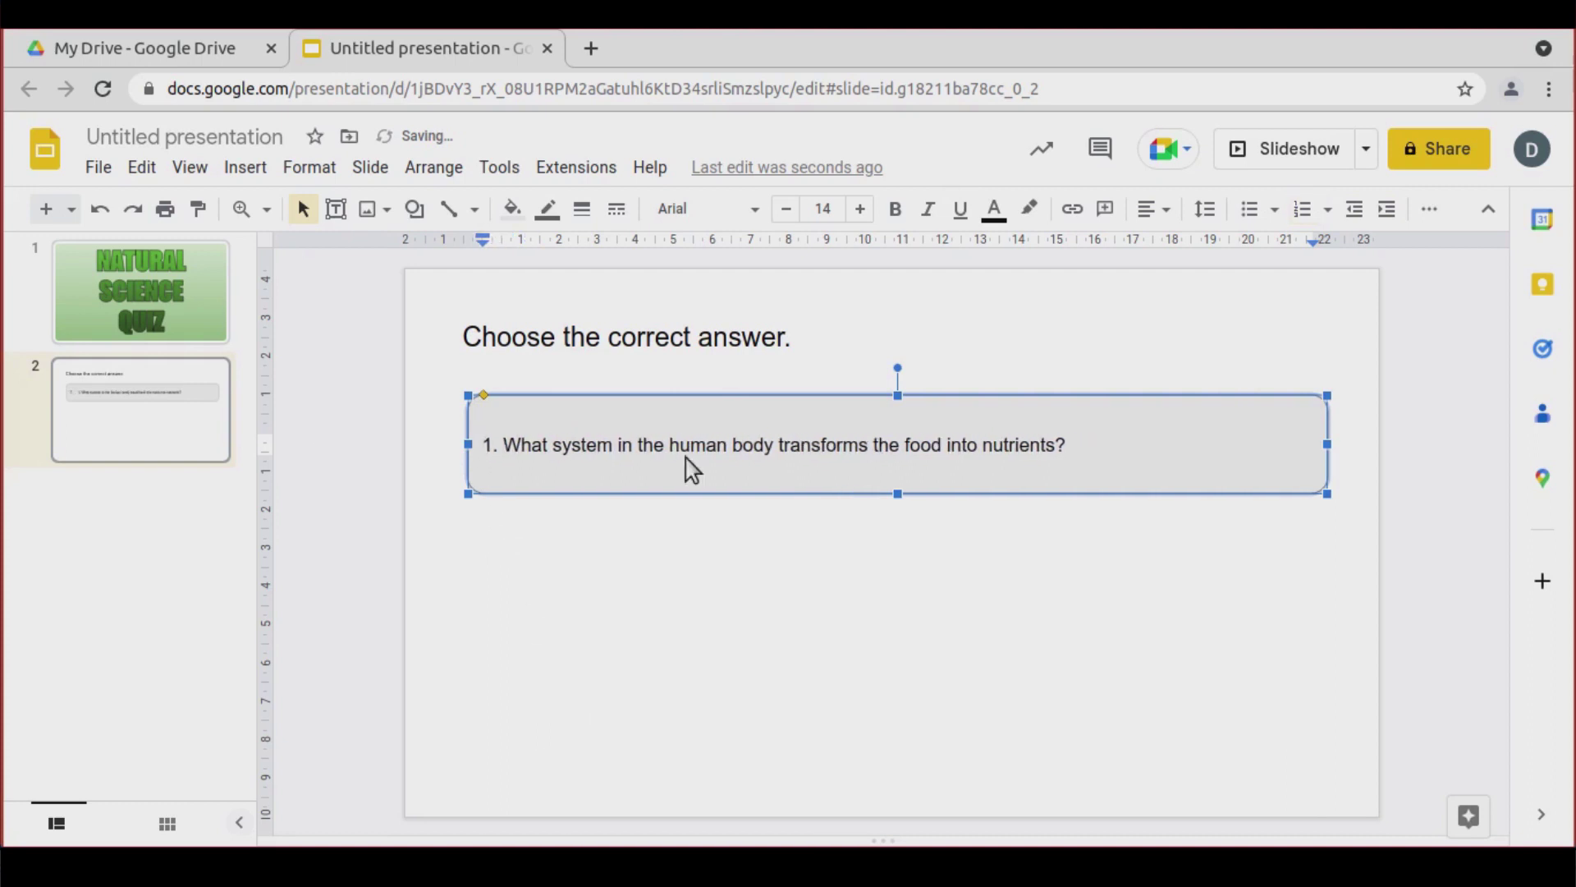
left_click(1152, 212)
left_click(1185, 249)
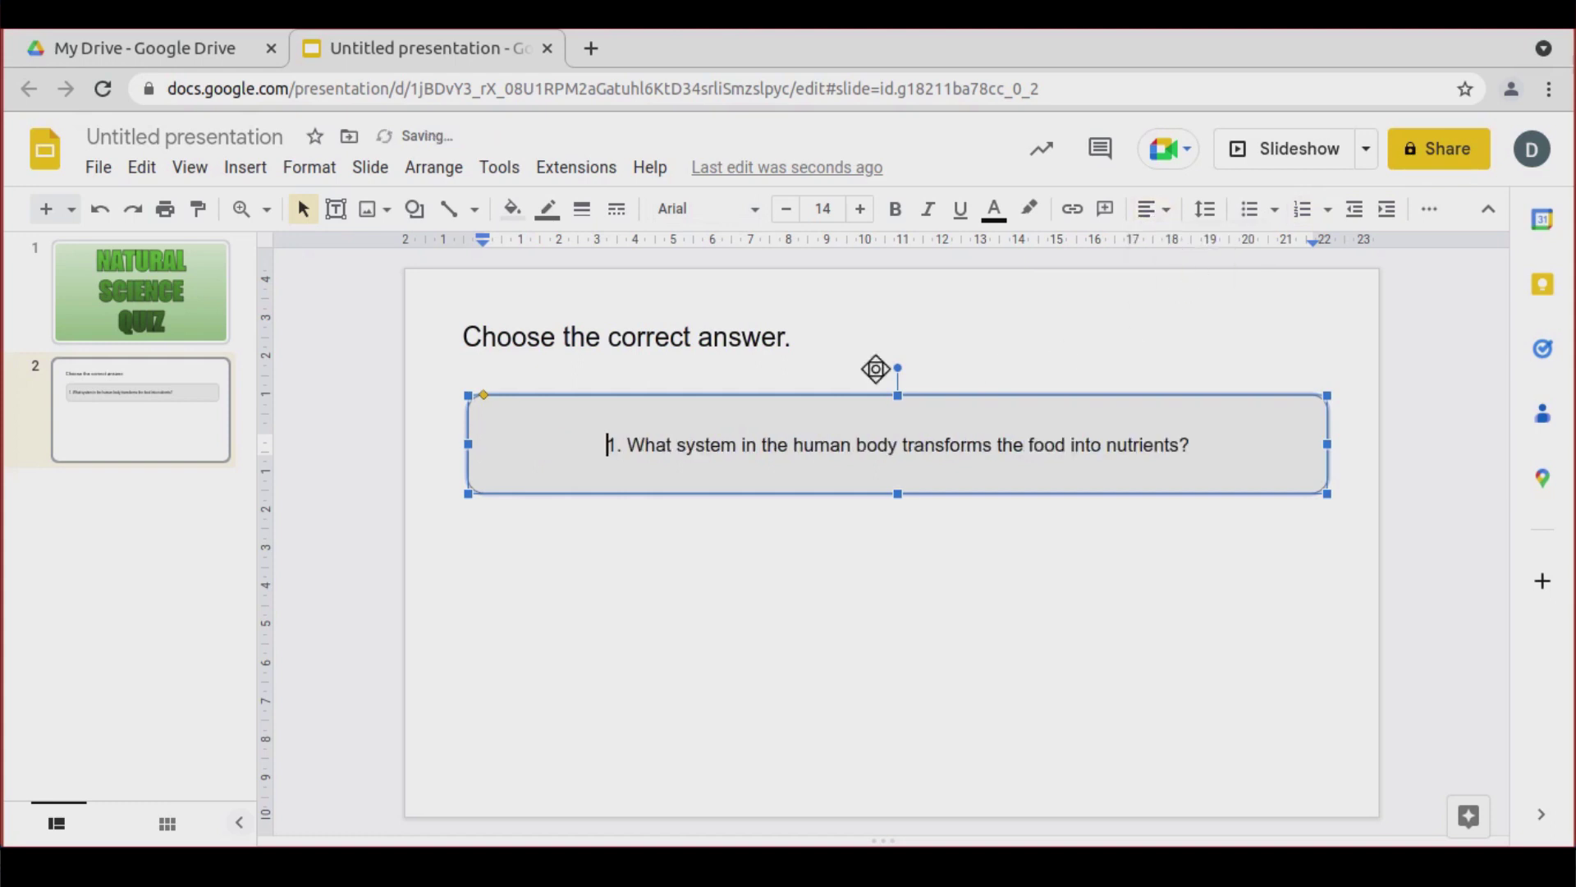
left_click(588, 585)
left_click(521, 447)
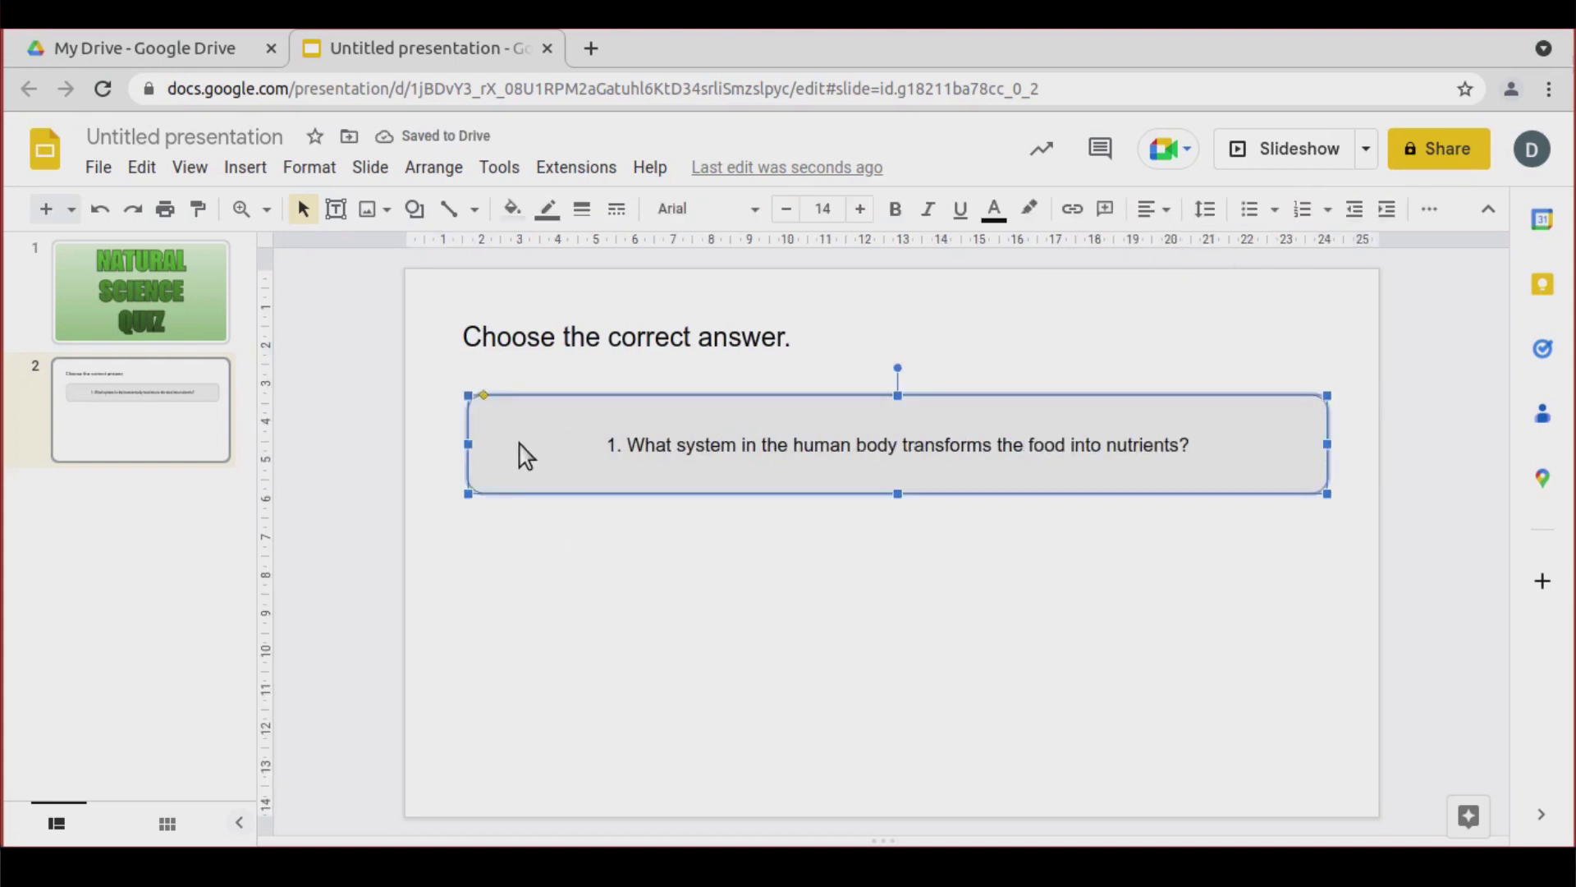
Fill the question box with a light grey gradient and give it a 3px black outline
left_click(513, 209)
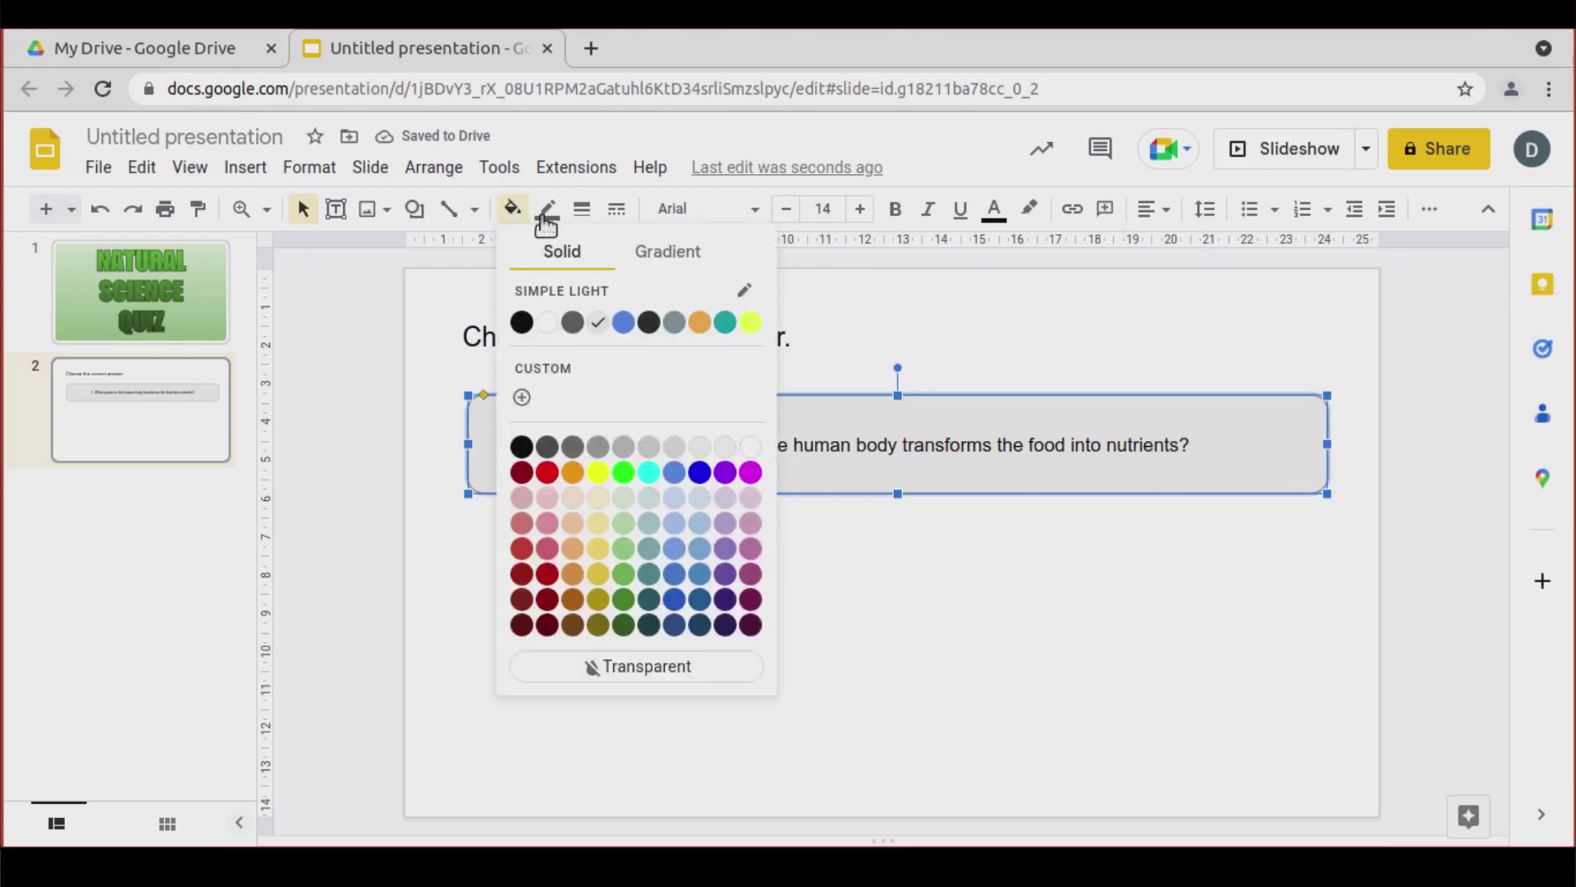
left_click(657, 264)
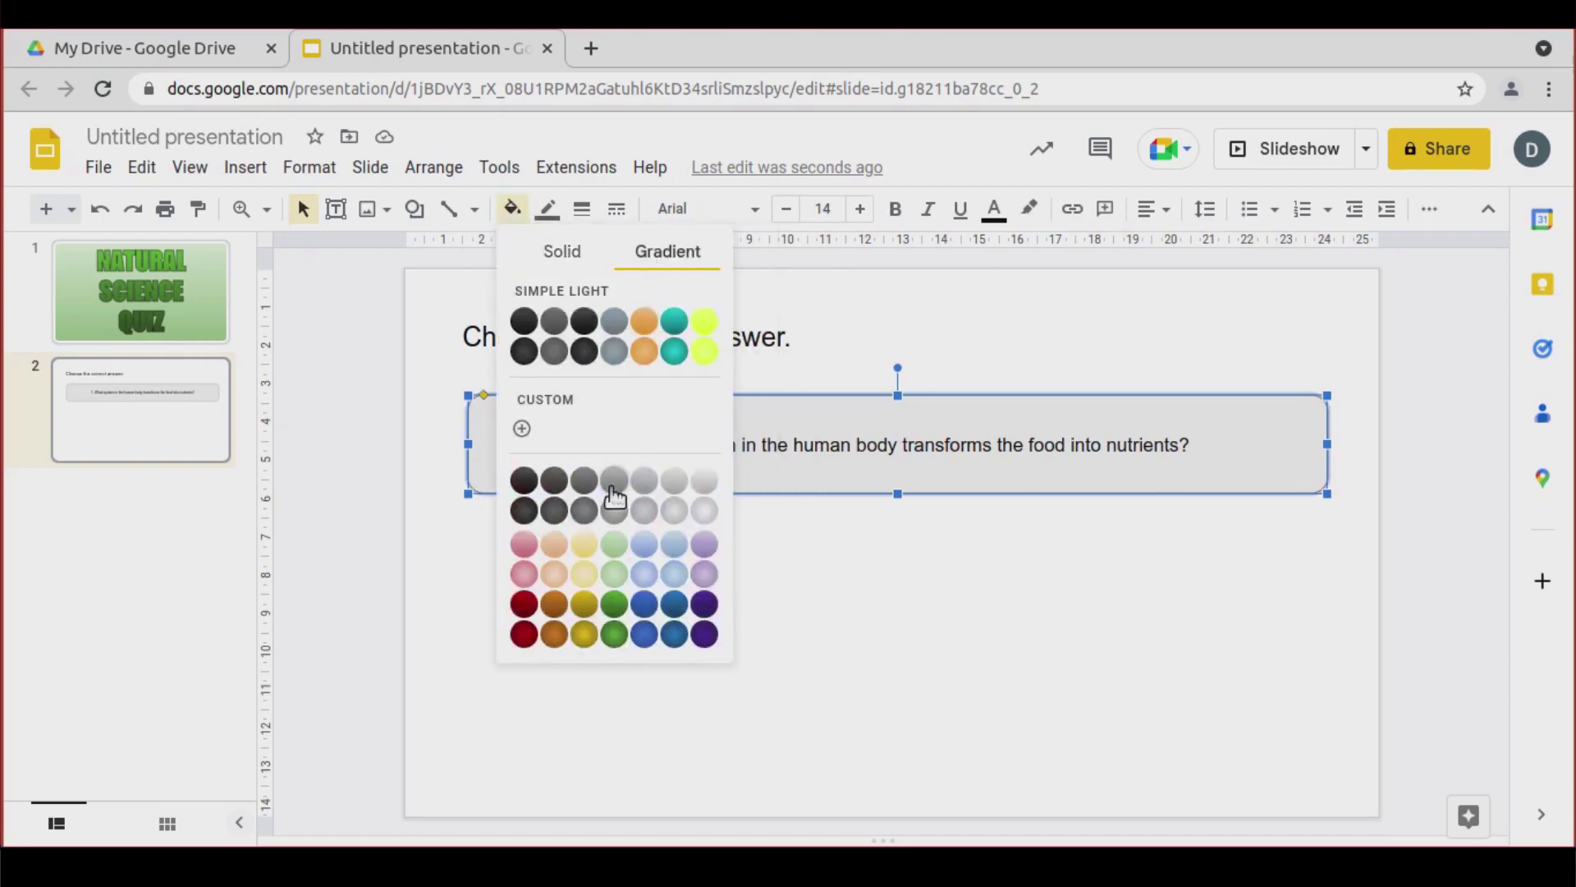
left_click(615, 483)
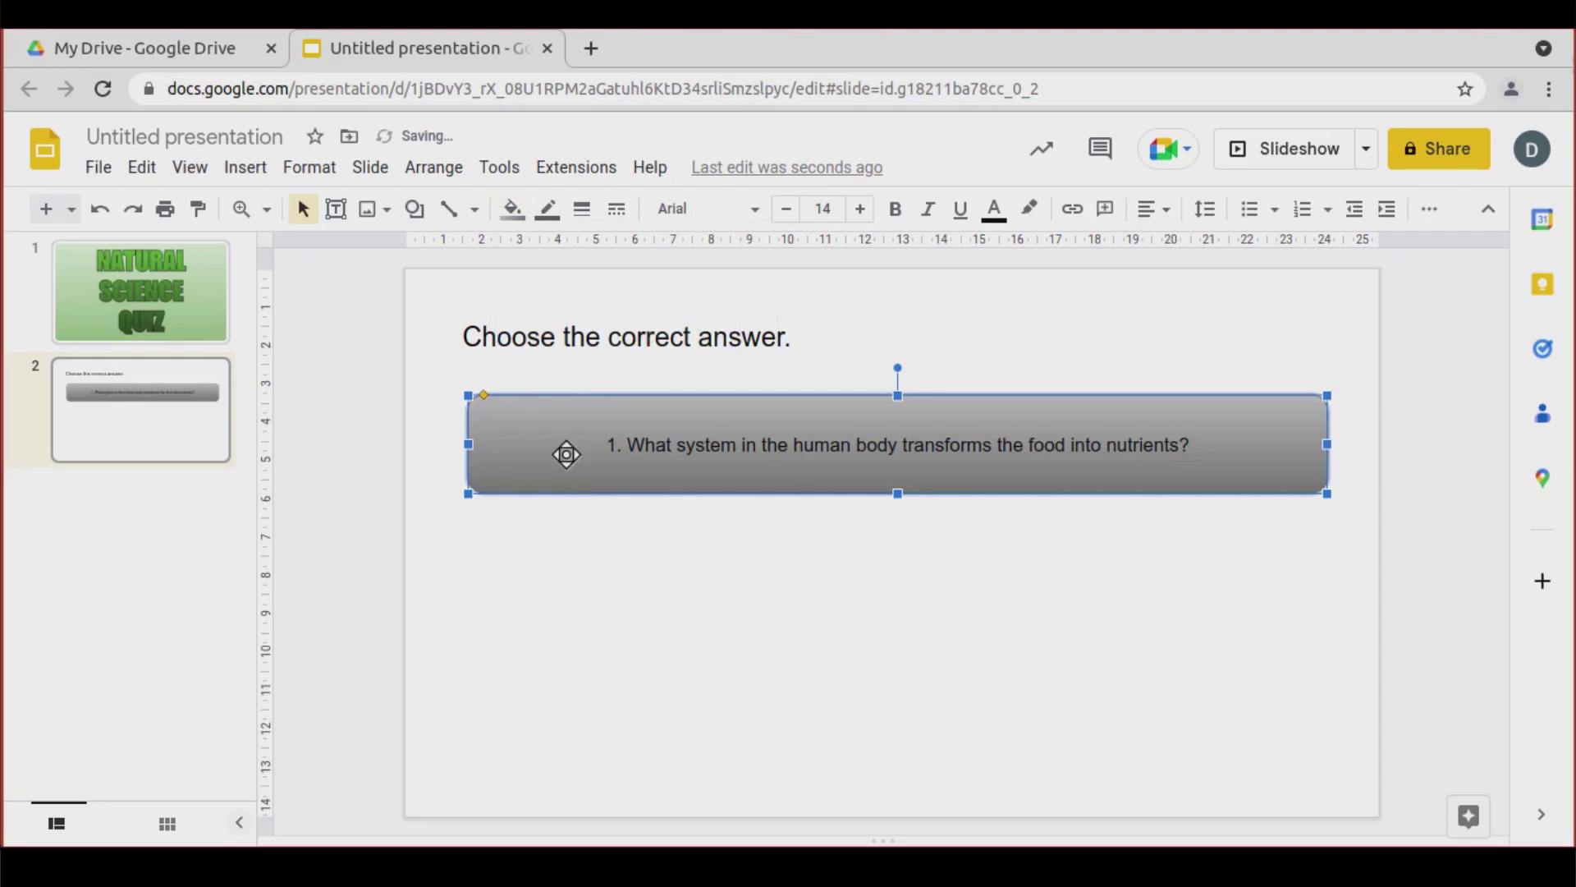
left_click(513, 210)
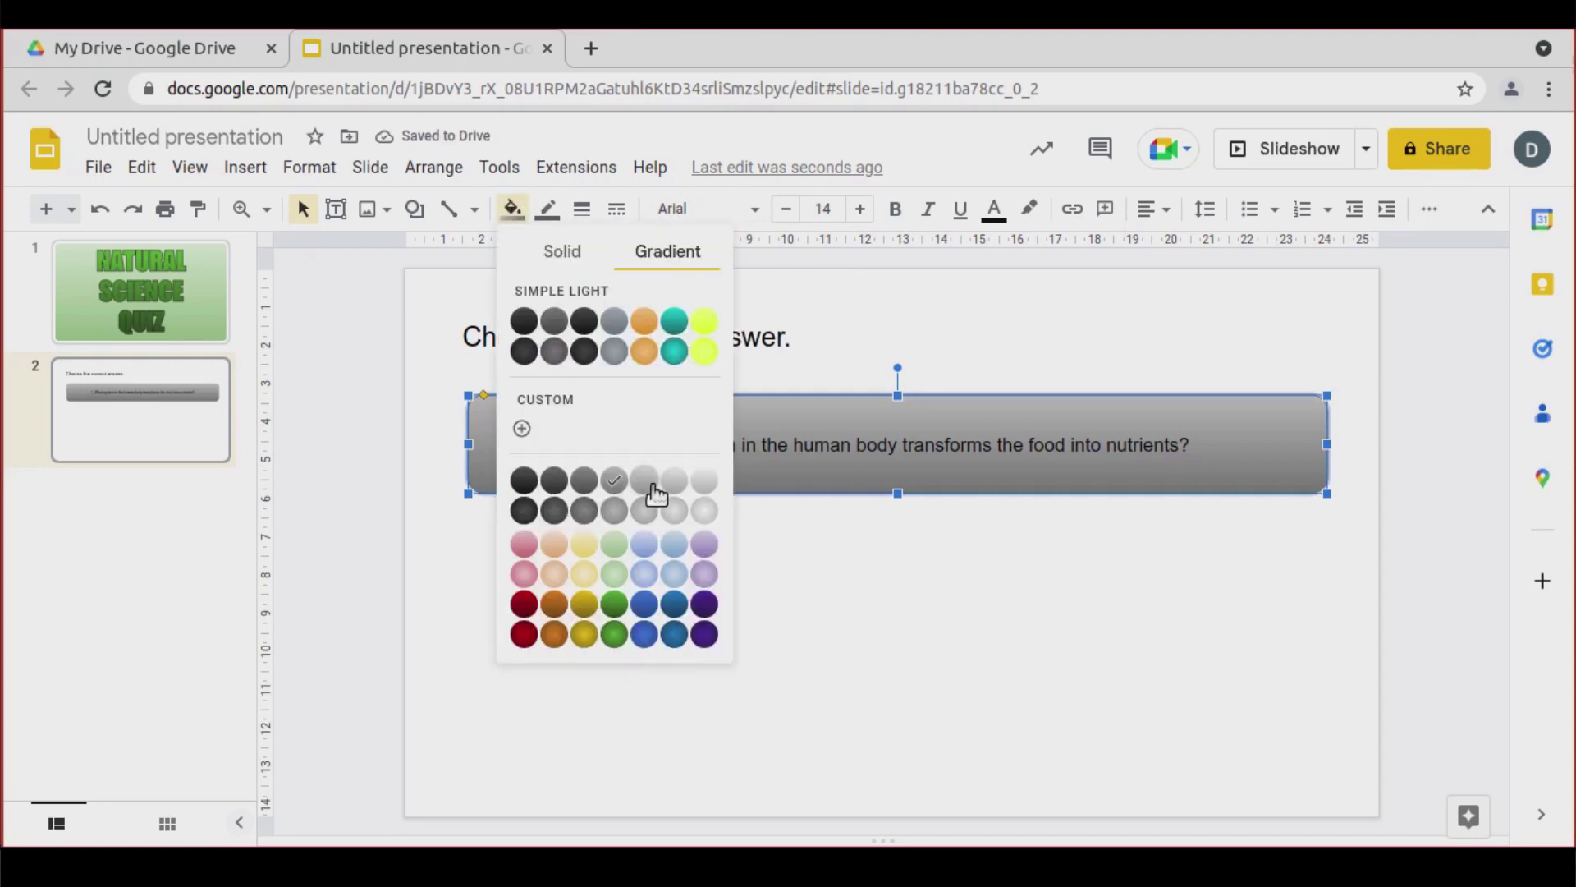
left_click(649, 486)
left_click(557, 219)
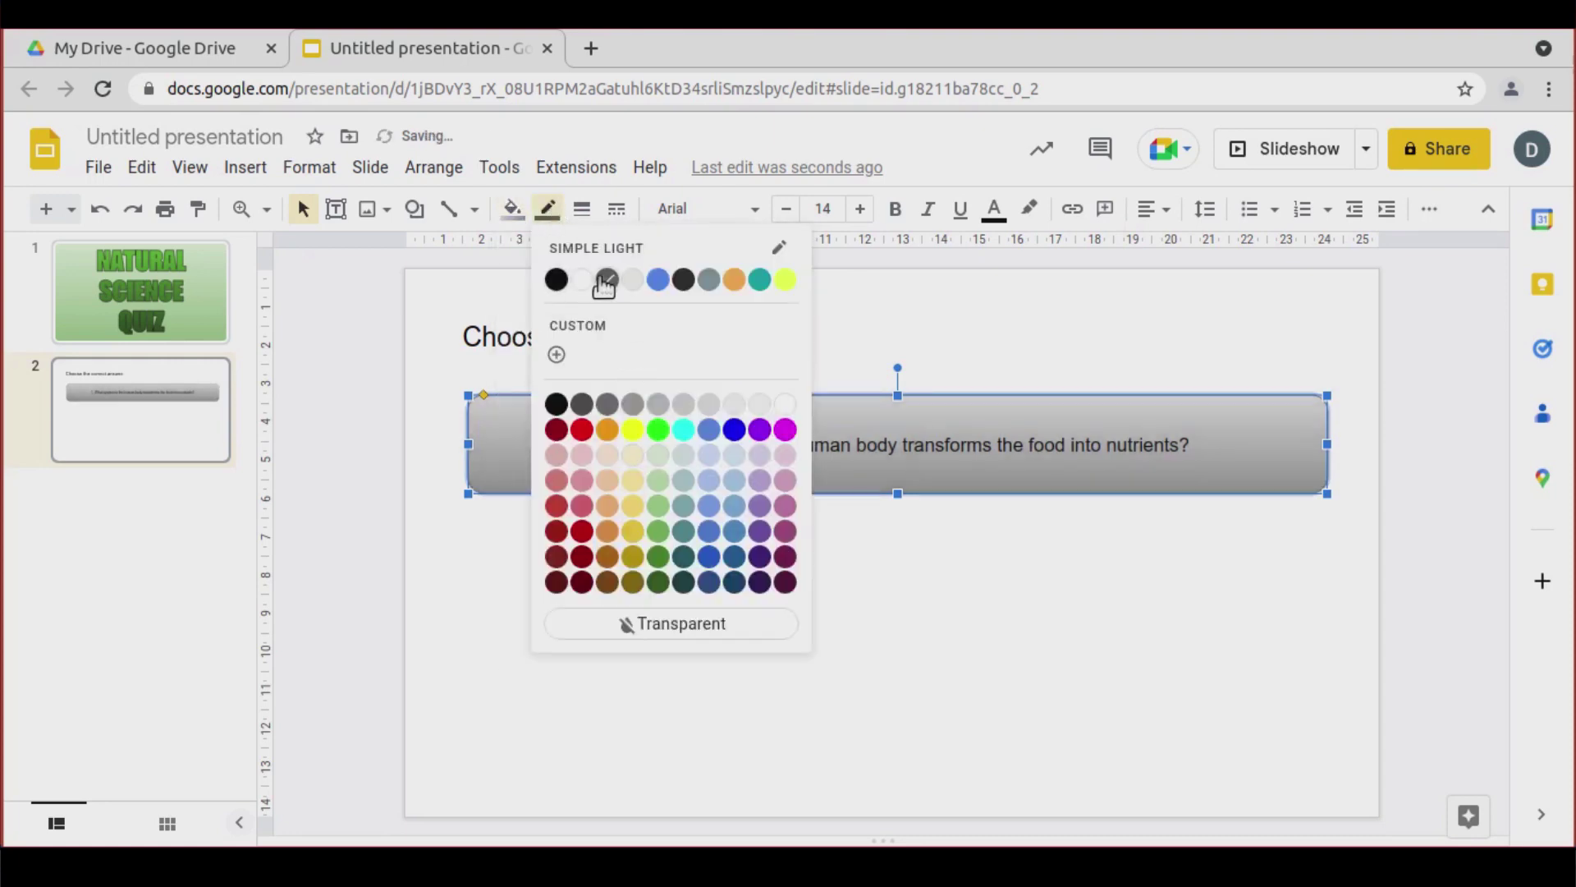
left_click(558, 282)
left_click(582, 210)
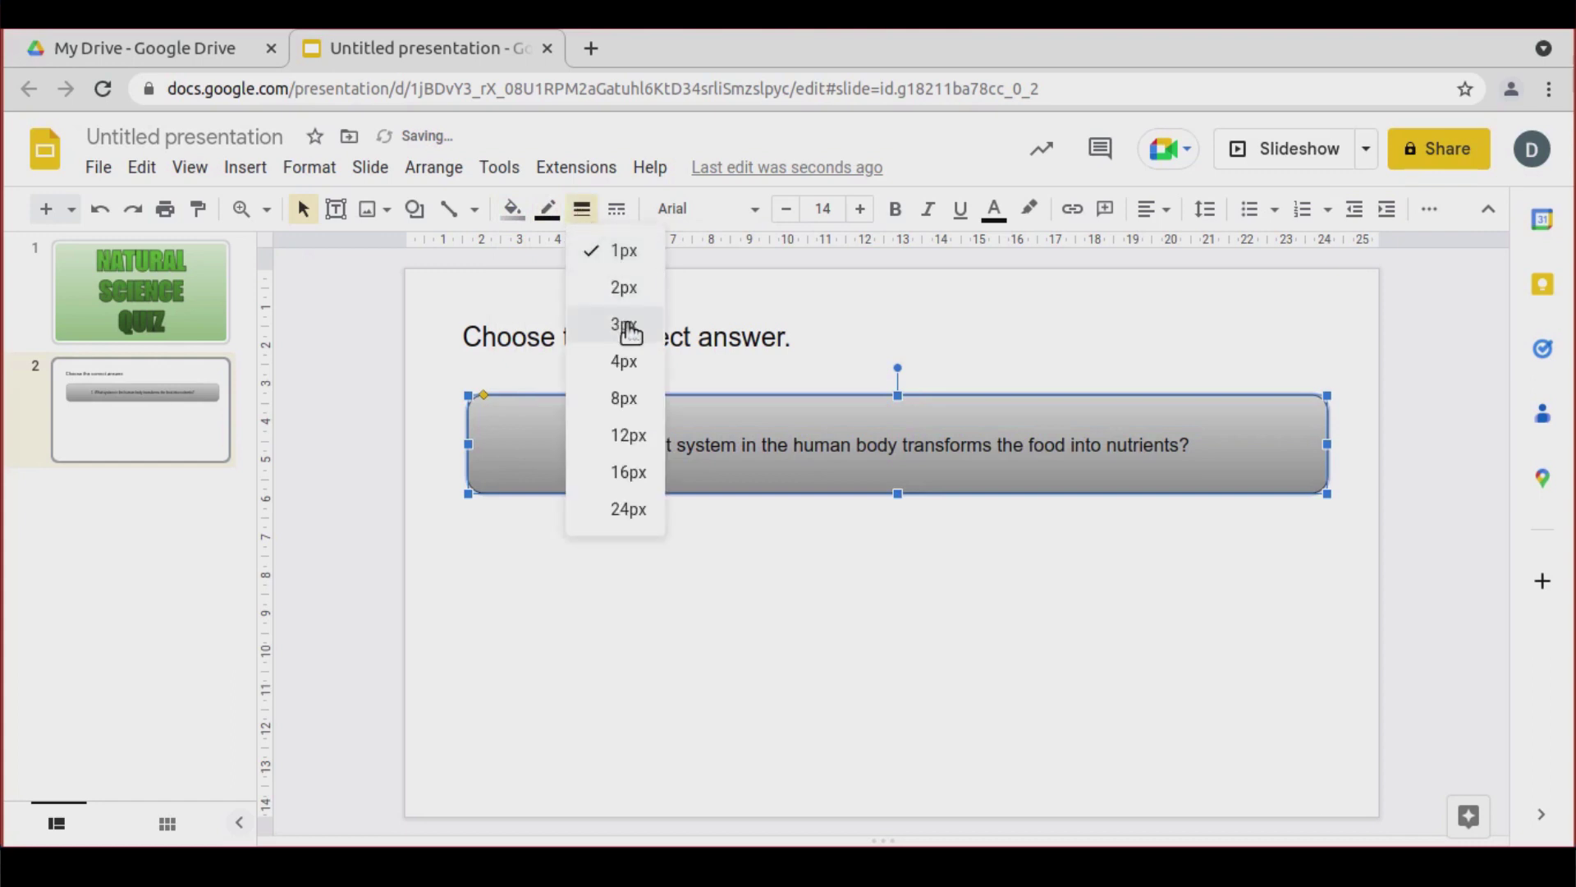
left_click(629, 297)
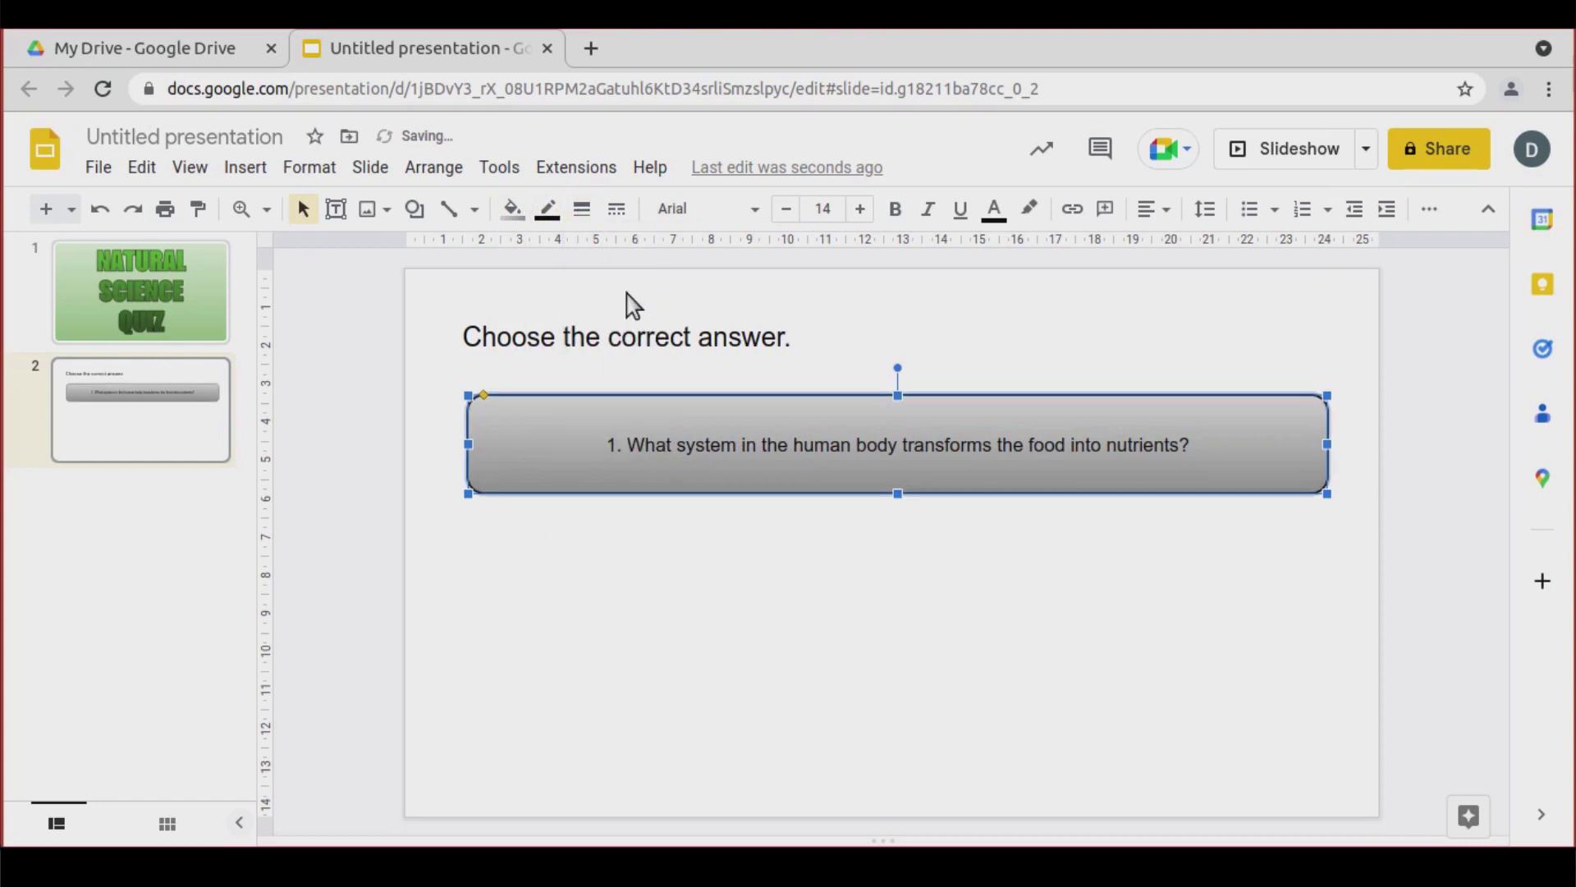
left_click(700, 570)
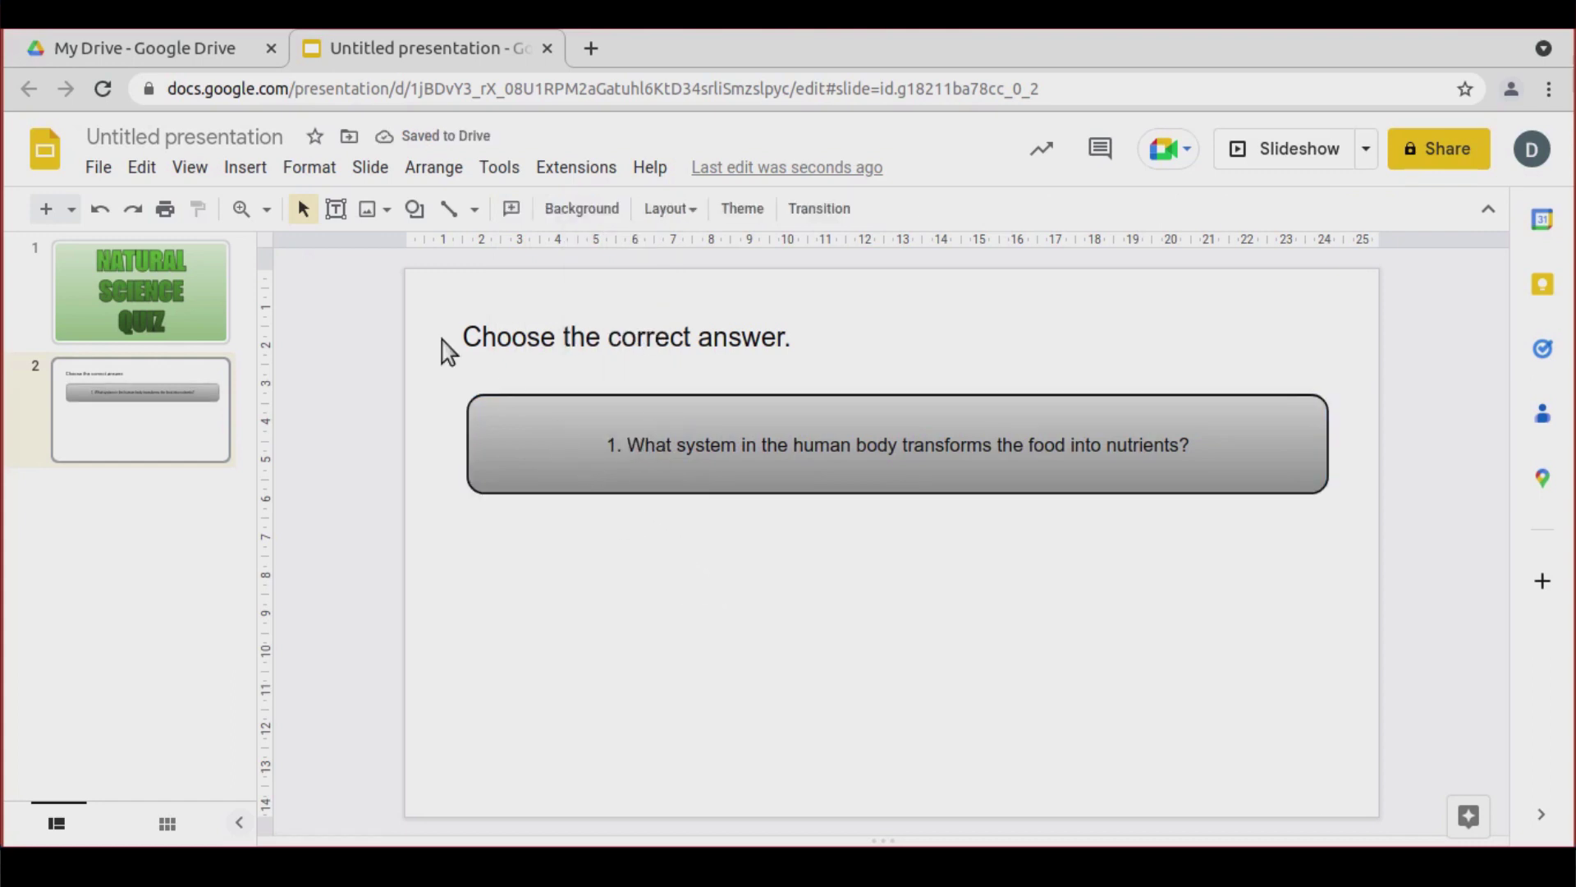
Draw a smaller rounded answer box under the question and type 'Digestive system' in it
left_click(415, 209)
mouse_move(485, 260)
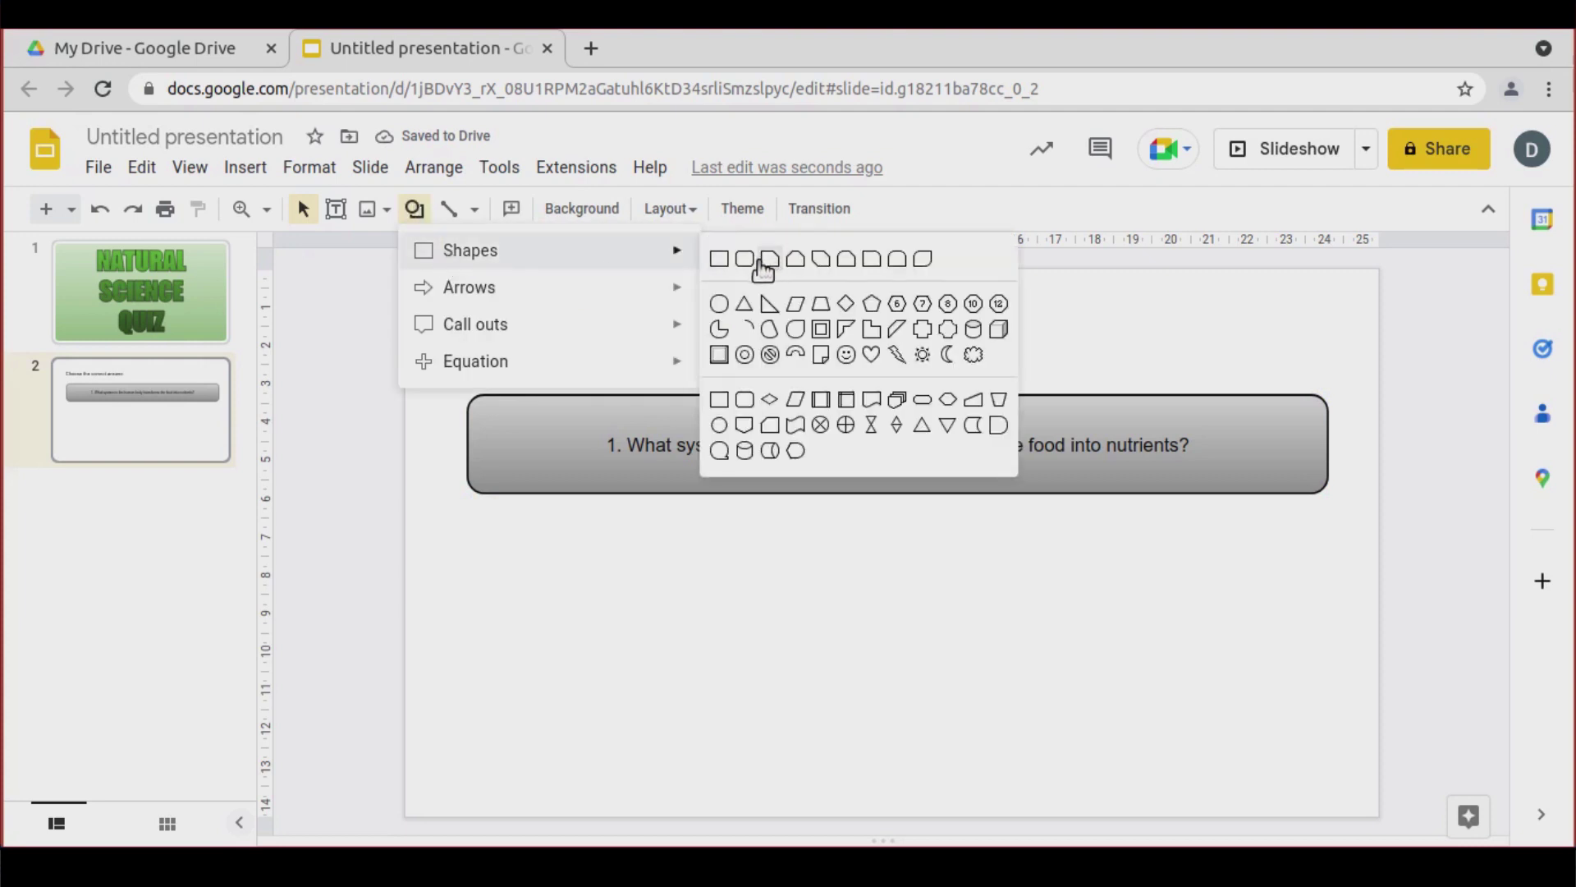
left_click(747, 261)
left_click_drag(479, 558, 813, 644)
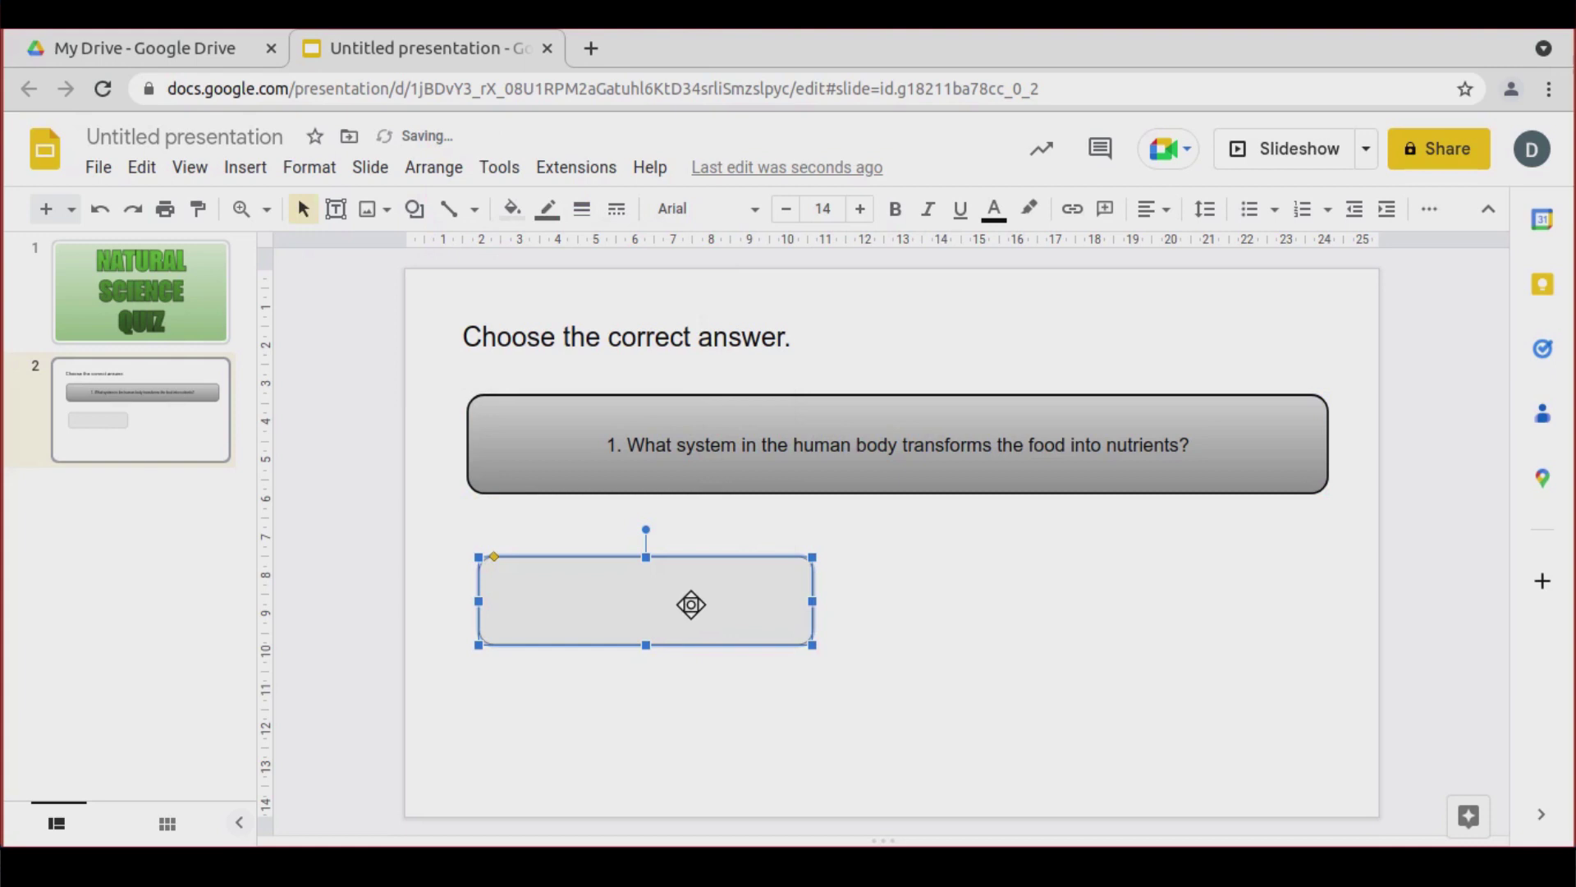
left_click_drag(686, 599, 676, 590)
left_click_drag(801, 593, 798, 593)
double_click(659, 602)
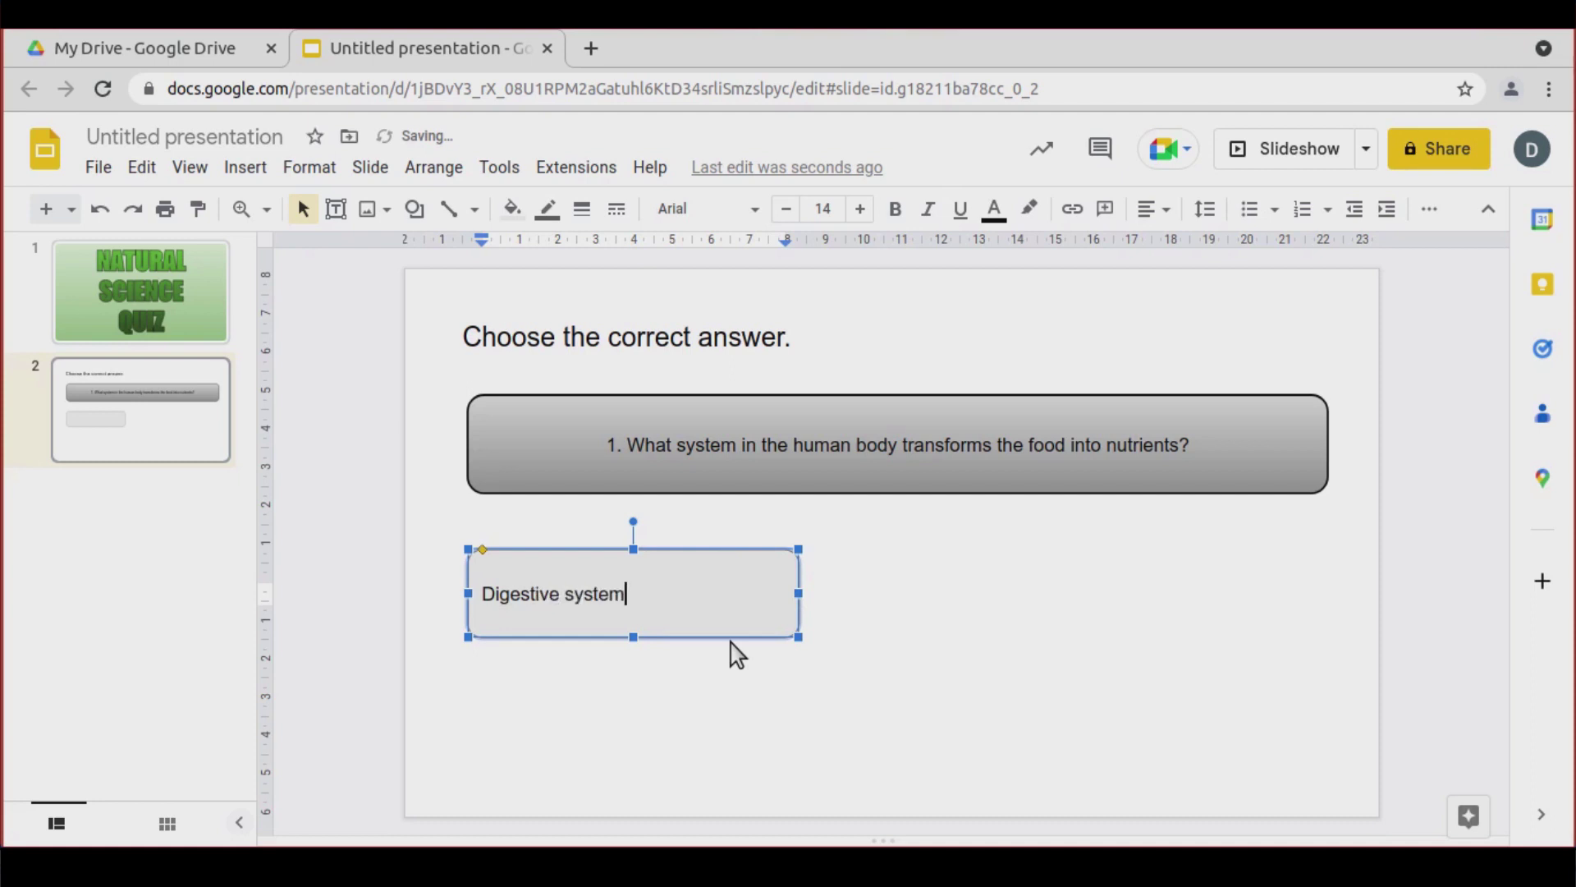
left_click(847, 714)
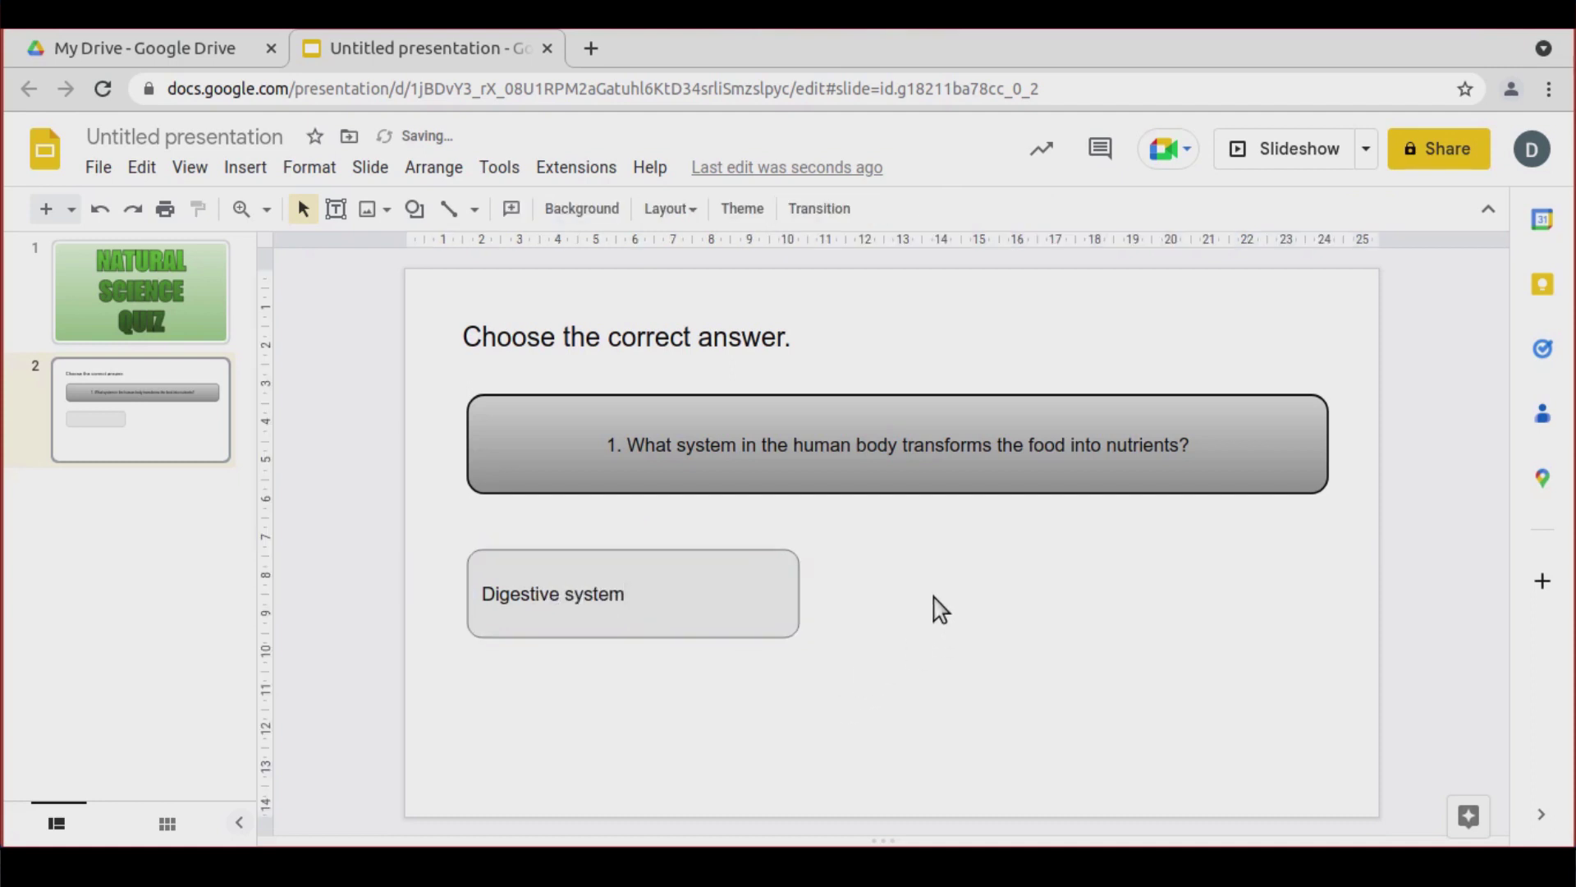
left_click(735, 588)
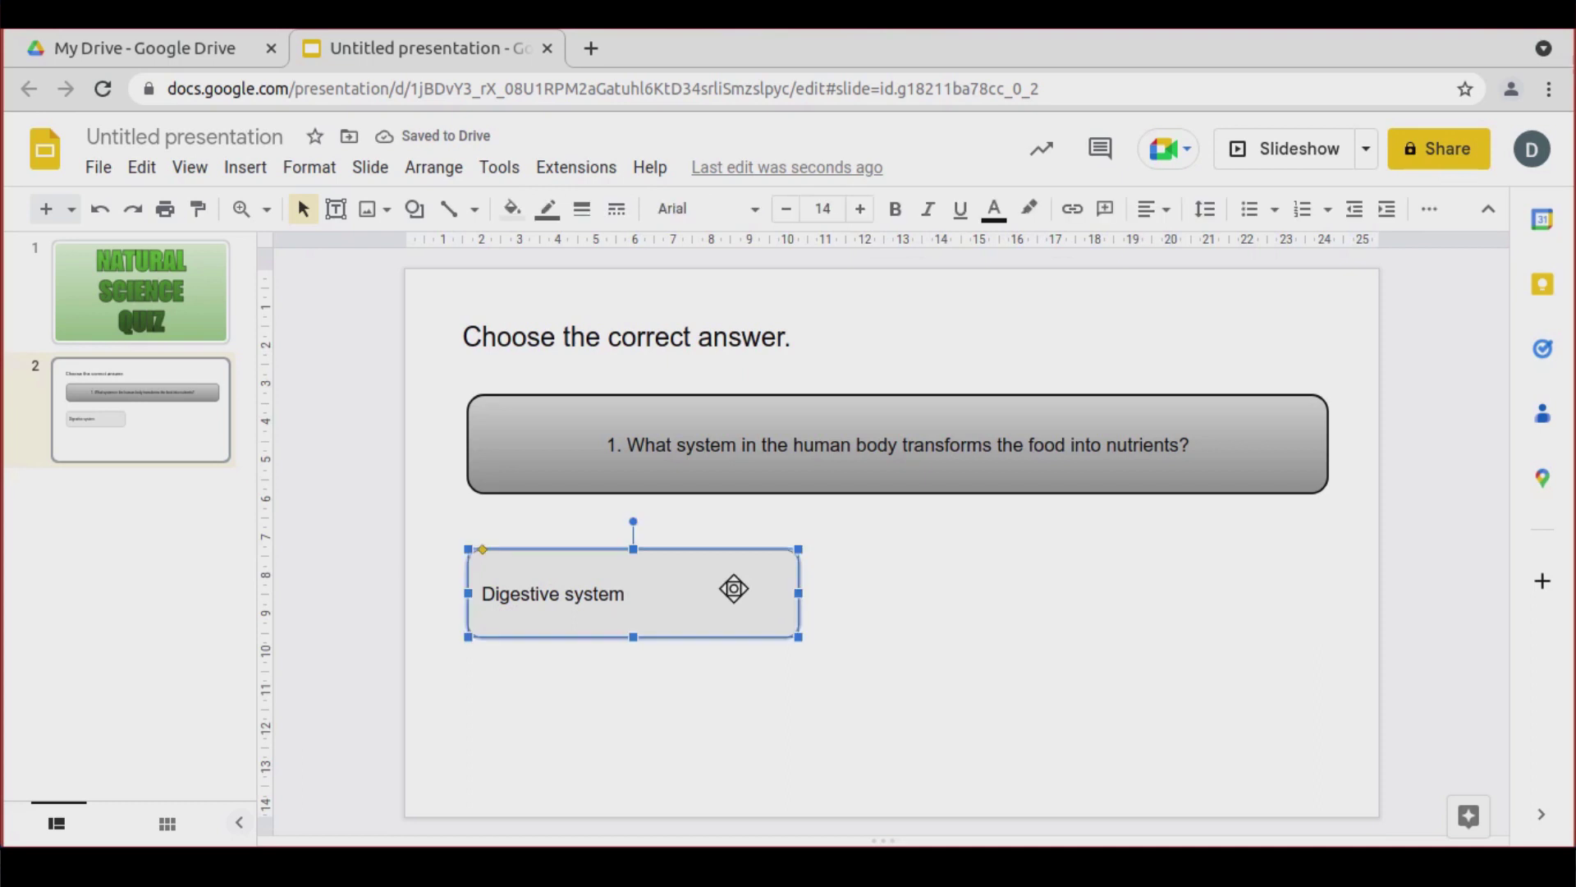
Fill the answer box with a dark red gradient
left_click(511, 210)
left_click(667, 253)
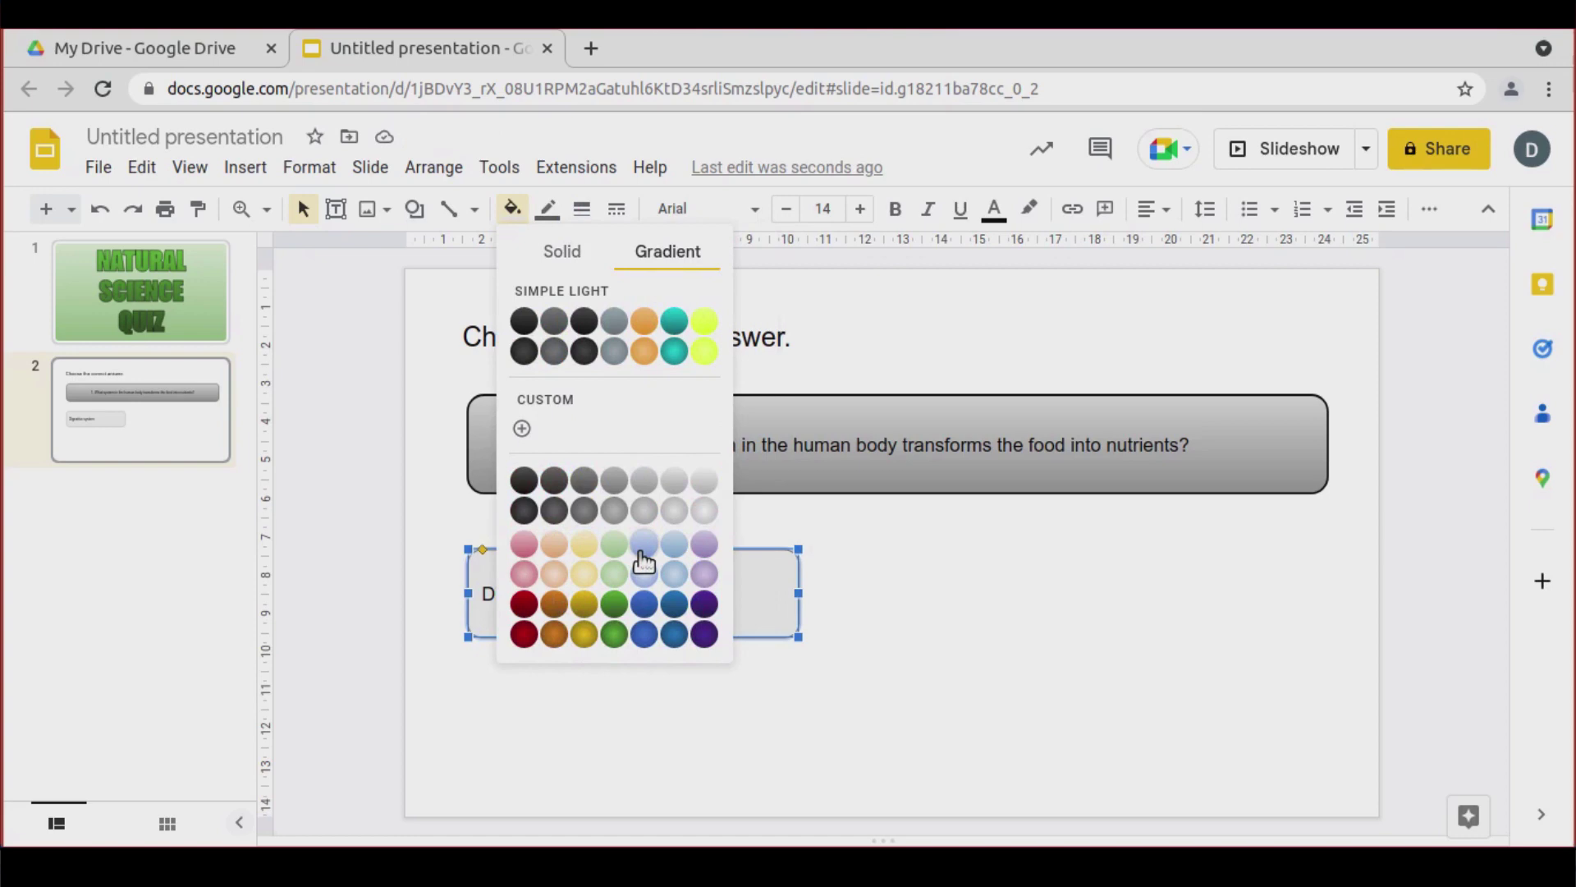
left_click(525, 606)
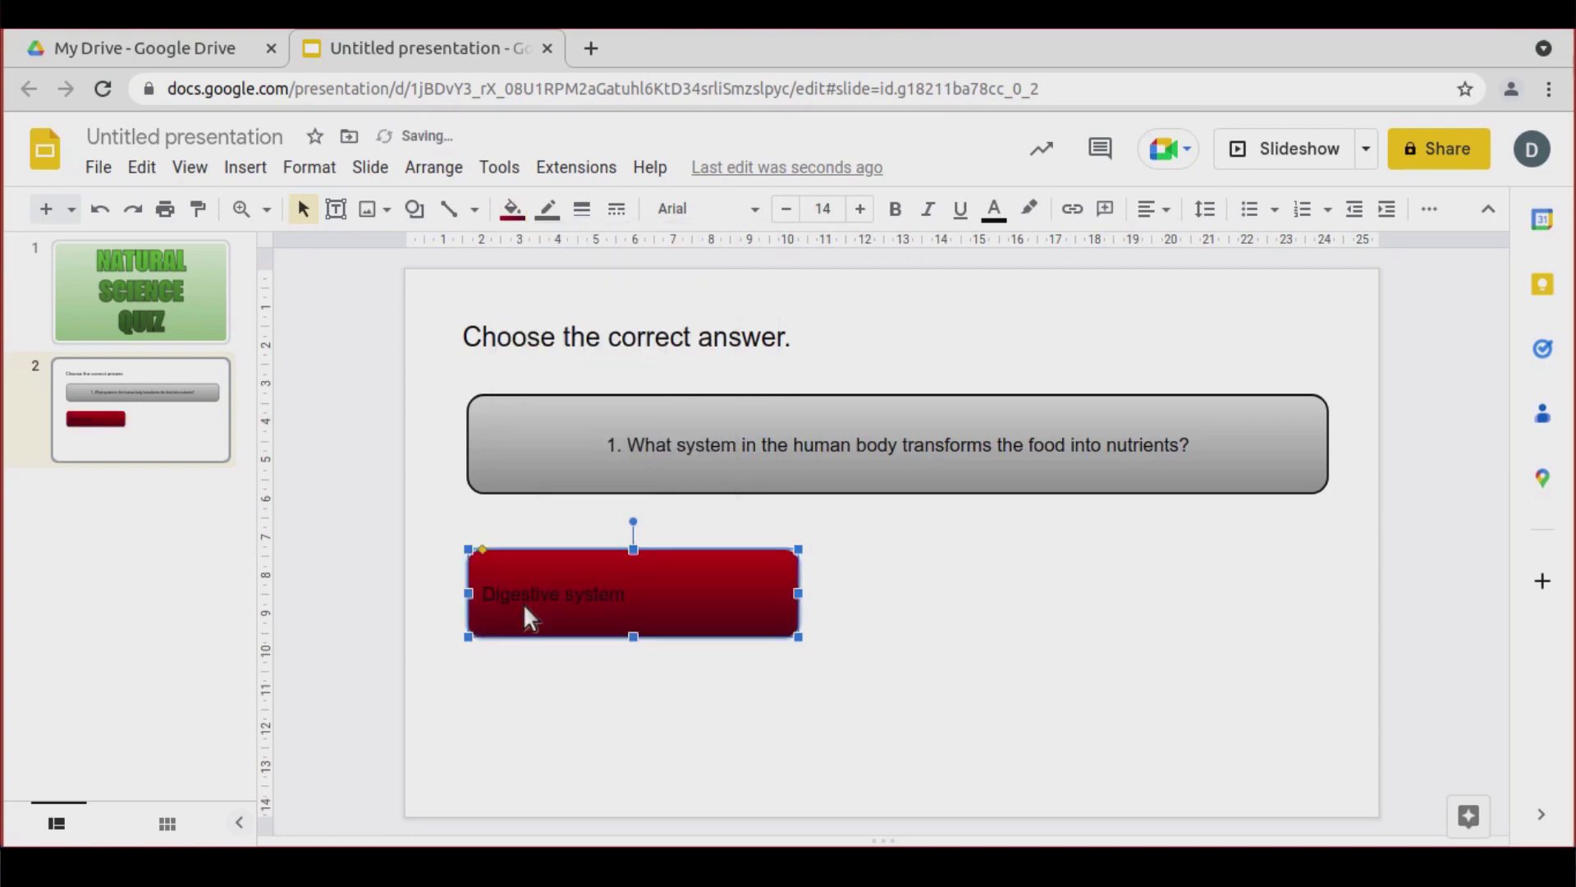
Make the answer text white, 16 pt and centred
triple_click(623, 596)
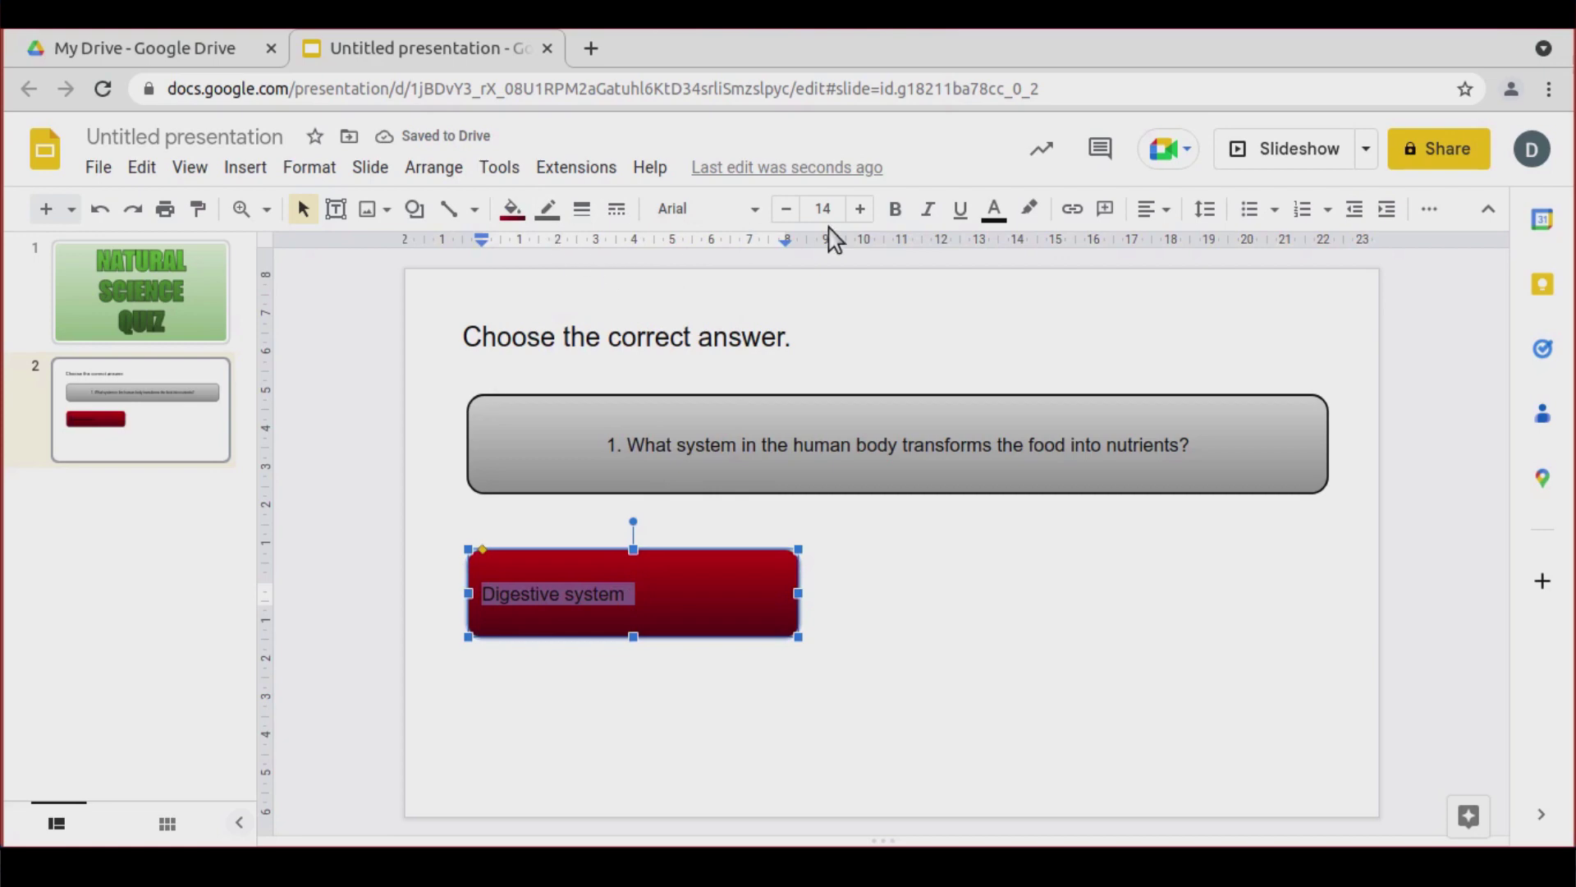
left_click(995, 209)
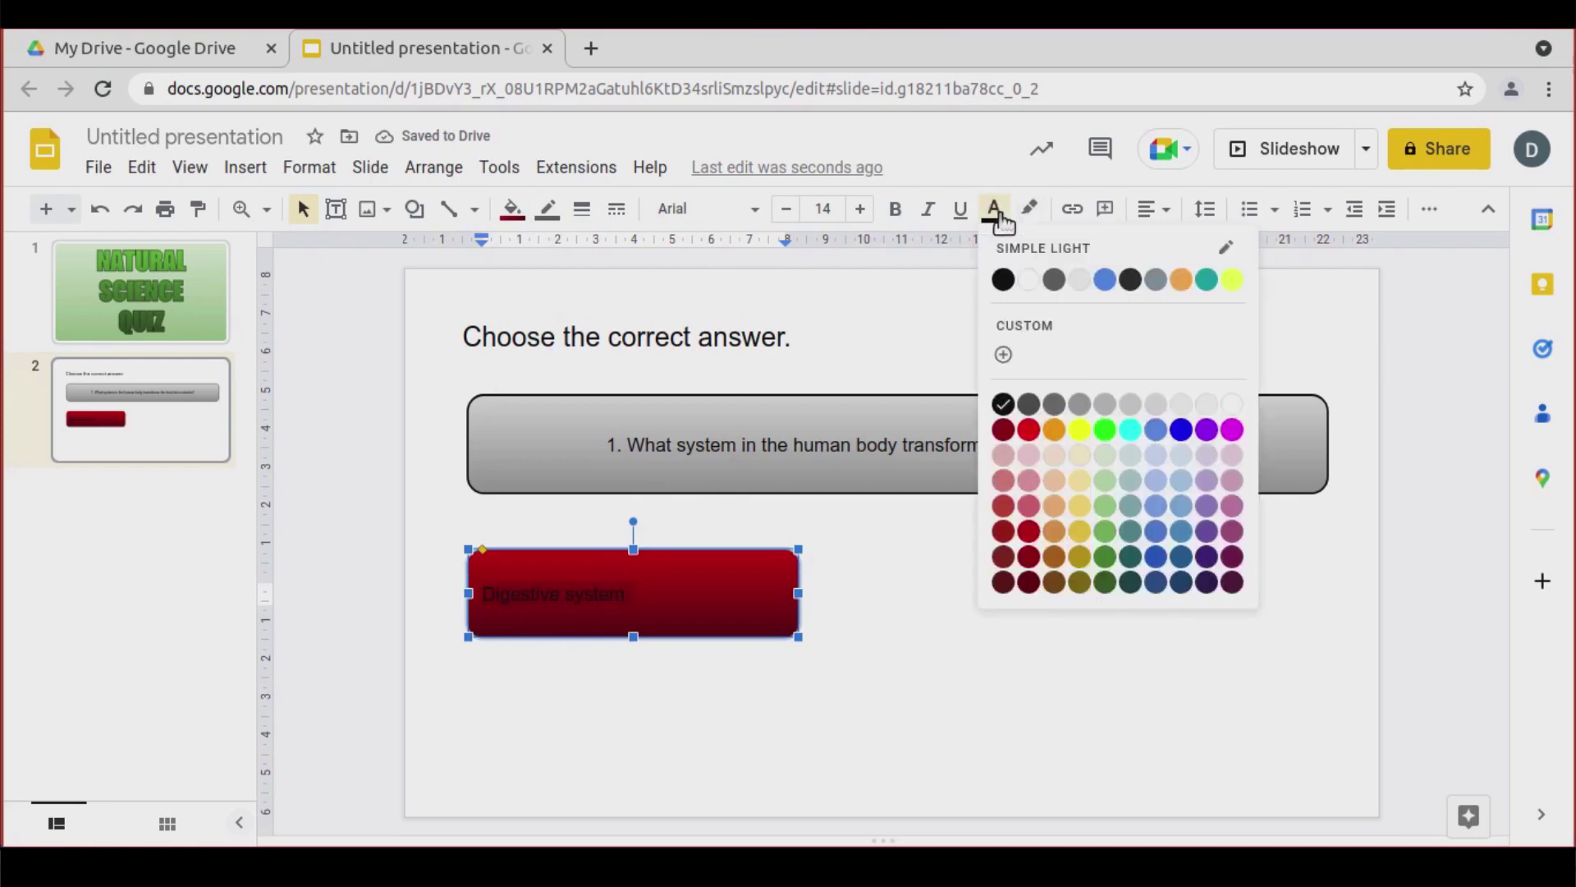
left_click(1230, 406)
left_click(860, 210)
left_click(865, 212)
left_click(1156, 209)
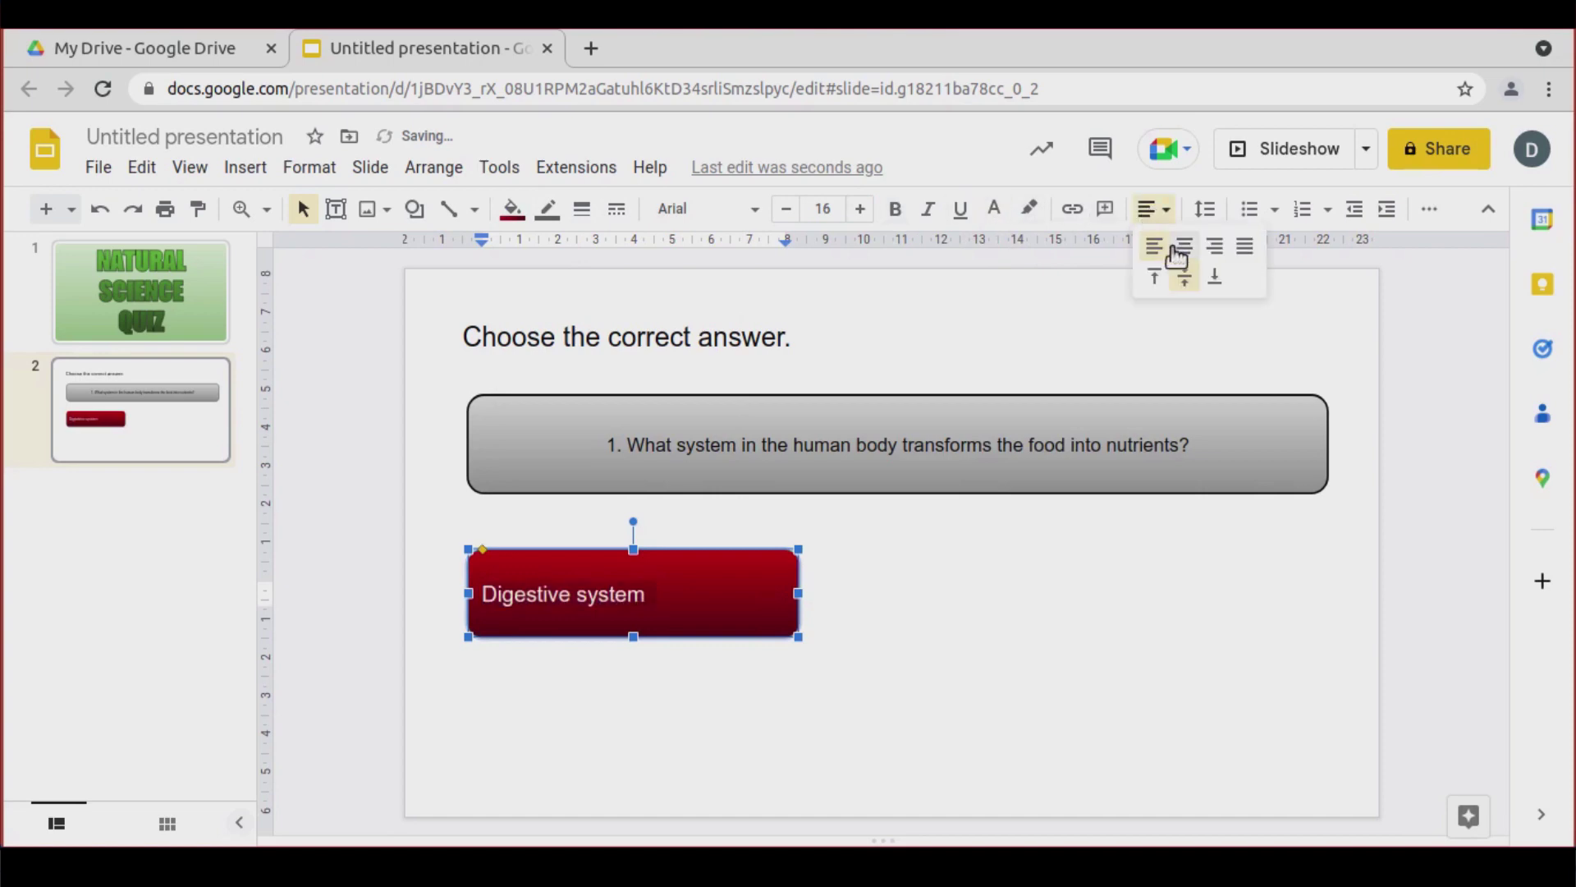
left_click(1172, 251)
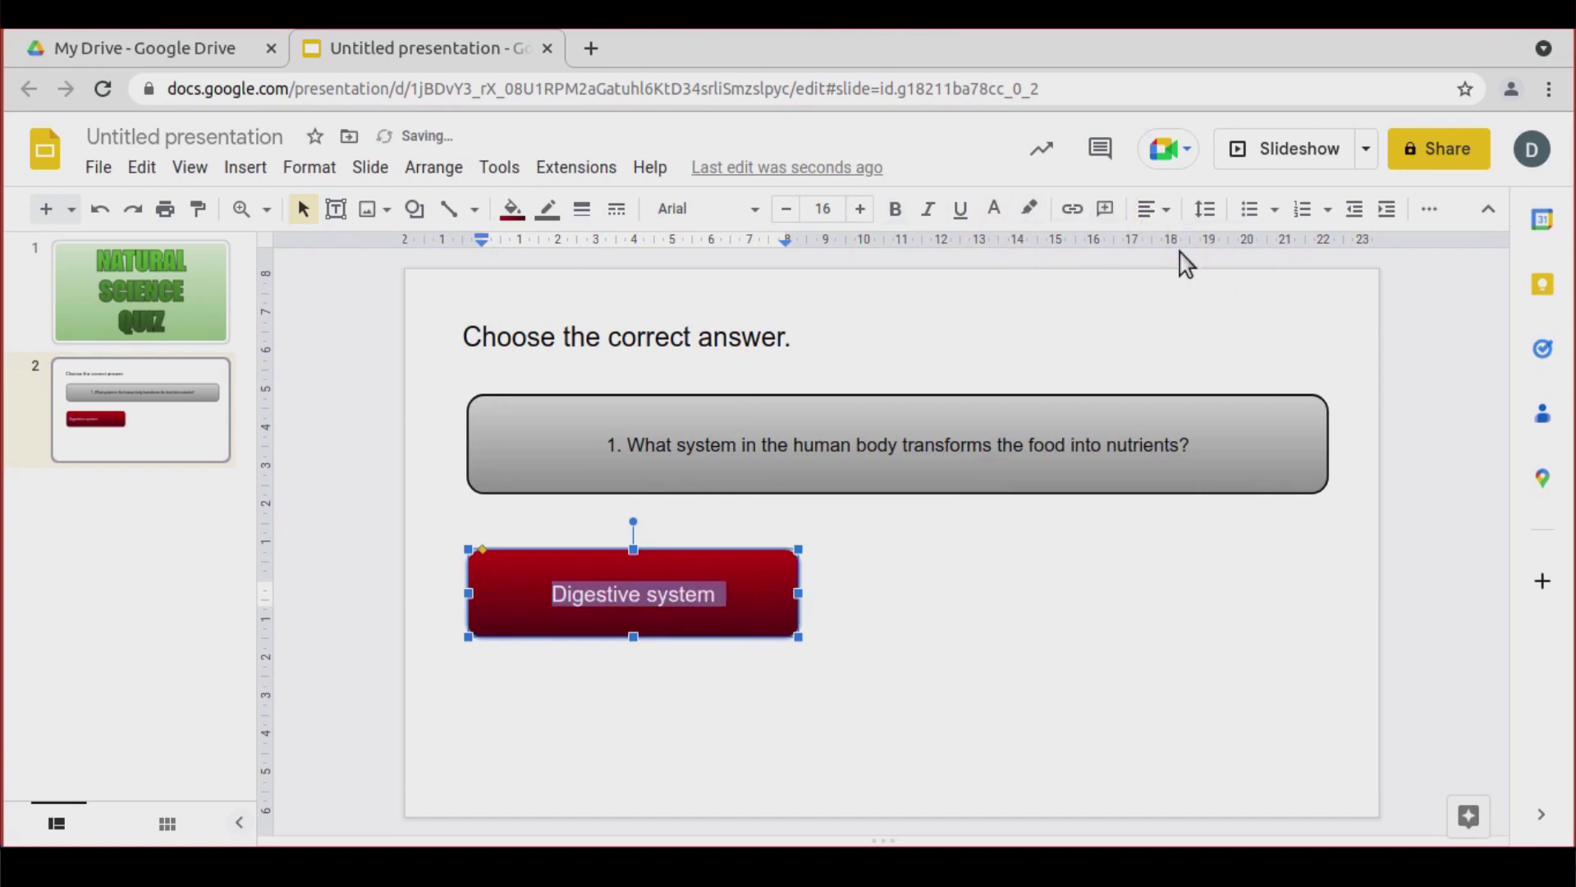
Give the Digestive system button a 2px black border
left_click(550, 215)
left_click(556, 281)
left_click(582, 209)
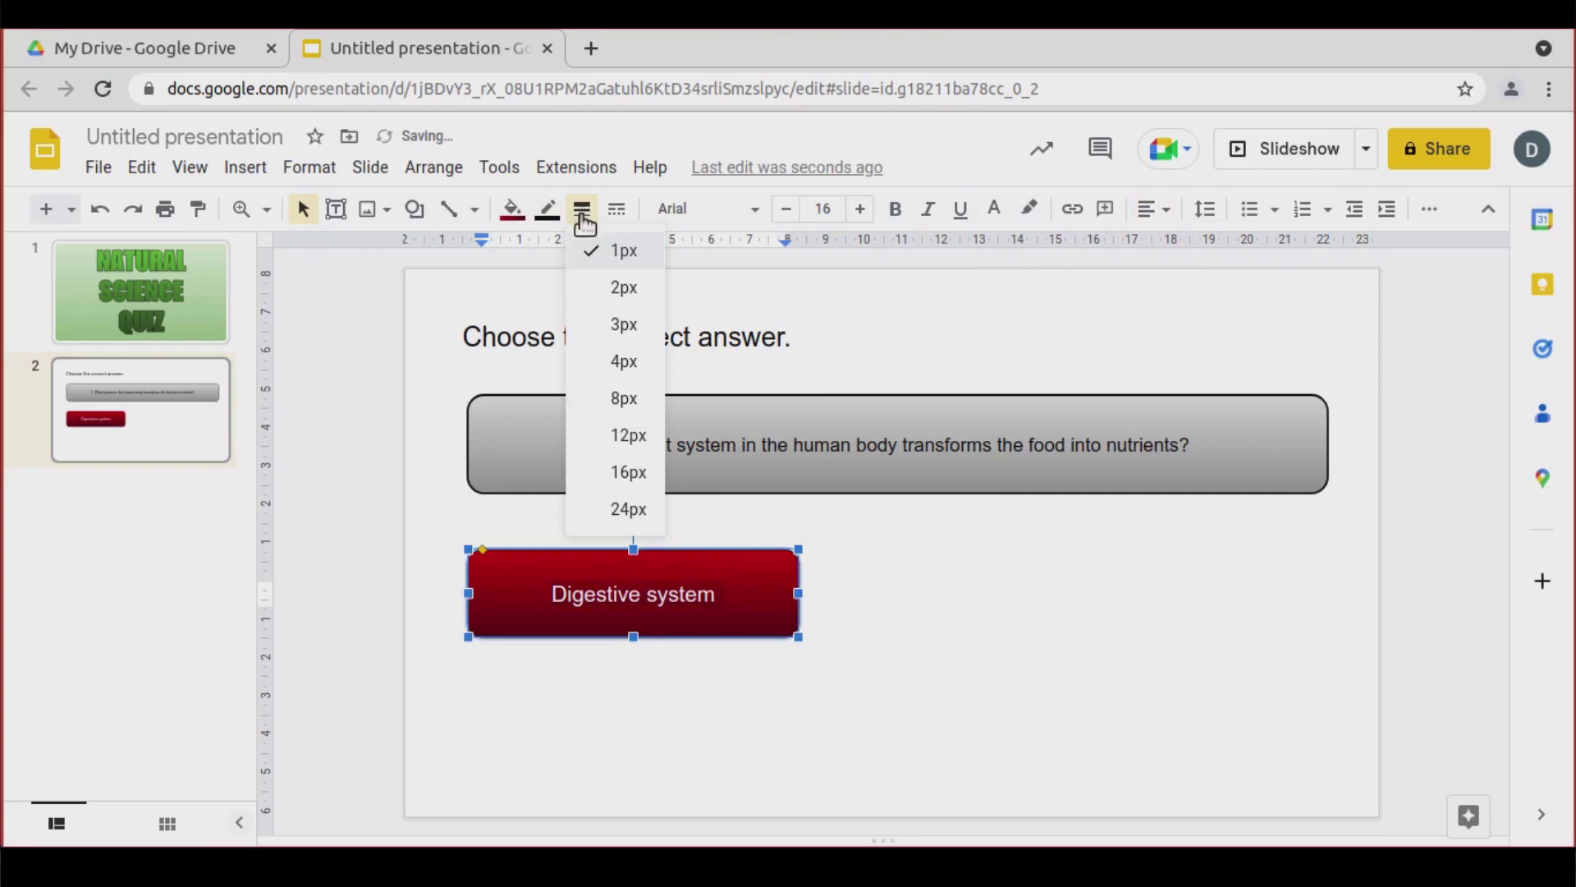
left_click(616, 289)
left_click(901, 716)
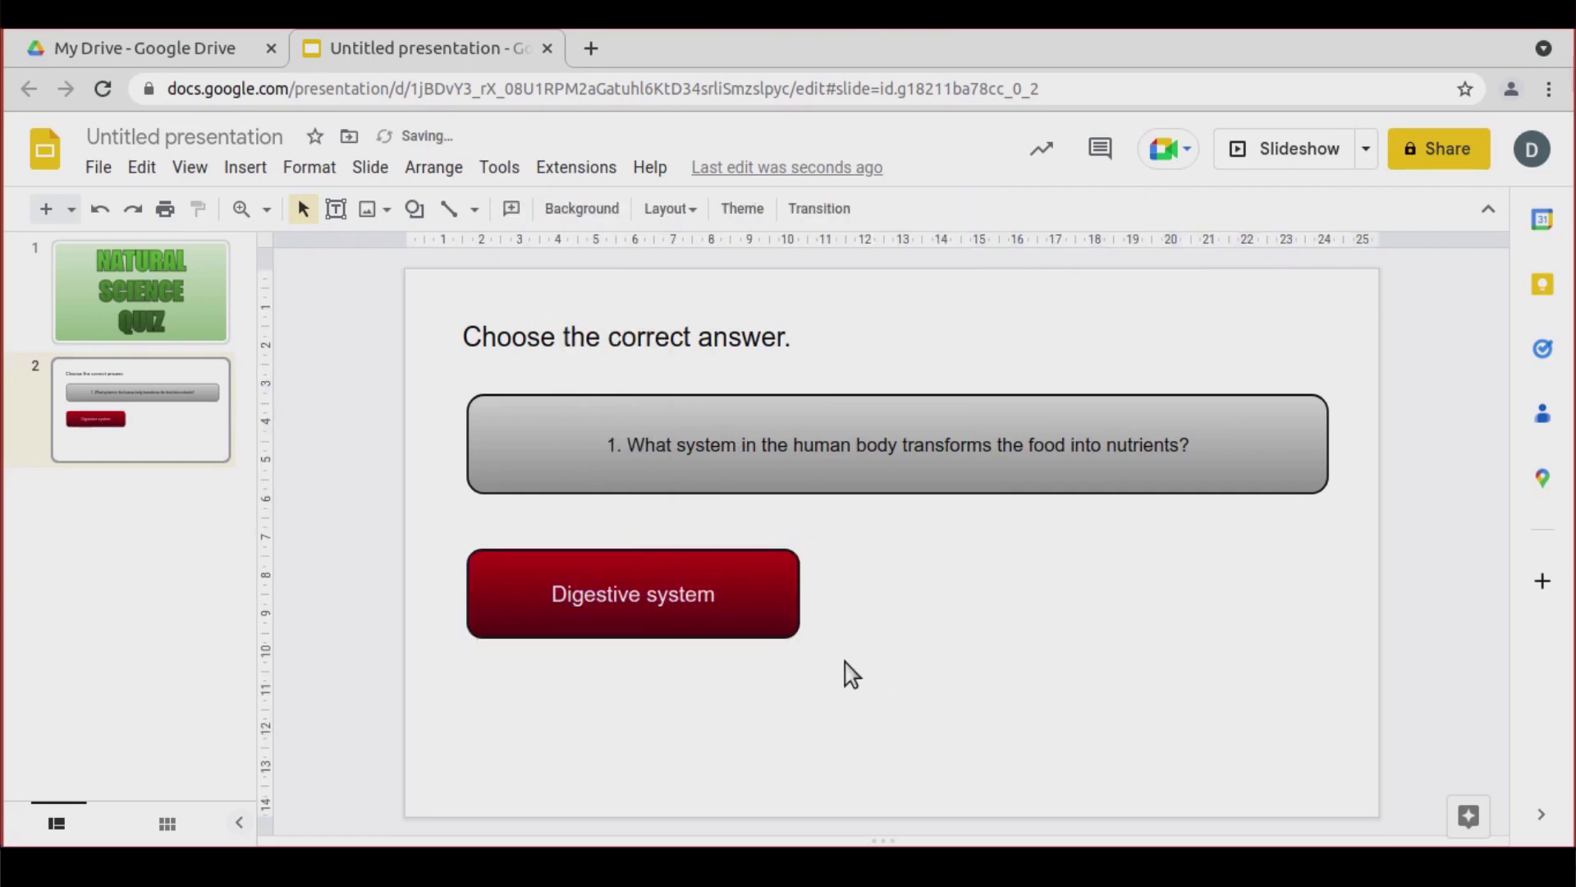
left_click(782, 588)
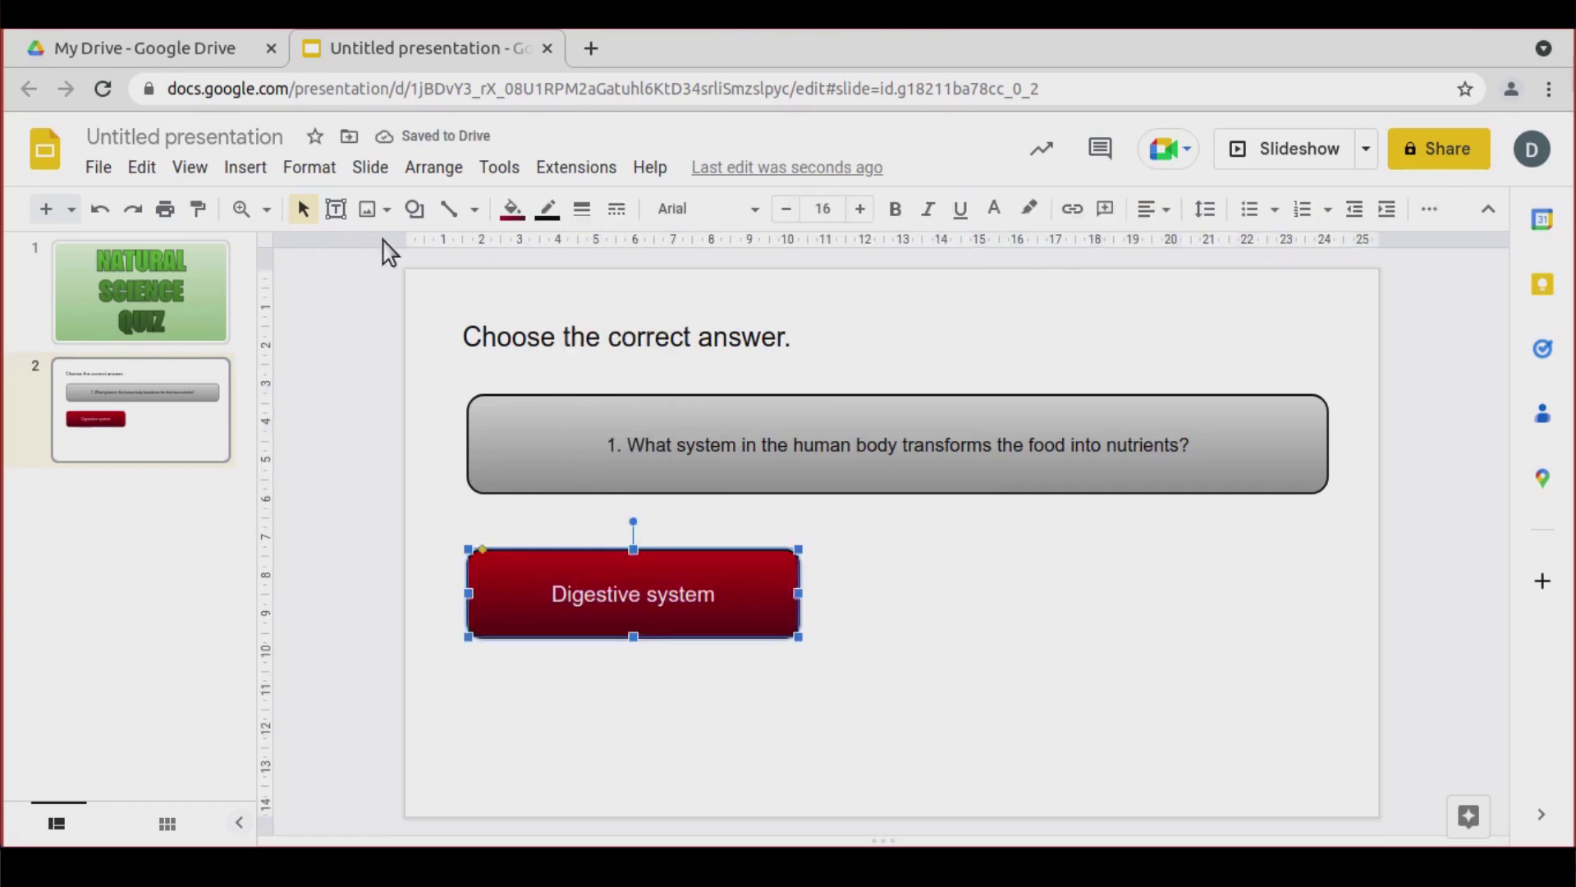
left_click(142, 169)
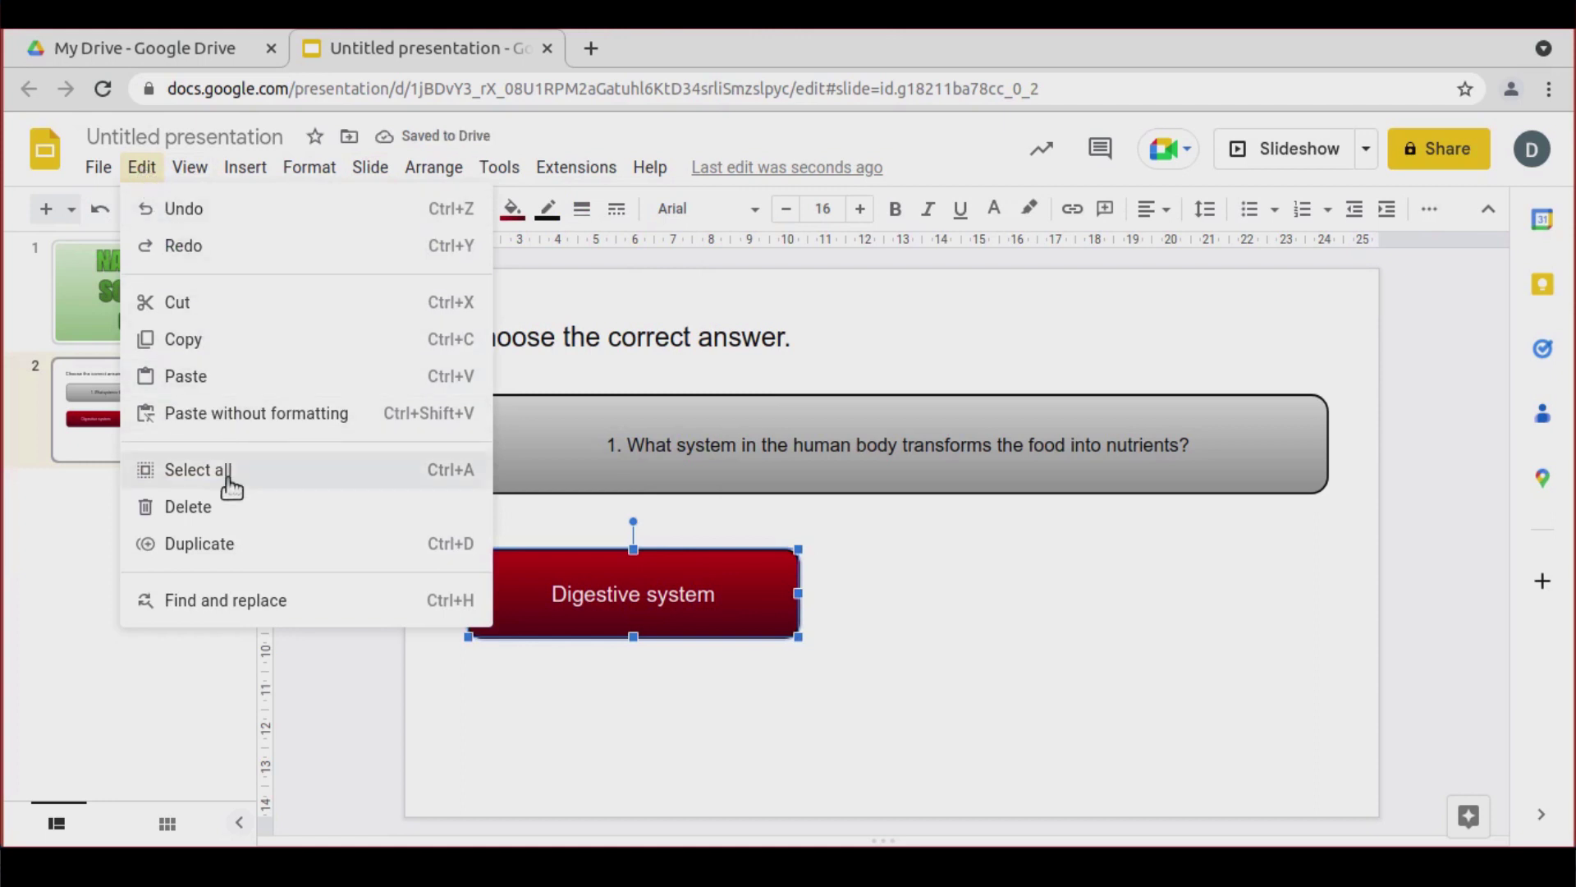
Duplicate the red Digestive system button three times and arrange the copies in a 2×2 grid
left_click(236, 545)
left_click_drag(777, 626, 1316, 617)
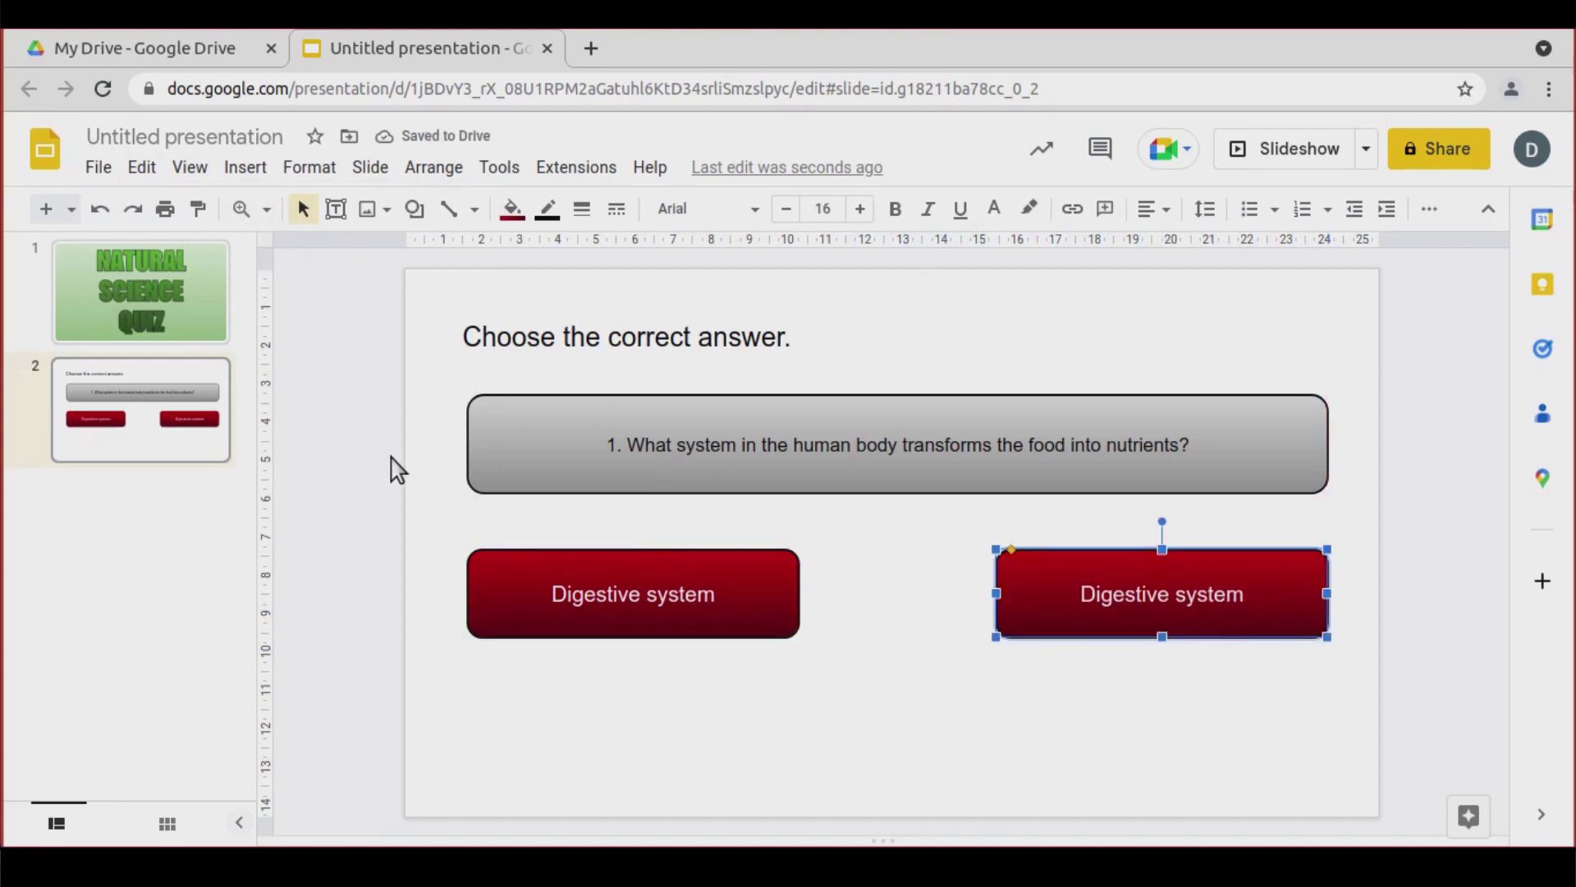
key("ctrl+d")
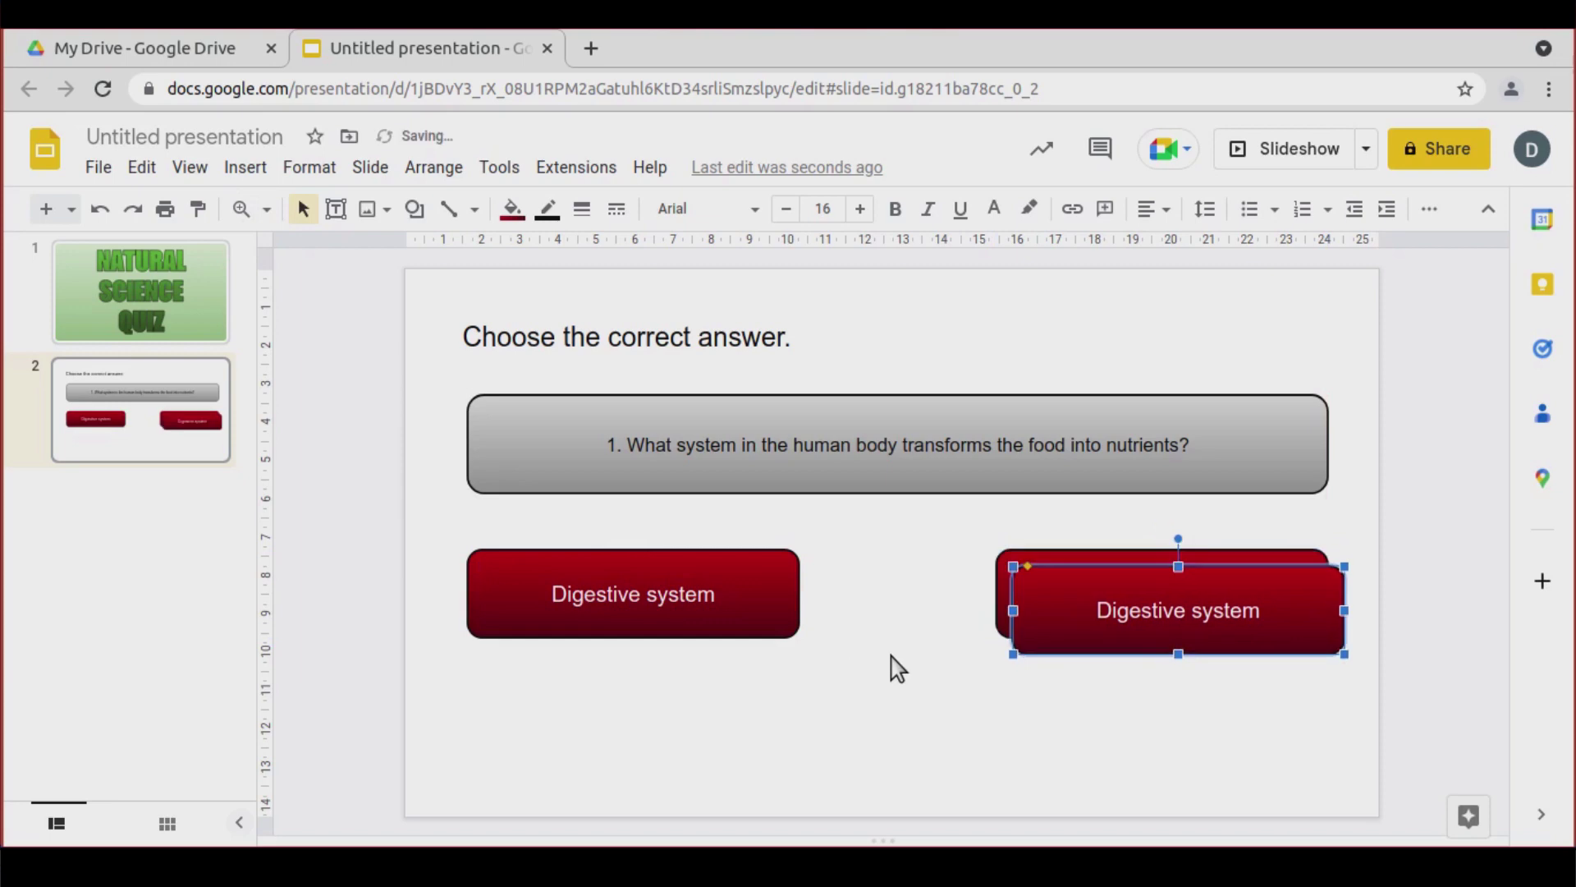
left_click_drag(1059, 623, 1056, 750)
key("ctrl+d")
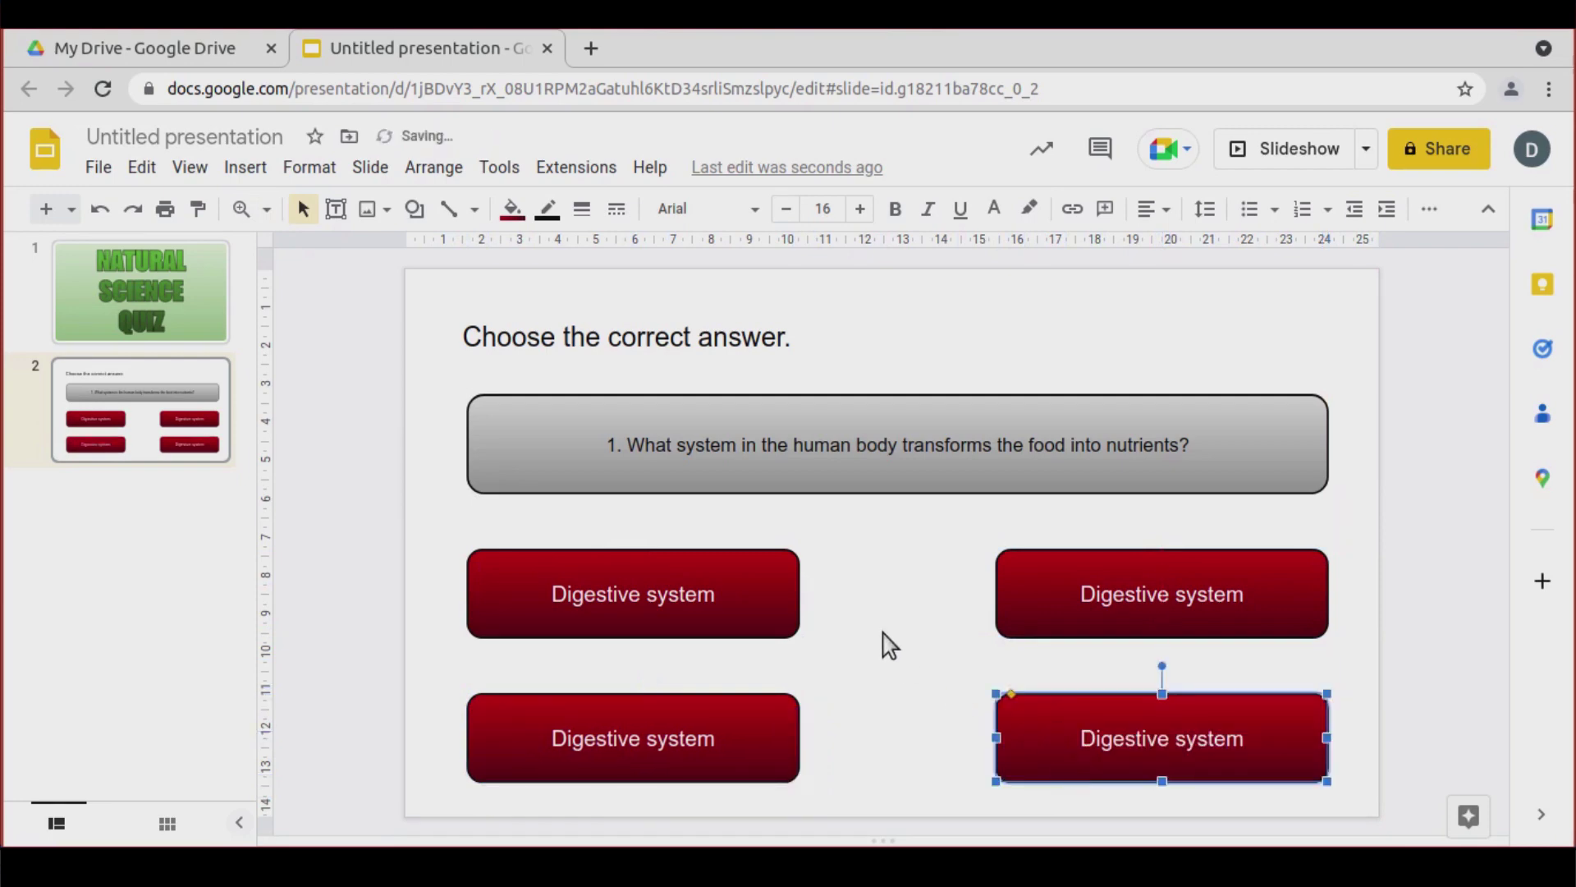
left_click(934, 696)
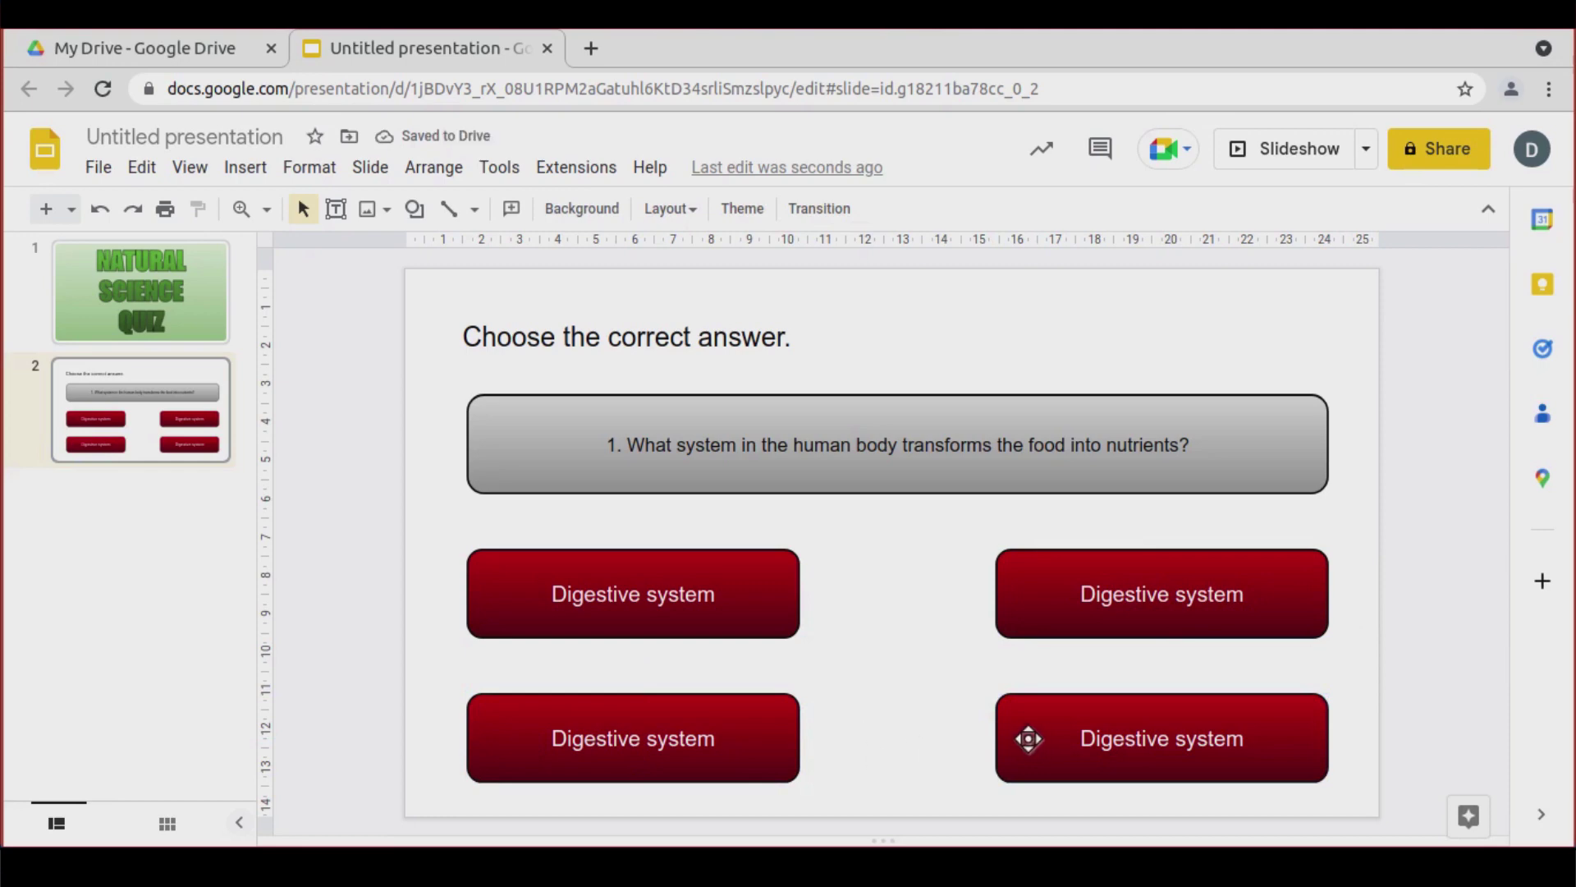
Fill the top-right, bottom-left and bottom-right buttons with gold, green and blue gradients
left_click(1014, 617)
left_click(511, 209)
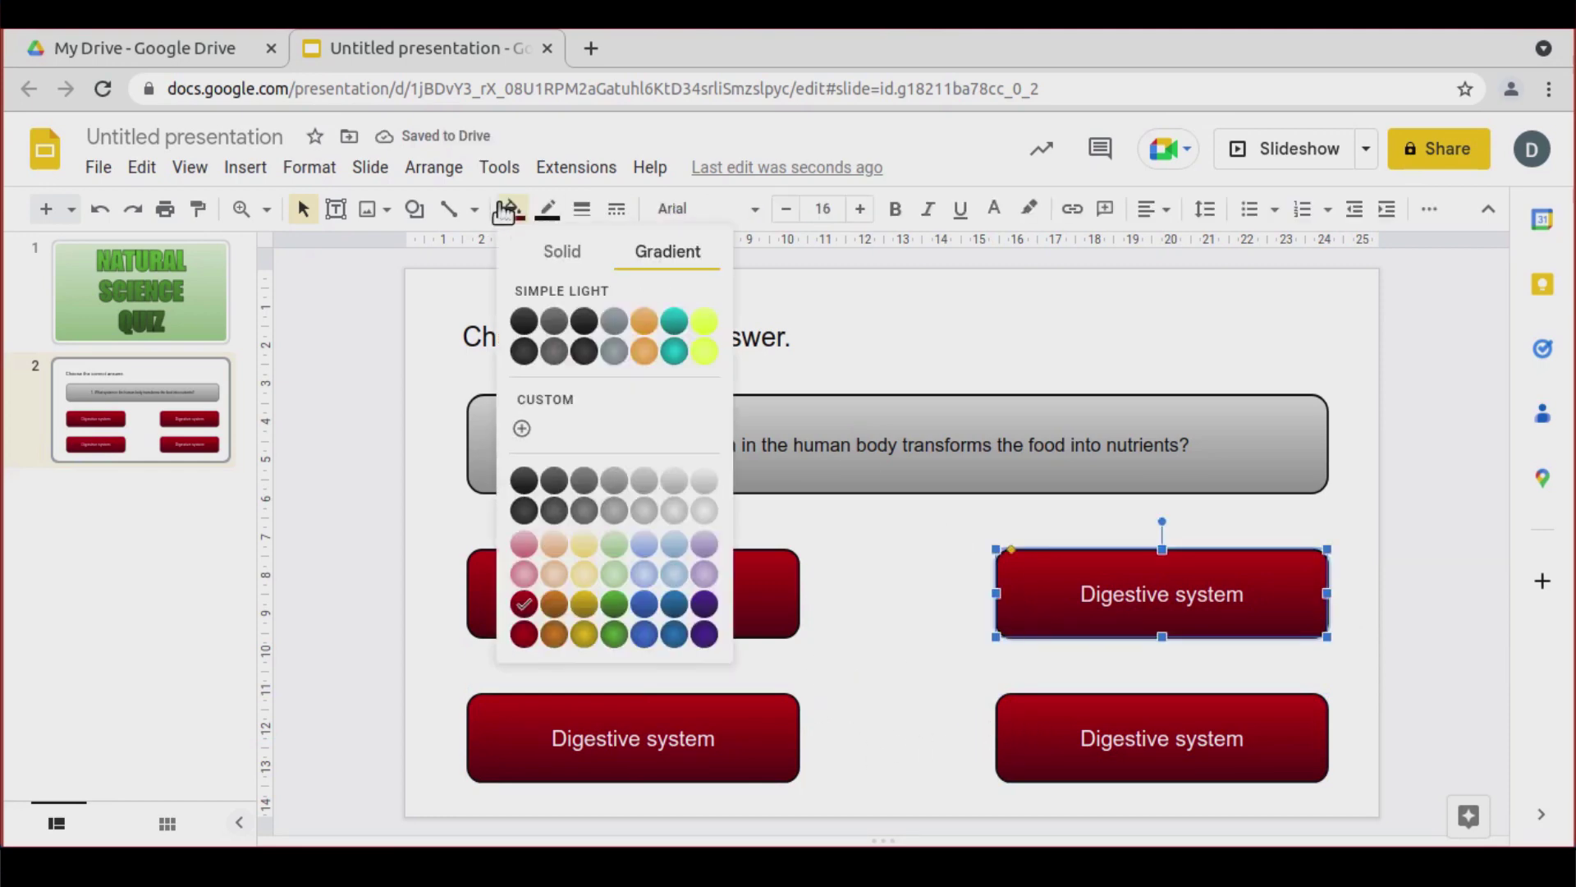
left_click(583, 604)
left_click(679, 707)
left_click(510, 208)
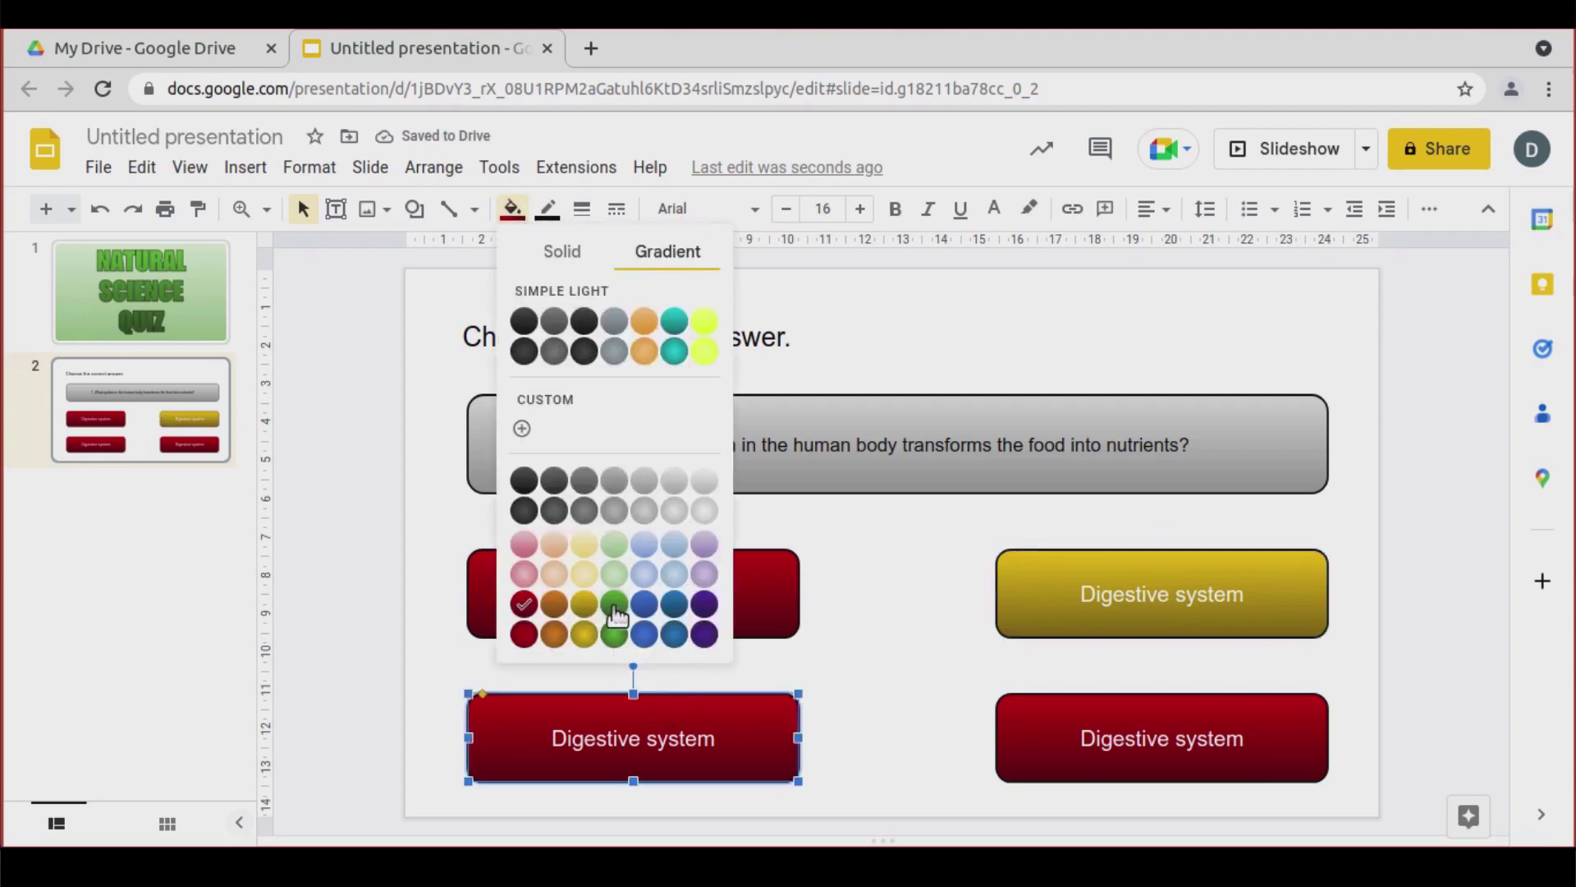
left_click(614, 604)
left_click(1025, 722)
left_click(510, 208)
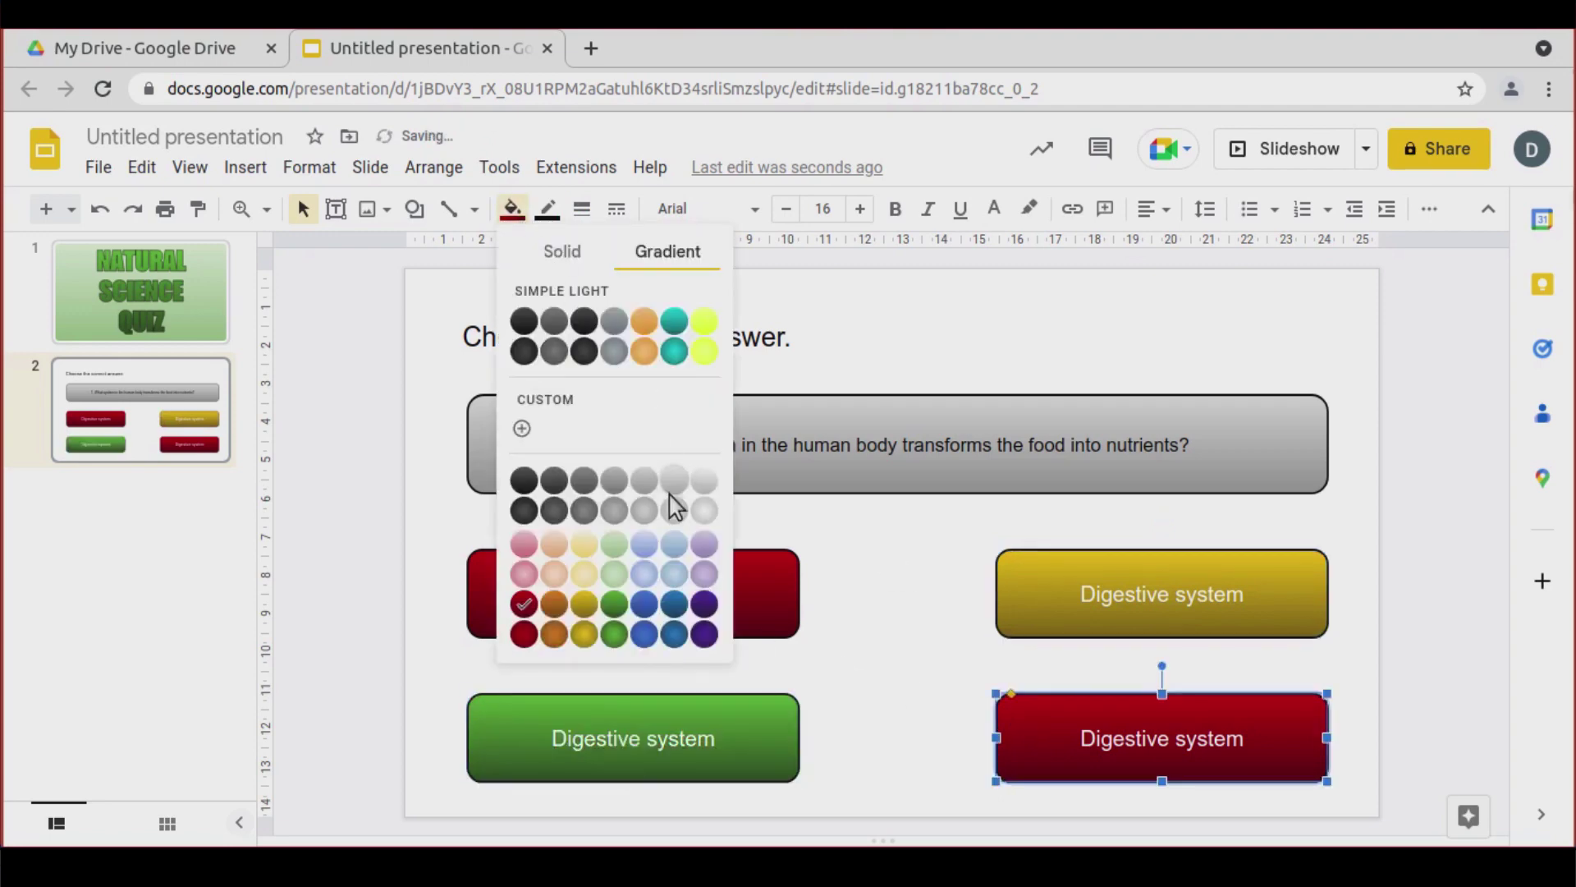
left_click(675, 605)
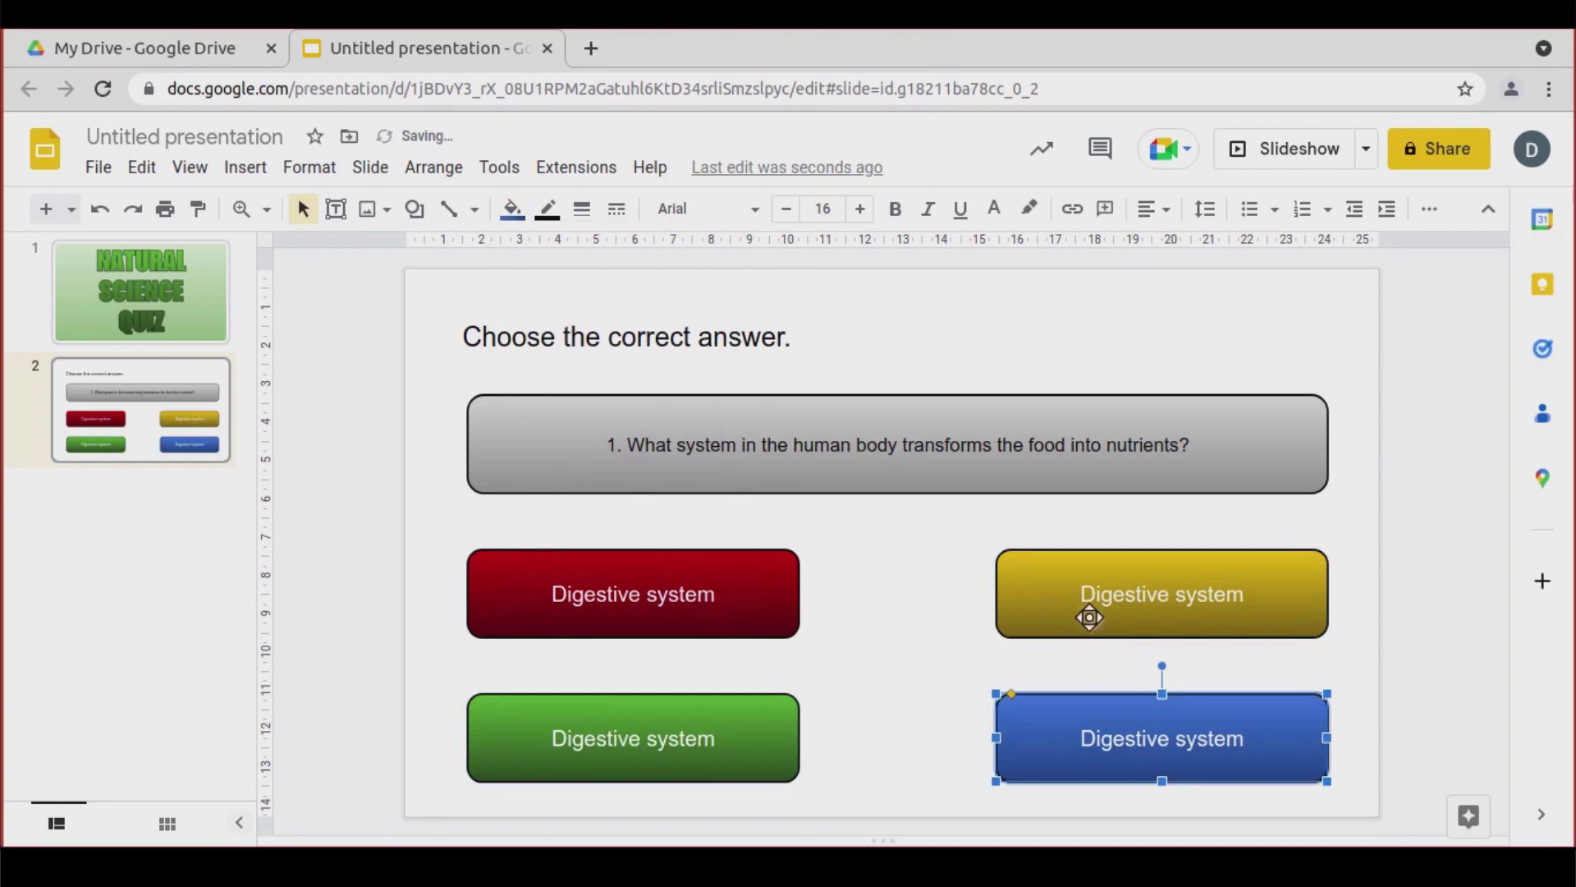
Relabel the gold, green and blue buttons Respiratory, Circulatory and Excretory system
left_click(1119, 600)
double_click(1119, 600)
type("Respiratory")
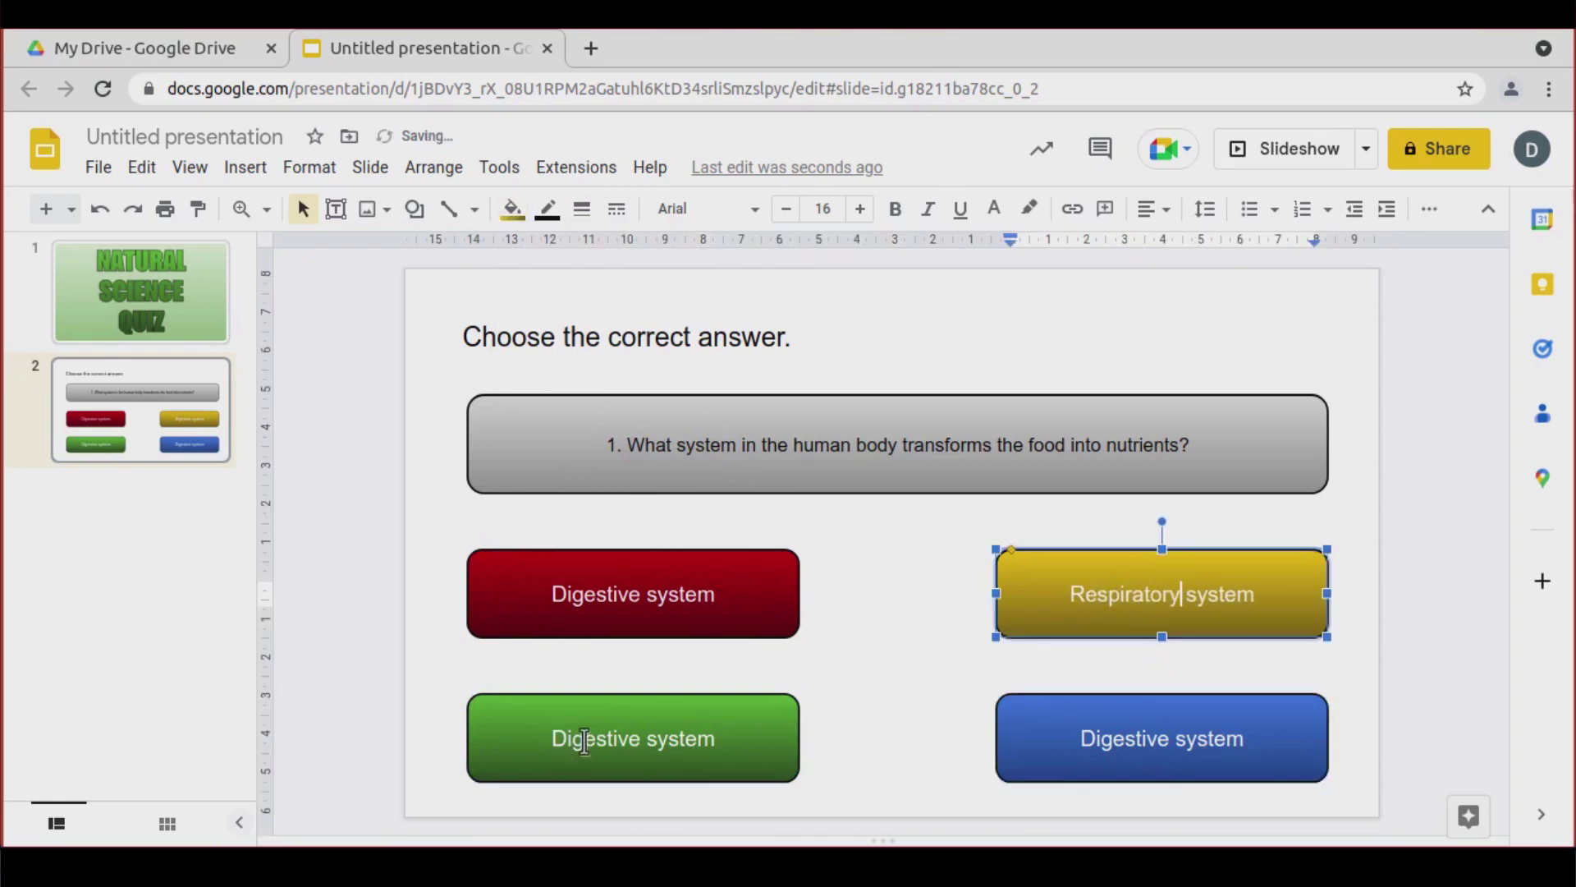
left_click(585, 741)
double_click(585, 742)
type("Circulatory")
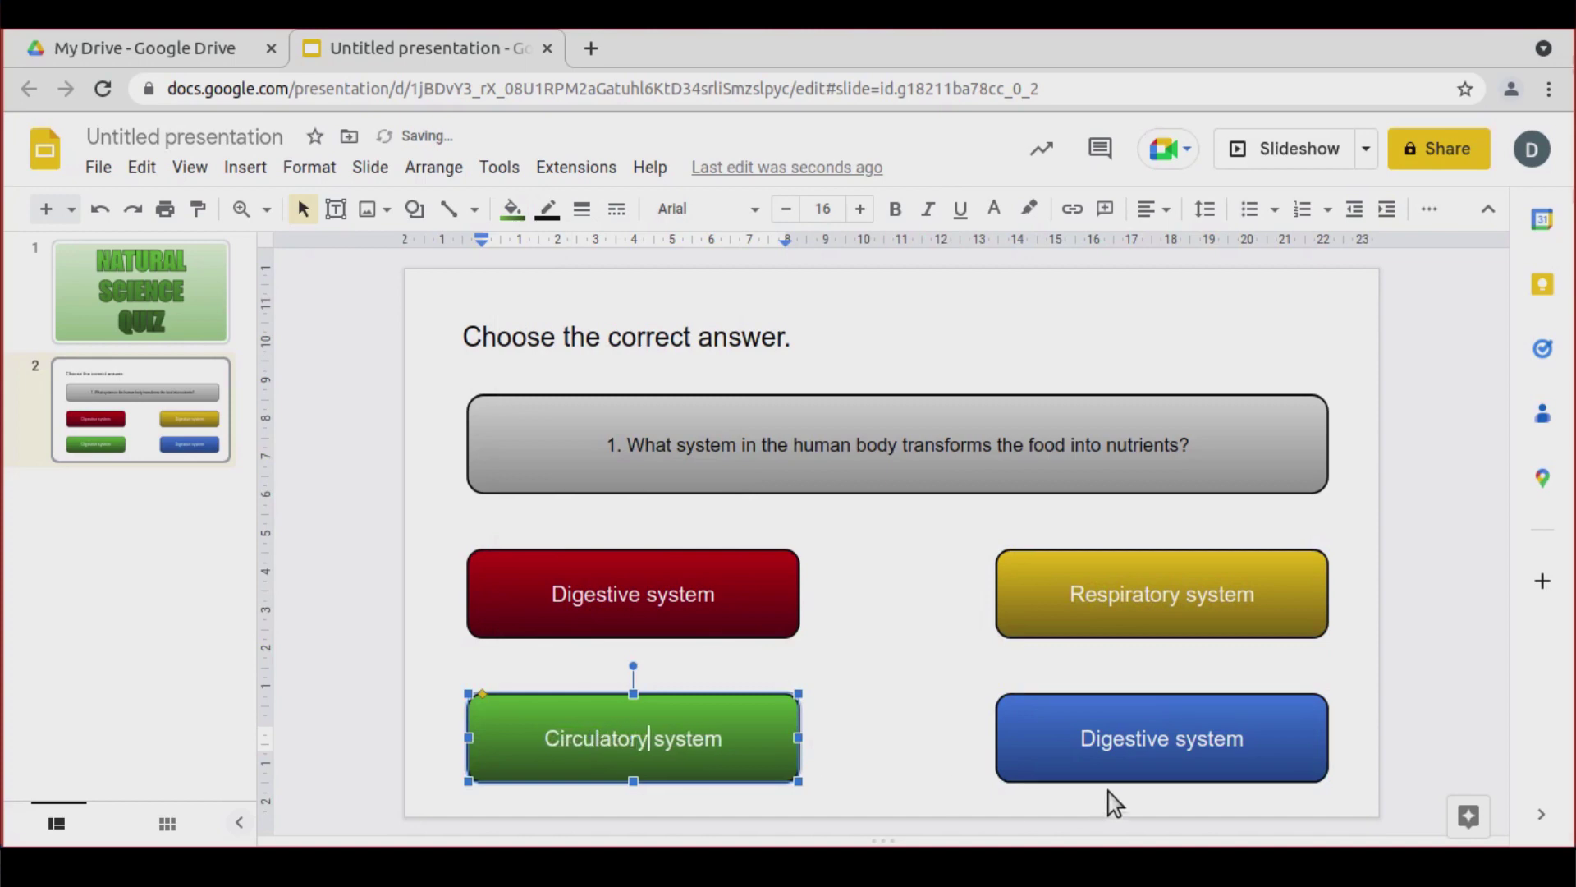
double_click(1114, 739)
type("Excretory")
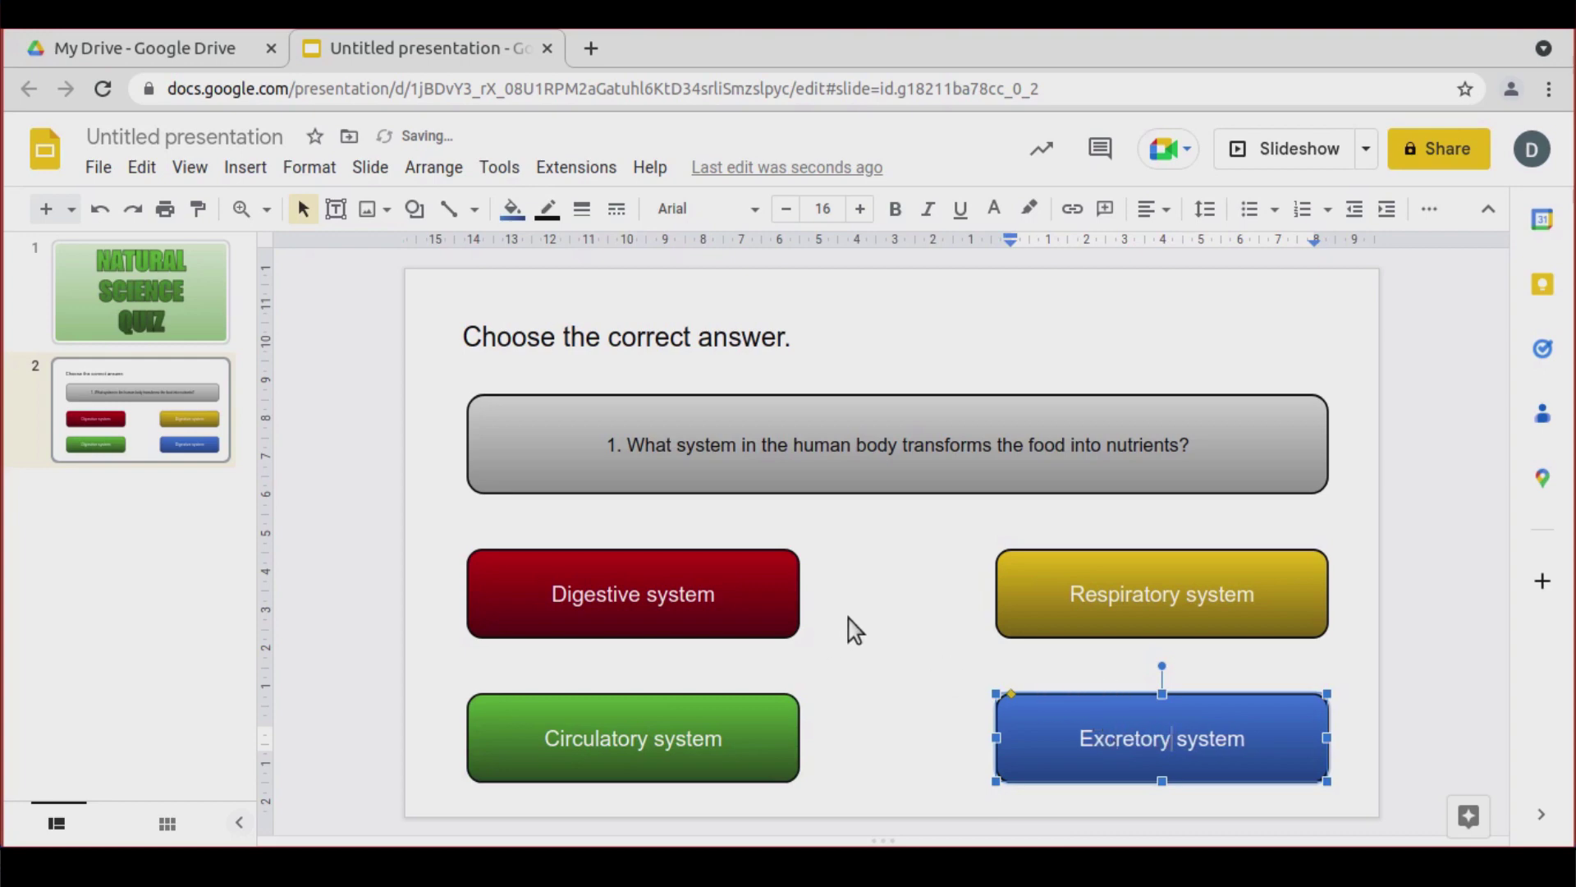
left_click(827, 601)
Set the grey question box's text size to 16
left_click(625, 410)
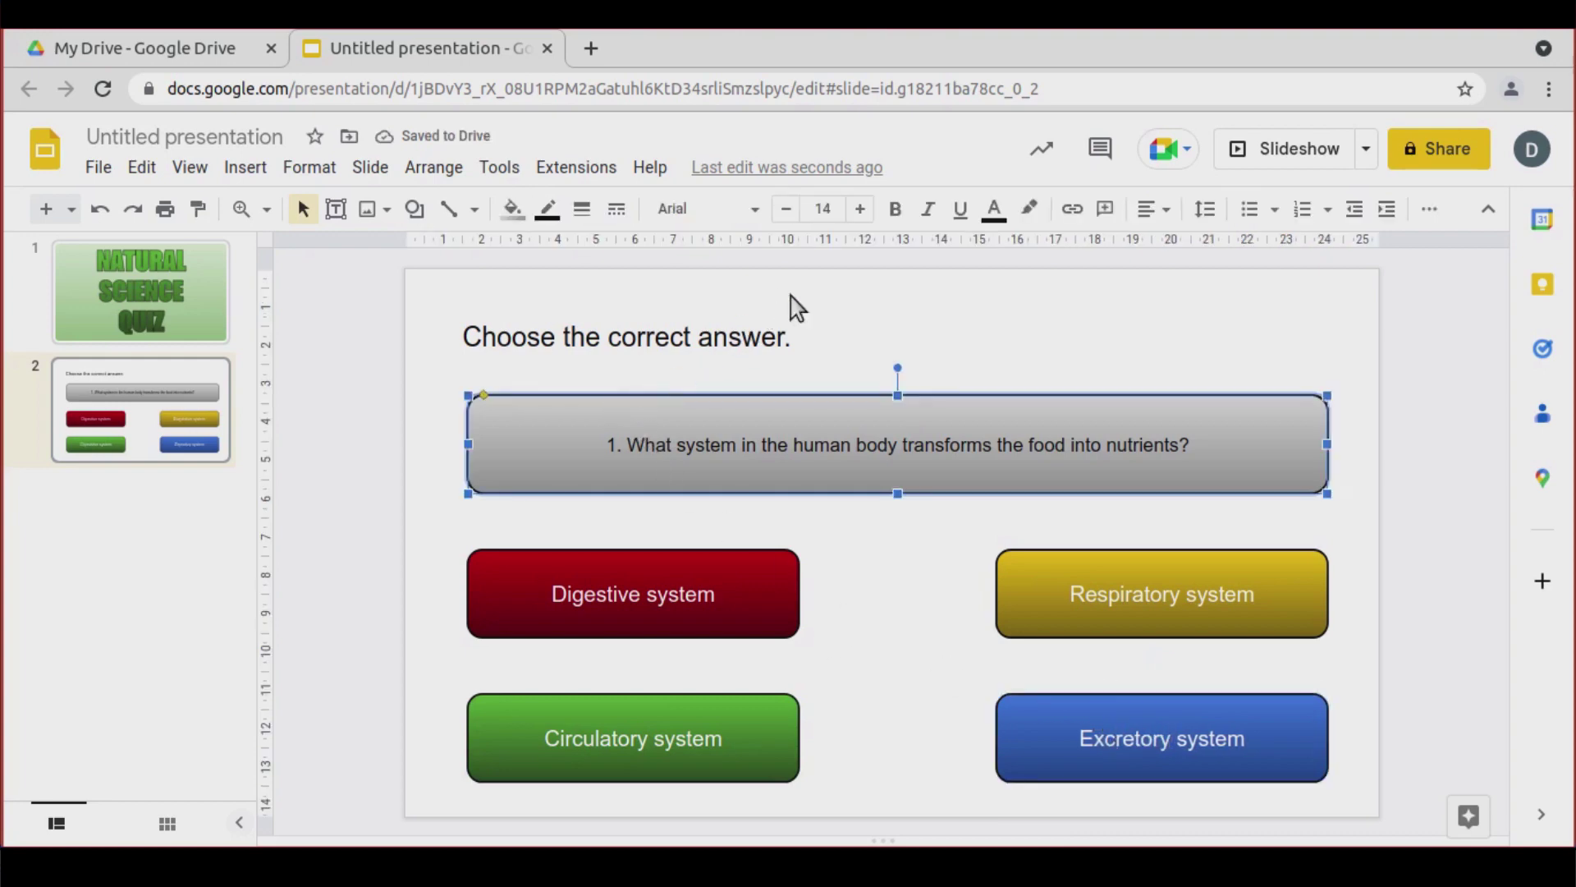
left_click(862, 209)
left_click(861, 210)
left_click(860, 209)
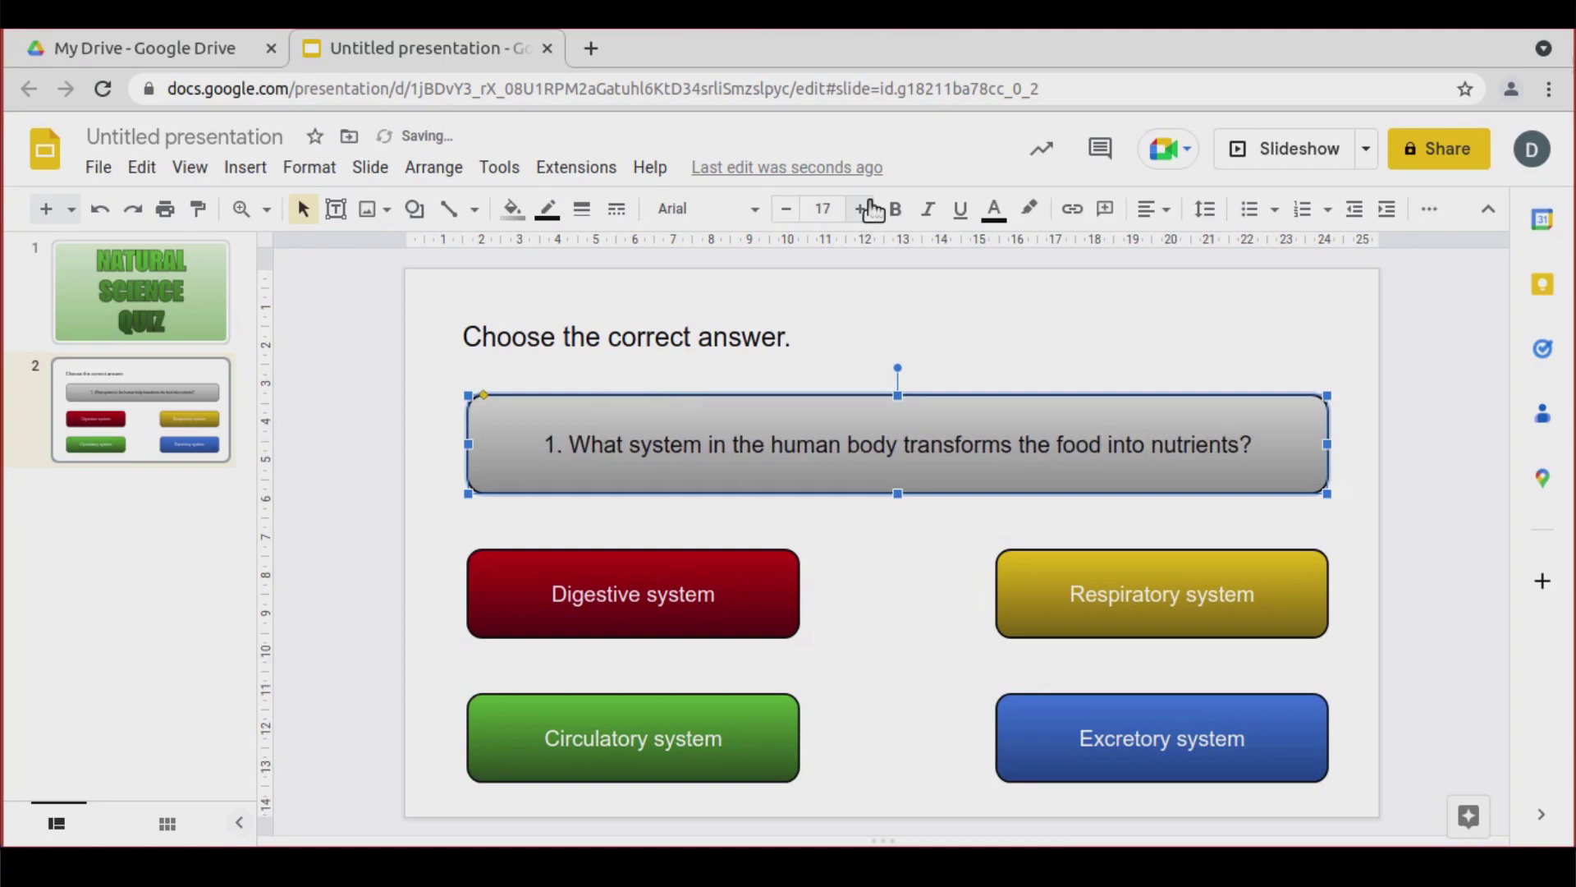
left_click(786, 210)
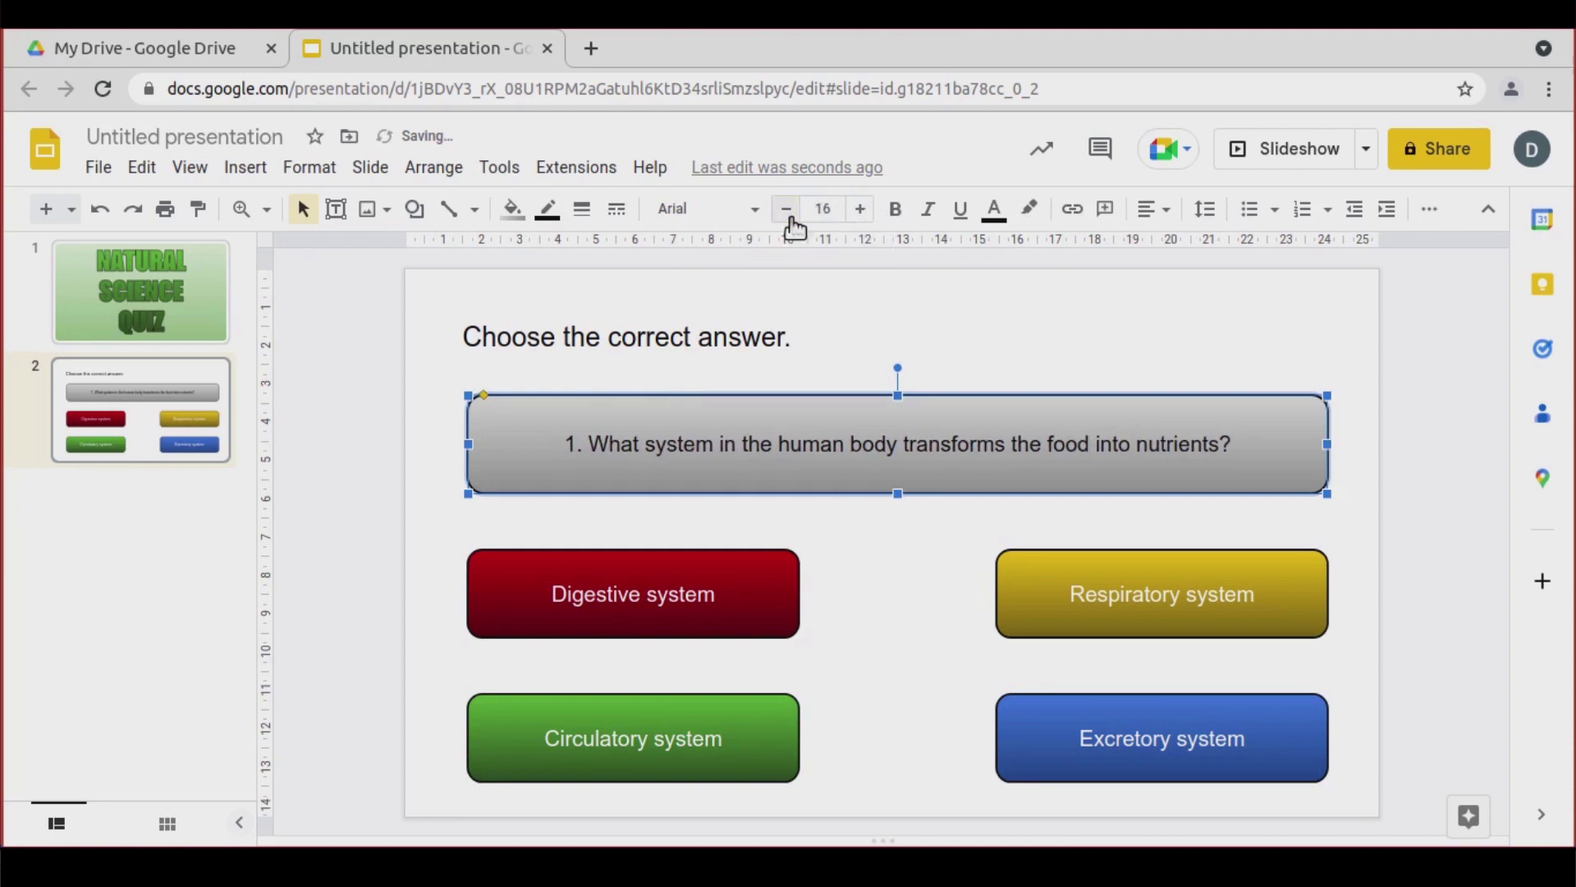
left_click(426, 369)
Give slide 2 a light-green gradient background
left_click(593, 208)
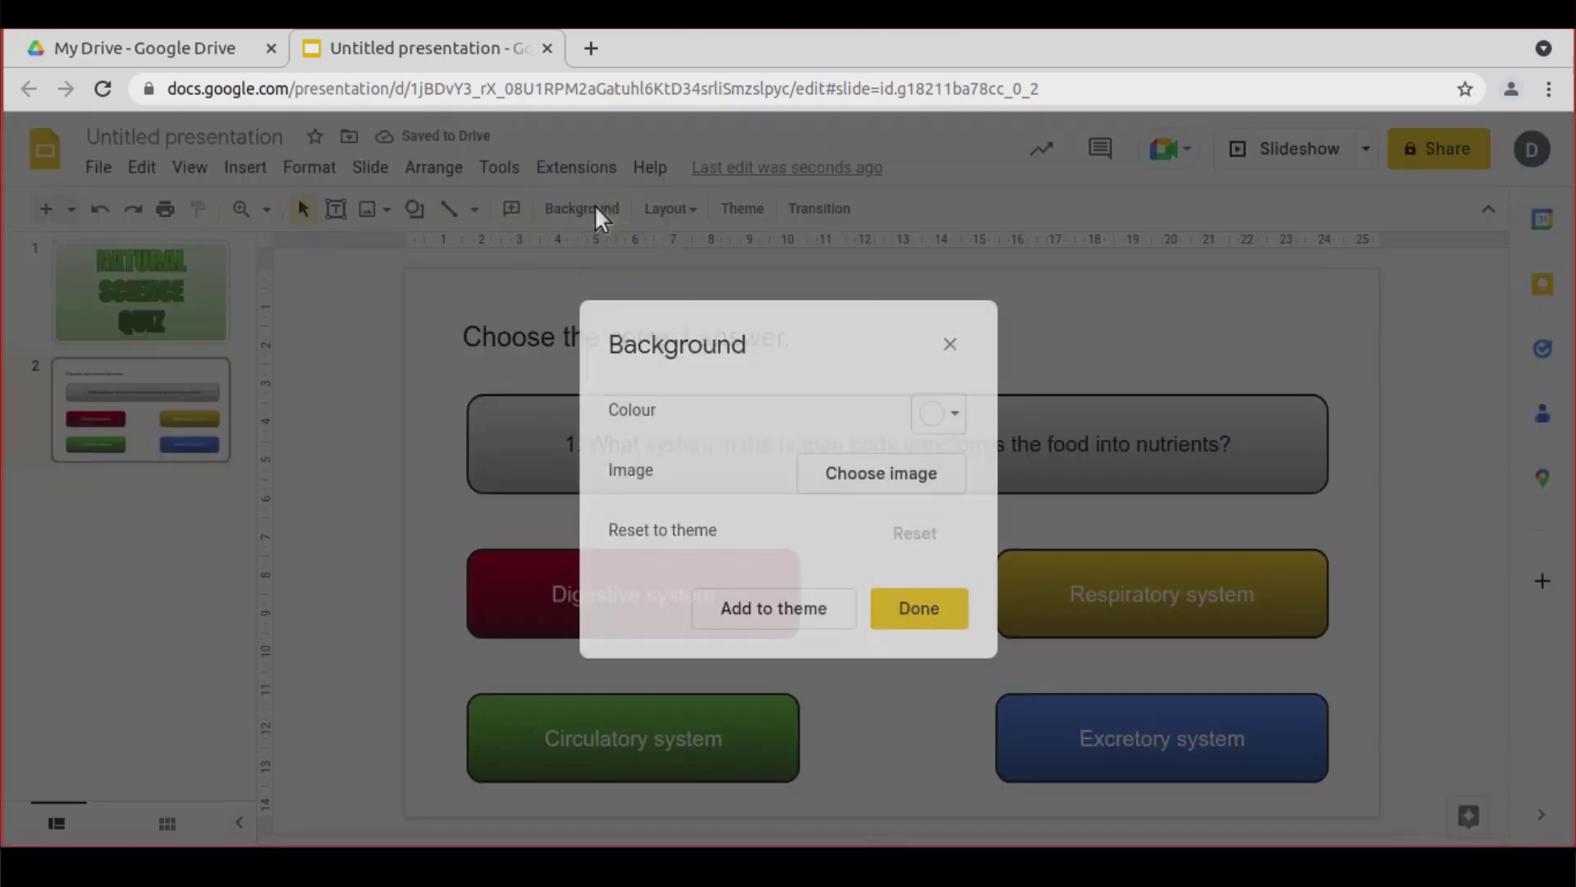
left_click(951, 420)
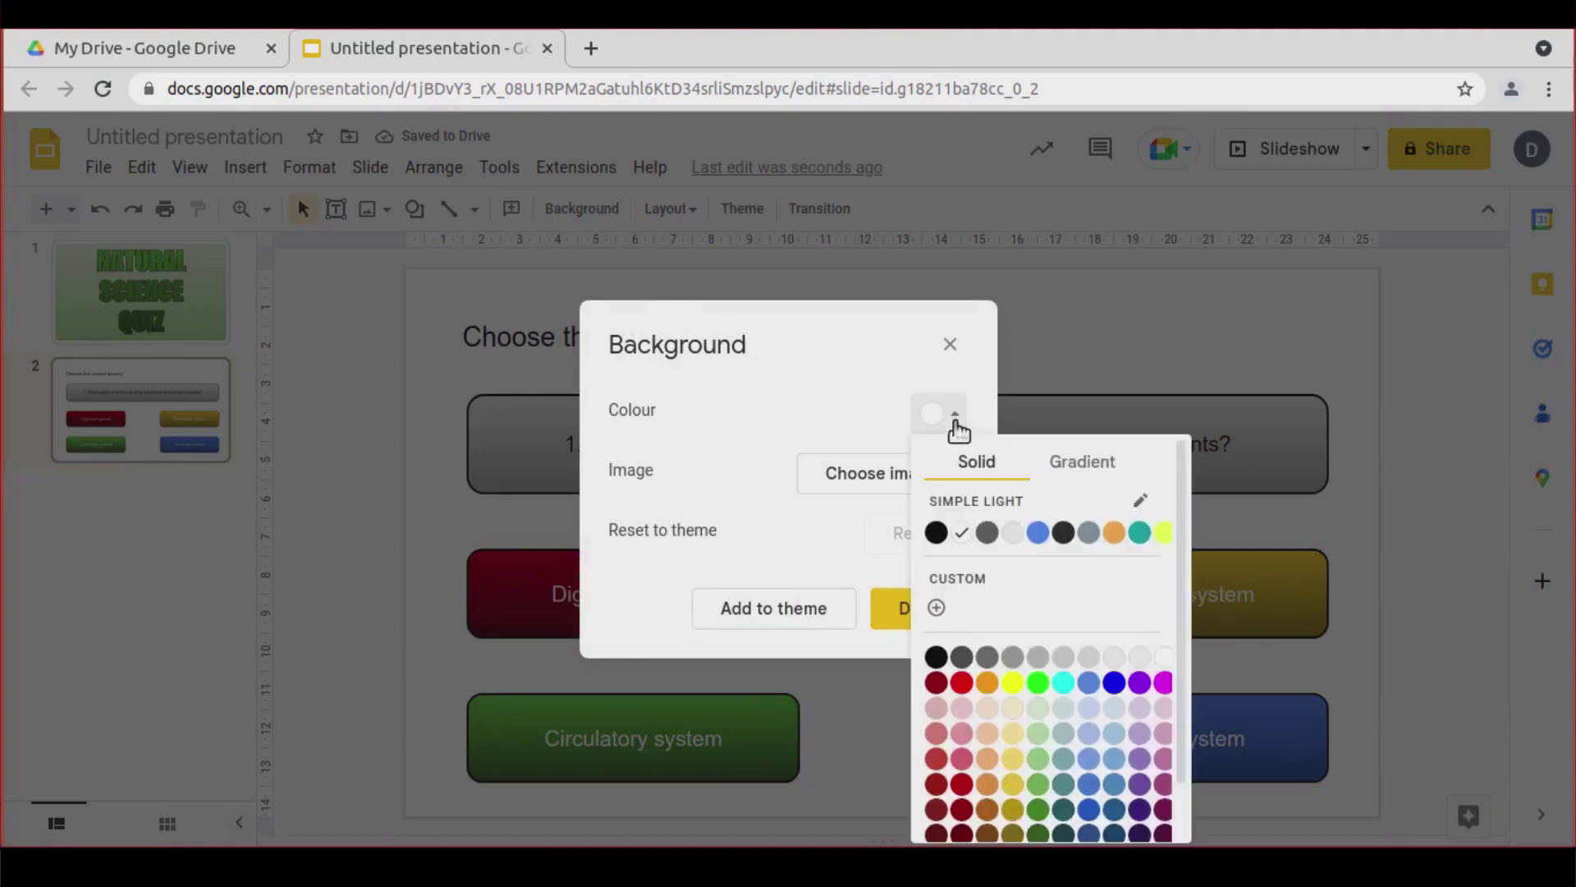
left_click(1075, 466)
left_click(1034, 767)
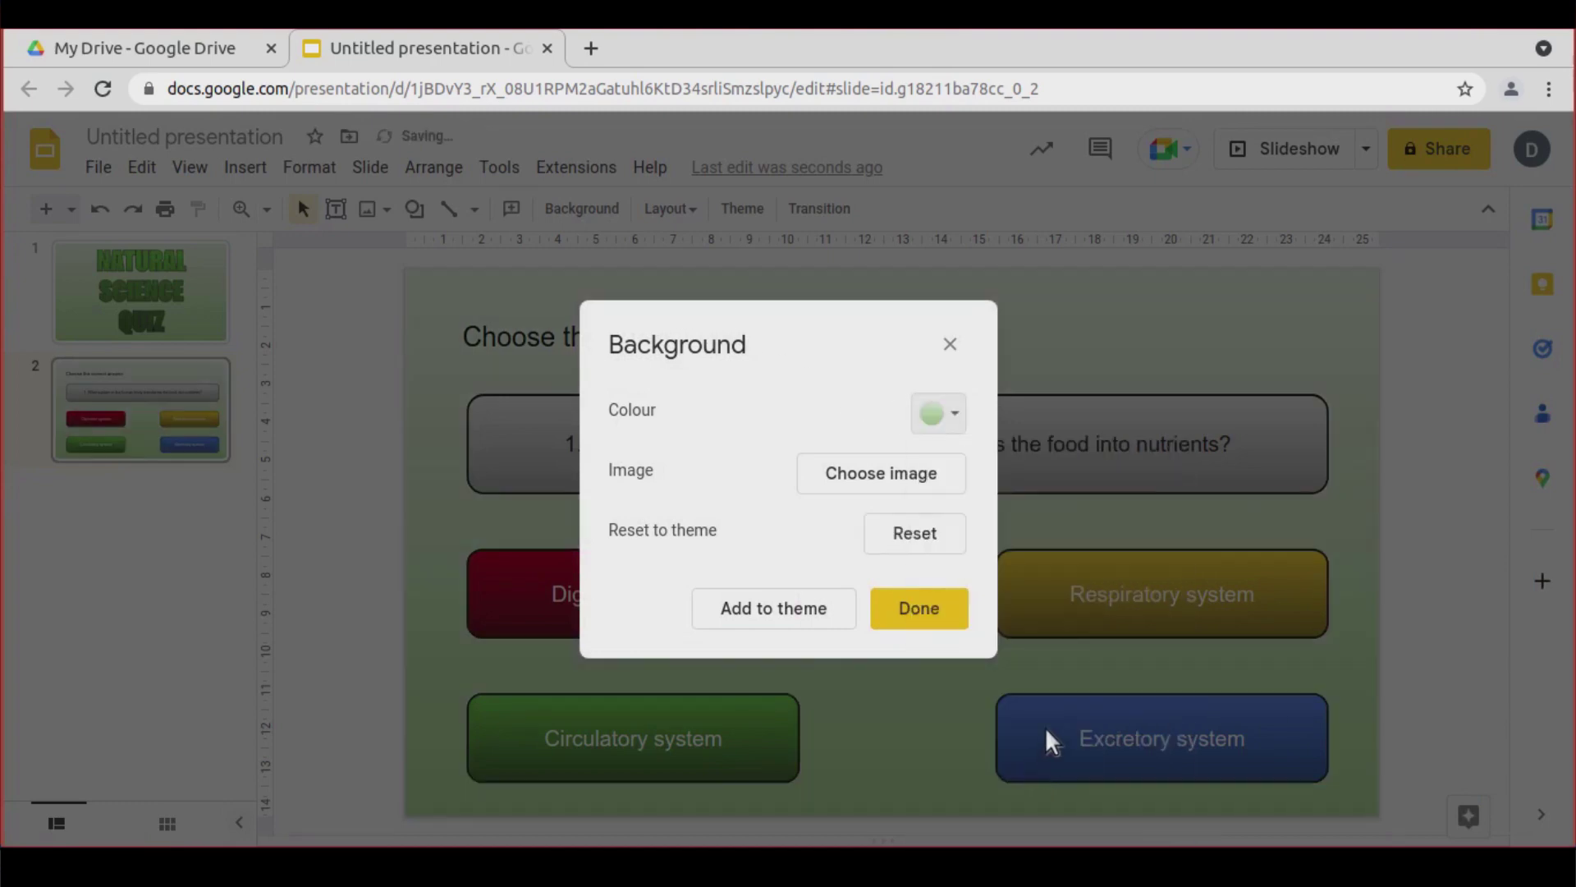
left_click(904, 610)
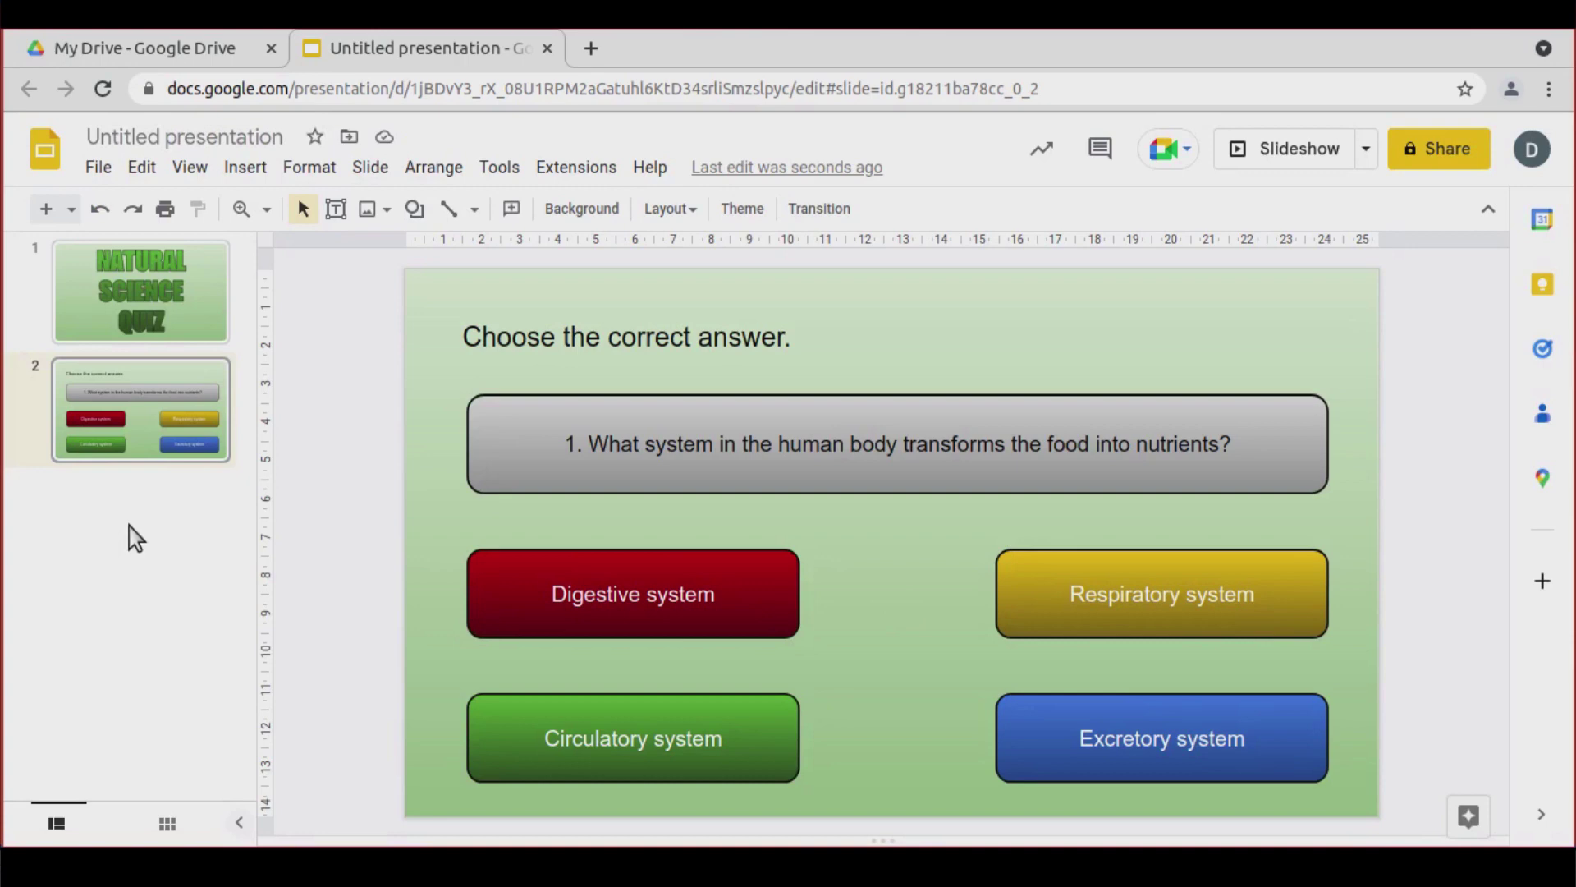
left_click(370, 167)
Add two new blank slides, 3 and 4
left_click(392, 208)
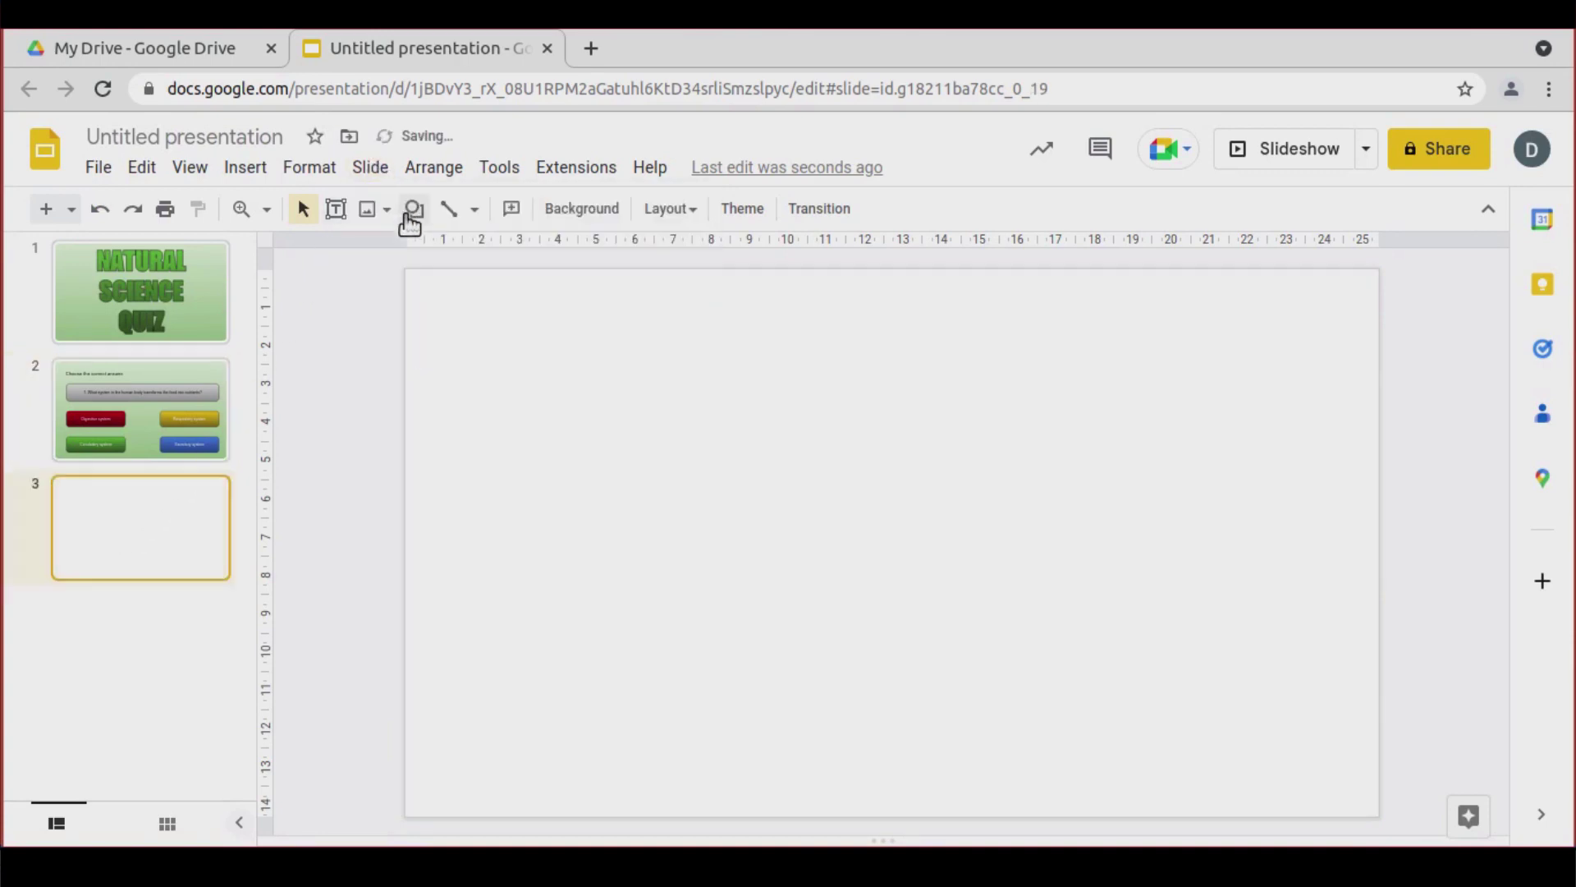
left_click(370, 167)
left_click(399, 204)
Give slide 3 a pink gradient background
left_click(133, 544)
left_click(577, 209)
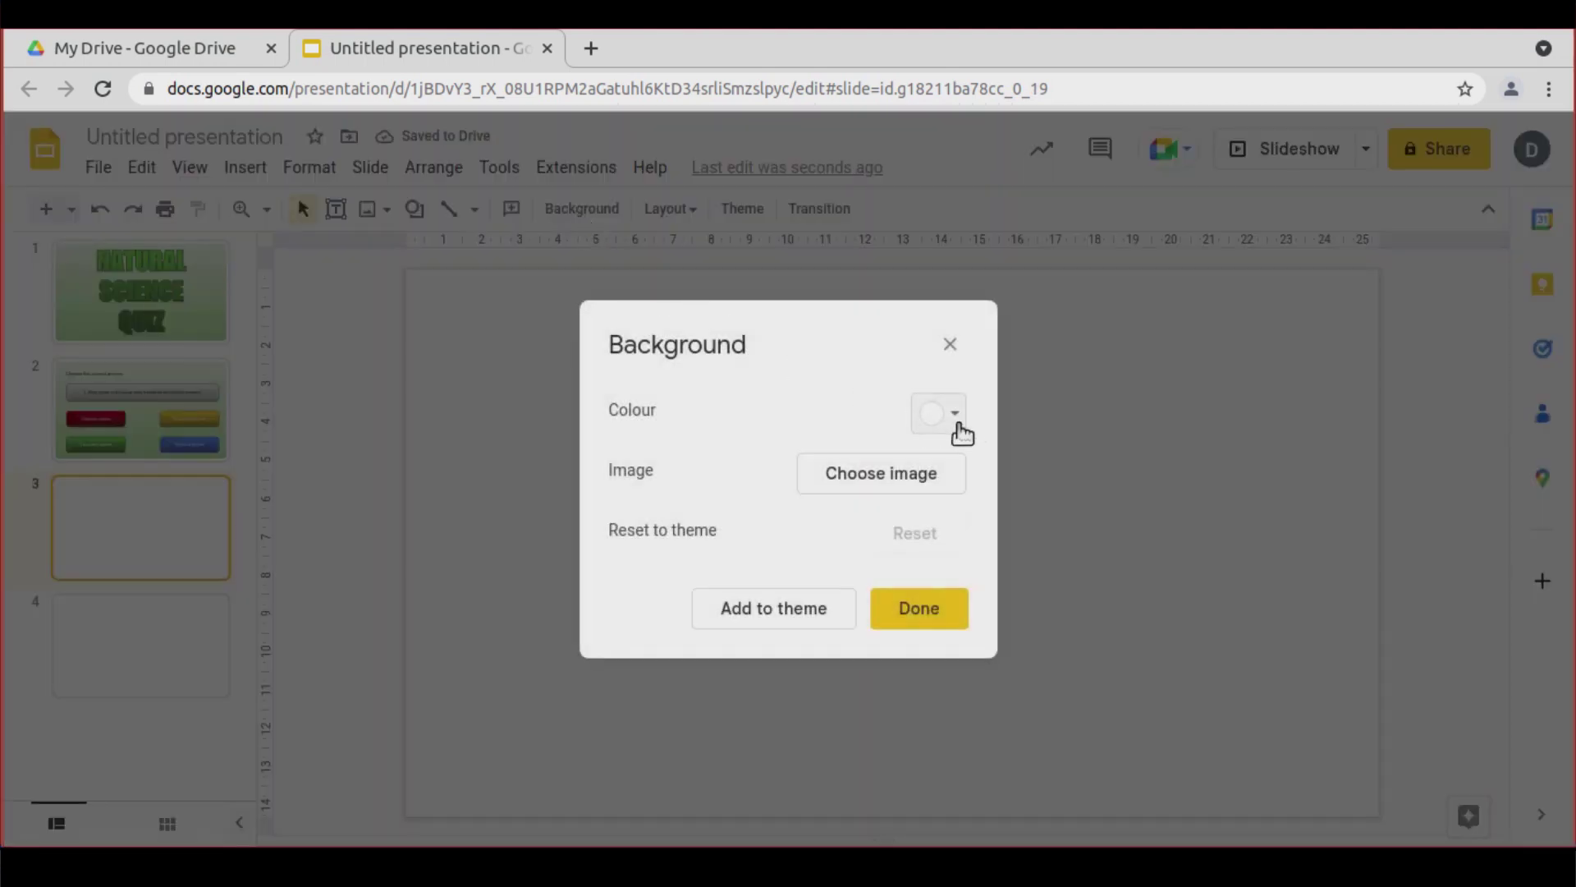
left_click(950, 419)
left_click(1061, 464)
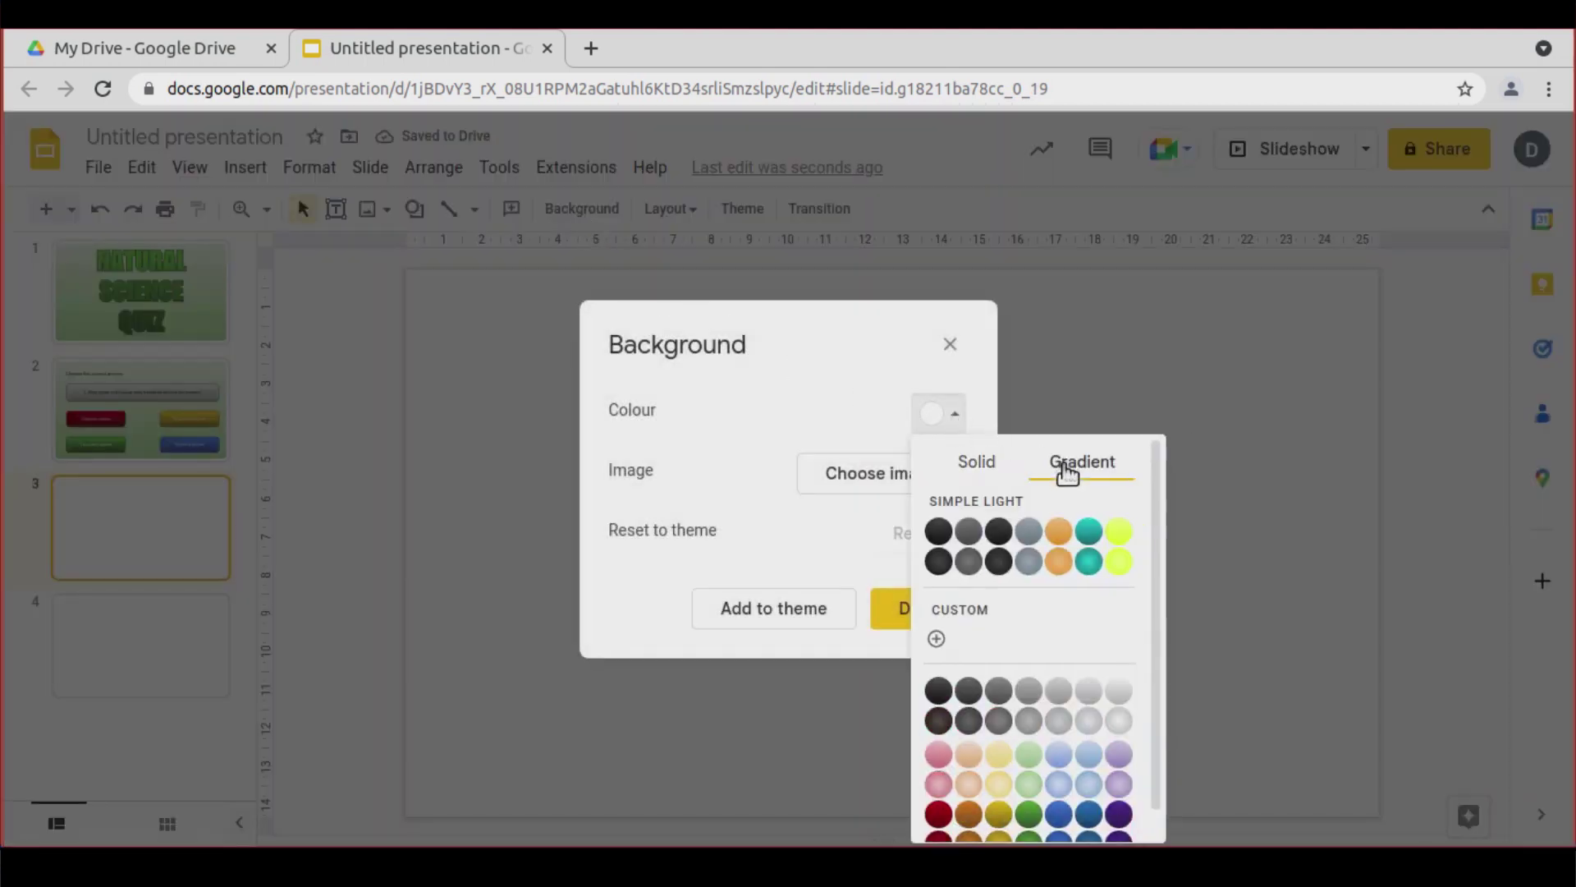
left_click(938, 753)
left_click(920, 609)
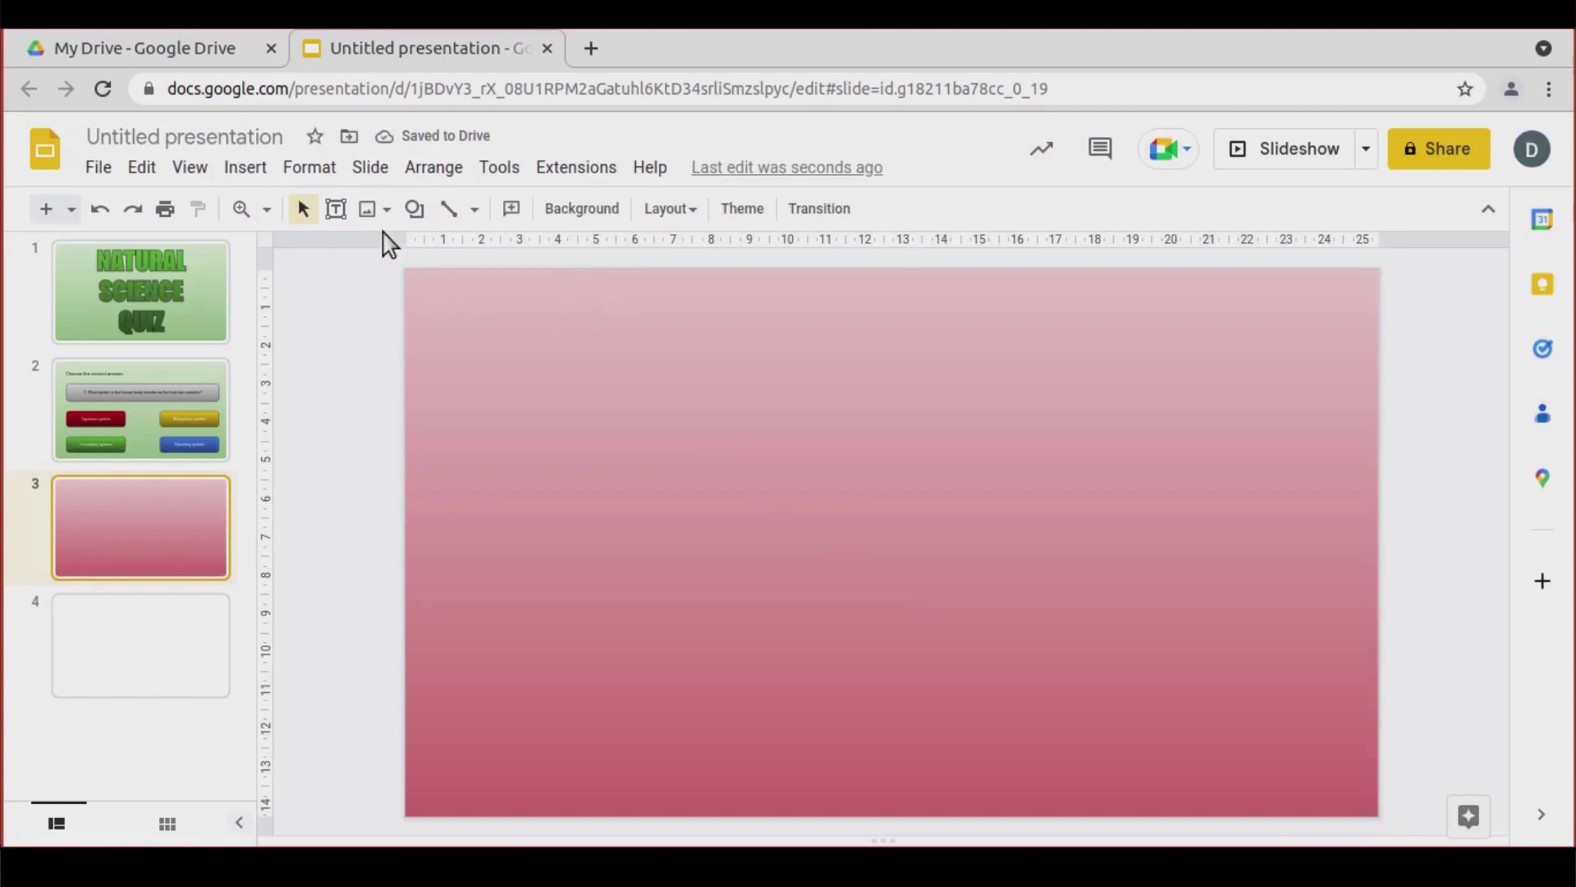
left_click(367, 209)
Insert the pink bevelled cross from a 'cross incorrect' web search and centre it on slide 3
left_click(479, 295)
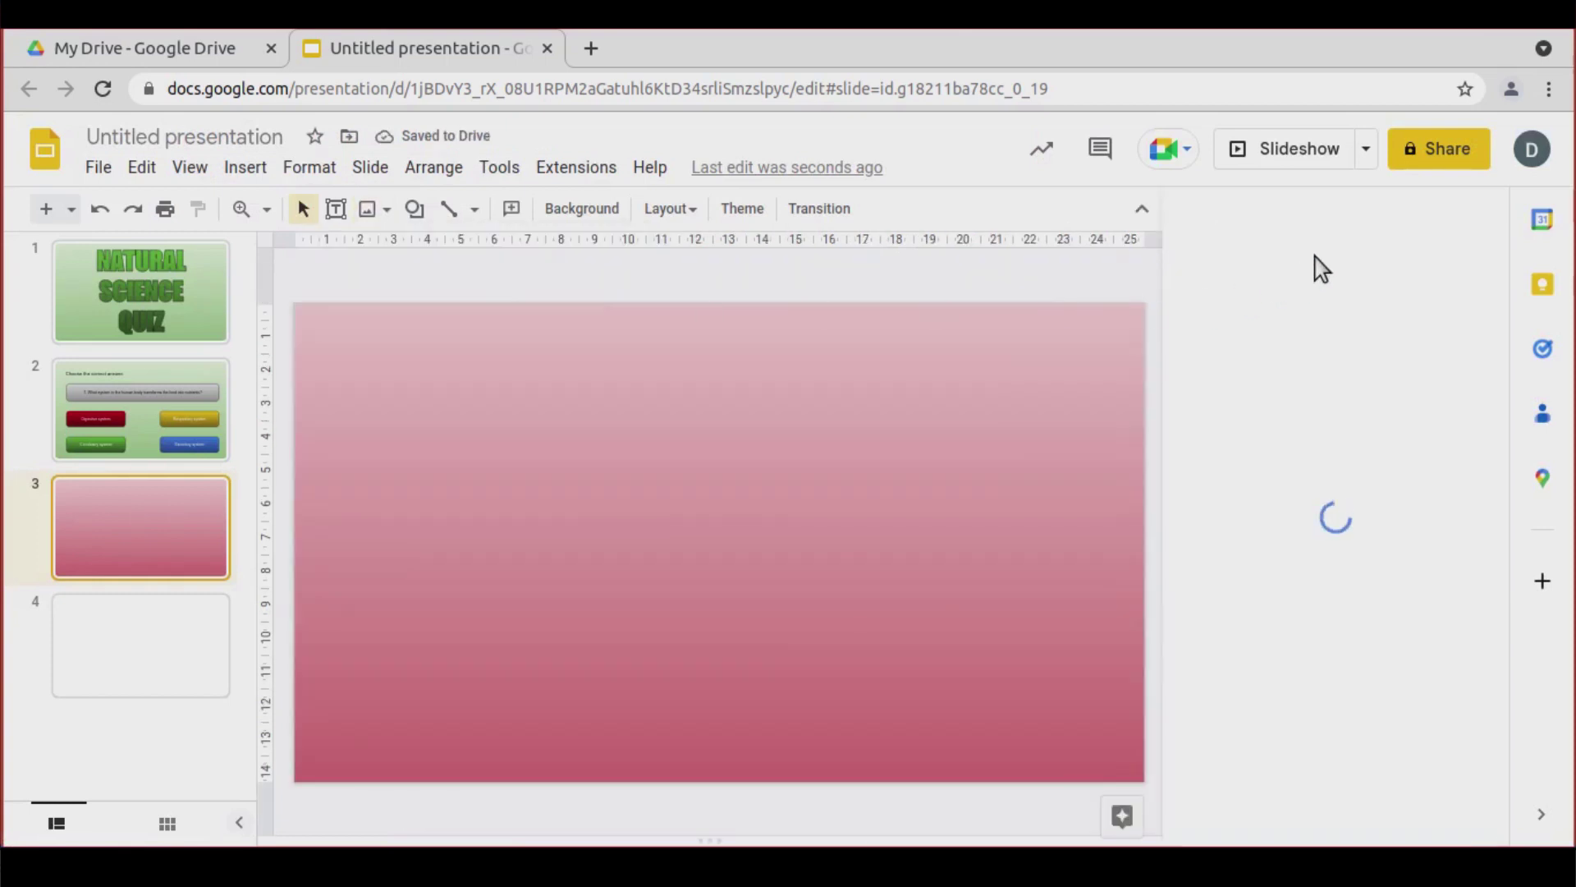
type("cross incorrect")
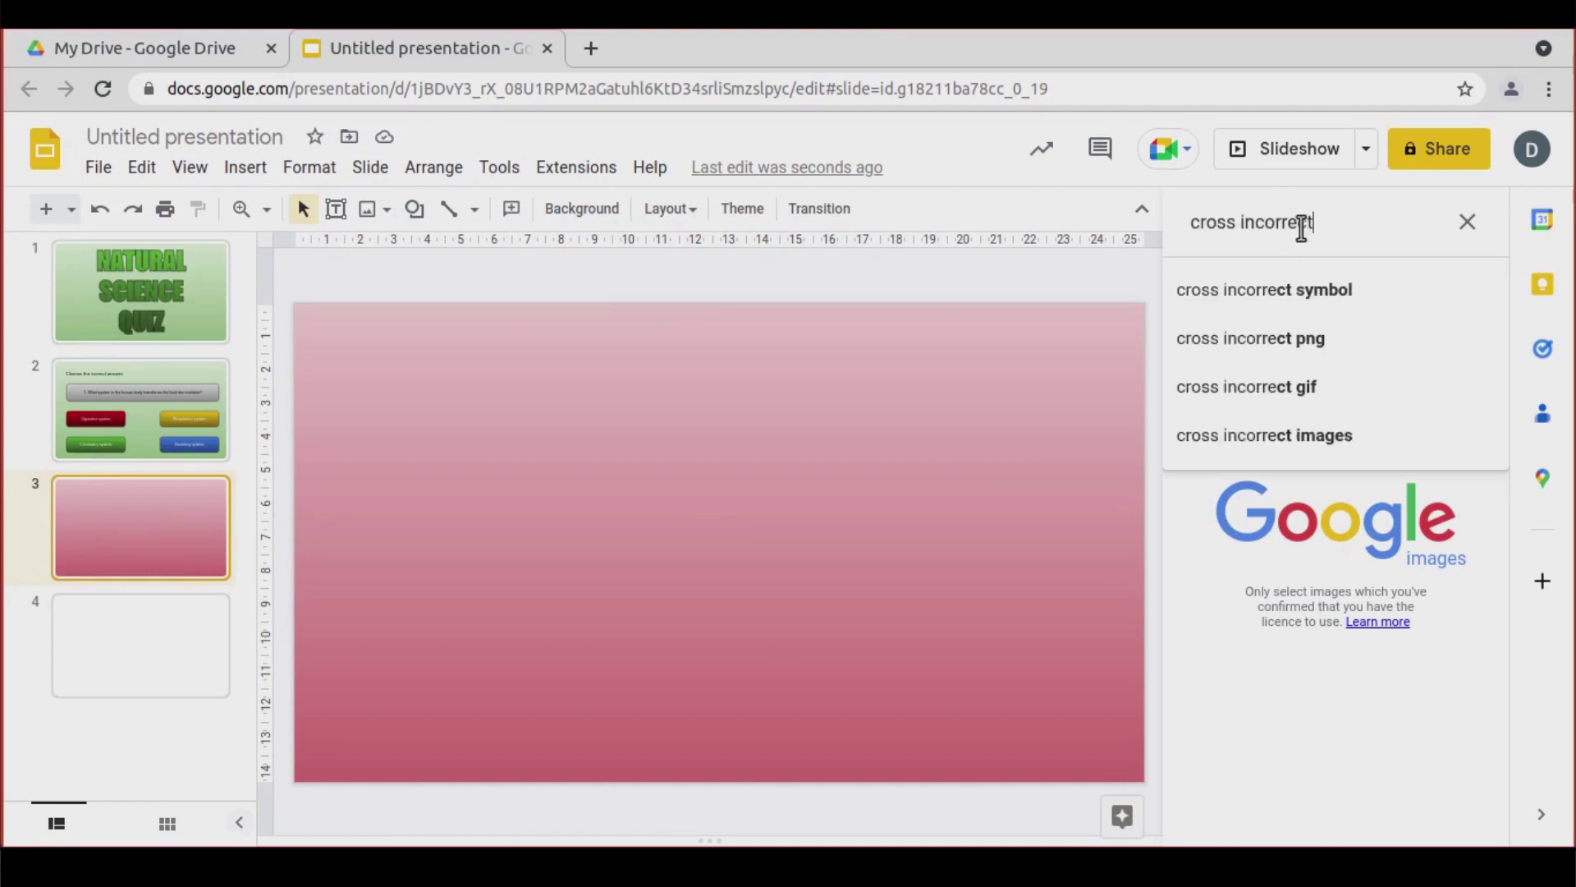
key("Return")
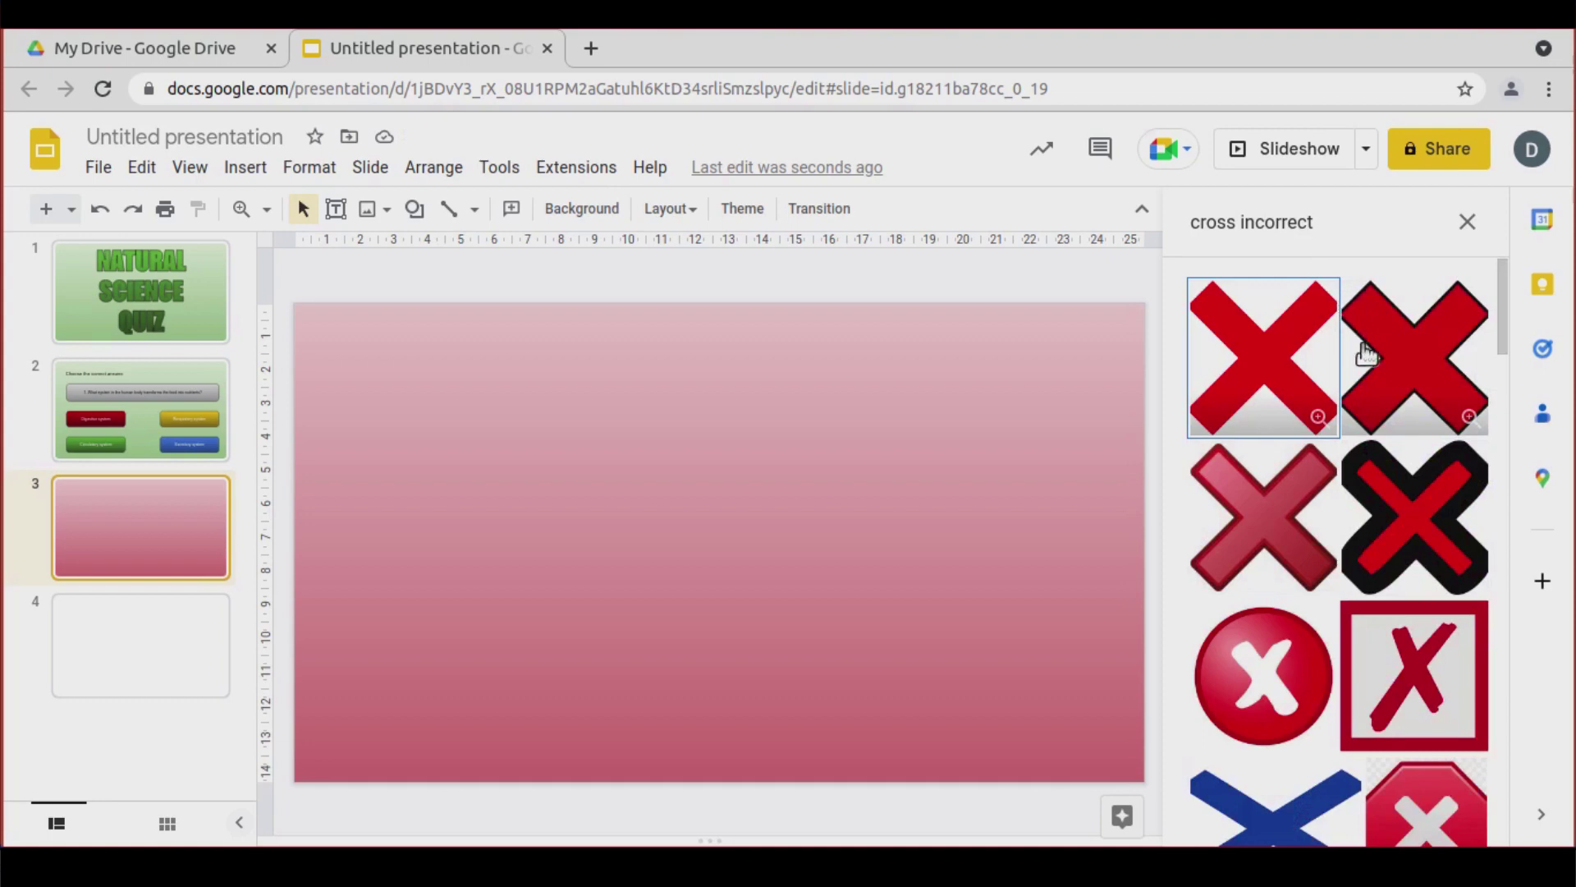
left_click(1407, 353)
left_click(1393, 386)
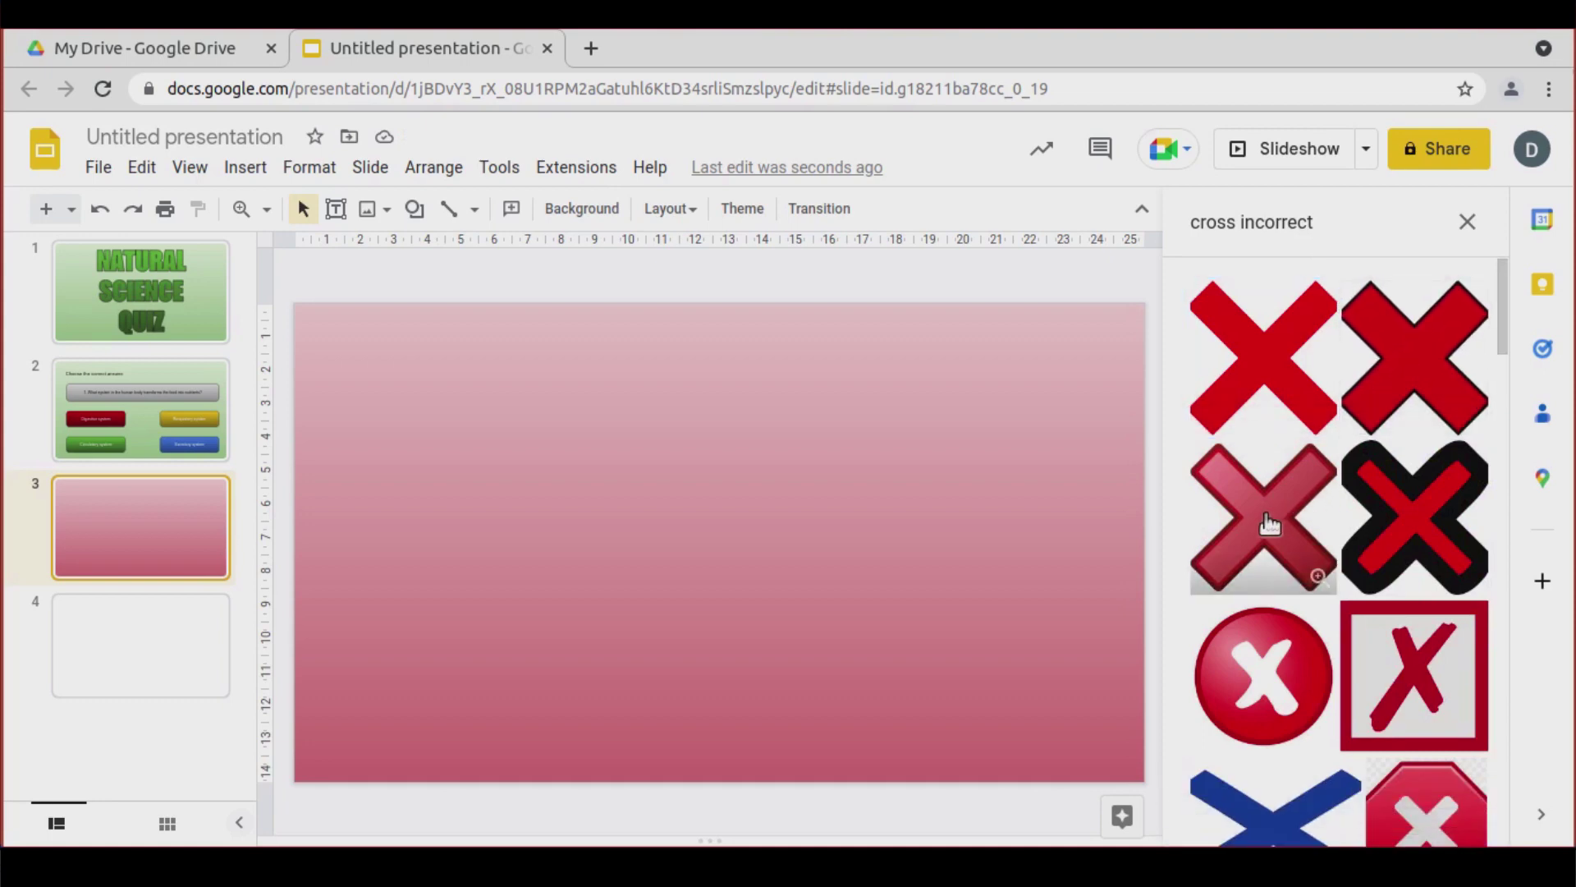
left_click(1270, 510)
left_click(1426, 812)
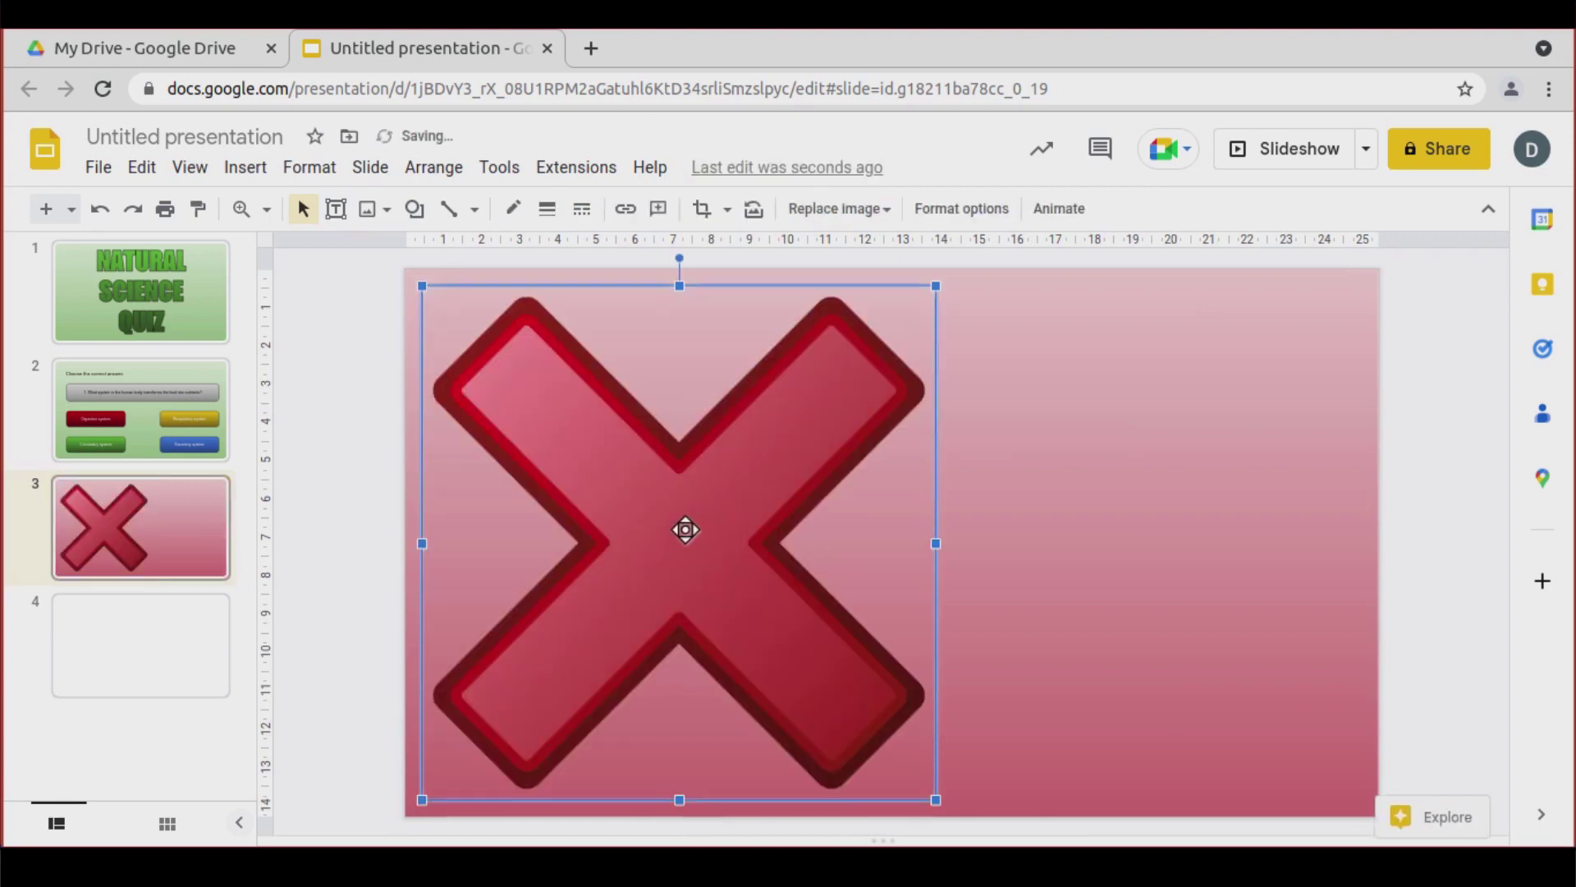
left_click_drag(717, 534, 886, 527)
Give slide 4 a light-green gradient background
left_click(127, 643)
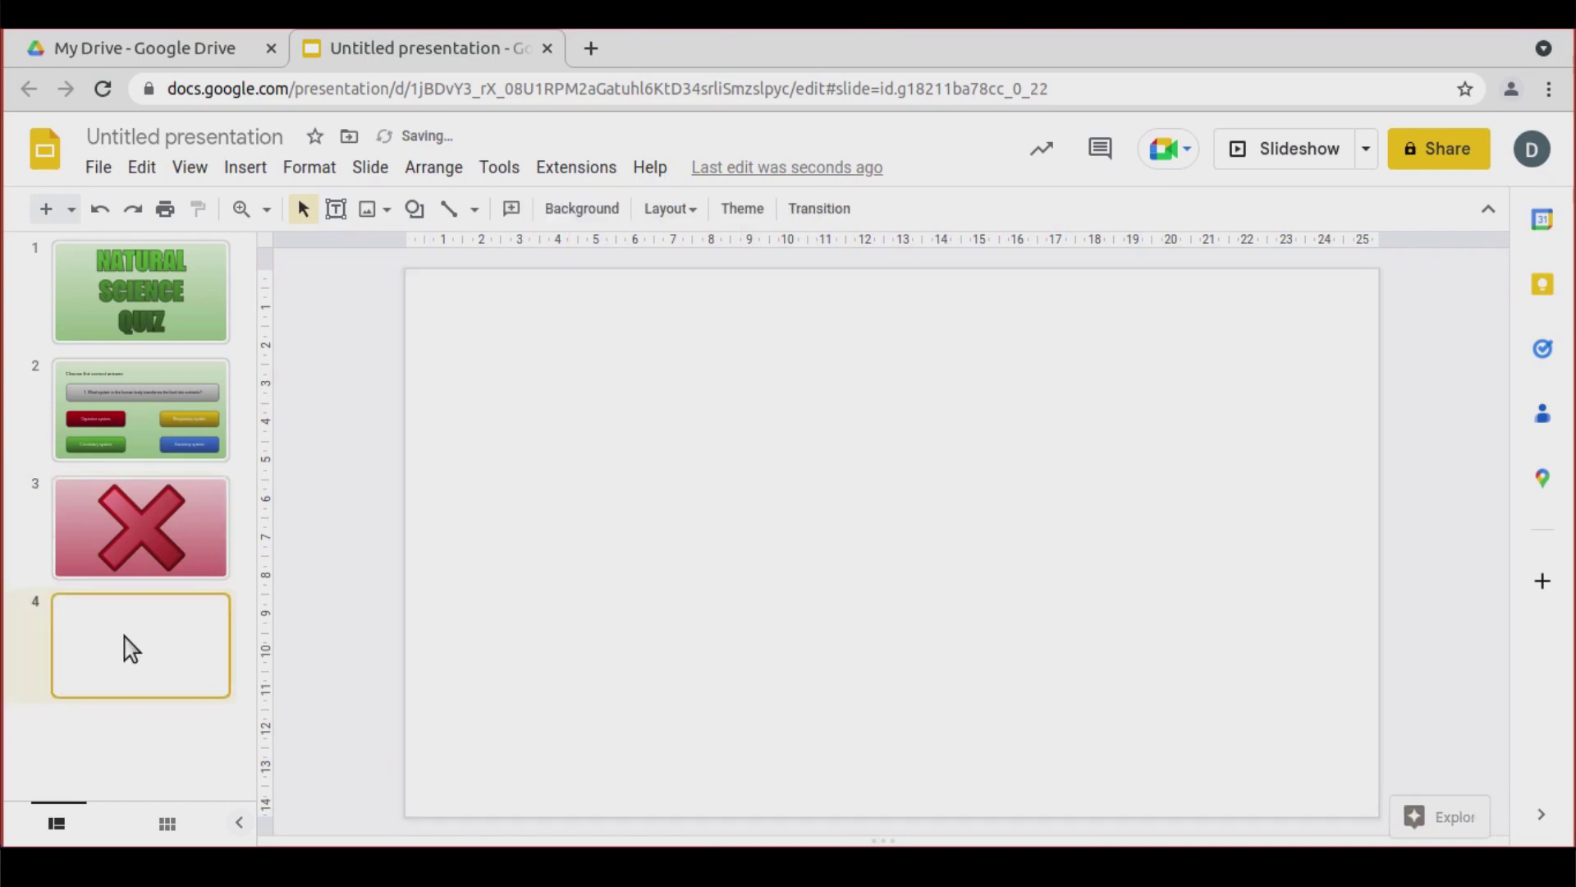
left_click(573, 209)
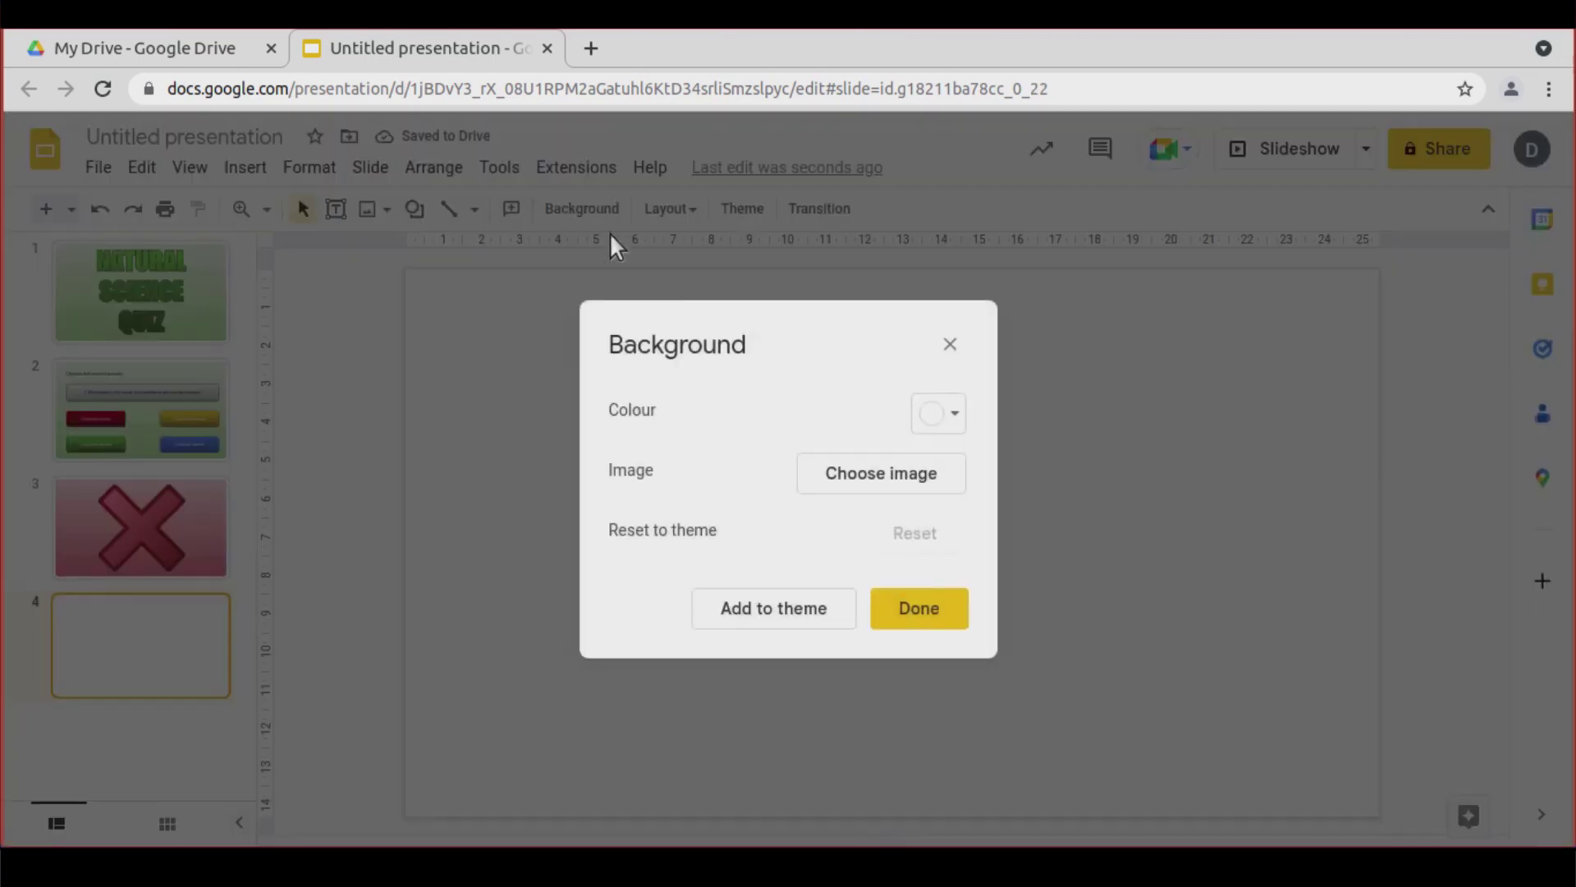
left_click(936, 413)
left_click(1082, 463)
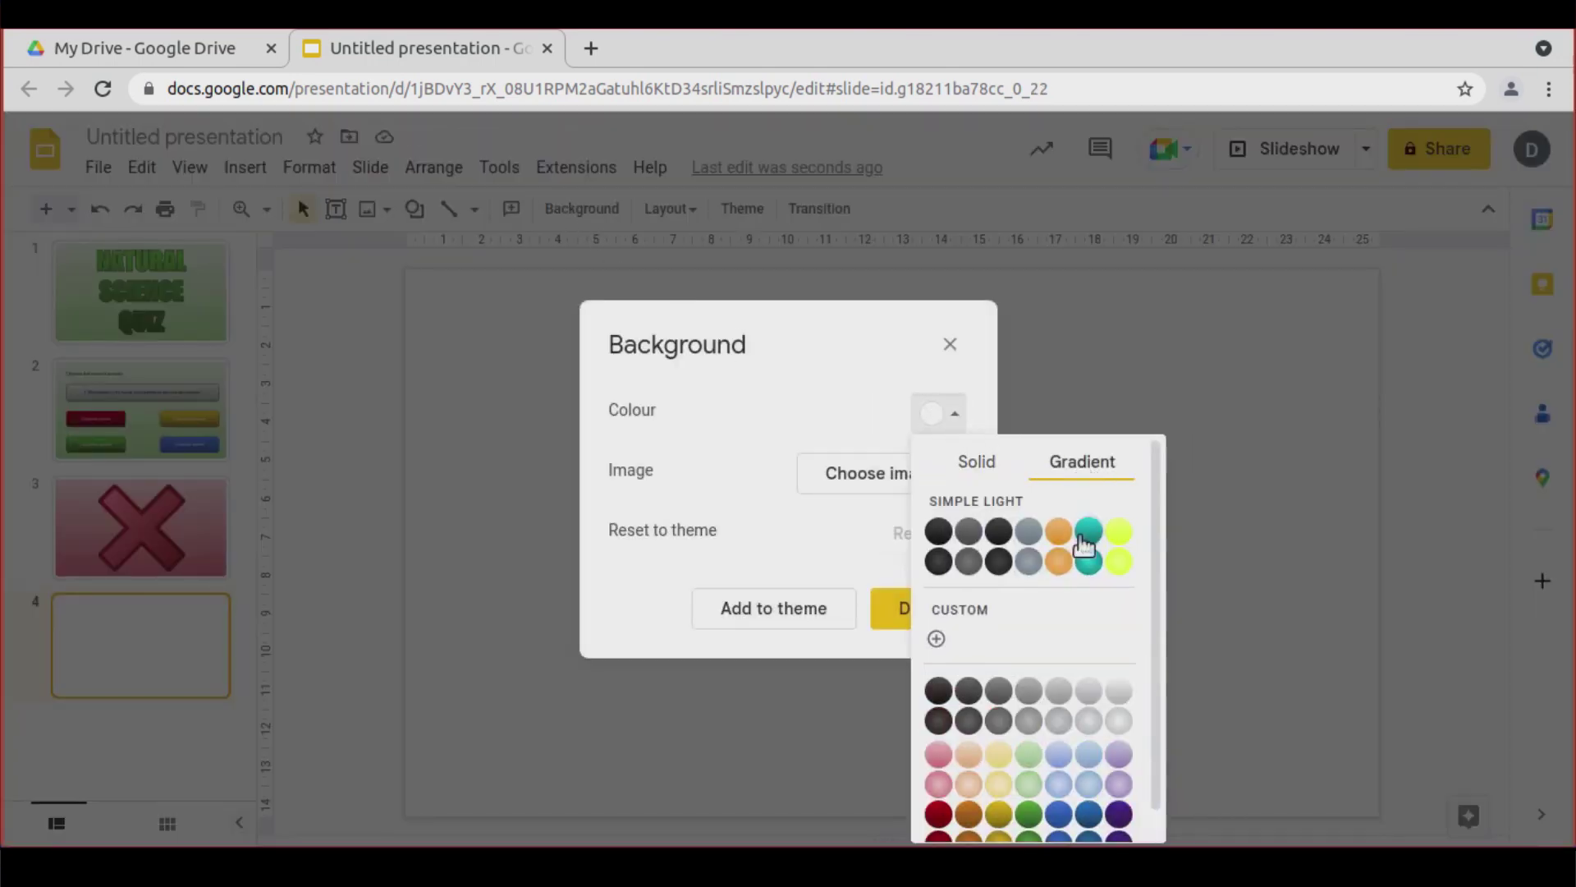
left_click(1026, 748)
left_click(936, 639)
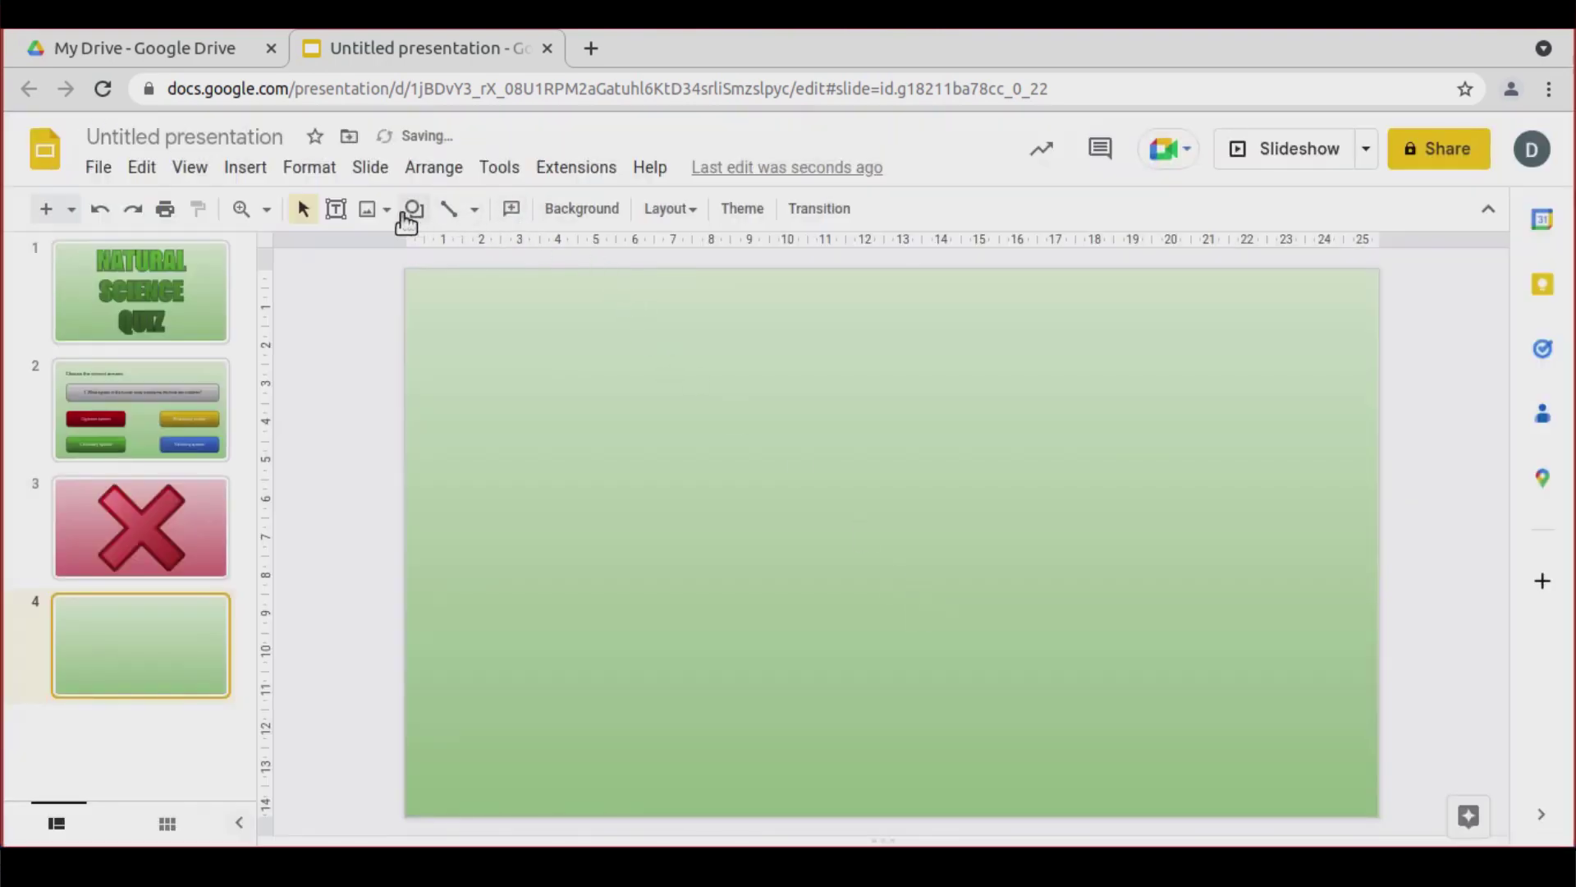
Insert a green black-outlined checkmark from a web image search and centre it on slide 4
left_click(368, 210)
left_click(470, 289)
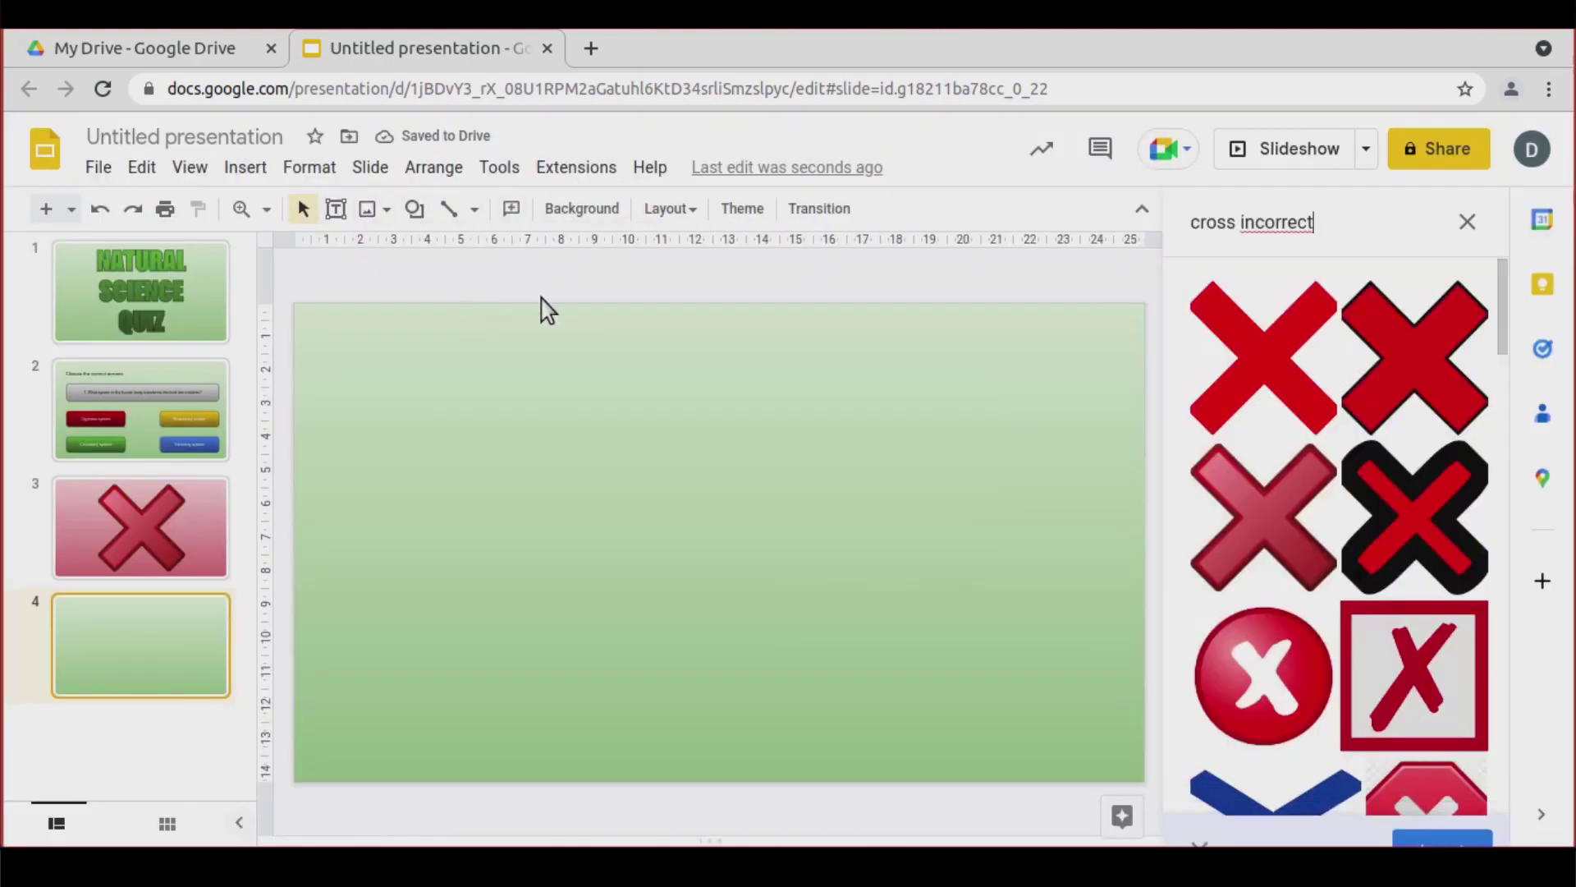
key("ctrl+a")
type("che")
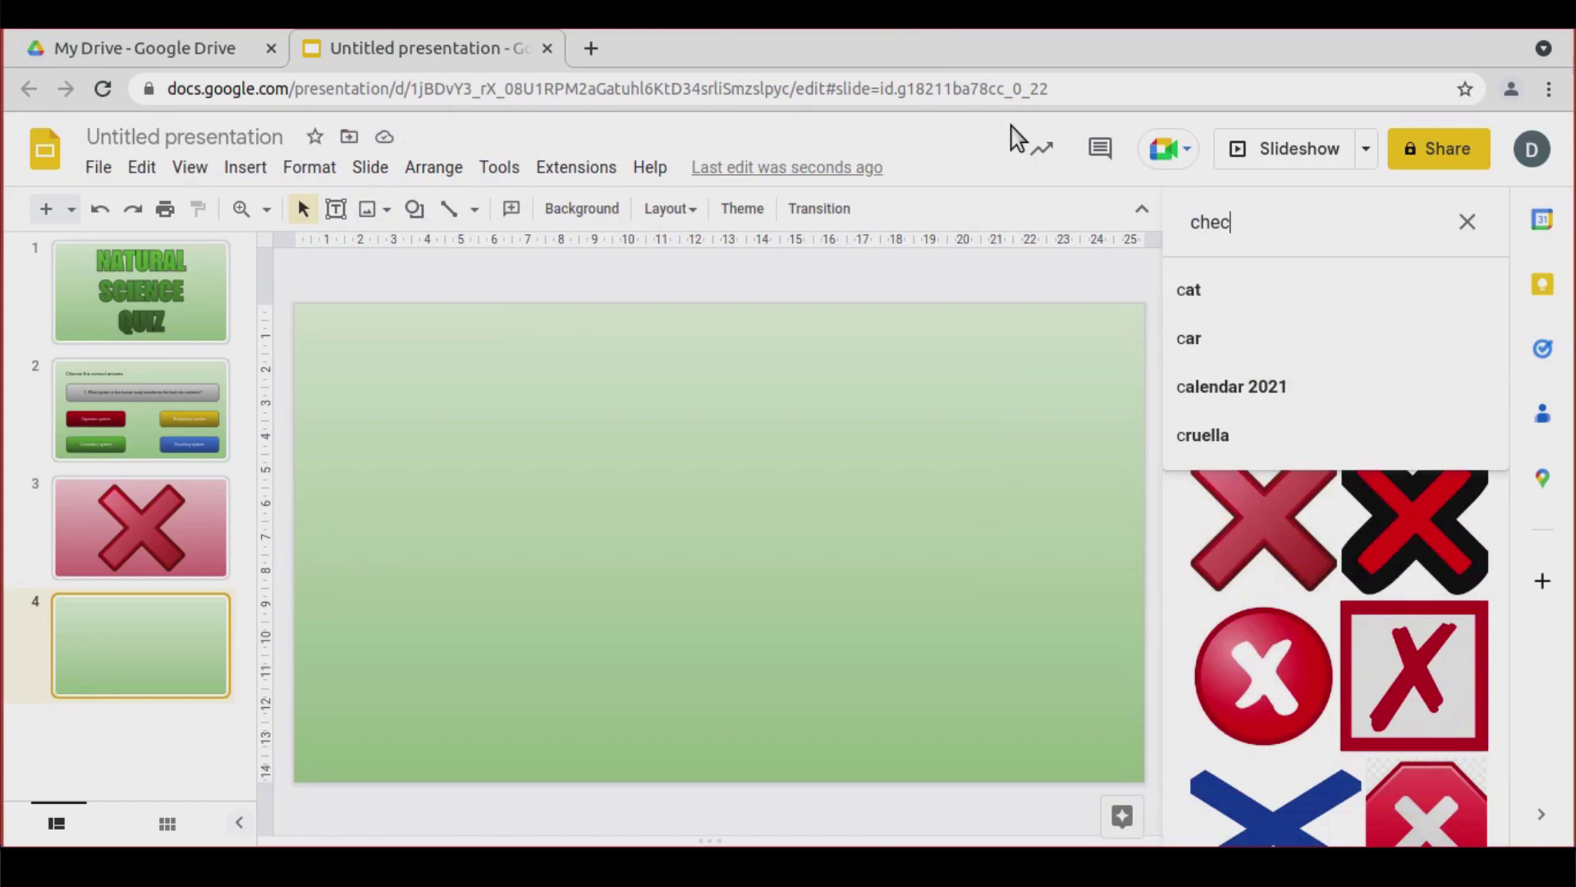
key("Return")
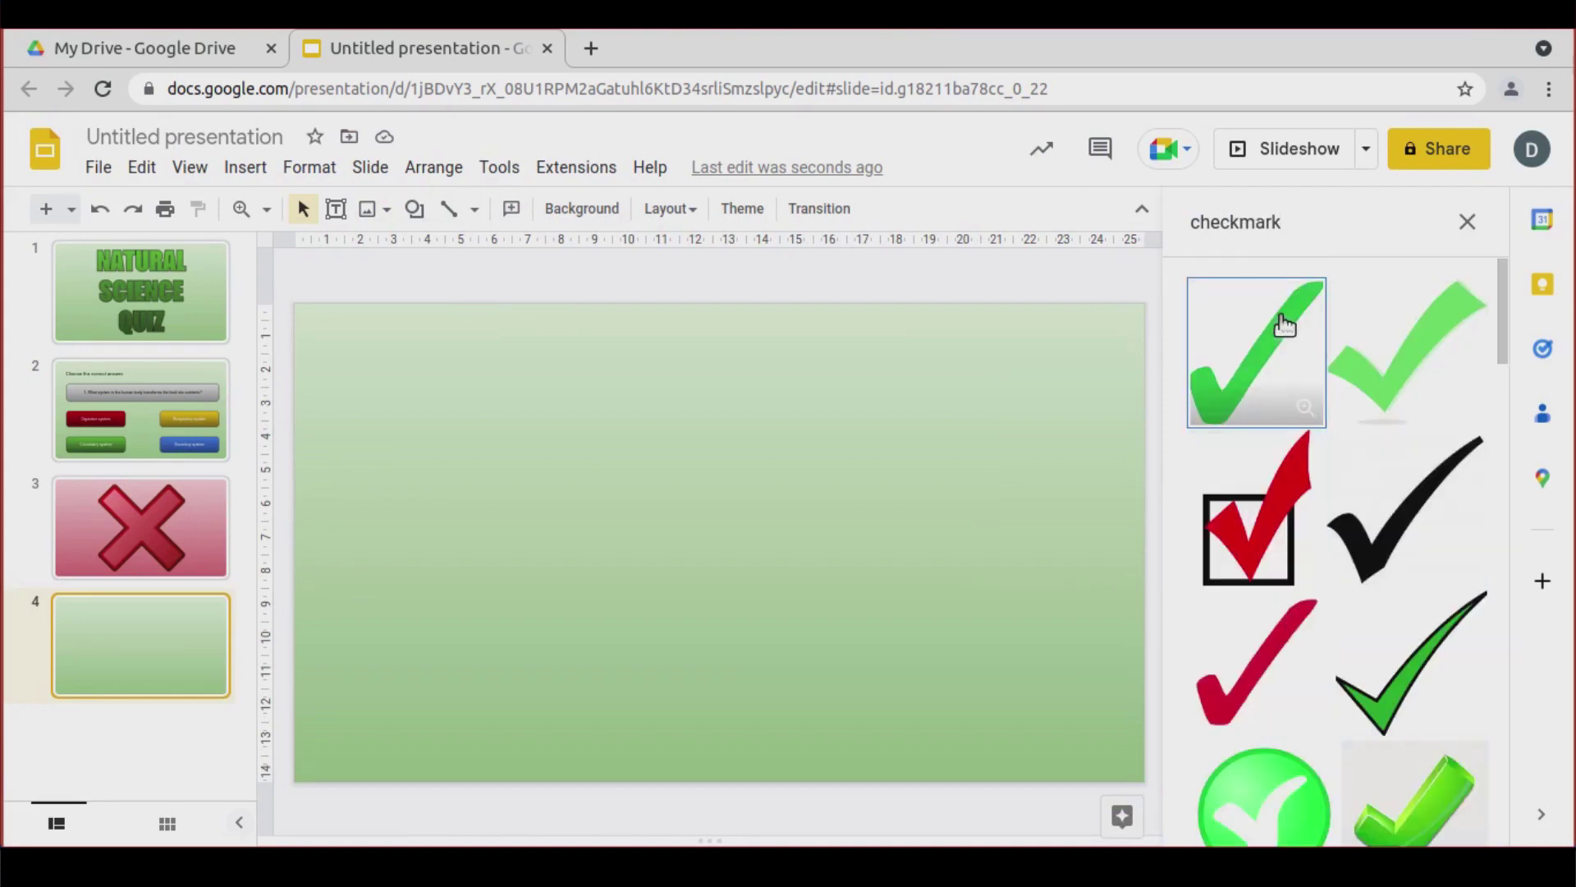
left_click(1394, 706)
left_click(1433, 813)
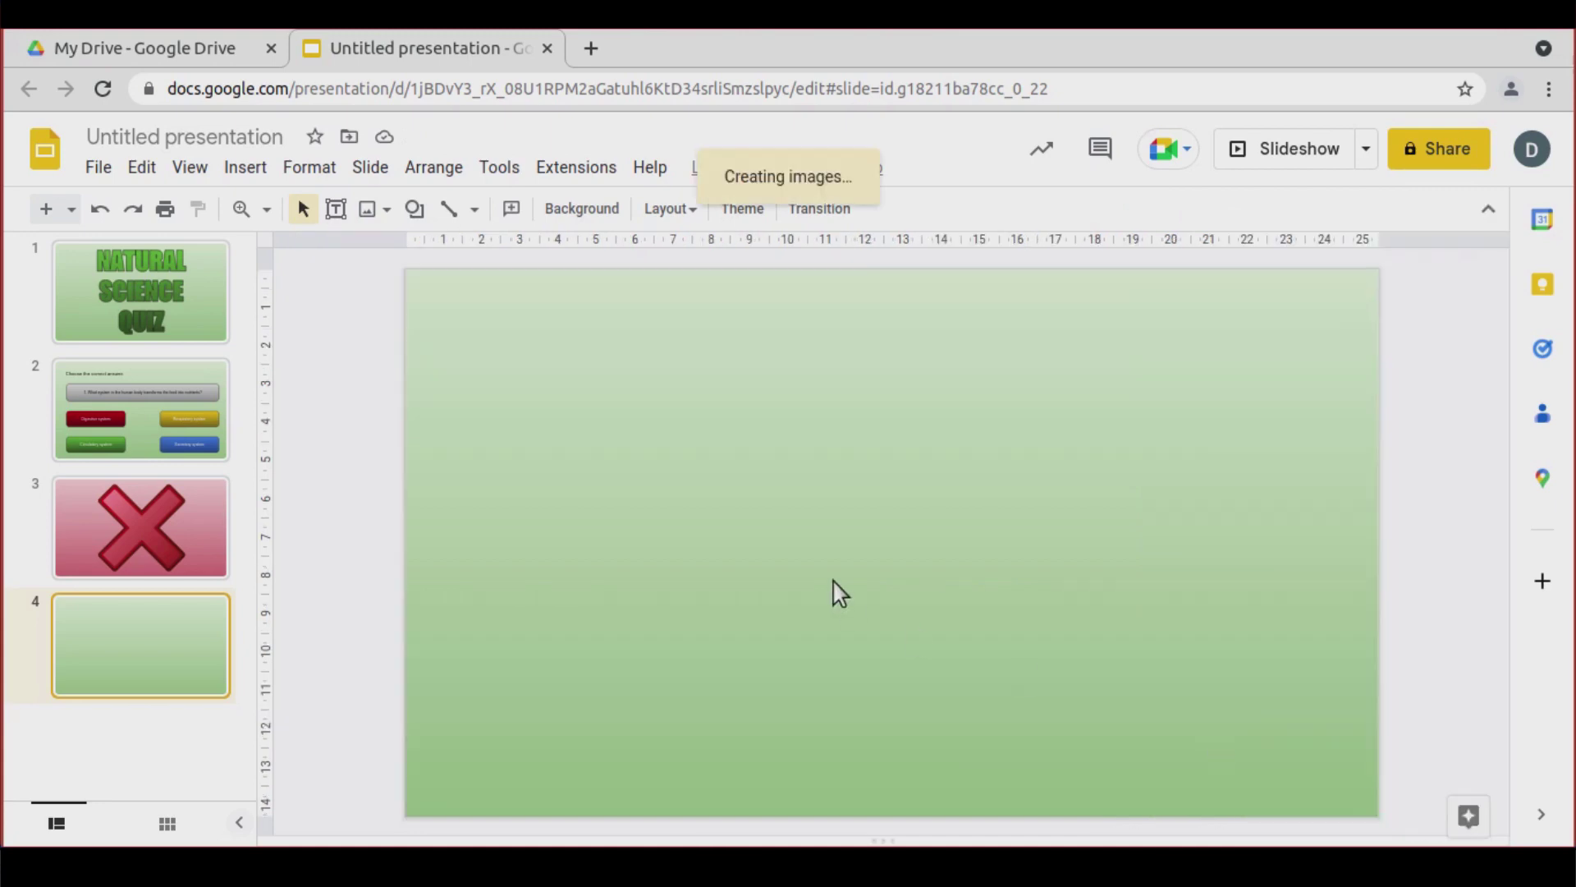
left_click_drag(679, 580, 852, 599)
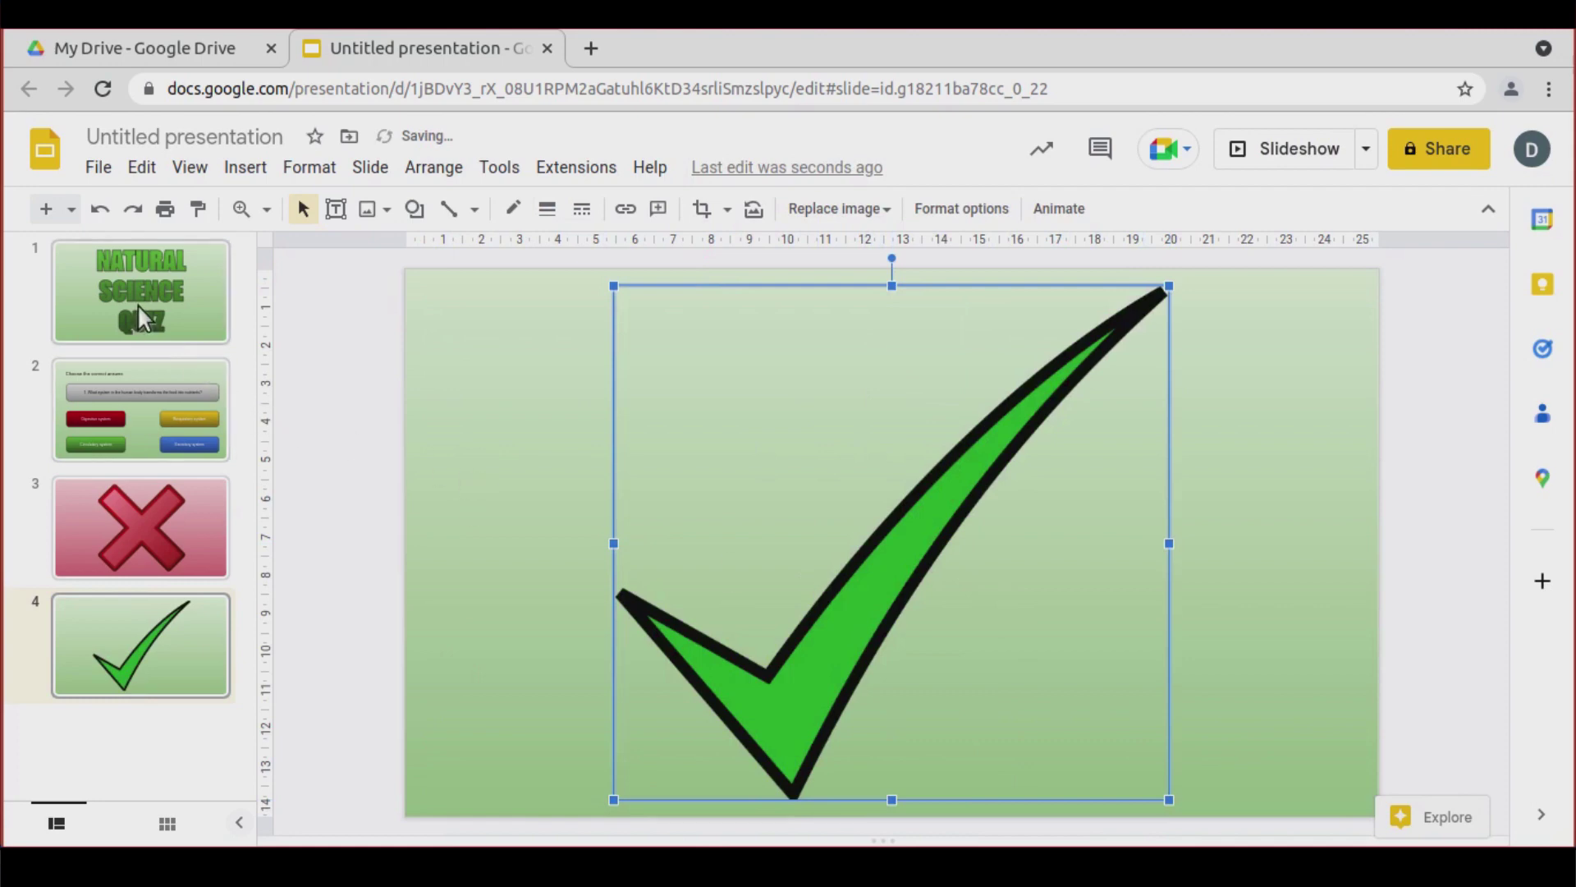
left_click(246, 169)
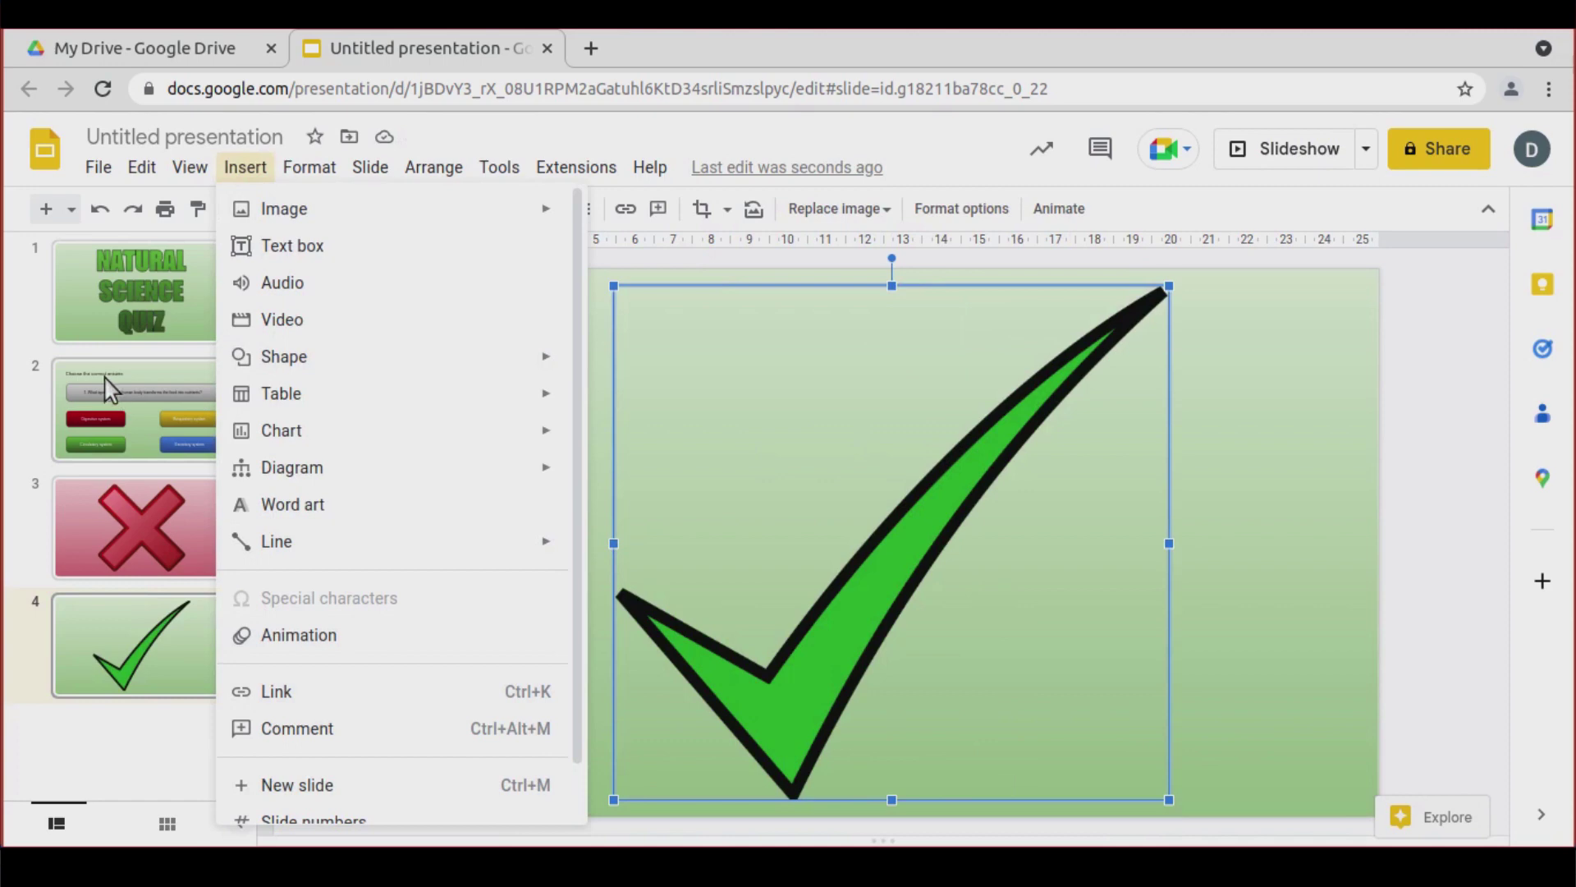
Link the Digestive system answer box on slide 2 to Slide 4
left_click(152, 429)
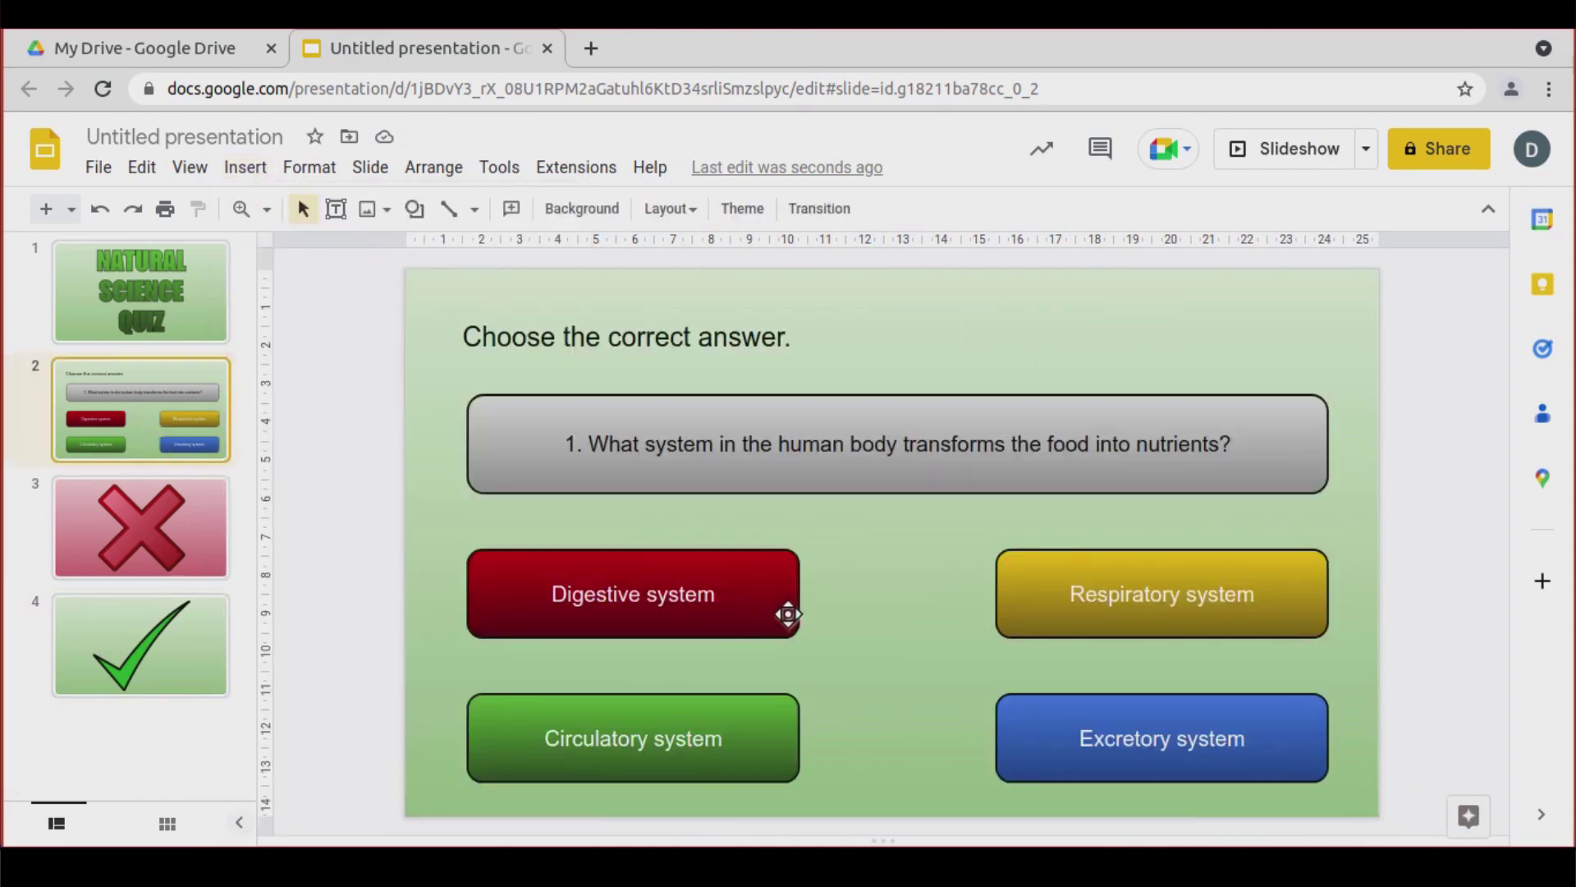
left_click(769, 588)
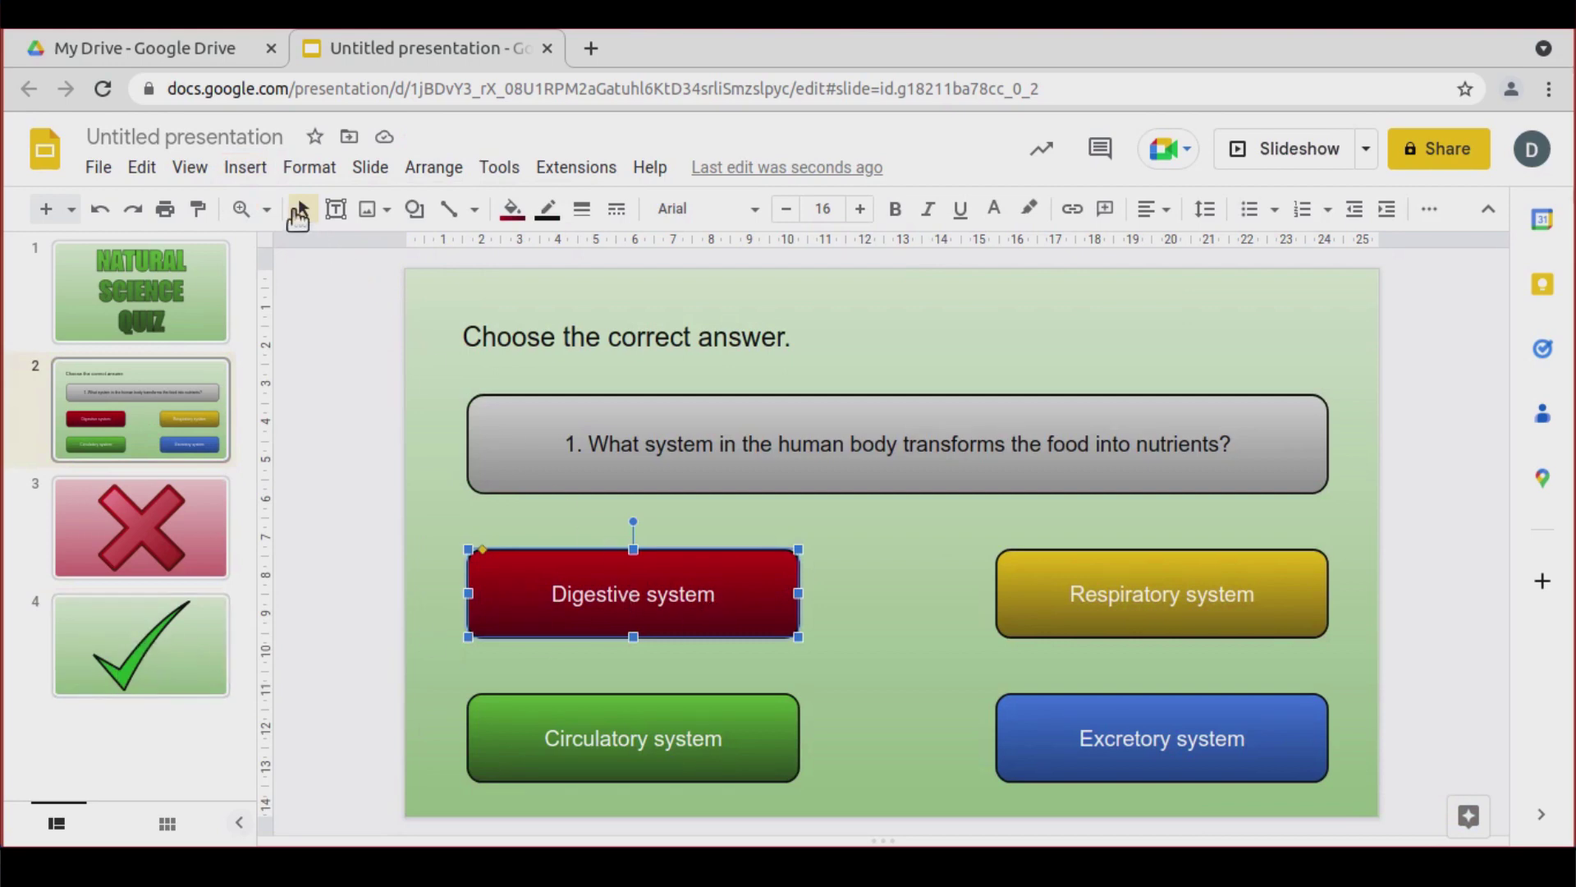
left_click(246, 168)
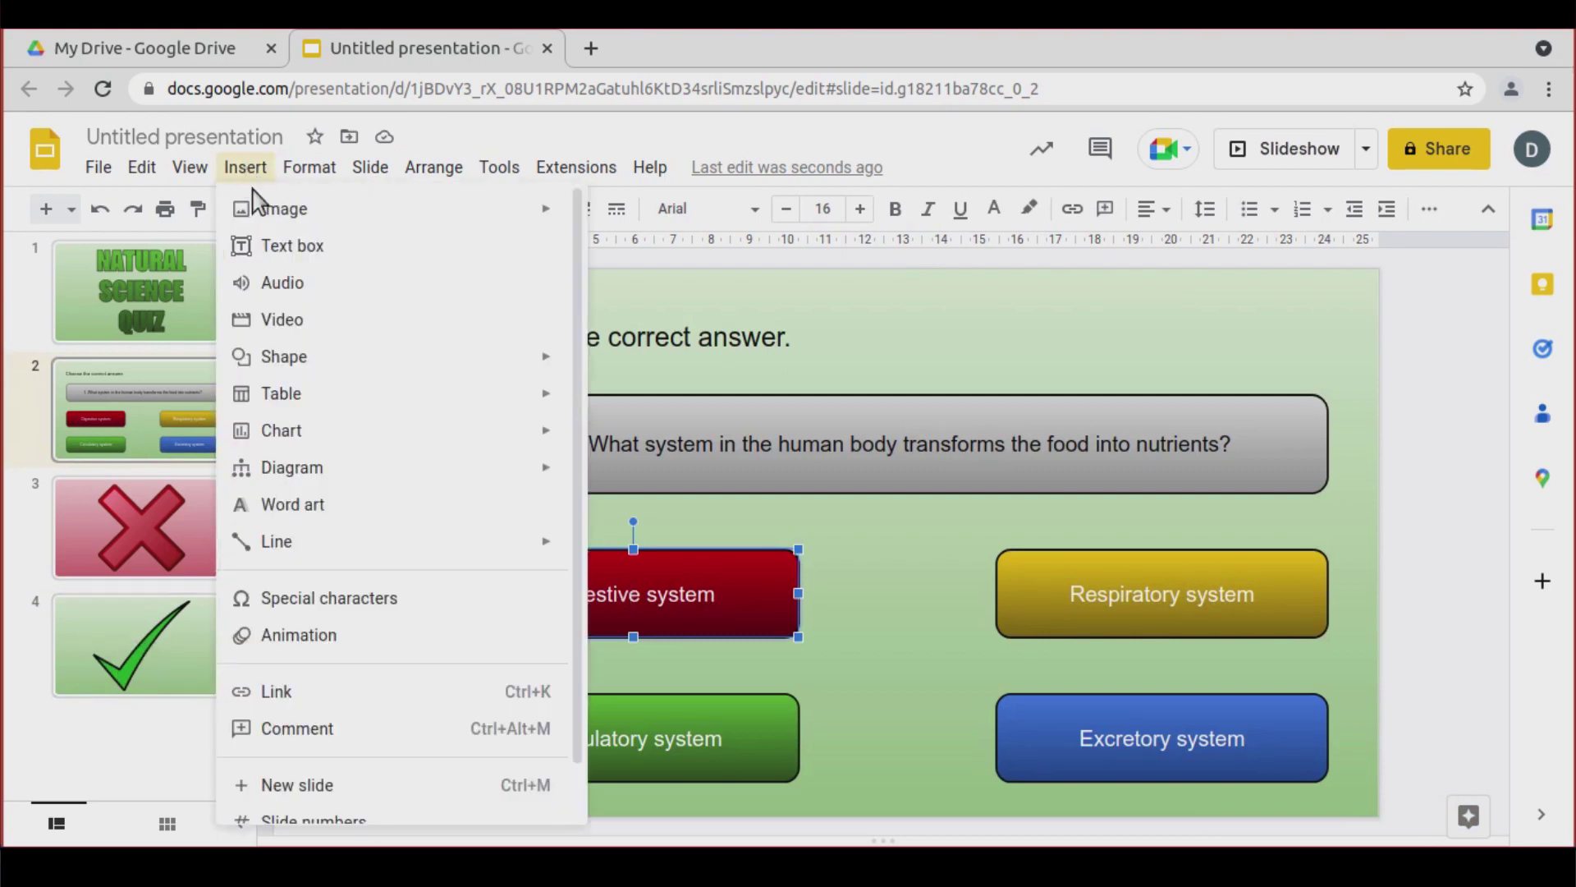
left_click(343, 698)
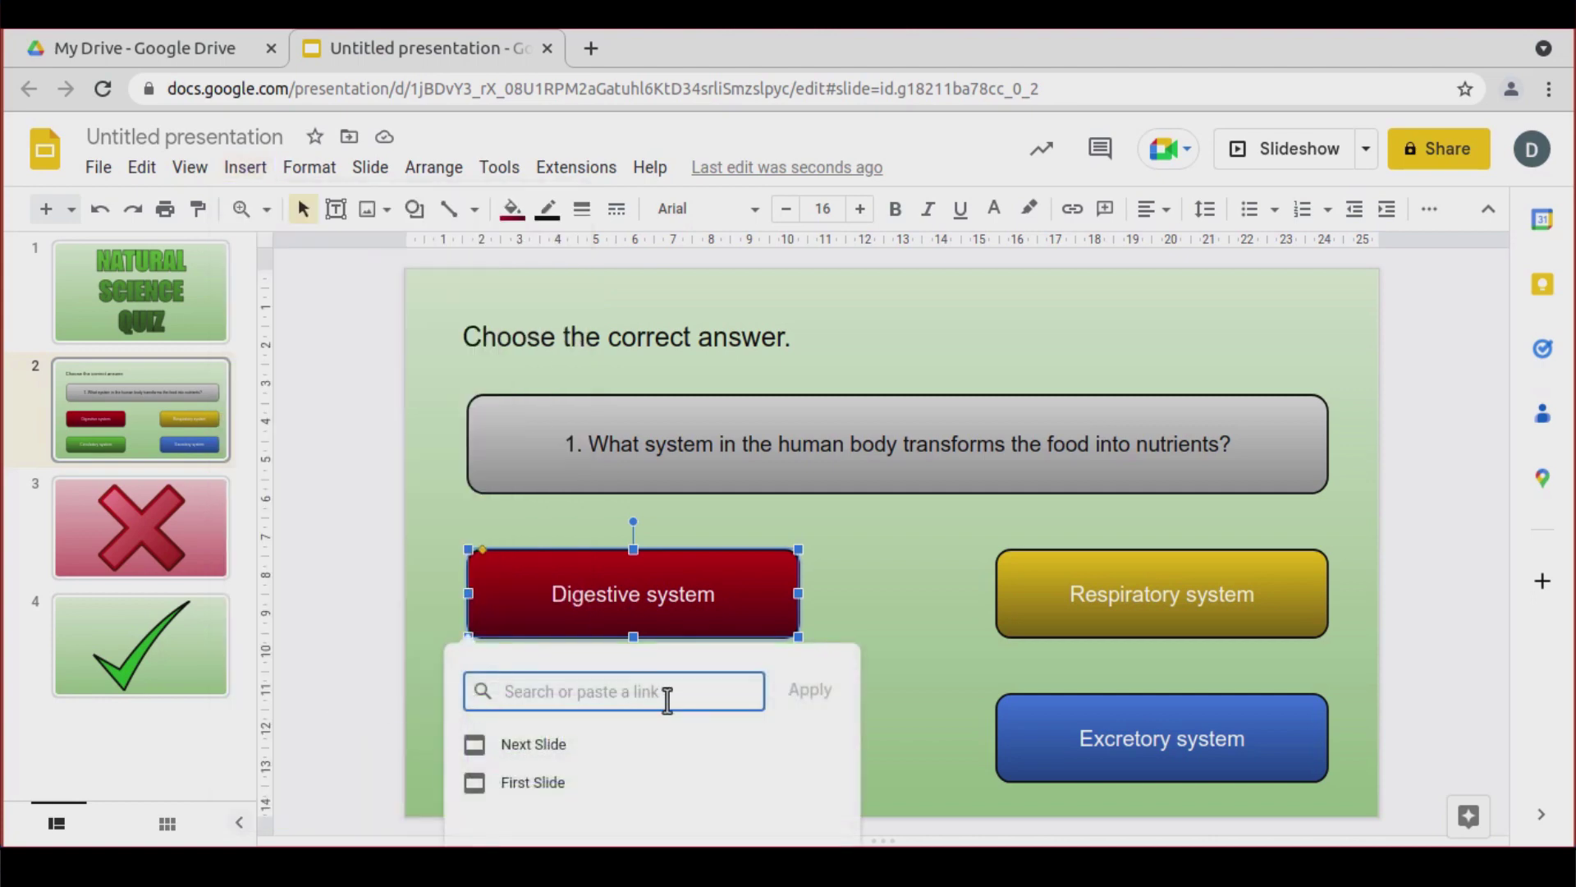
type("4")
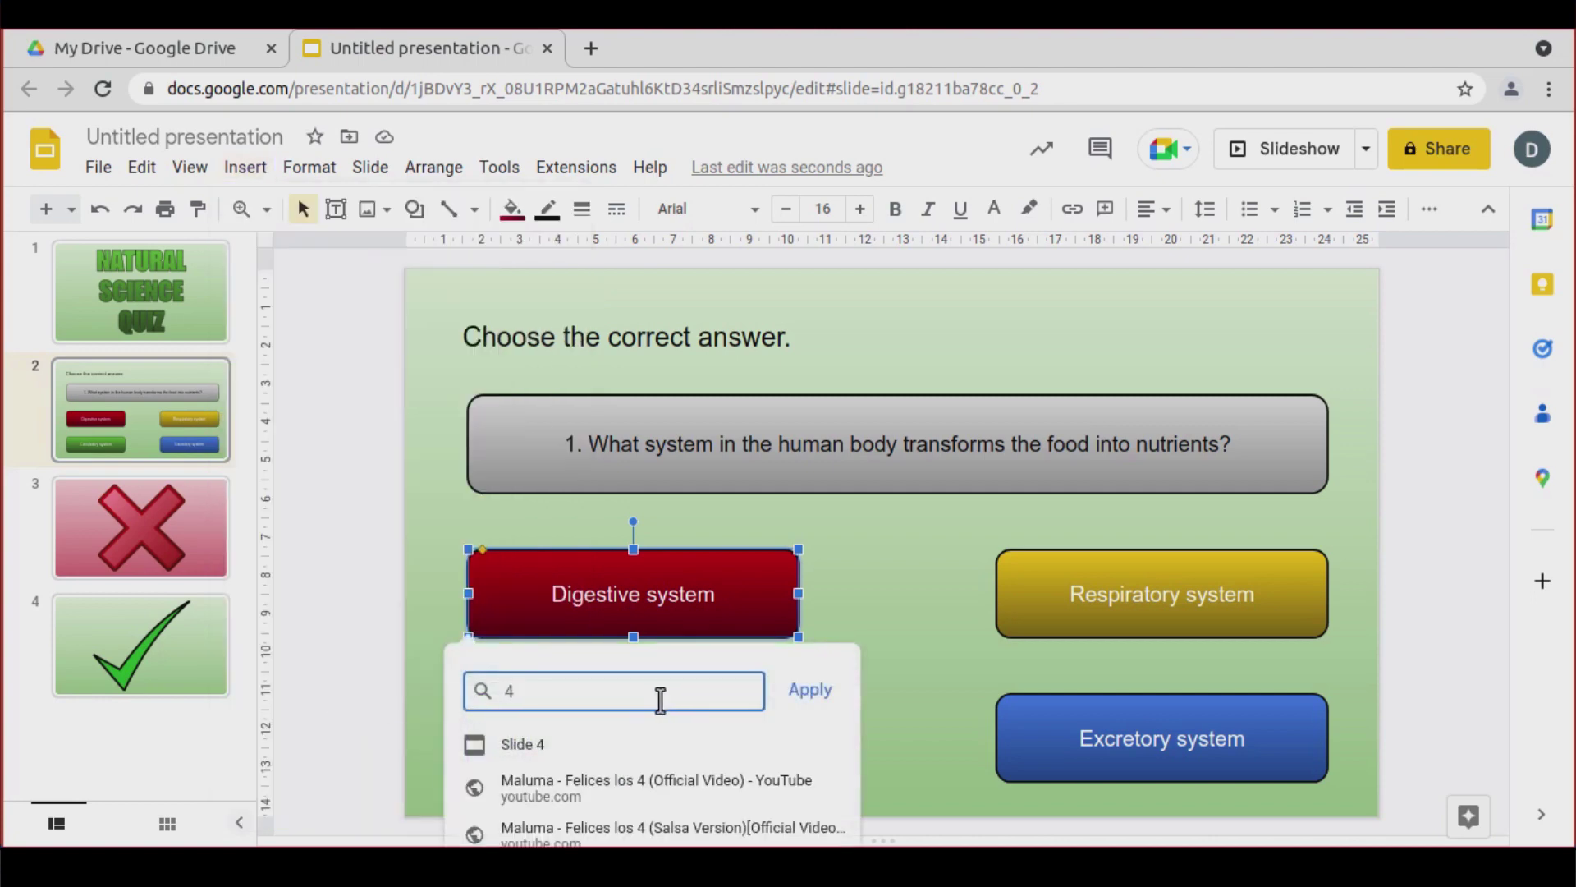
left_click(525, 743)
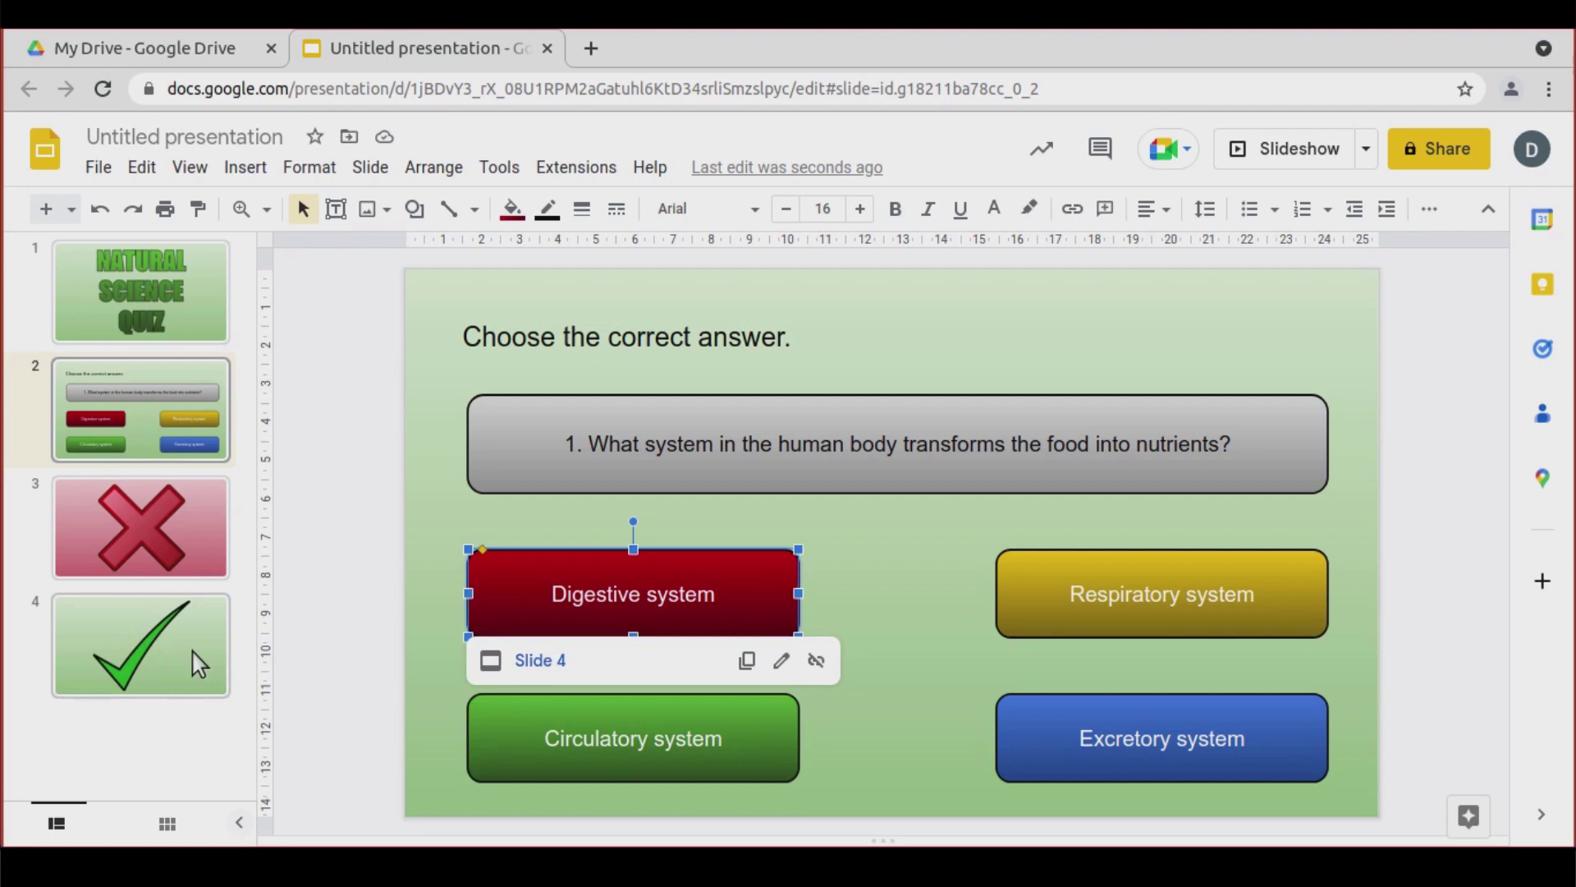
Attempt a Slide 3 link inside the Respiratory system text, then delete the inserted link
left_click(1043, 591)
left_click(1040, 746)
left_click(776, 724)
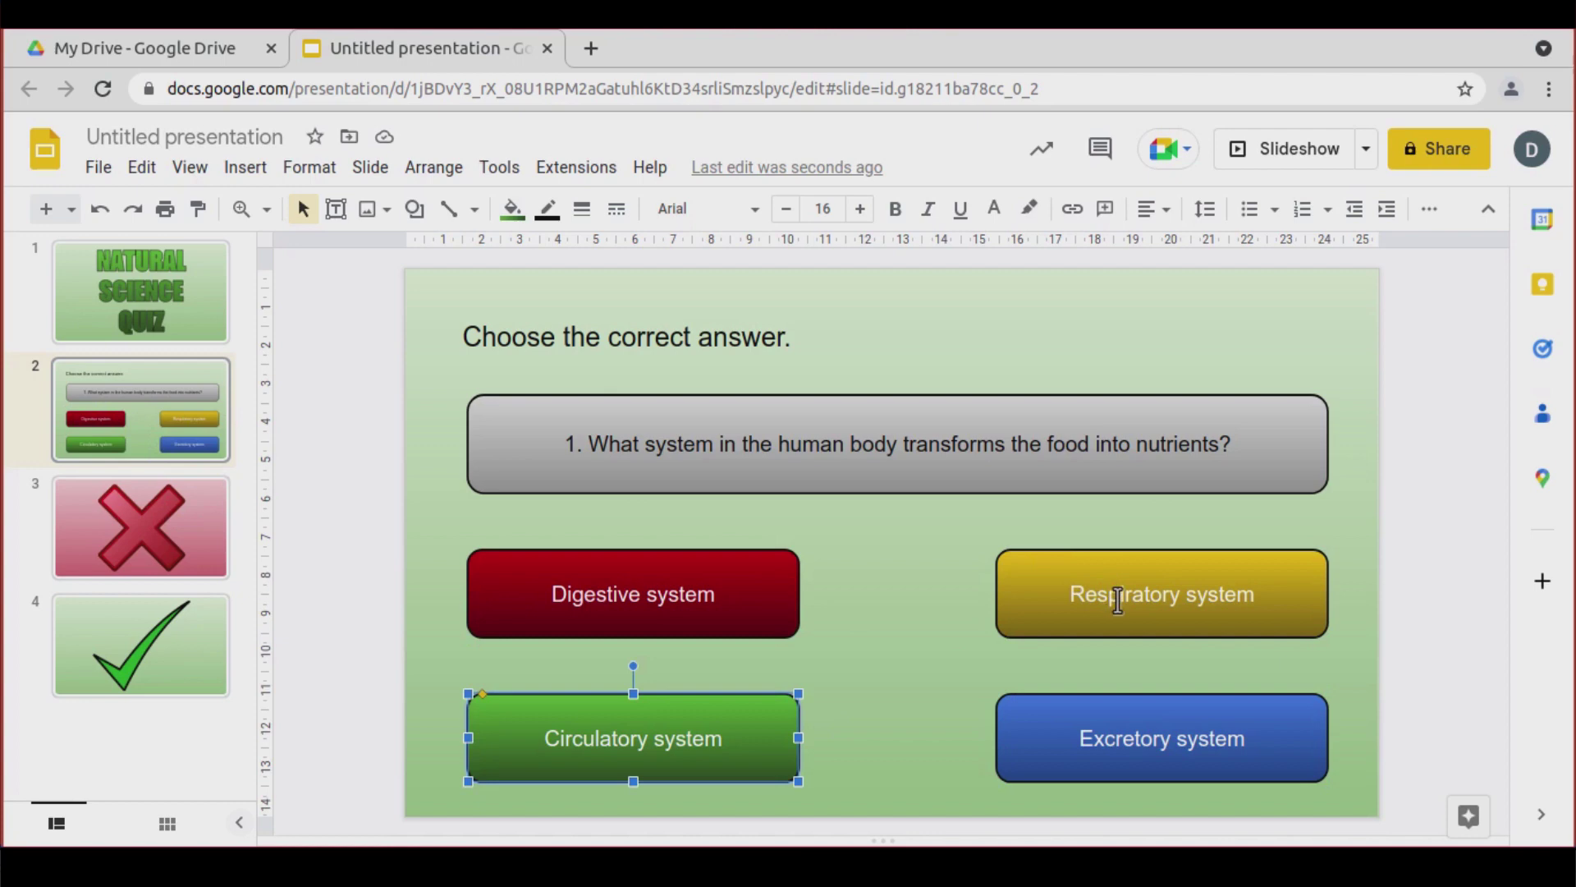
left_click(1171, 595)
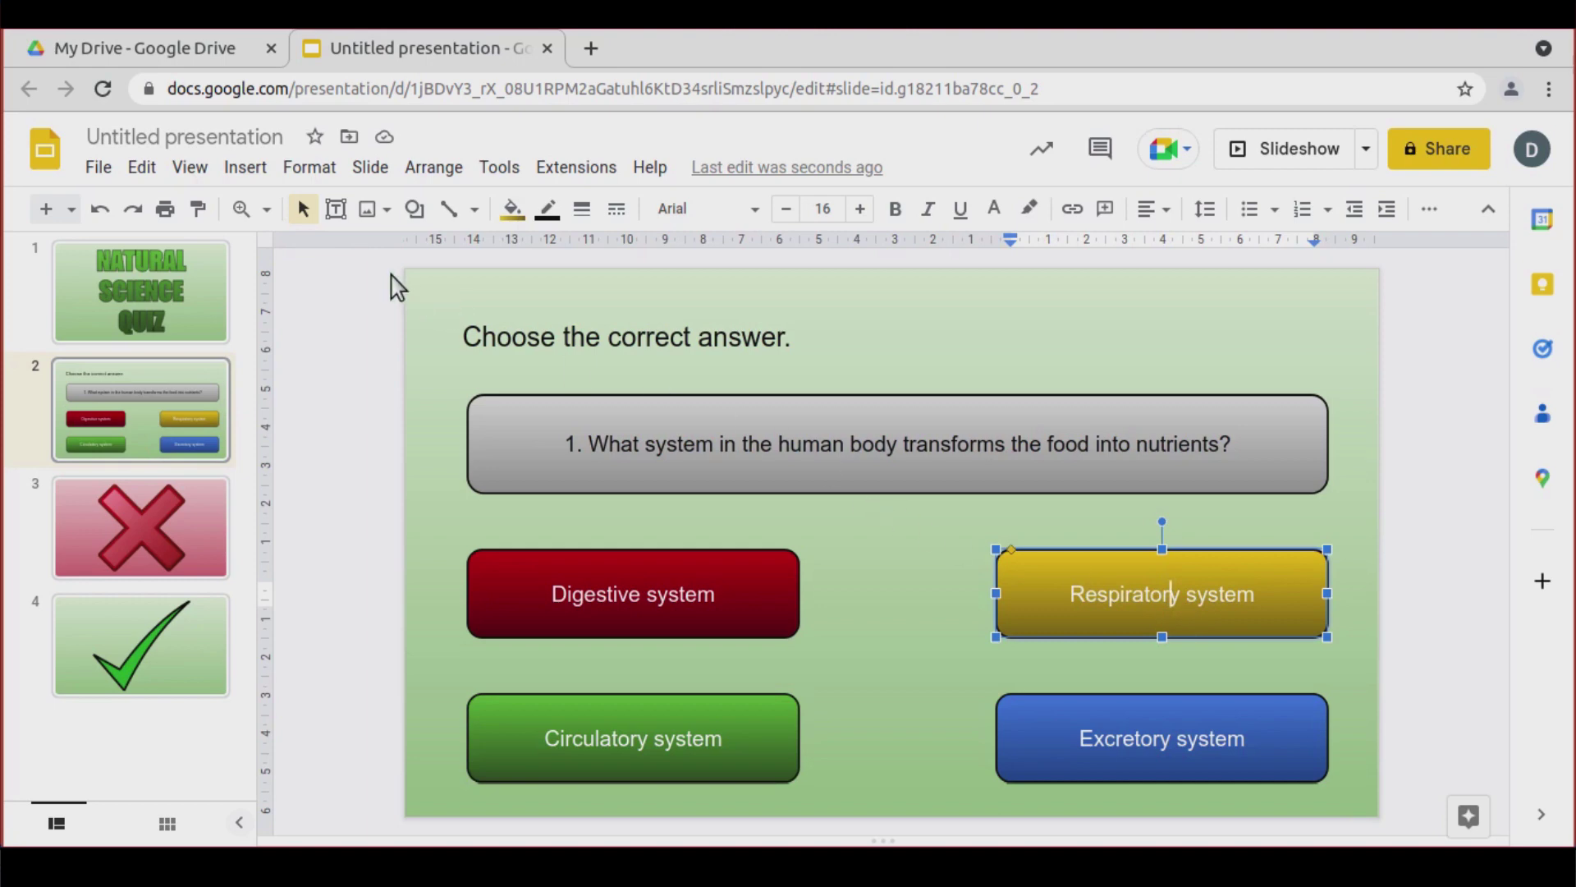
left_click(247, 168)
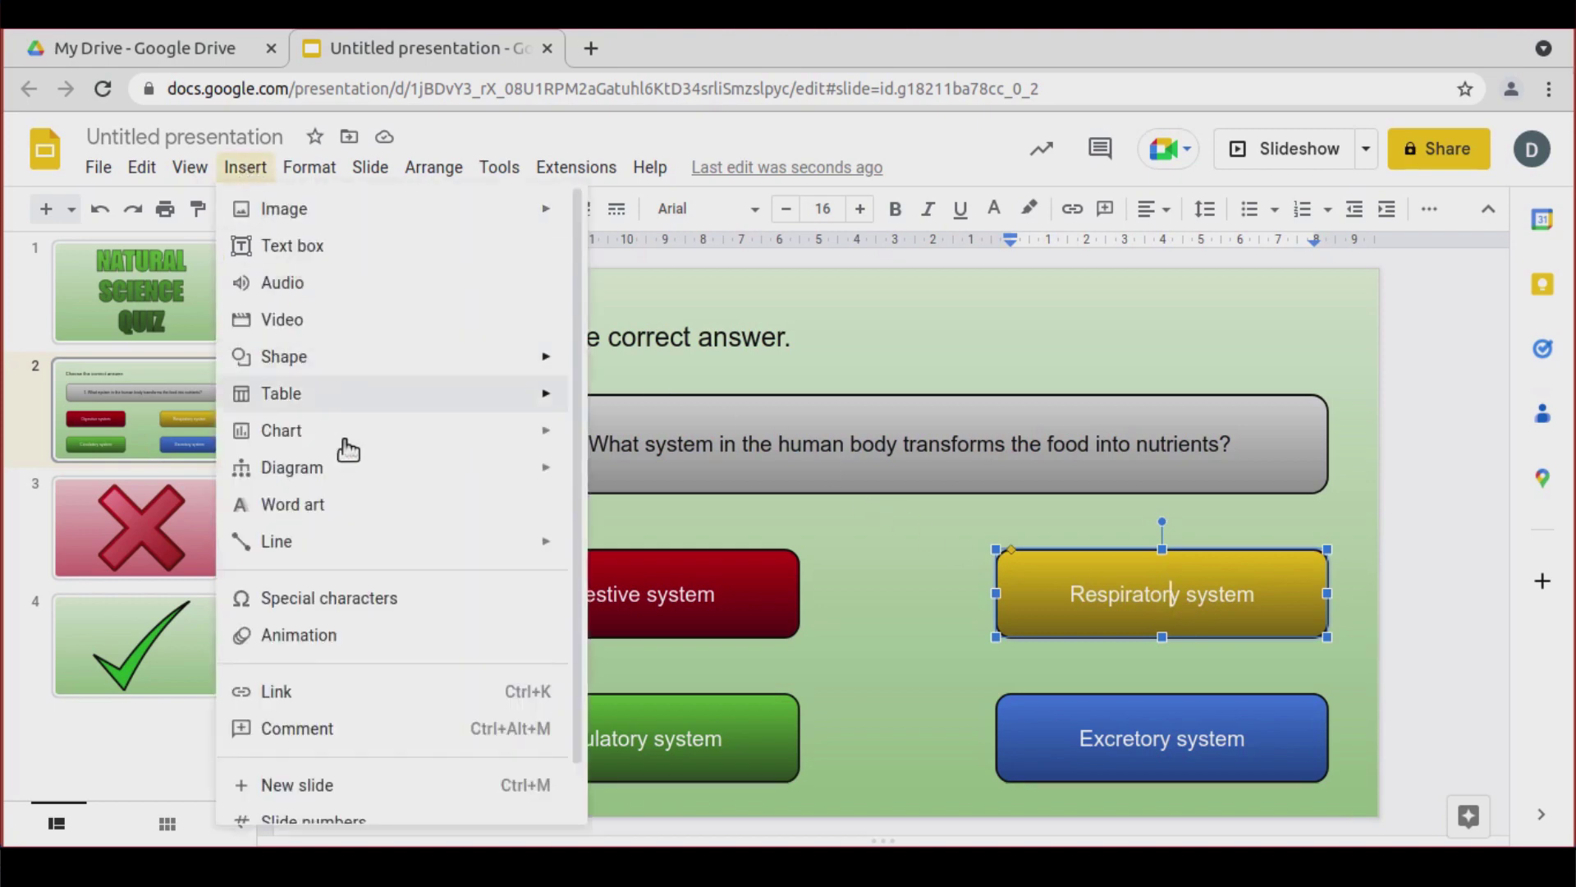
left_click(355, 694)
type("3")
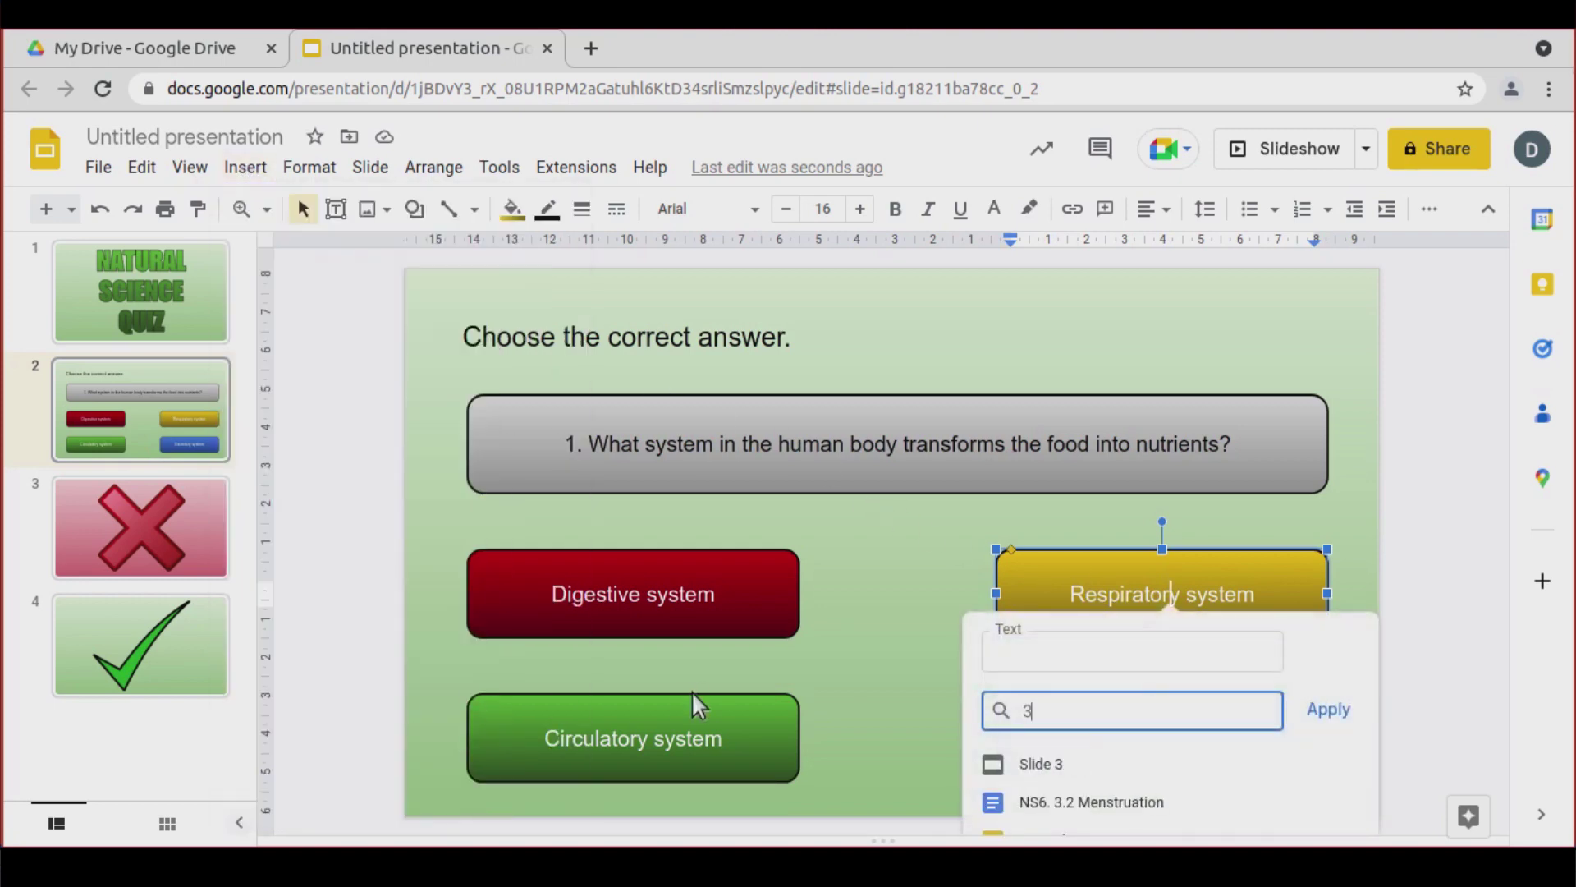
left_click(1059, 764)
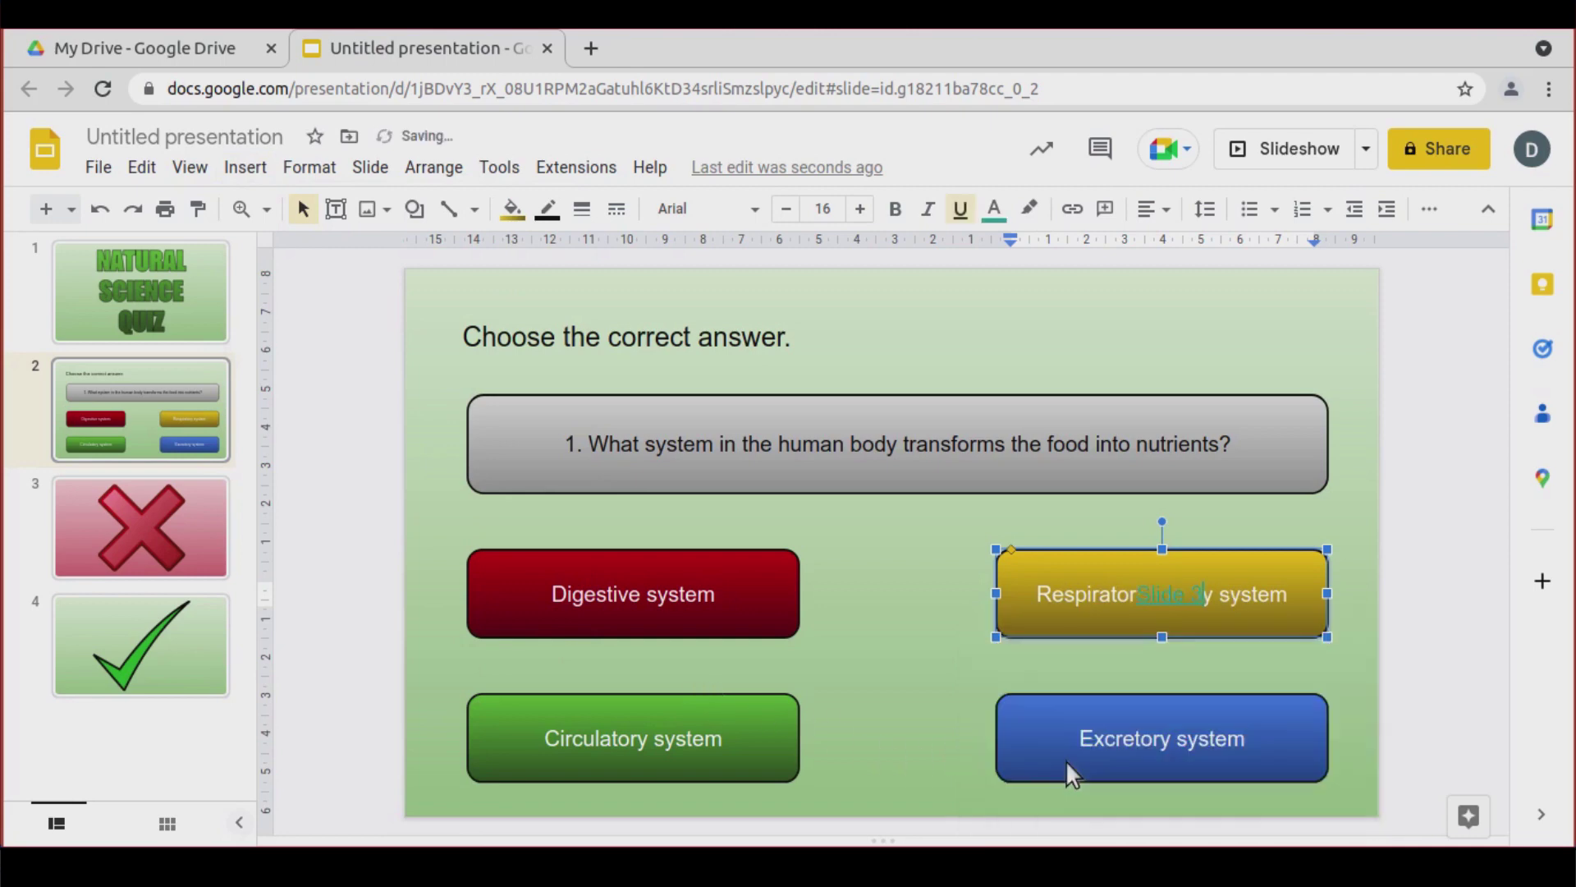
key("BackSpace")
key("BackSpace")
key("BackSpace")
key("BackSpace")
key("BackSpace")
key("BackSpace")
key("BackSpace")
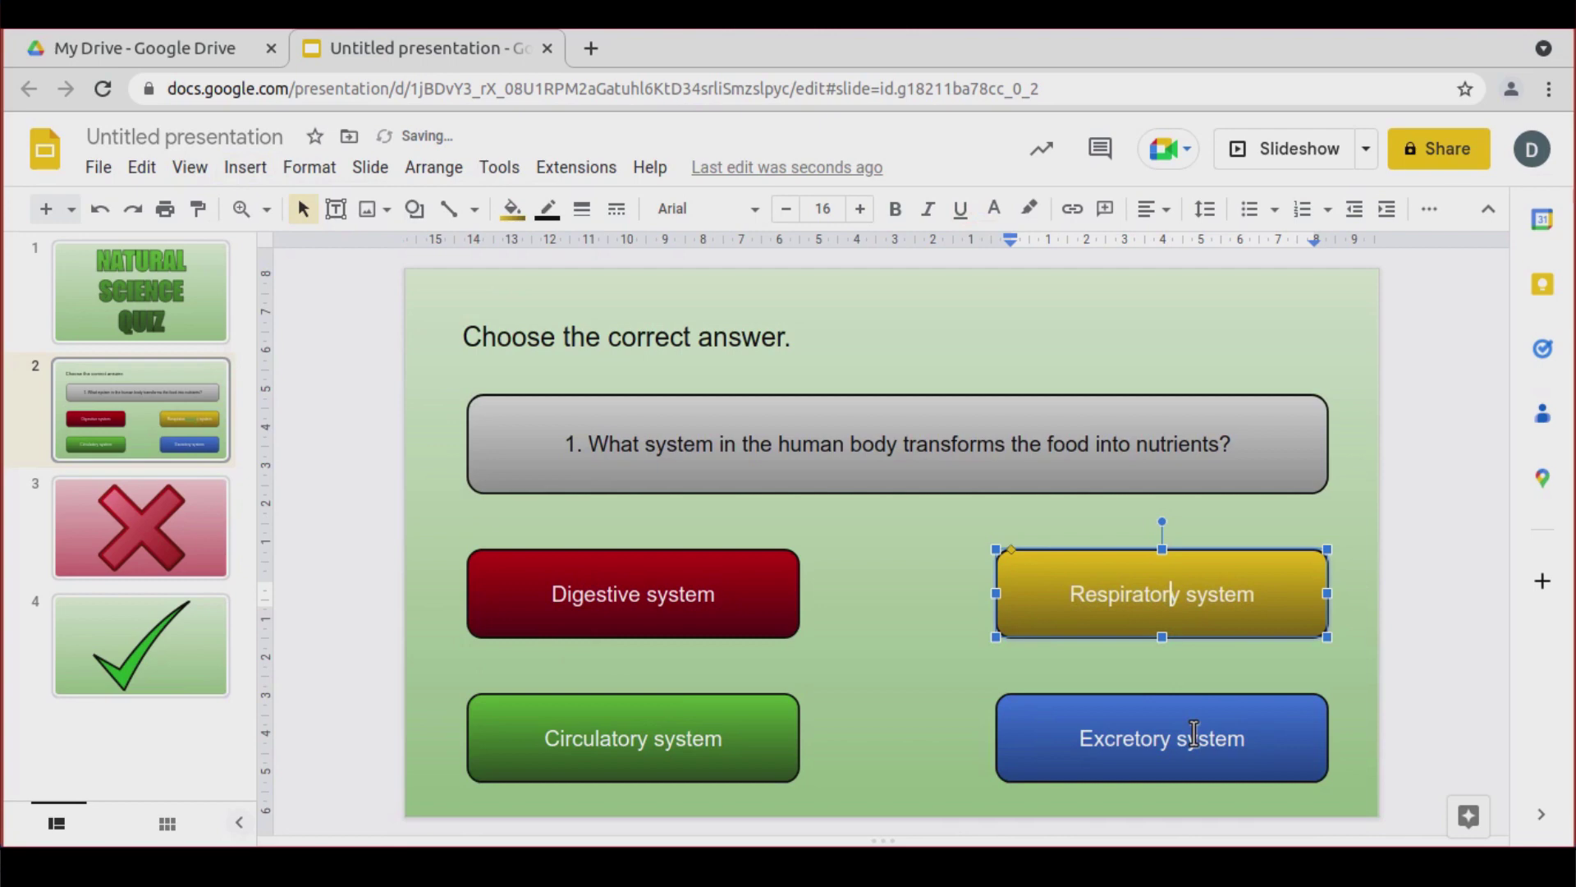
Link the Respiratory and Excretory system boxes to the next slide
left_click(925, 615)
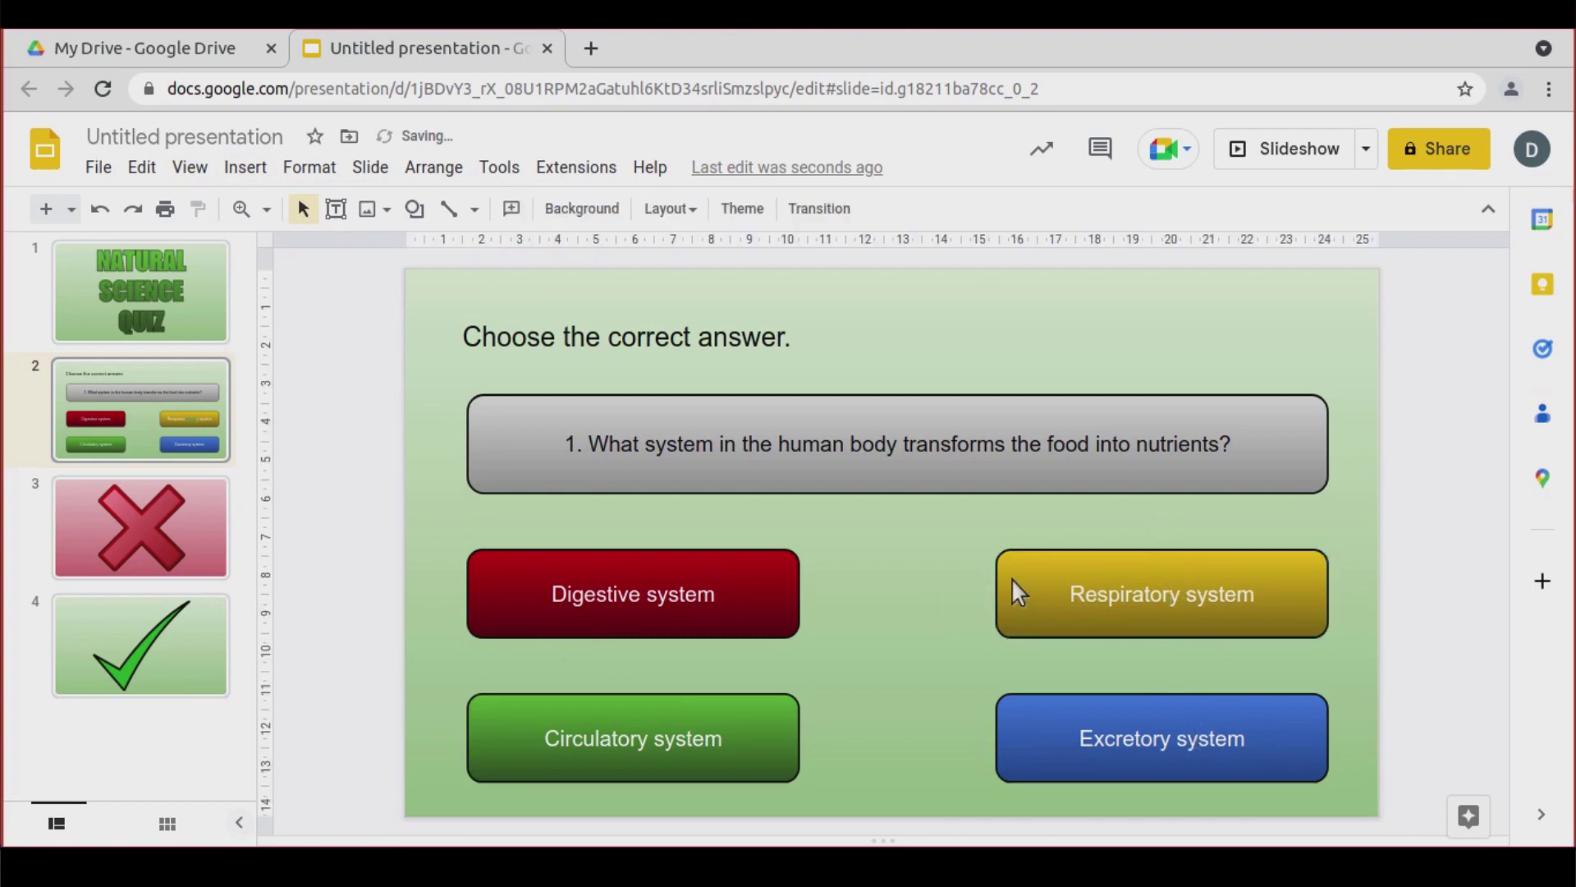
left_click(1018, 565)
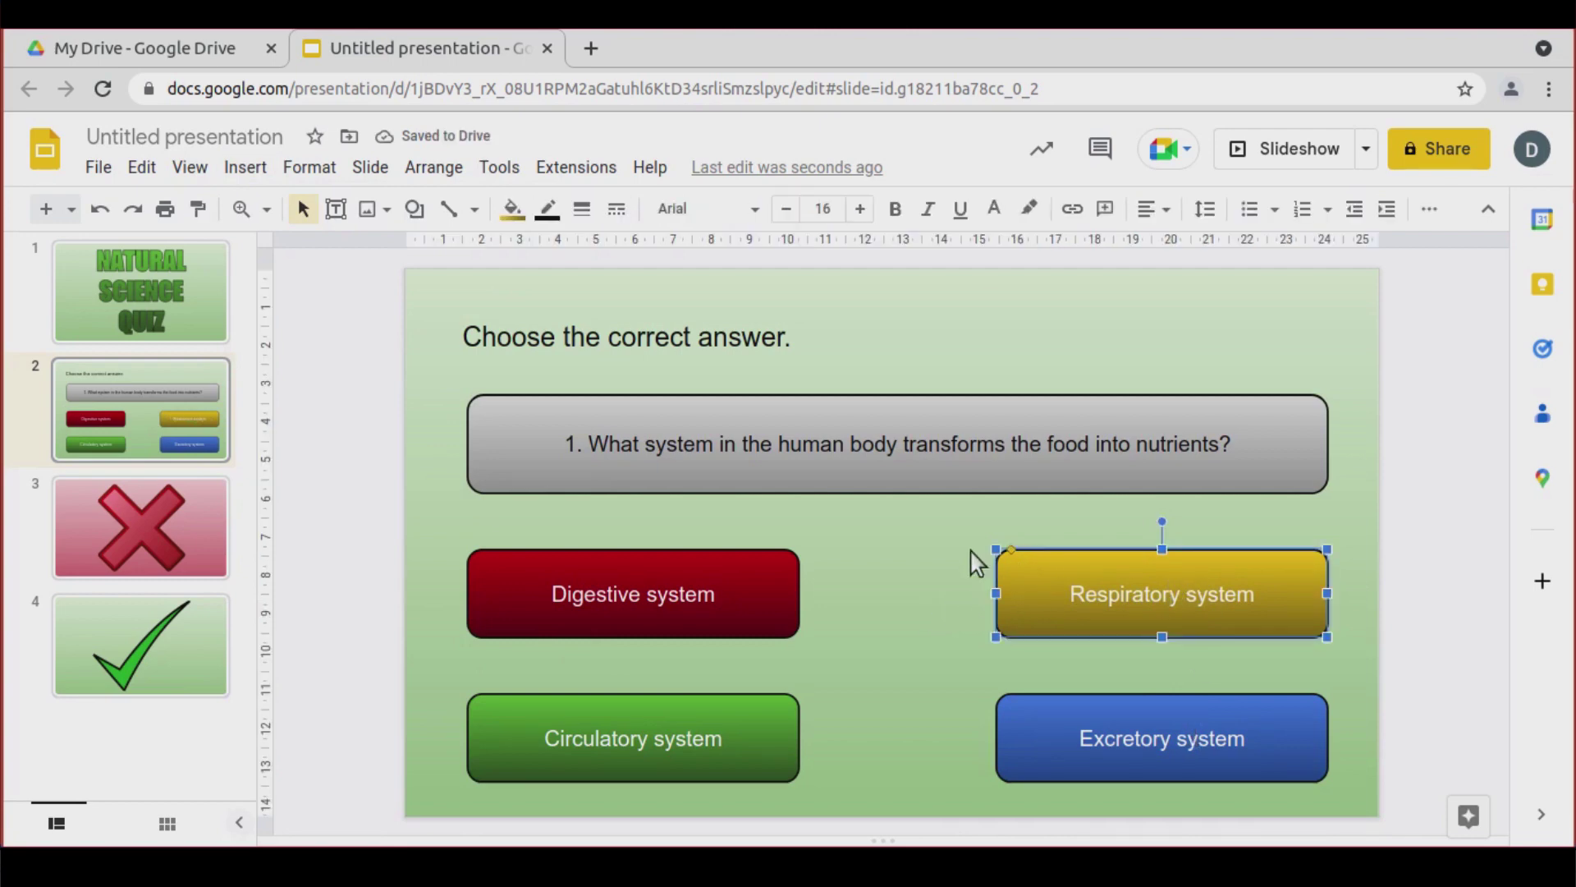
left_click(244, 168)
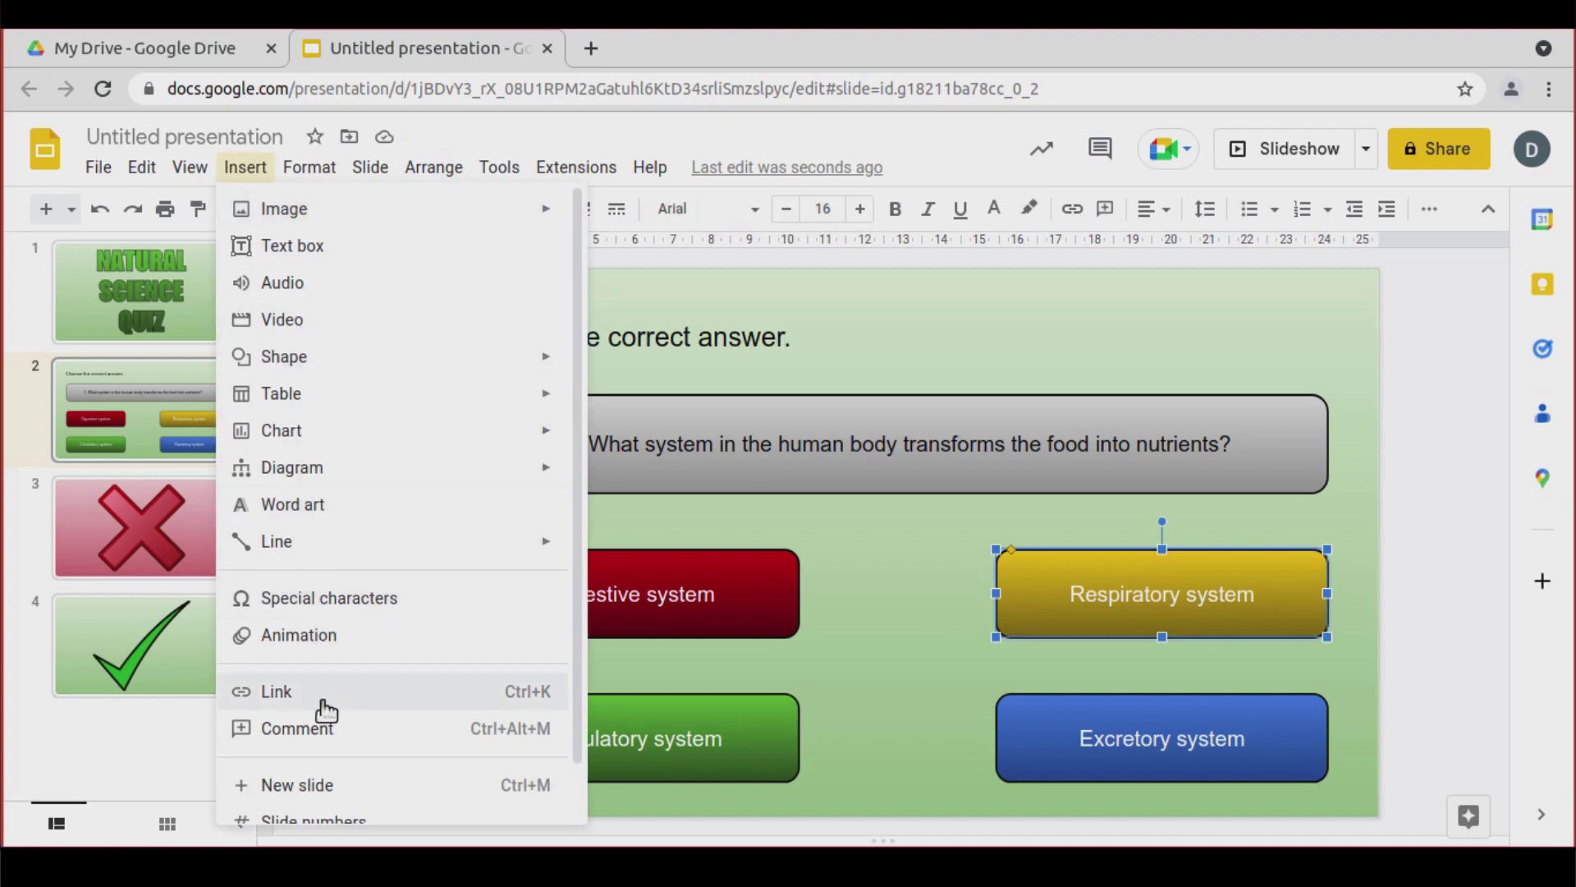
left_click(1016, 570)
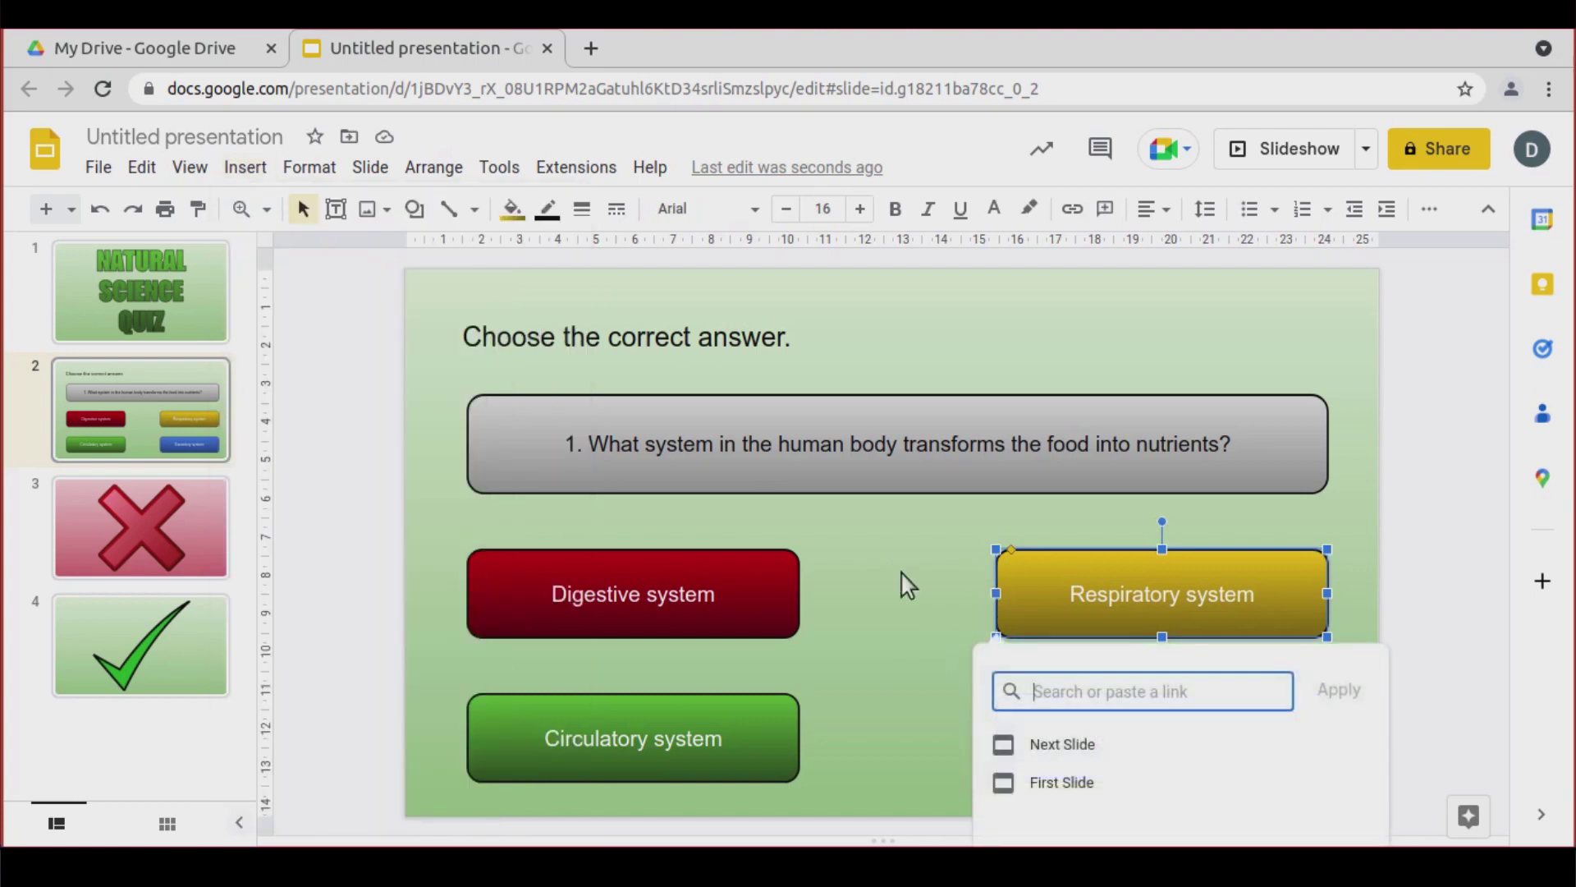
left_click(1112, 751)
left_click(1028, 716)
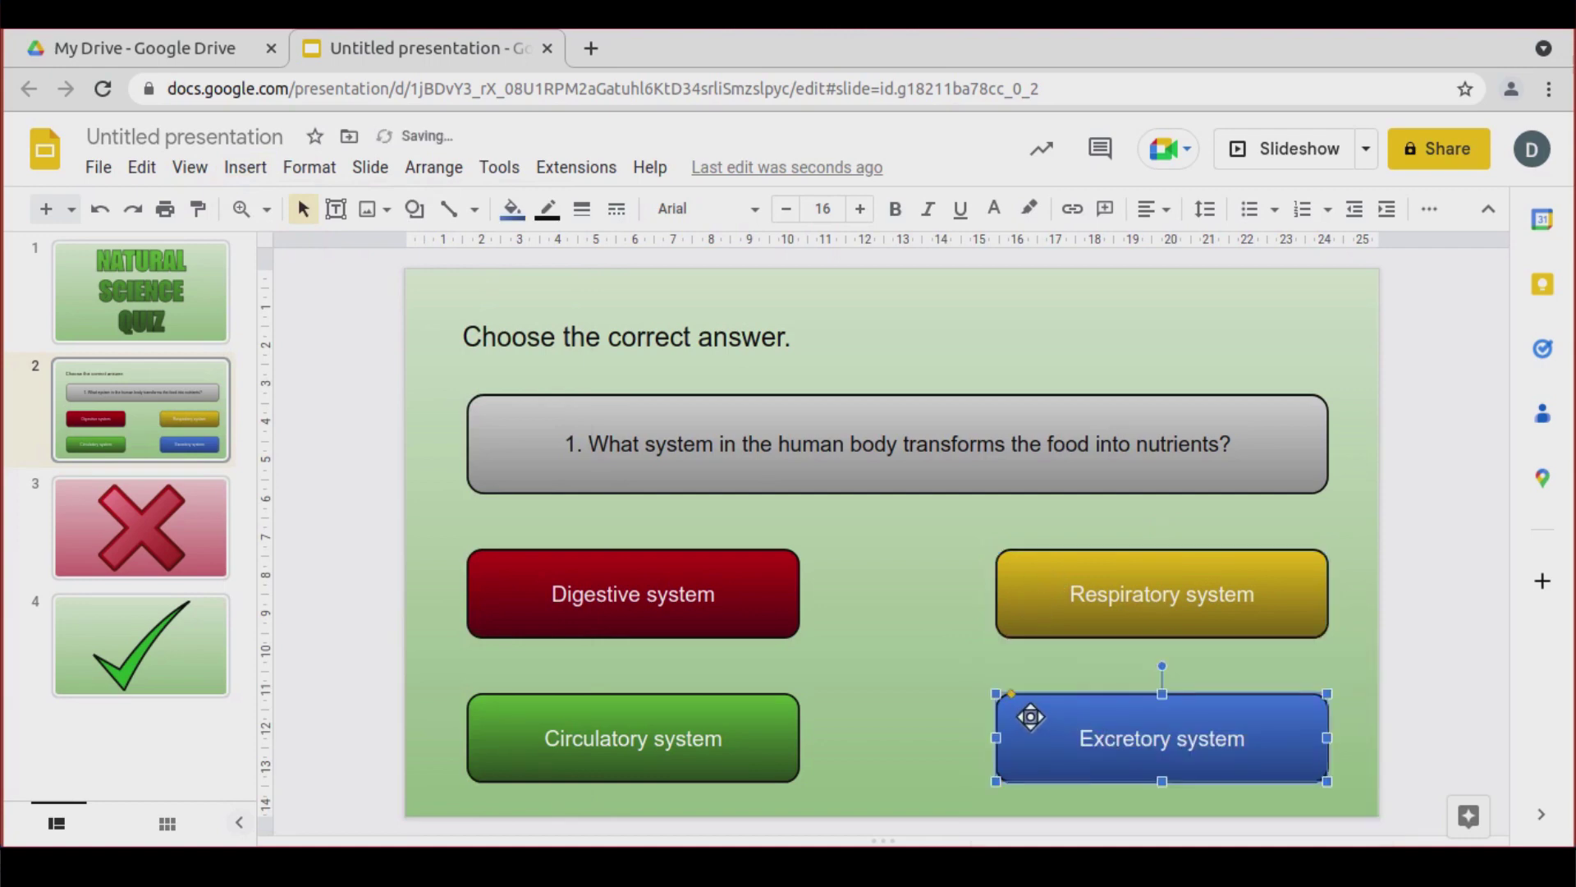
key("ctrl+k")
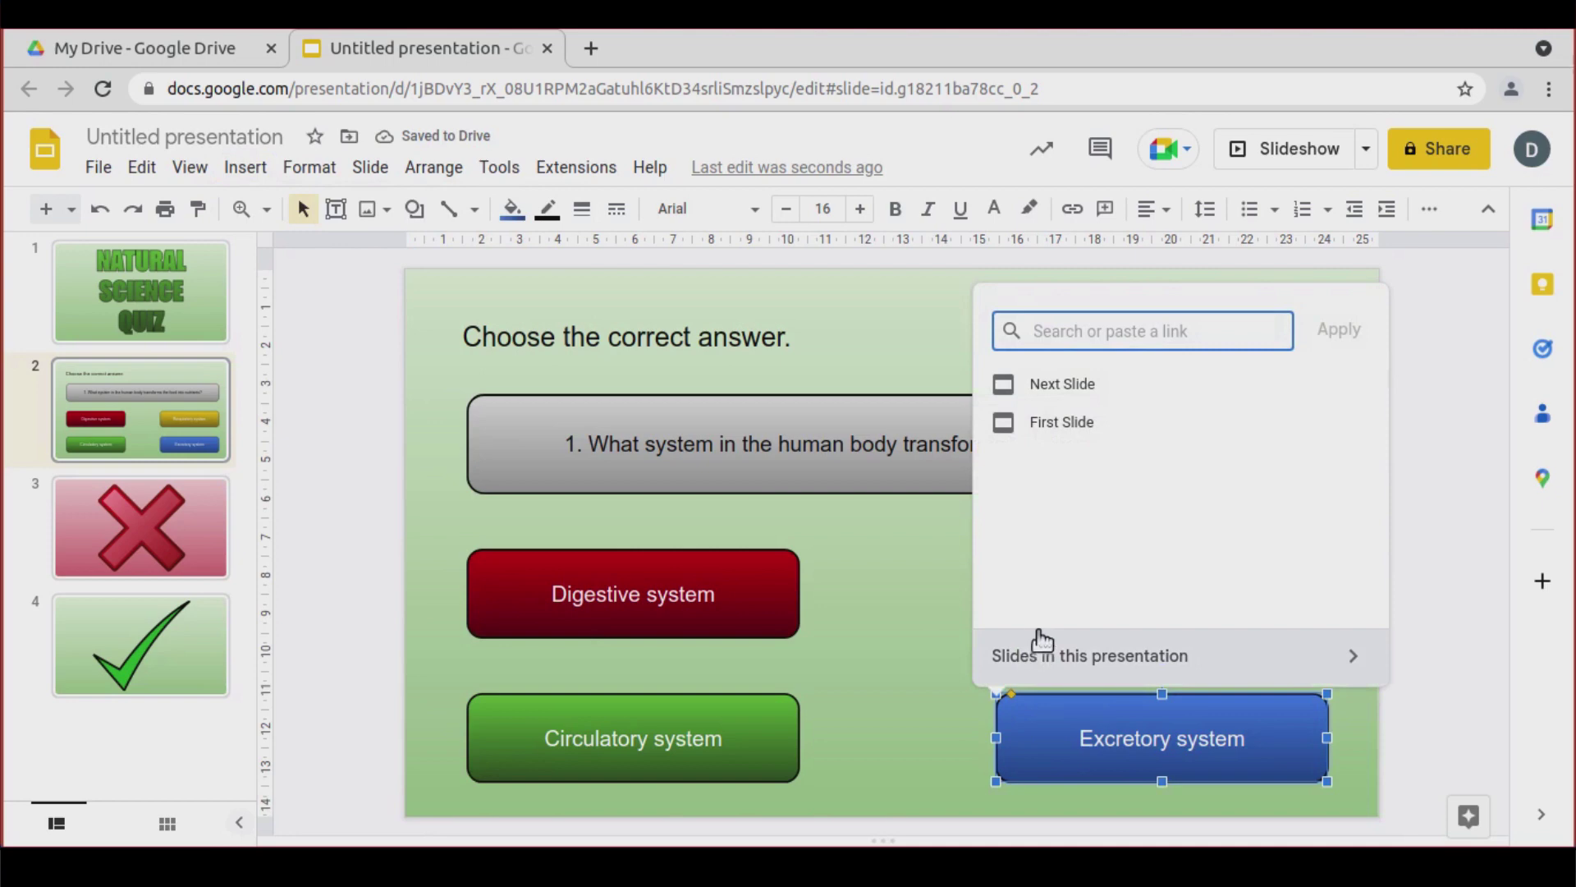
left_click(1100, 385)
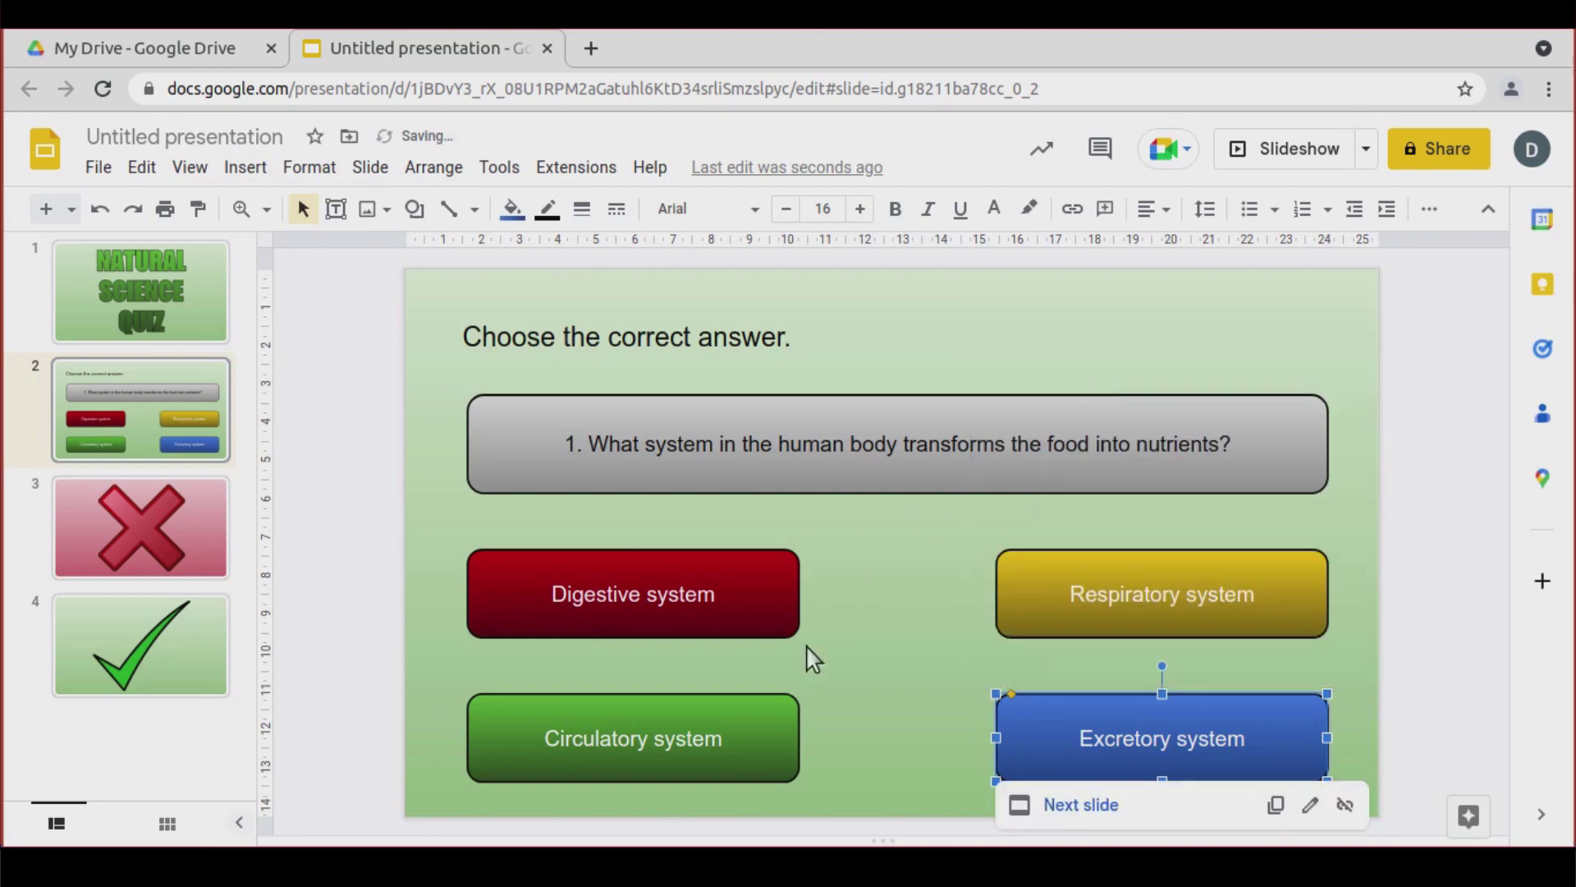
Link the Circulatory system box to the next slide and return it to its grid spot
left_click(763, 721)
key("ctrl+k")
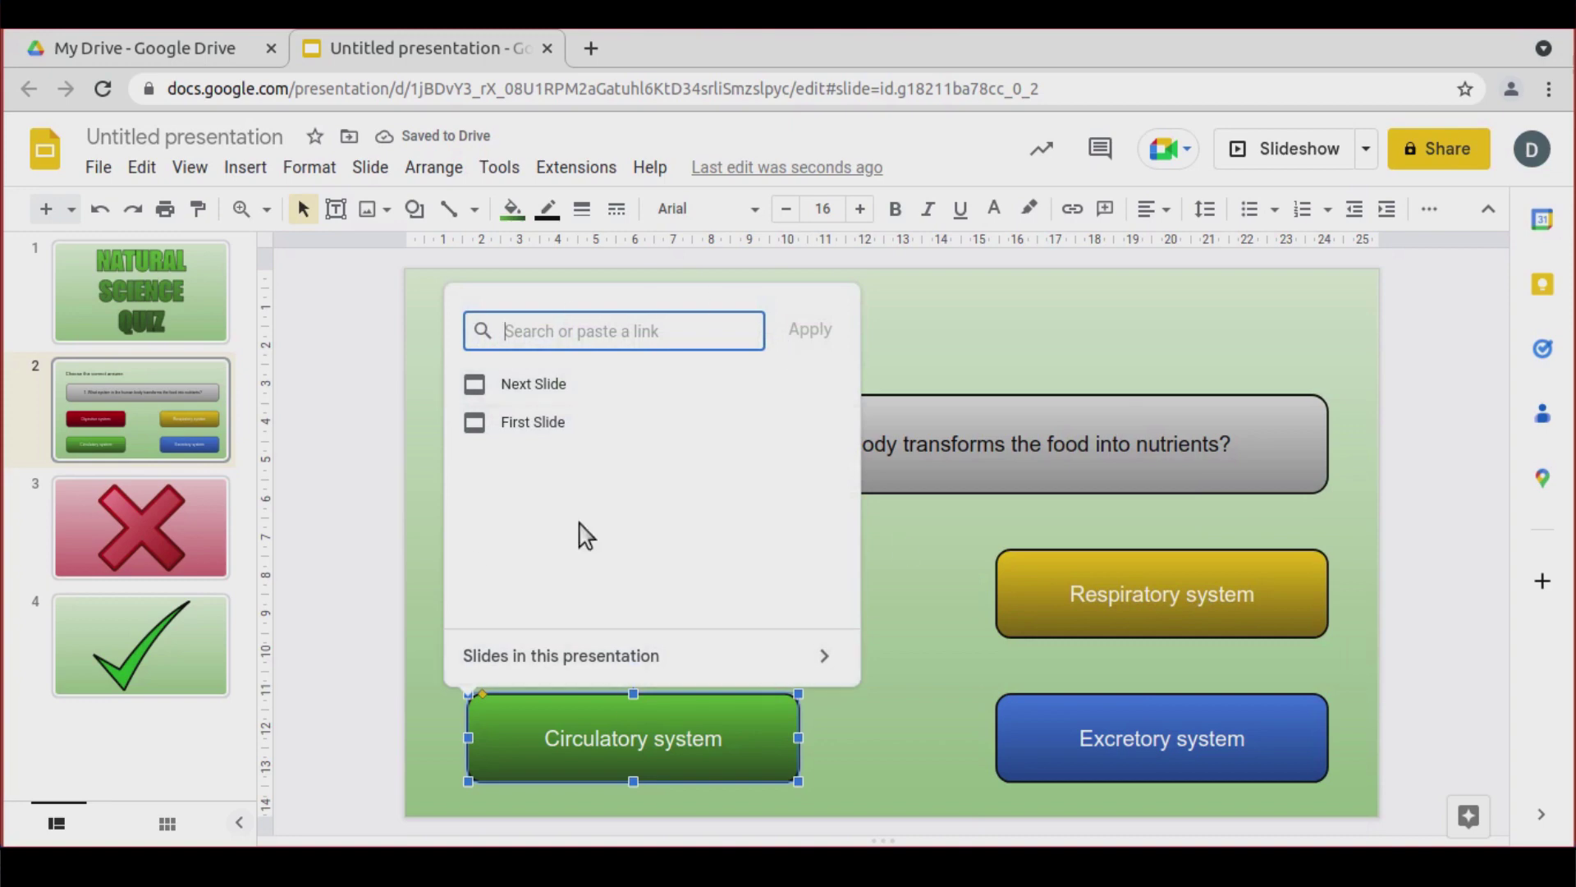
left_click(864, 747)
left_click_drag(750, 730, 1075, 338)
key("ctrl+k")
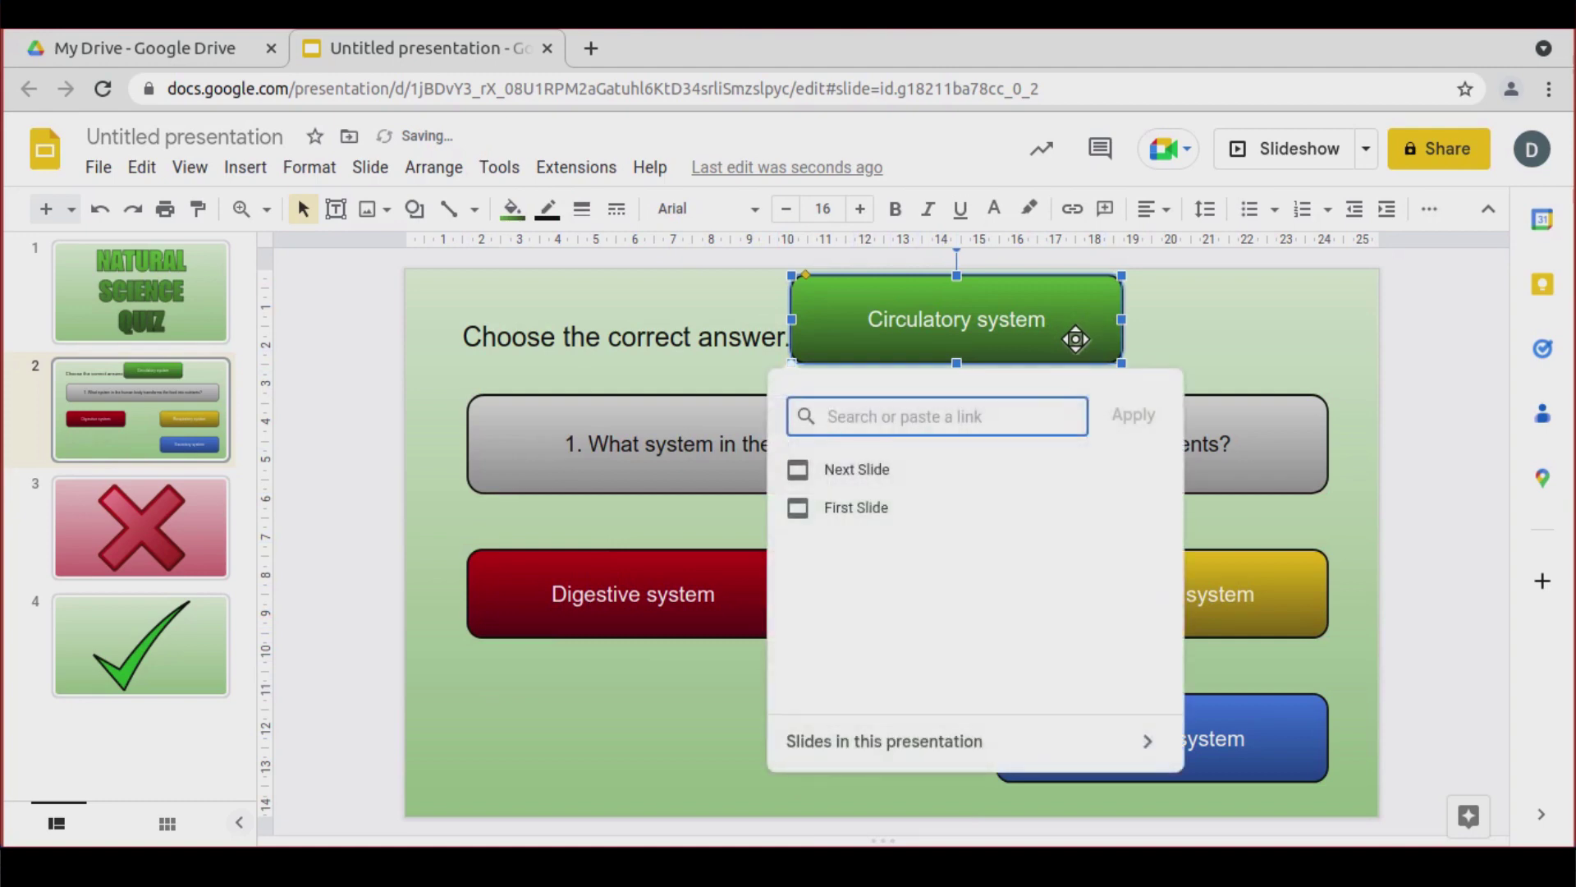
left_click(879, 467)
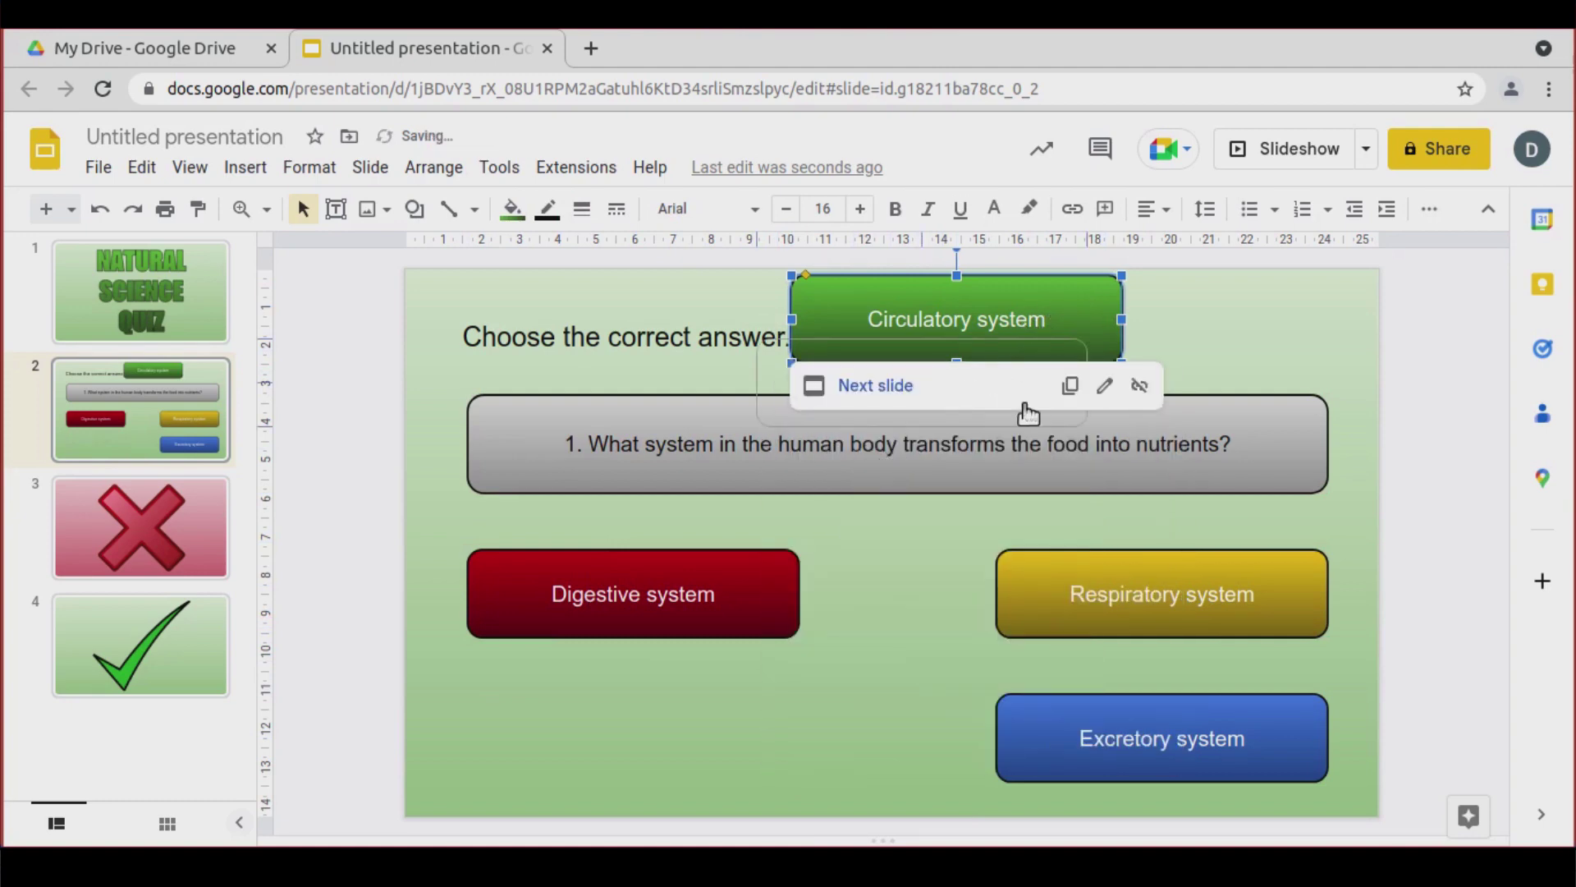
left_click_drag(794, 726, 765, 722)
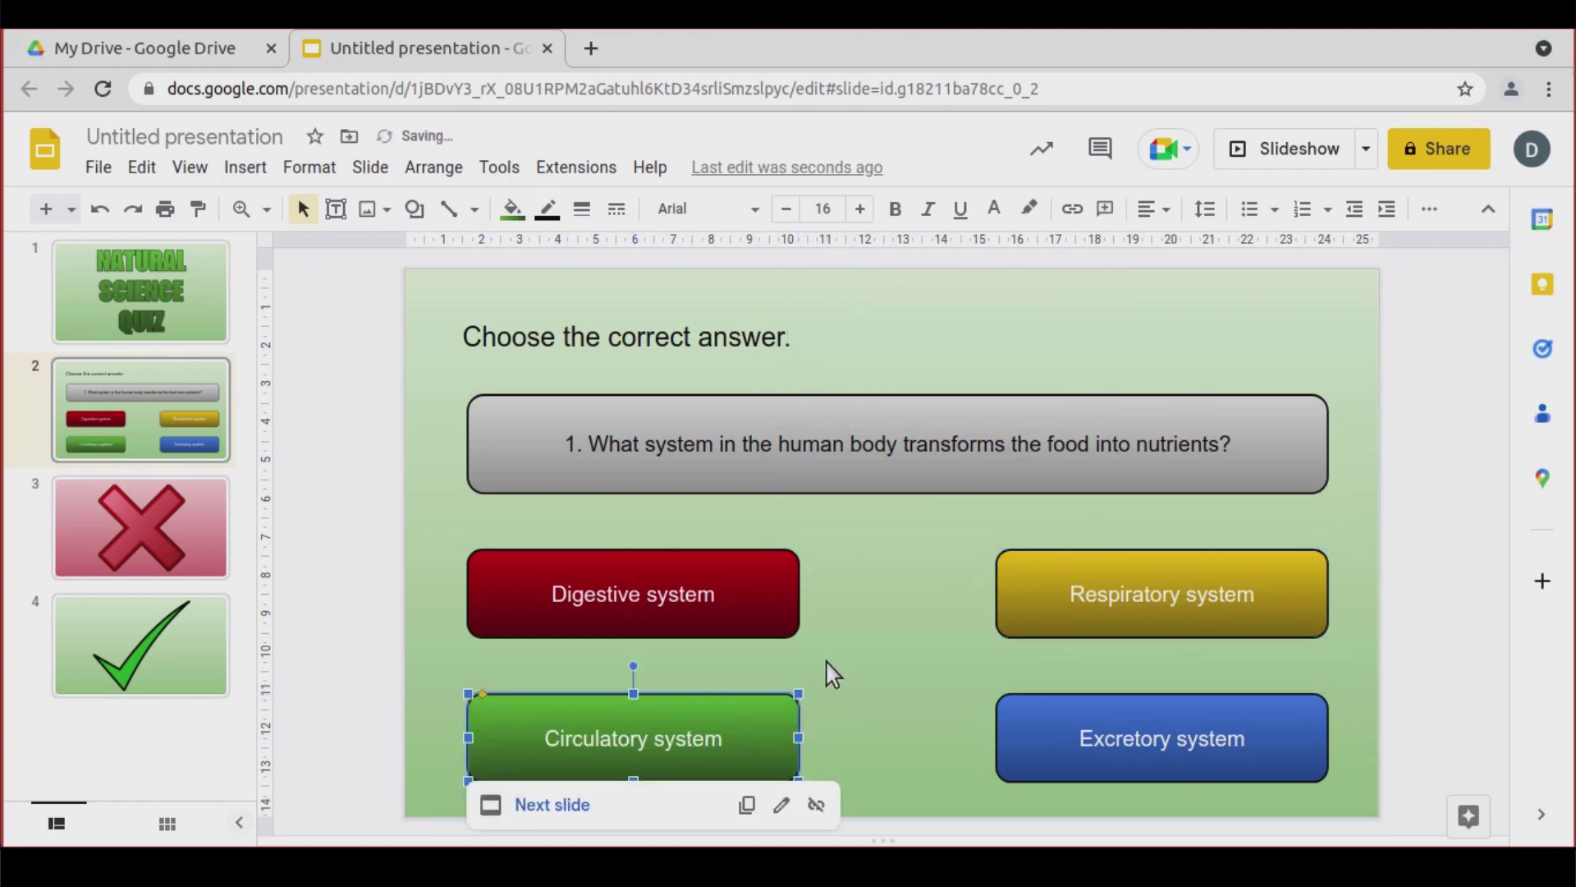
Check the link targets of all four answer boxes
left_click(746, 591)
left_click(762, 743)
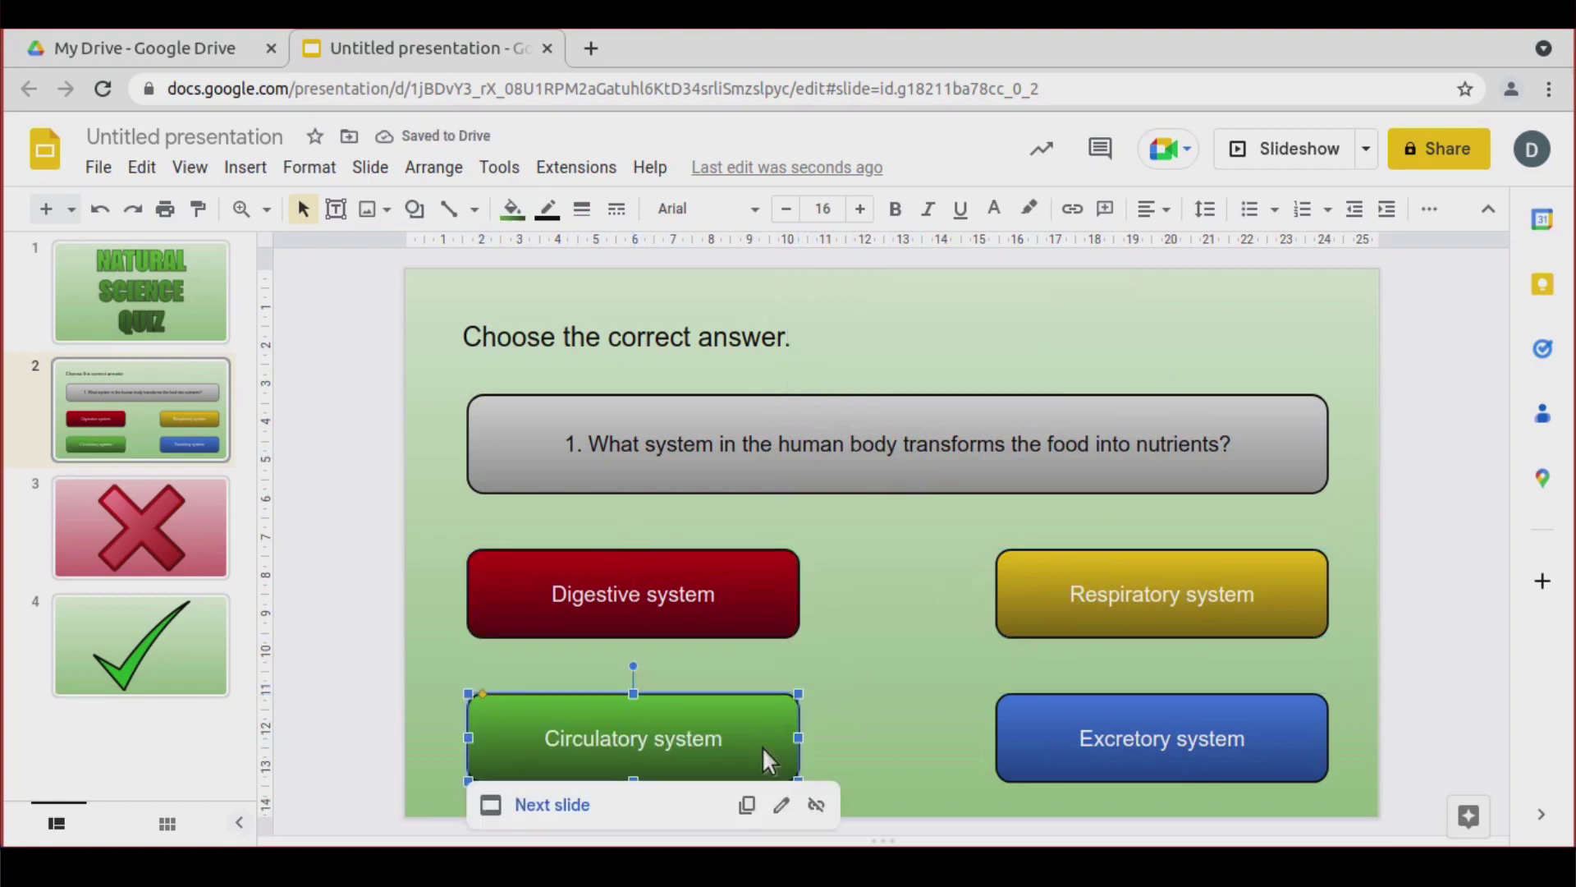
left_click(1015, 733)
left_click(1018, 632)
left_click(734, 609)
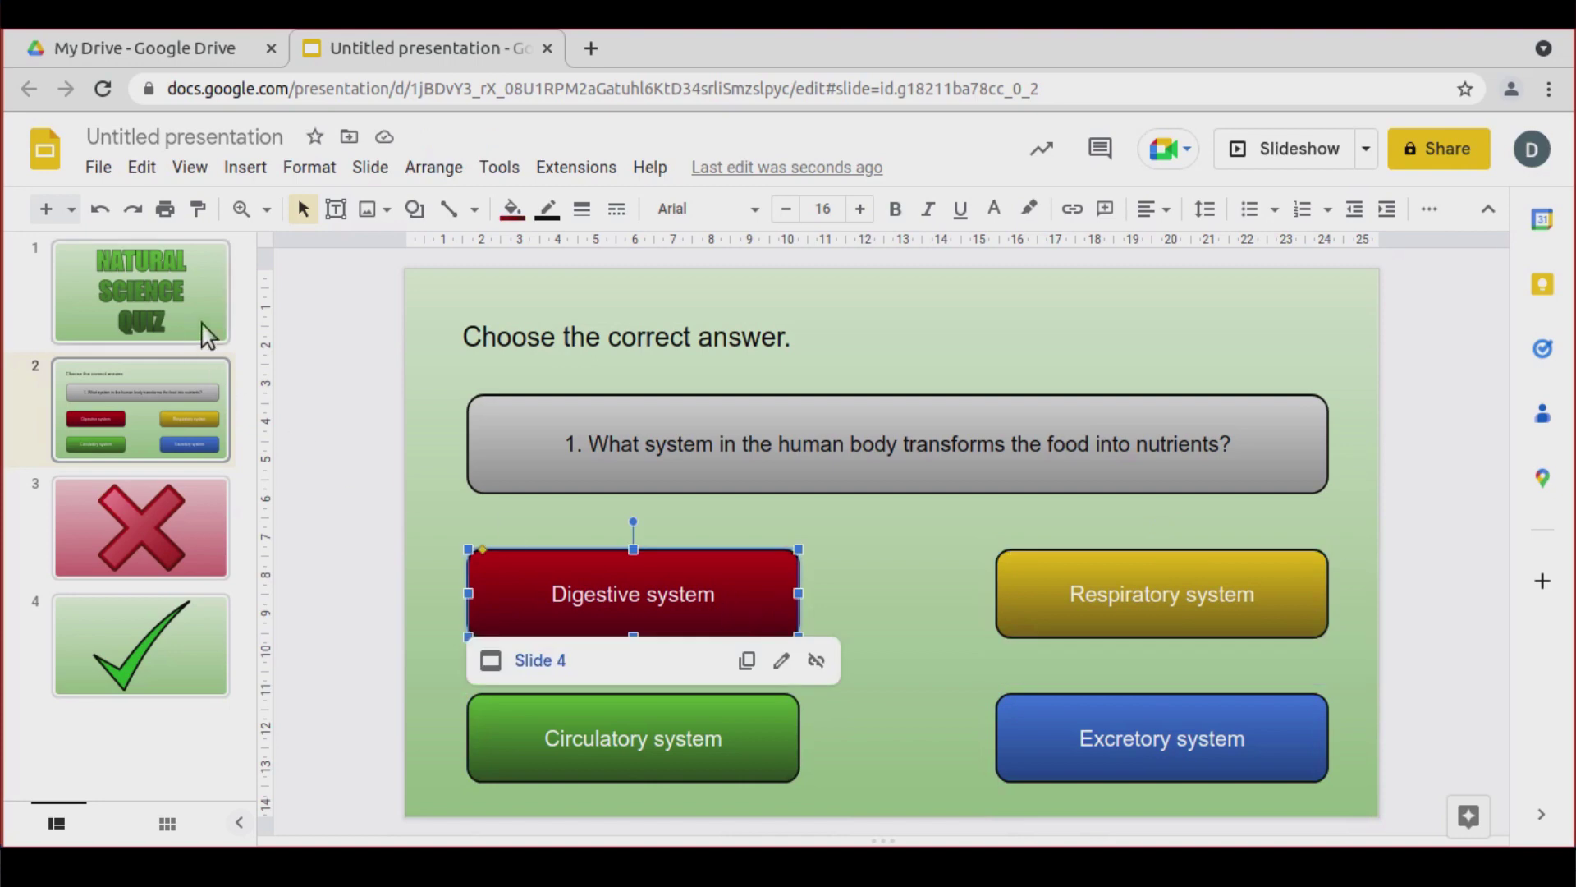
Present the quiz, test the Digestive, Respiratory and Excretory answer links, then exit
left_click(1300, 165)
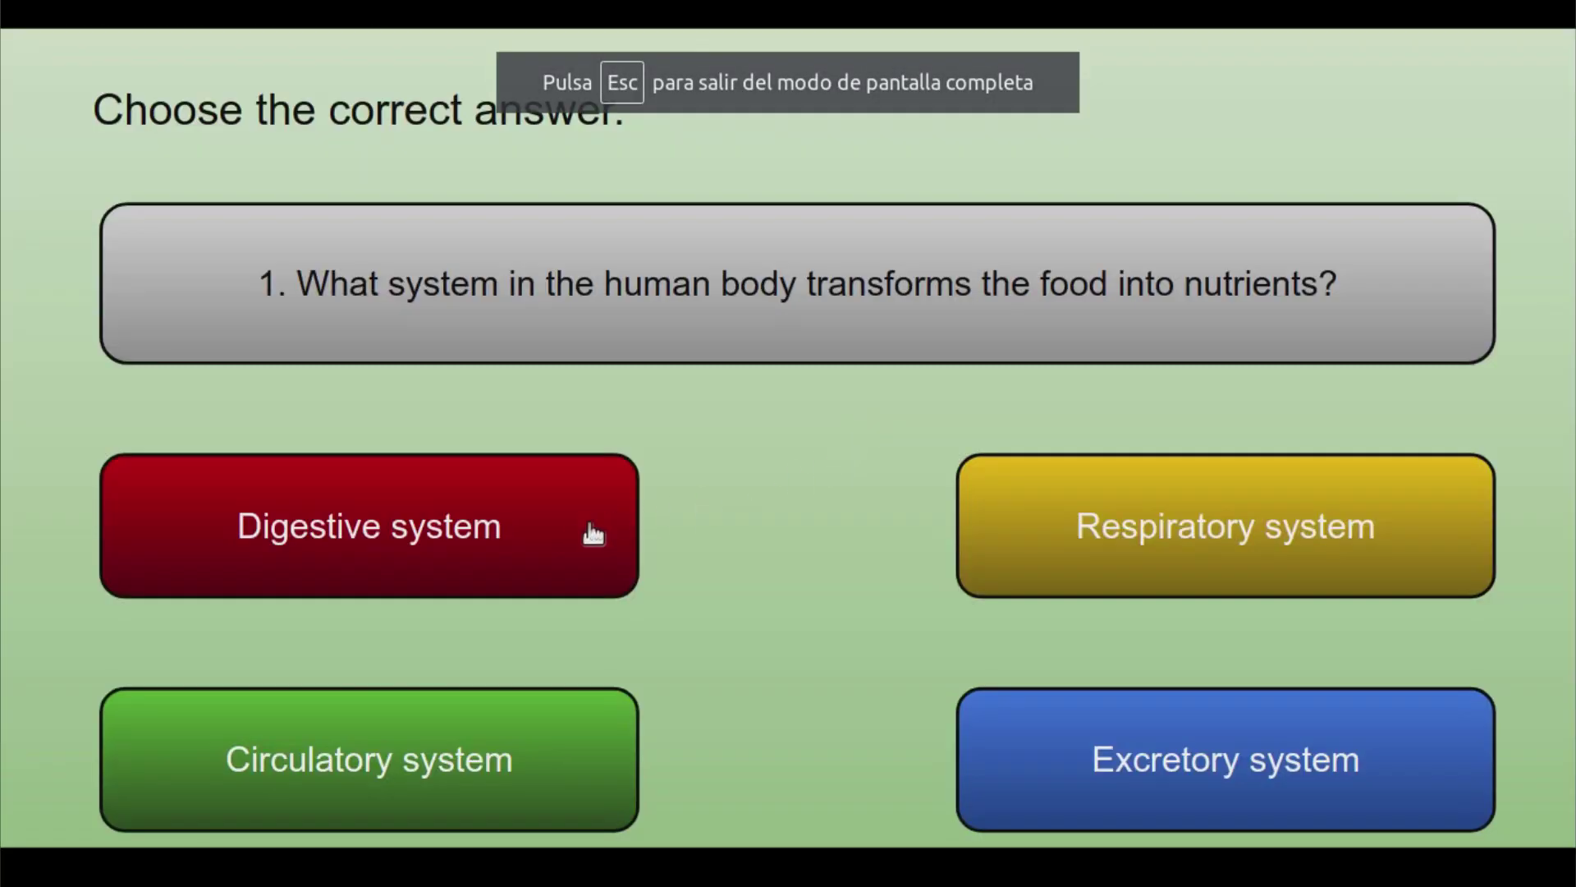
left_click(568, 542)
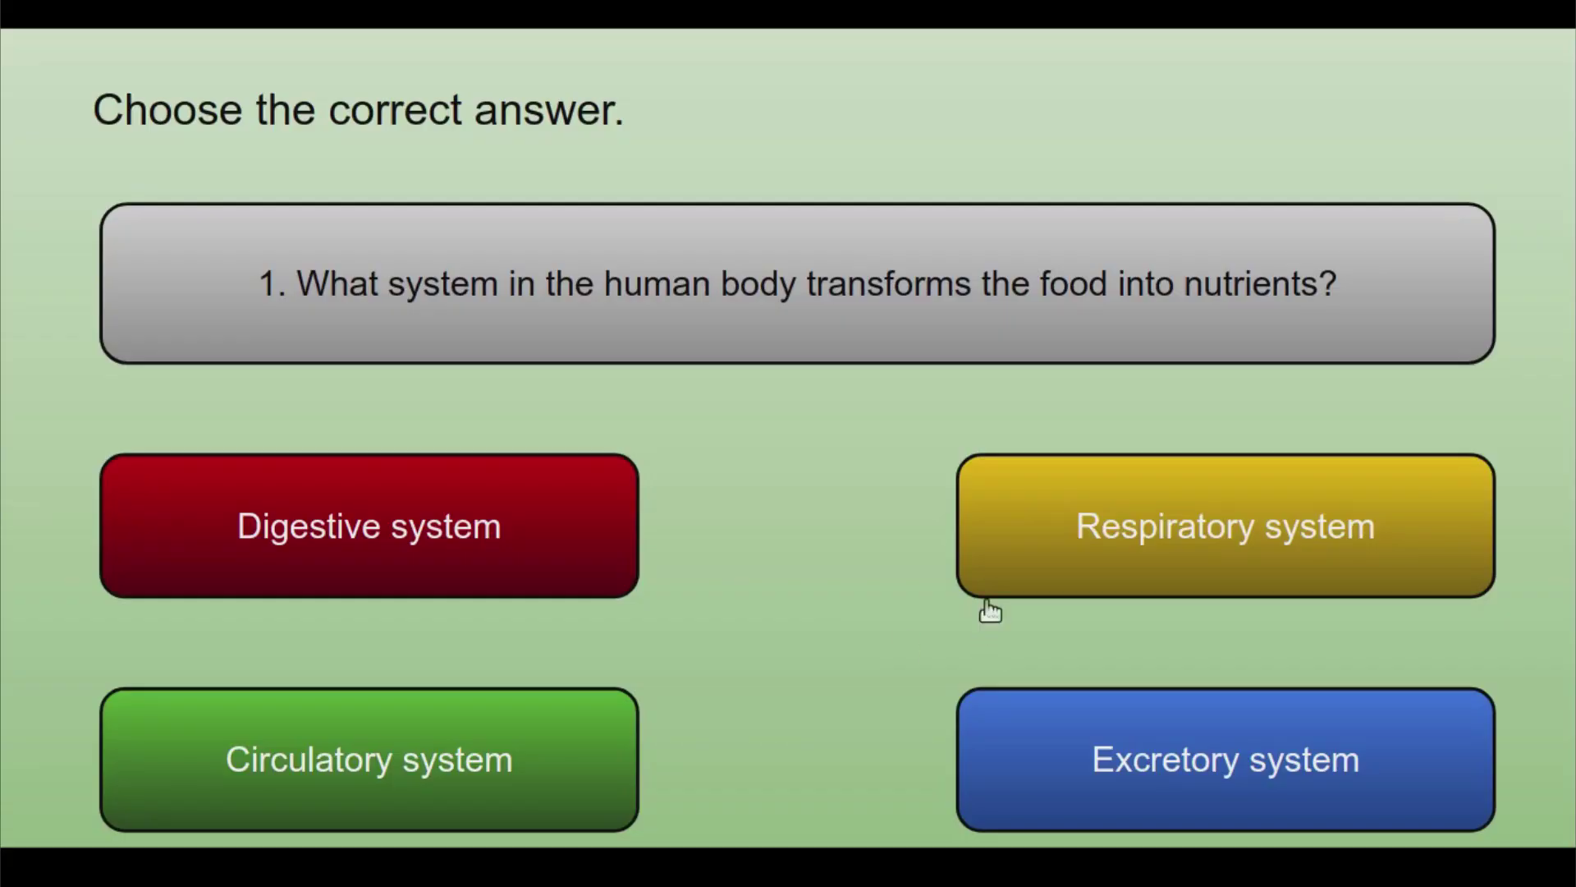
left_click(1024, 546)
left_click(1013, 735)
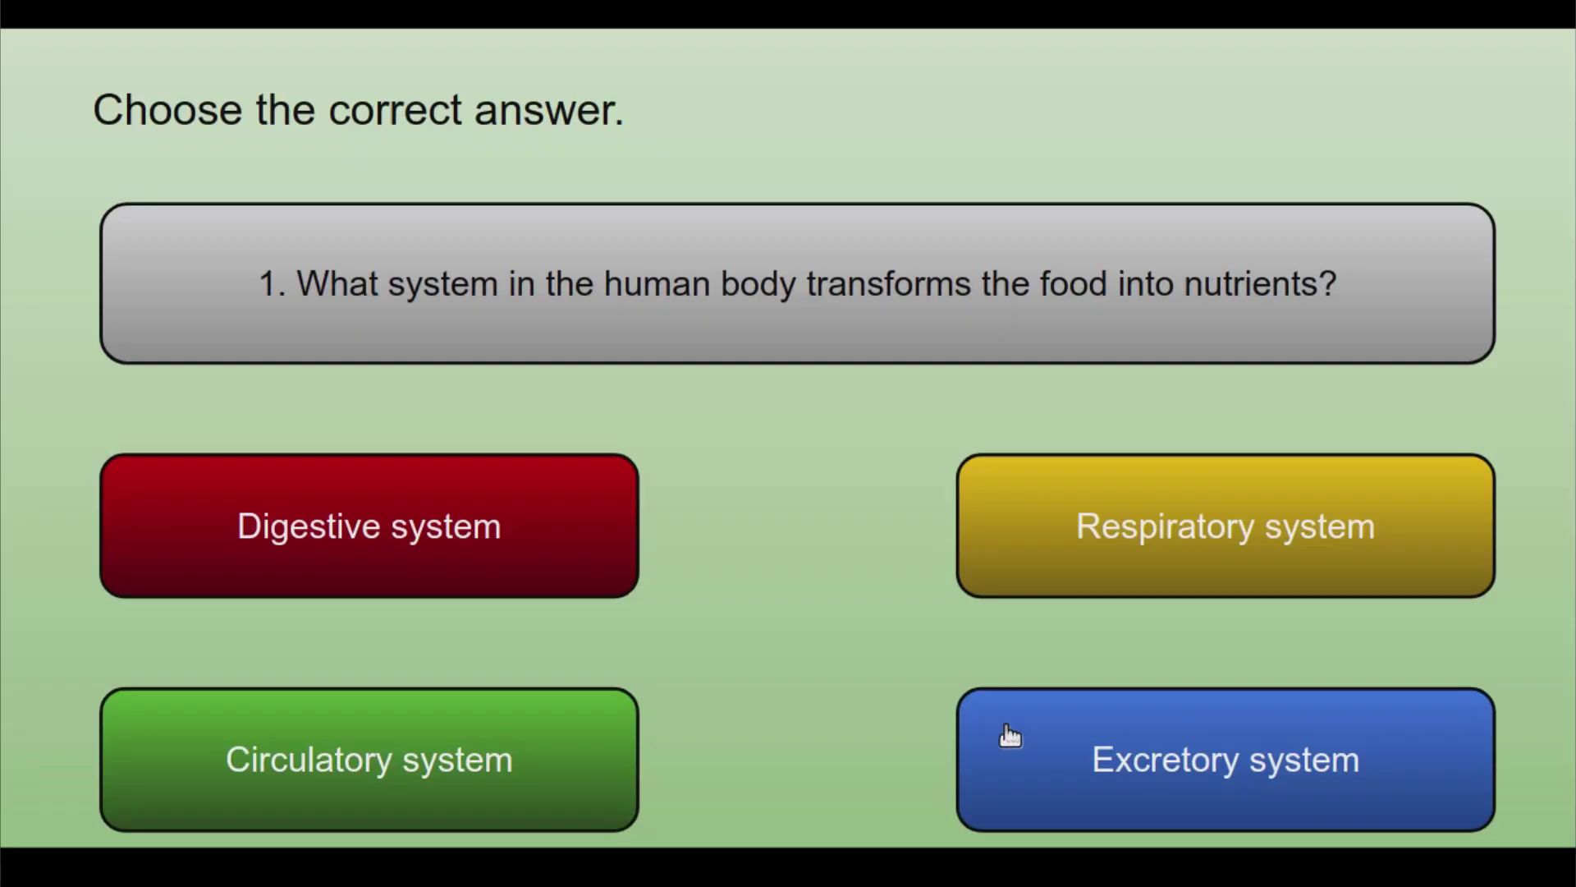
left_click(1013, 736)
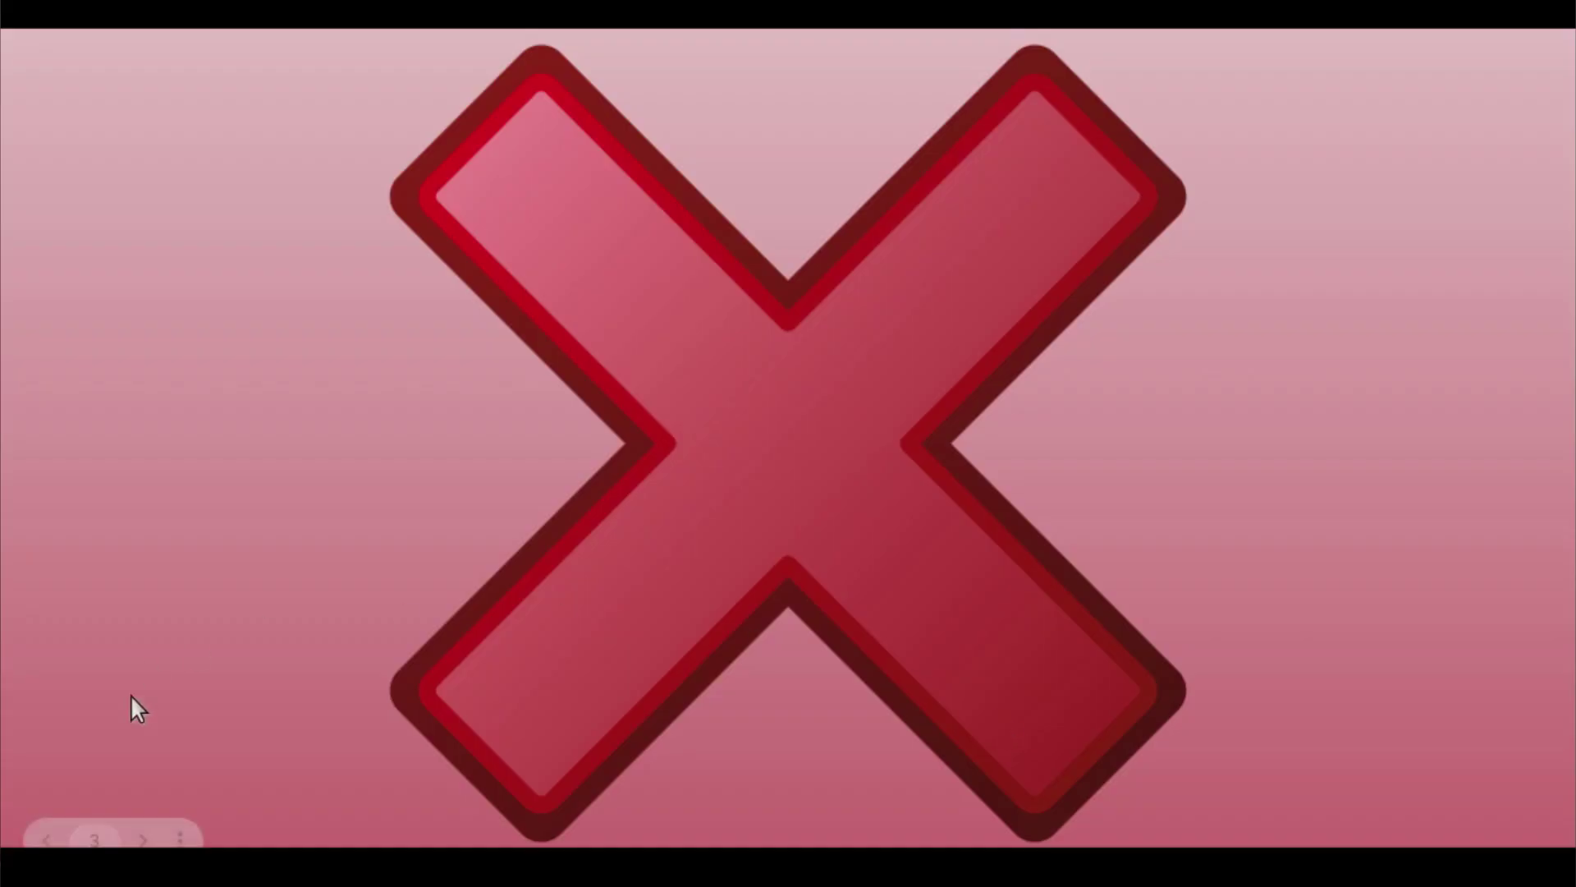
key("Escape")
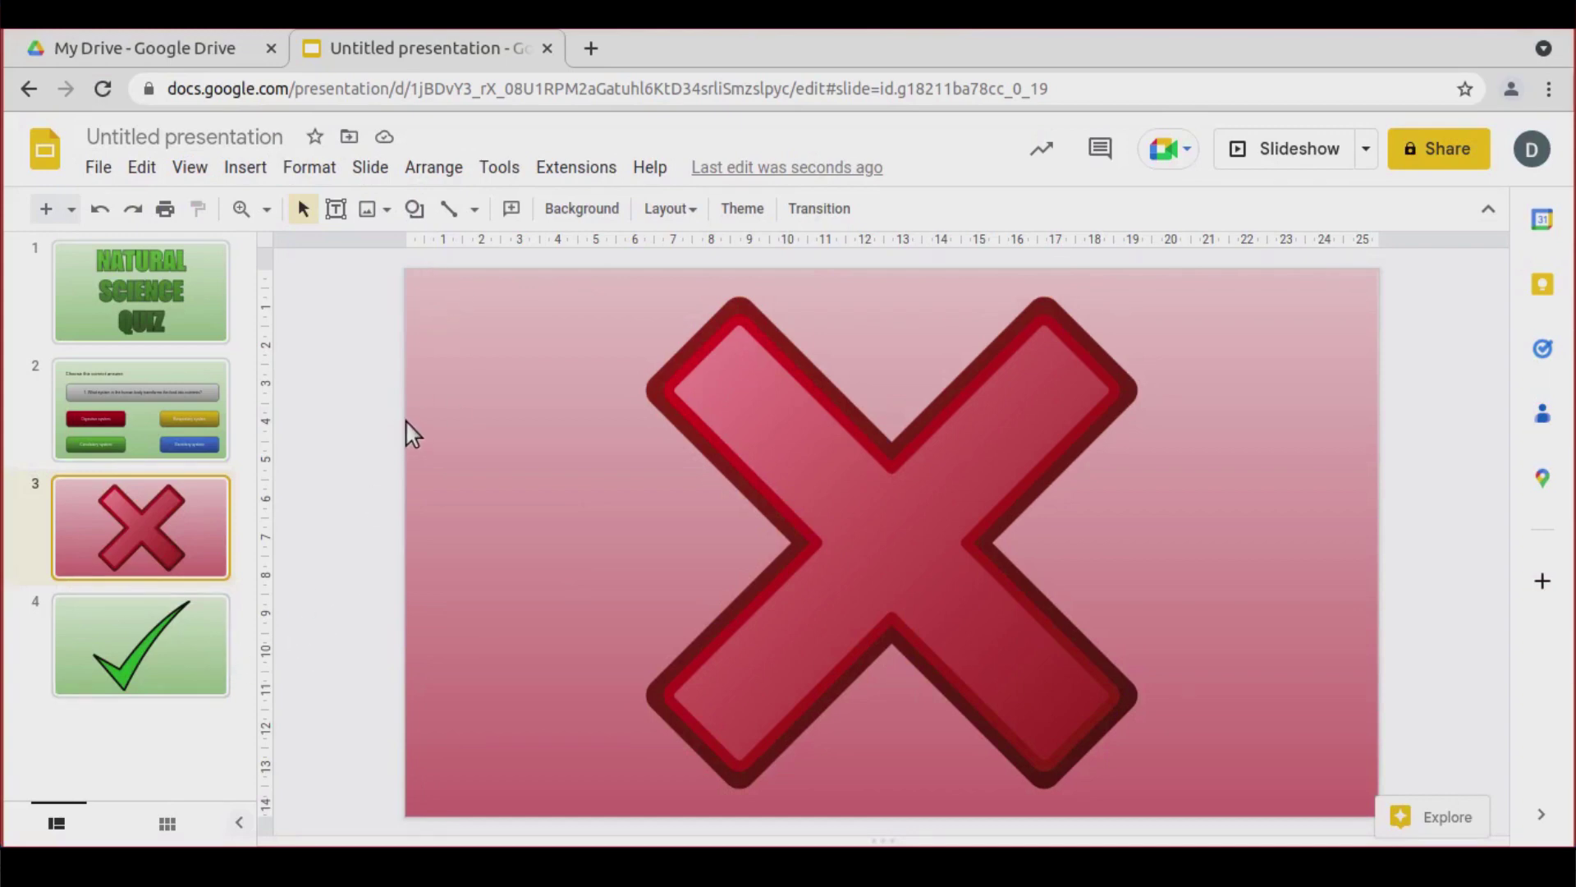
Draw a dark-red gradient left-pointing arrow at slide 3's bottom-left
left_click(415, 210)
mouse_move(590, 293)
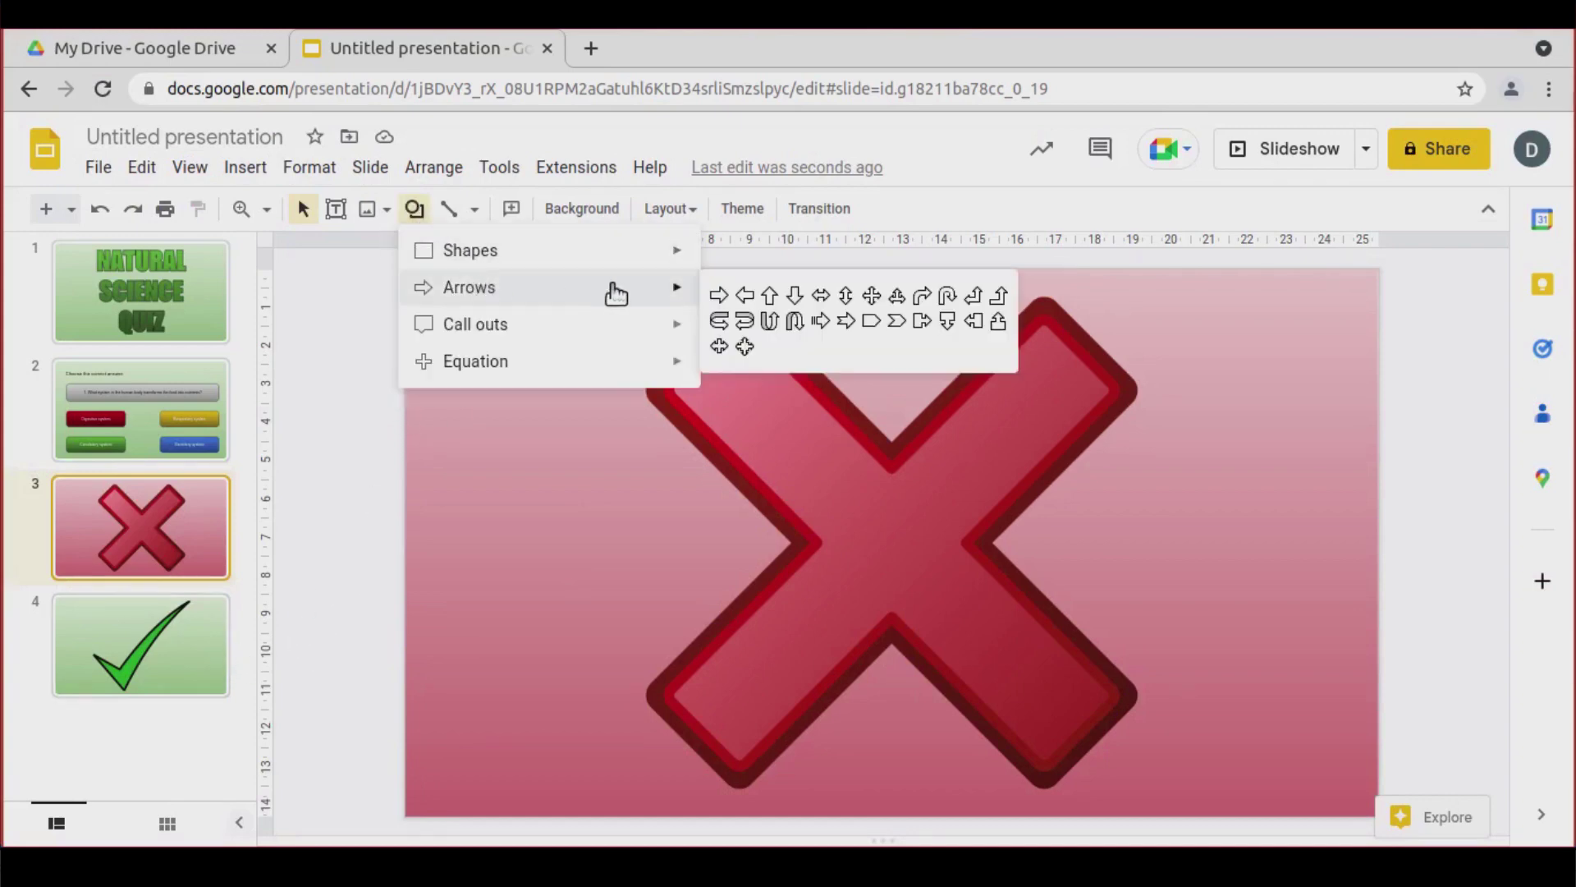
left_click(745, 294)
left_click_drag(443, 702, 622, 792)
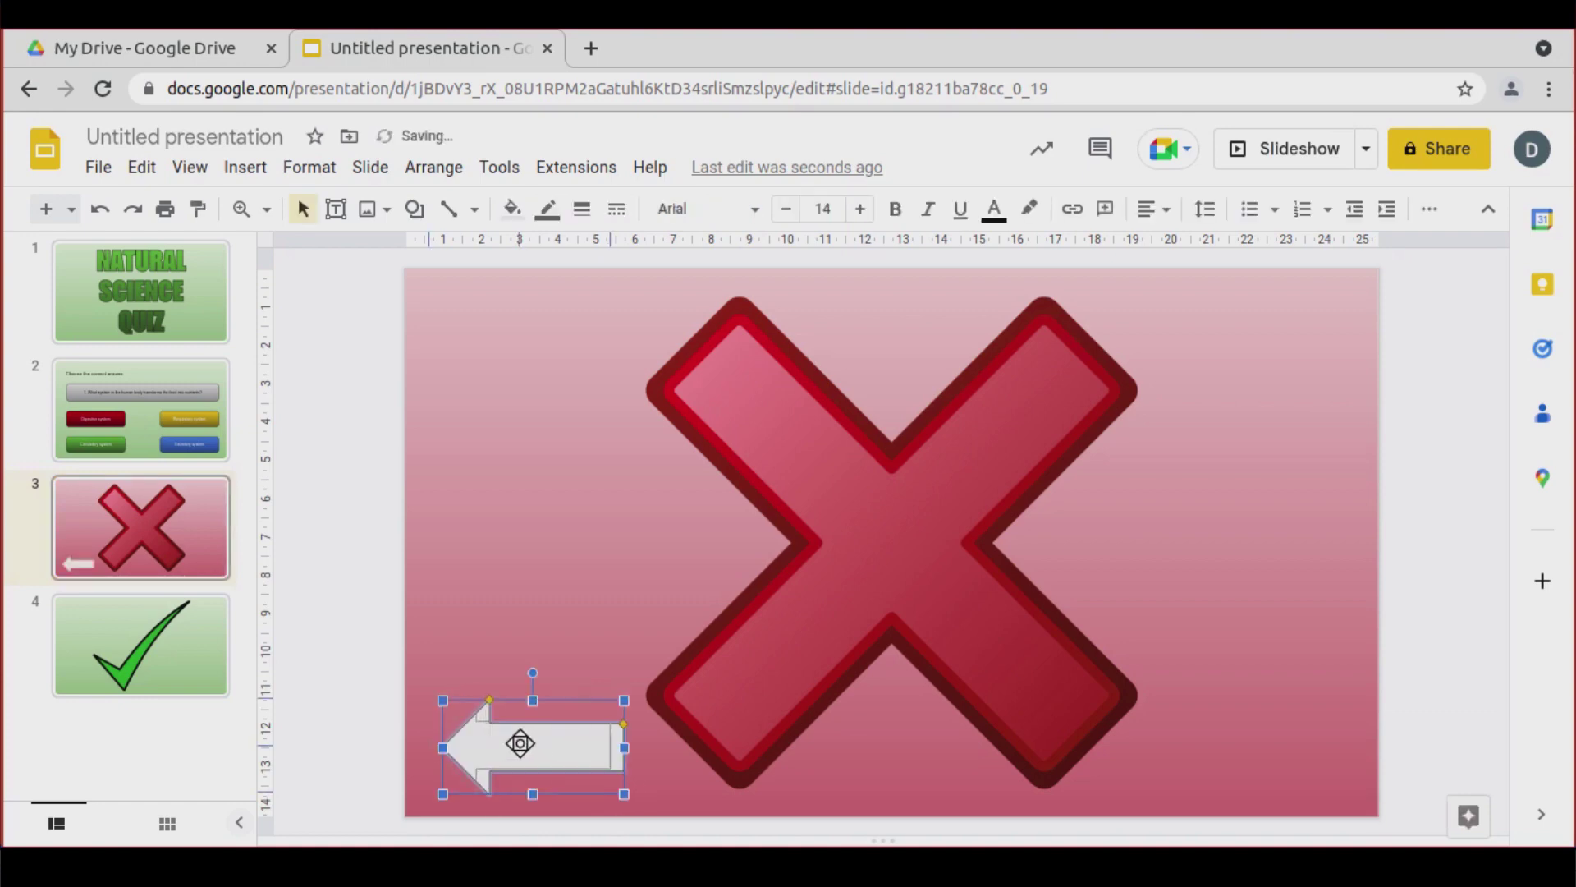
left_click_drag(517, 742, 502, 739)
left_click(512, 208)
left_click(669, 253)
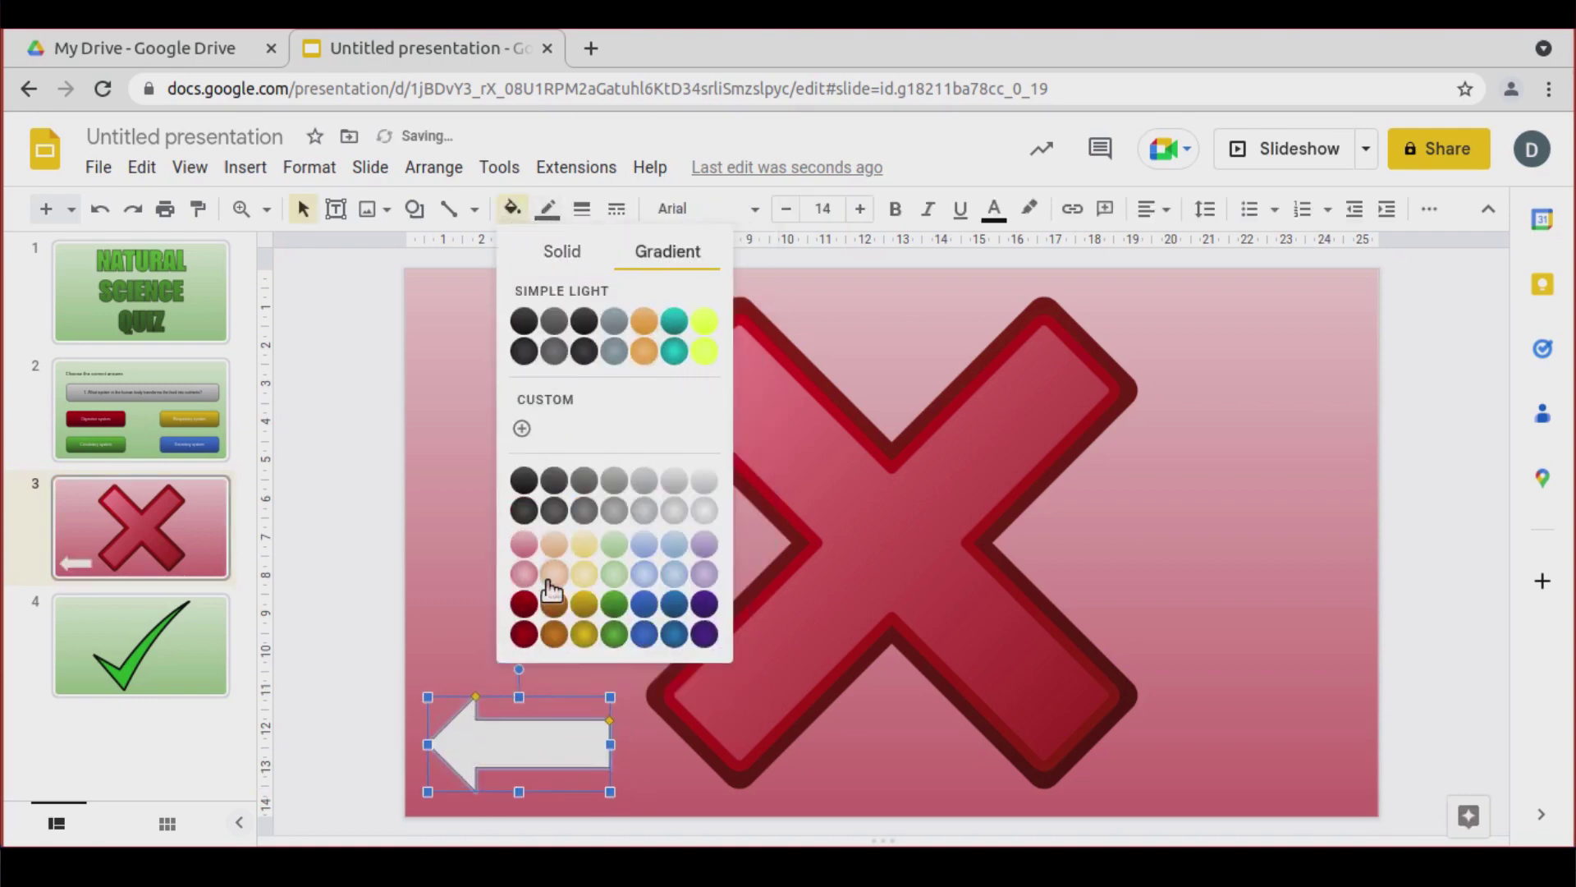
left_click(547, 573)
Label the arrow TRY AGAIN in centred, bold, white text
double_click(506, 739)
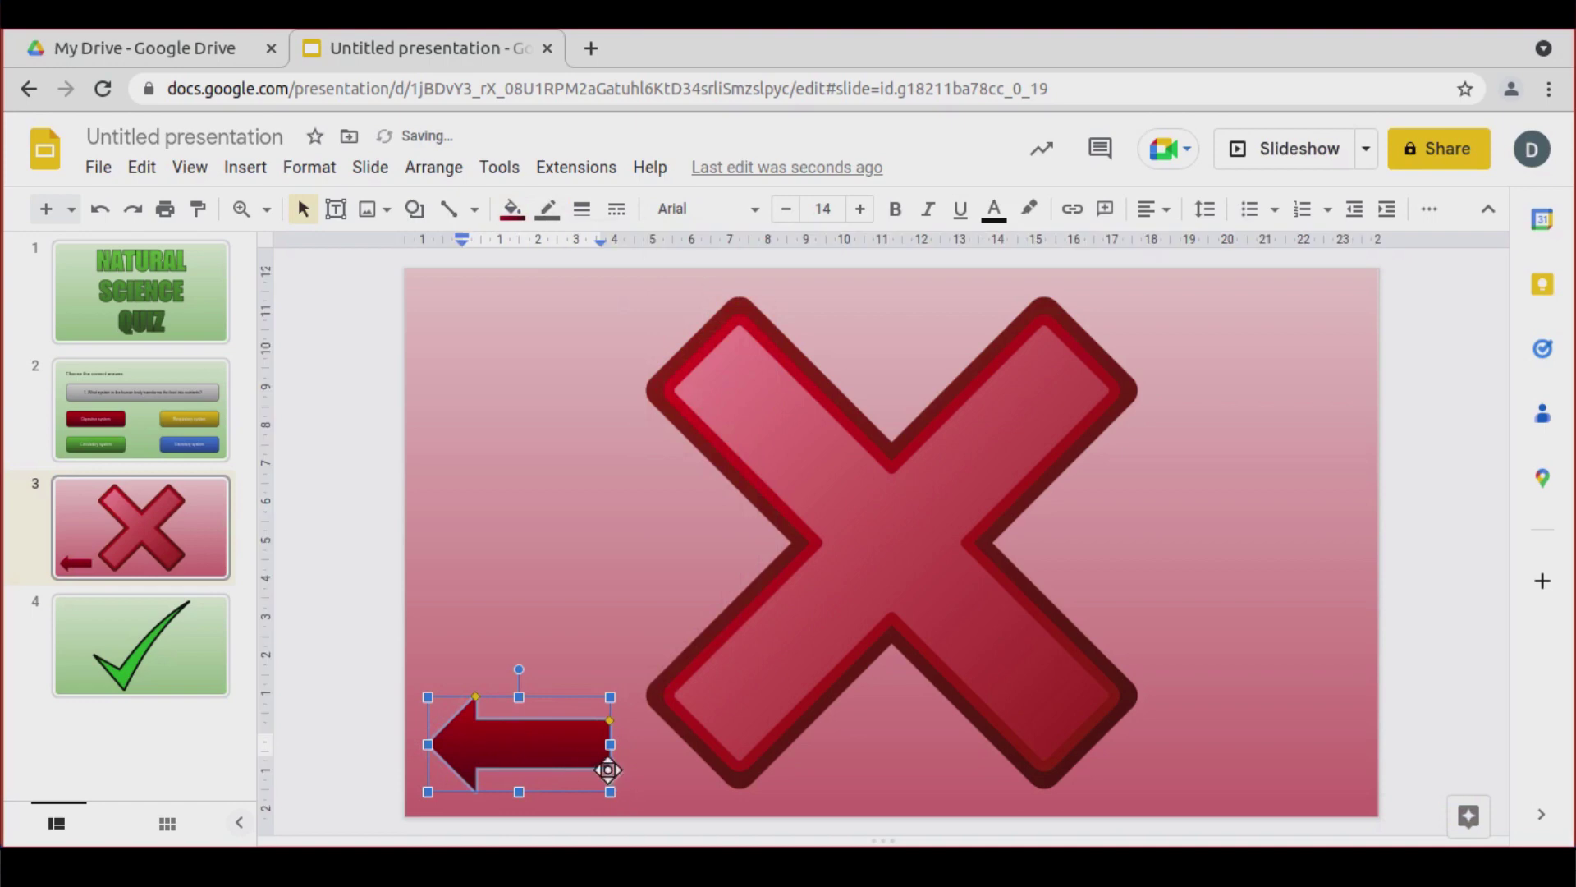
type("TRY AGAIN")
left_click(525, 657)
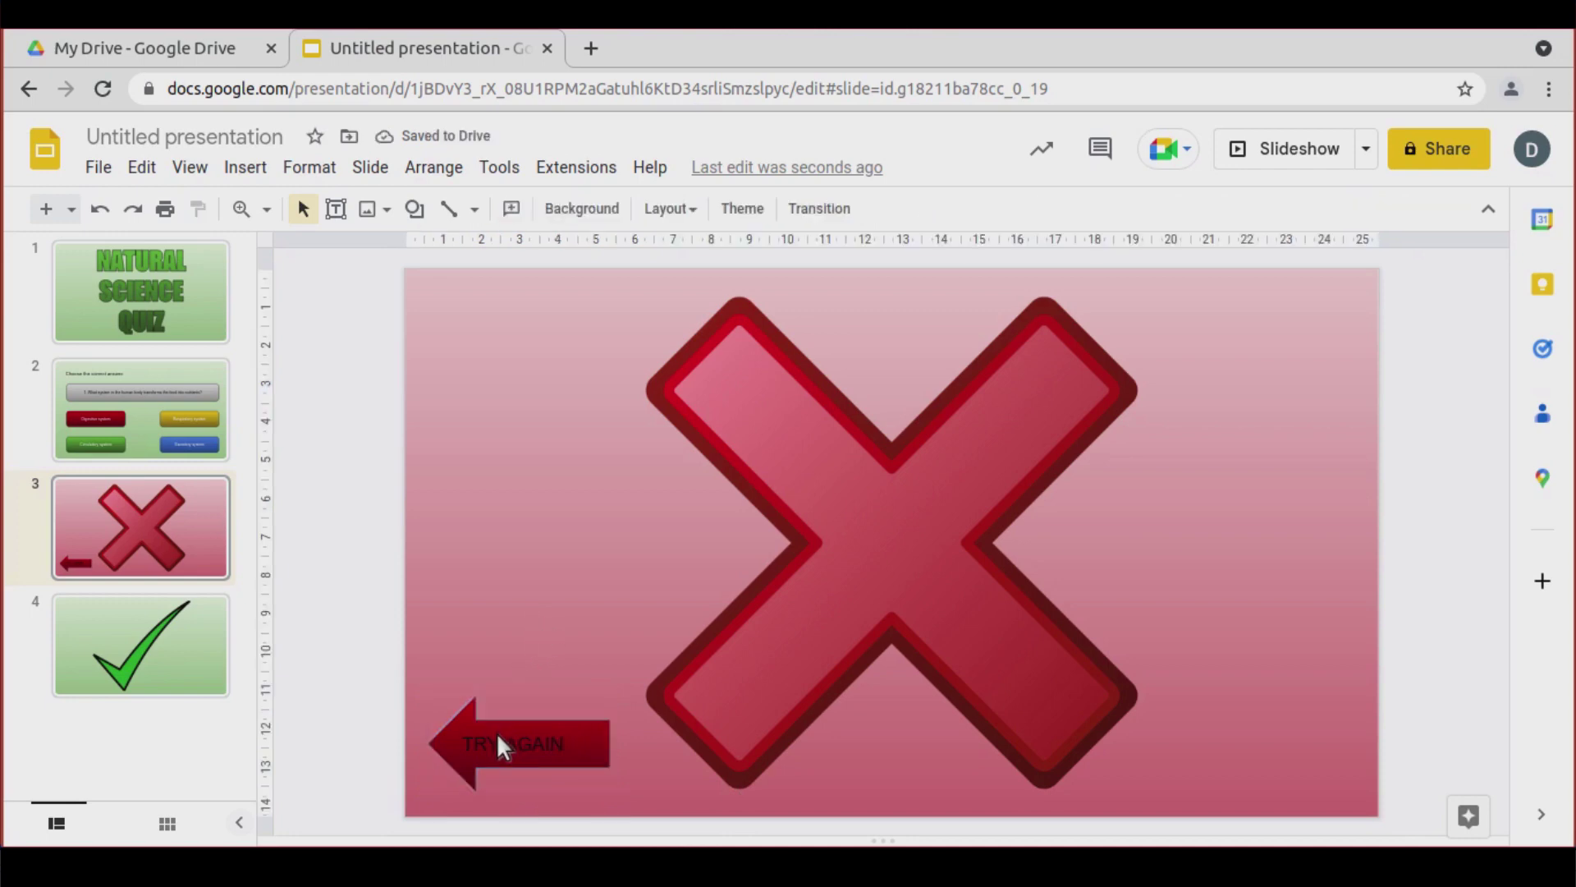
left_click(447, 743)
left_click_drag(575, 744, 444, 745)
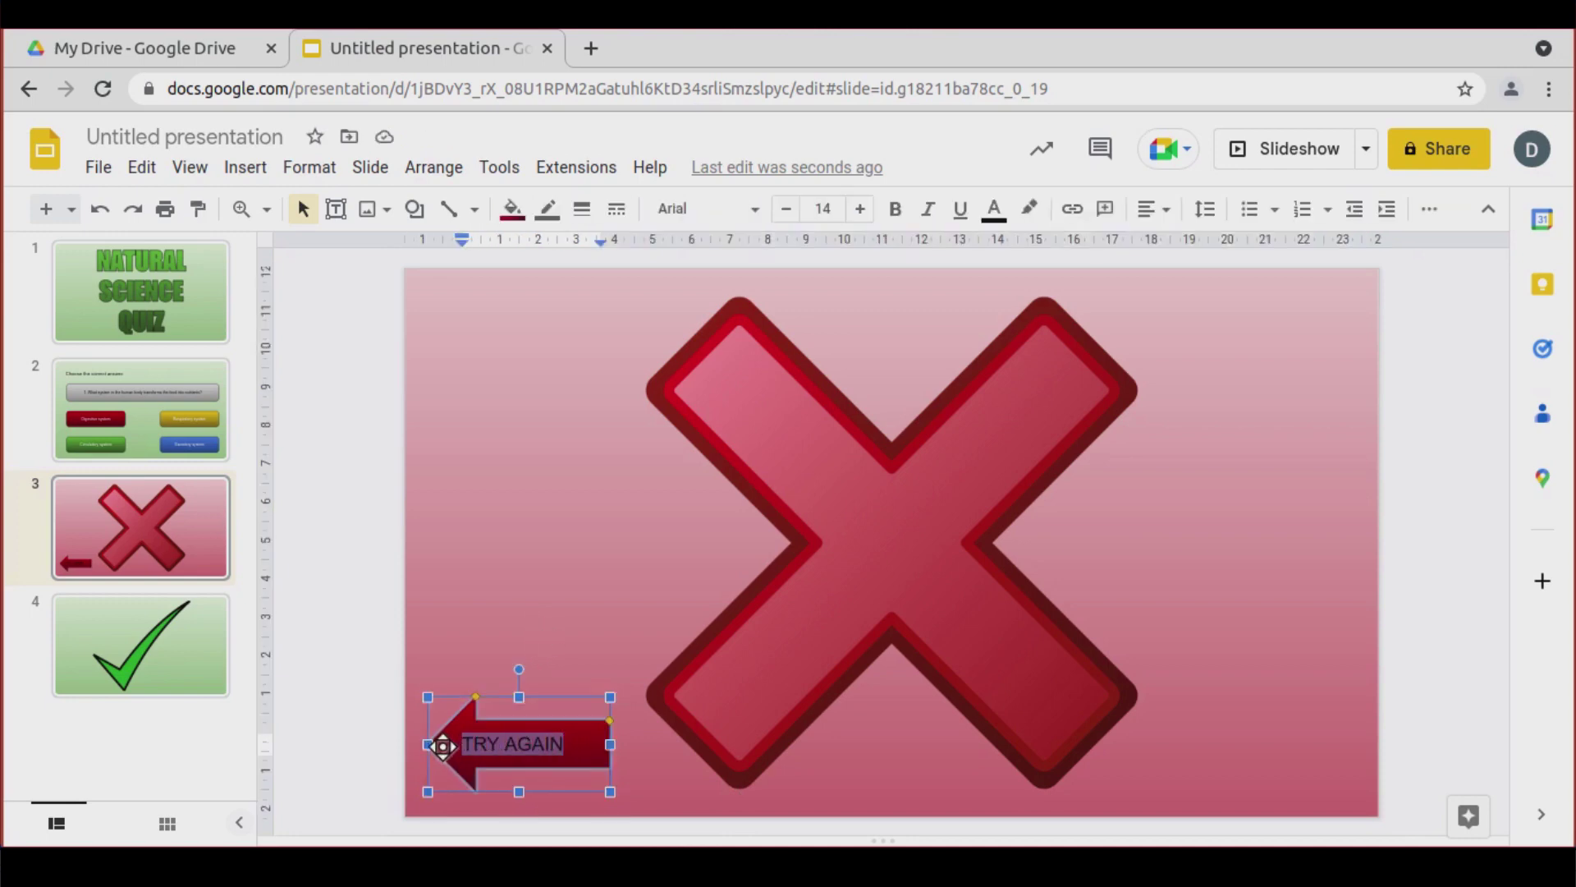
left_click(1153, 209)
left_click(1180, 243)
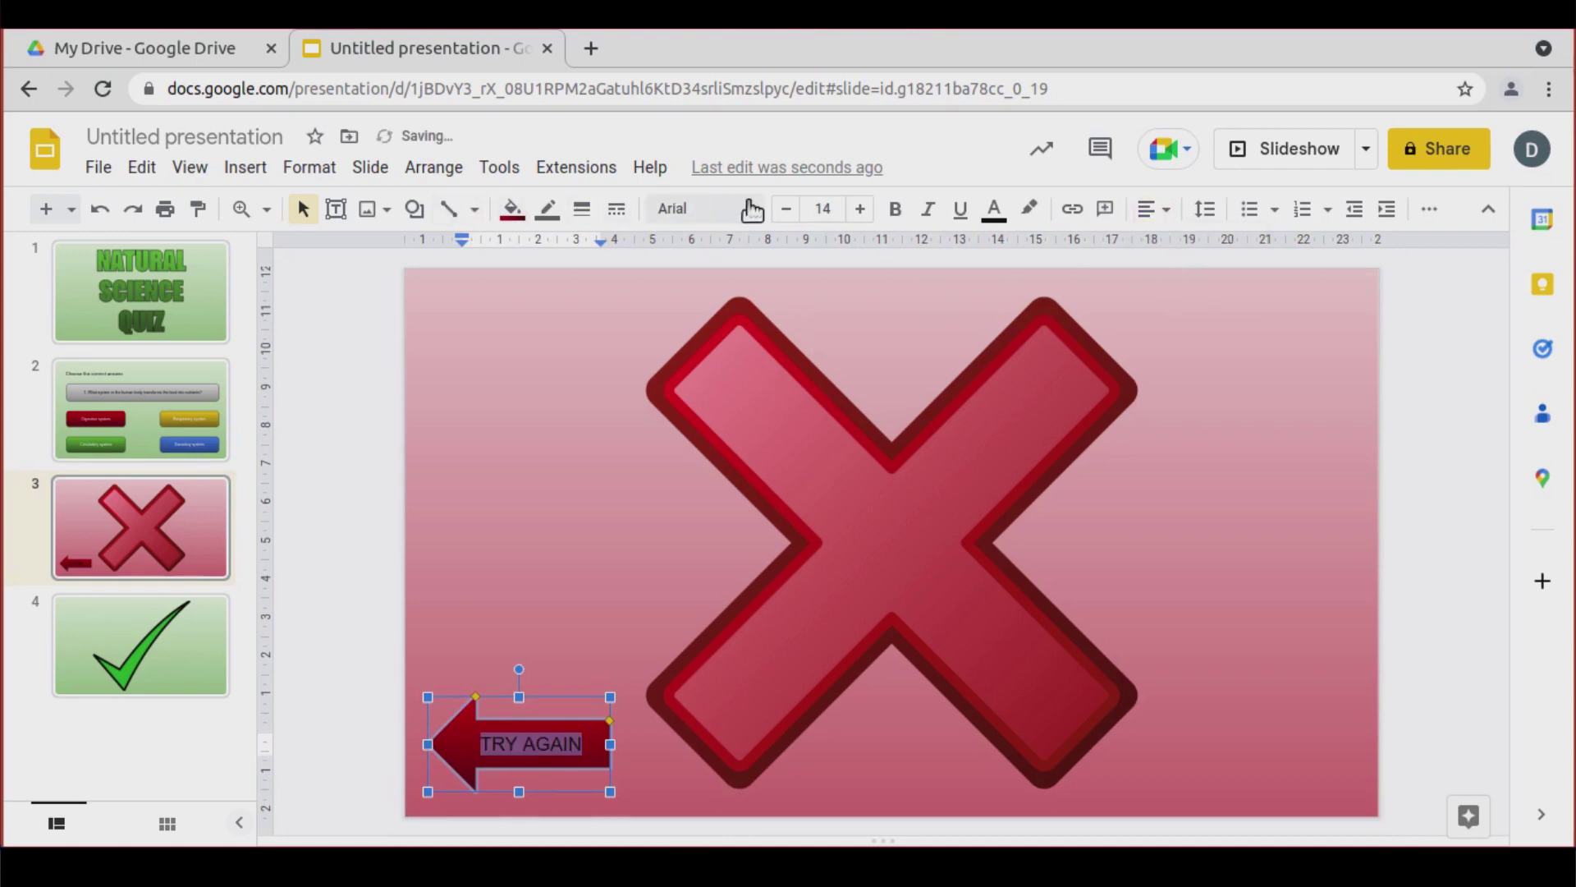
left_click(895, 209)
left_click(994, 212)
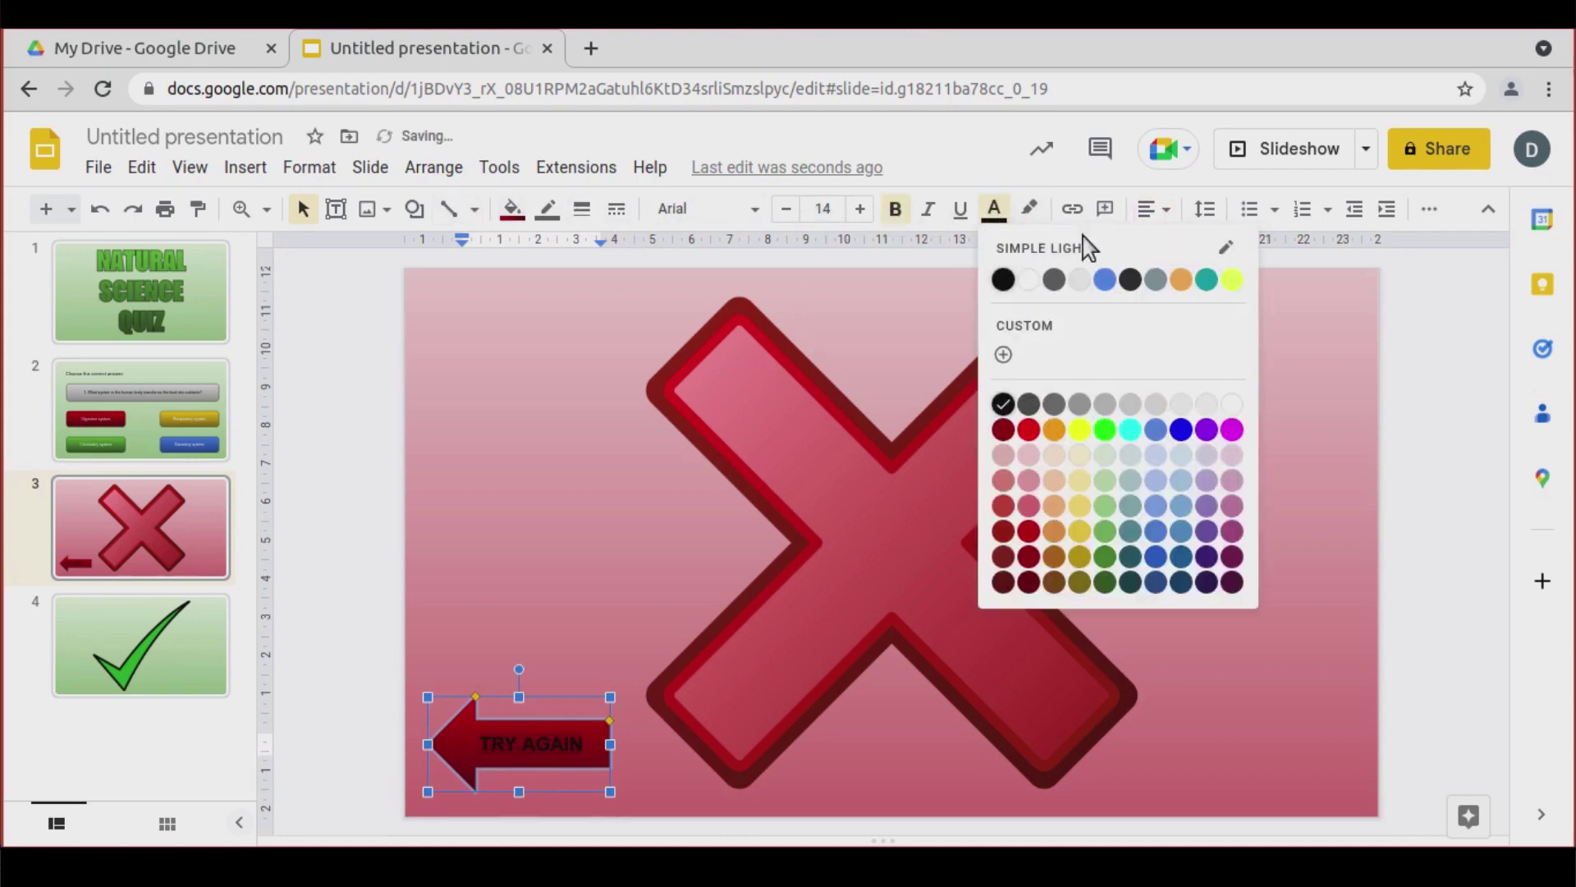
left_click(1229, 408)
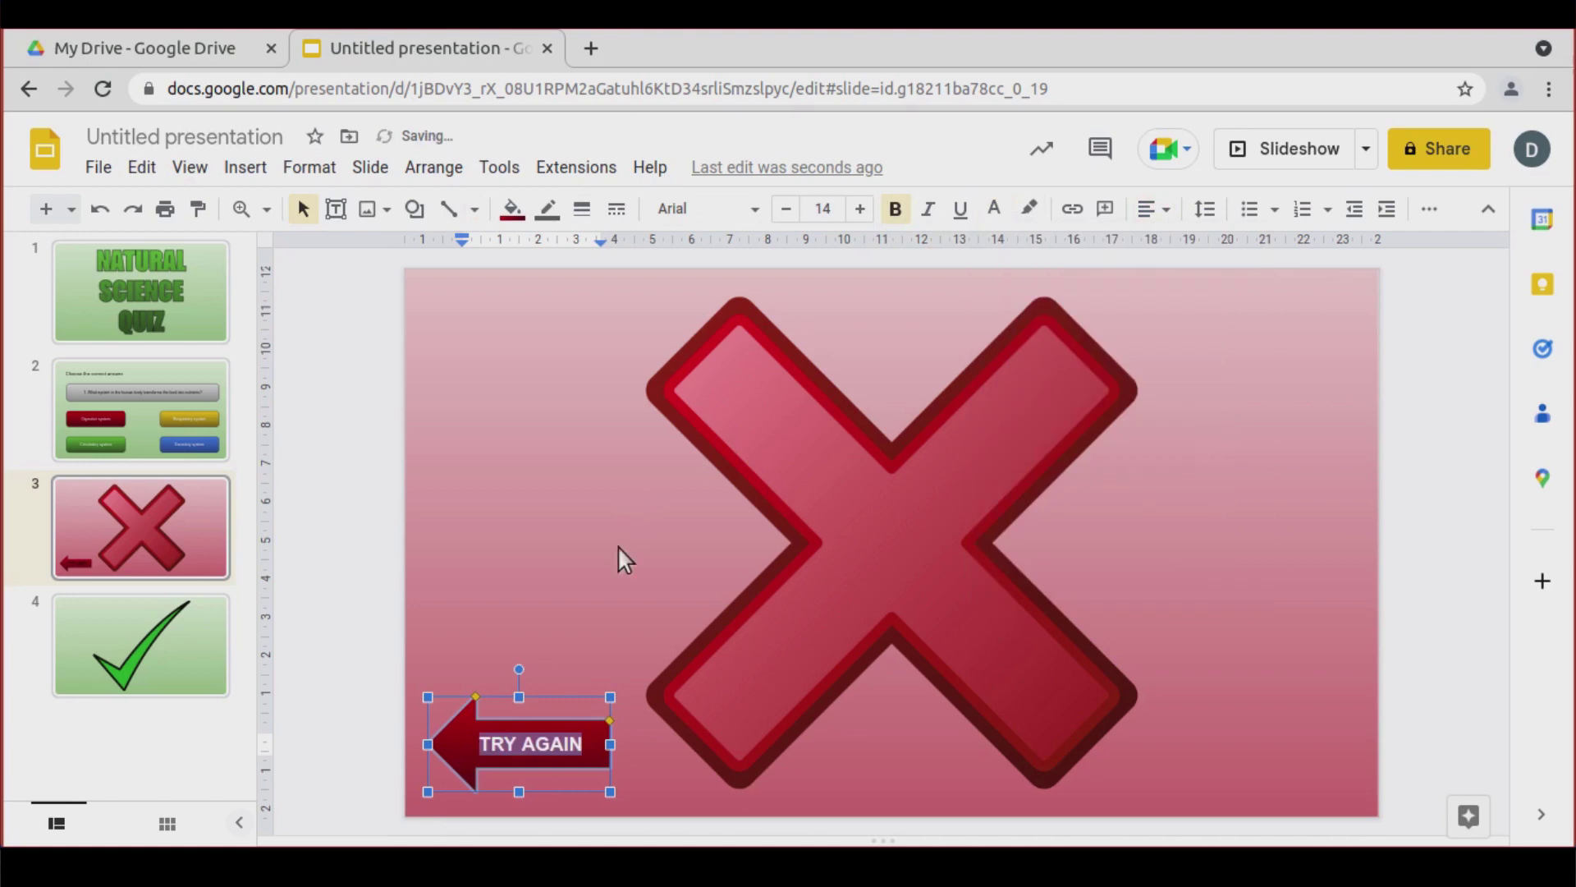
left_click(551, 519)
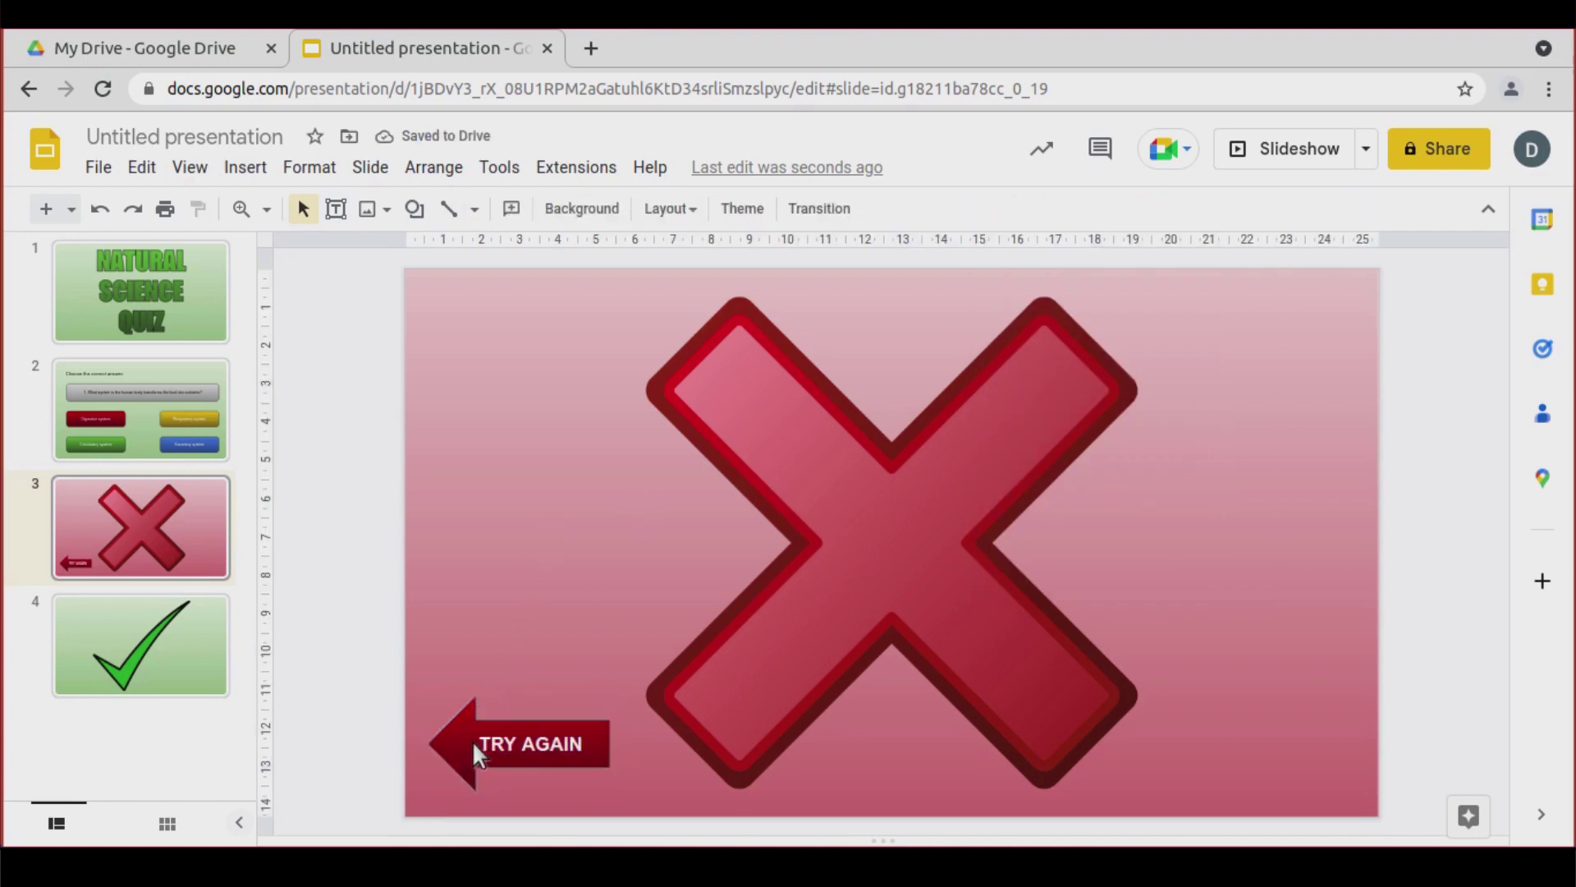
Link the TRY AGAIN arrow to the previous slide
left_click(508, 745)
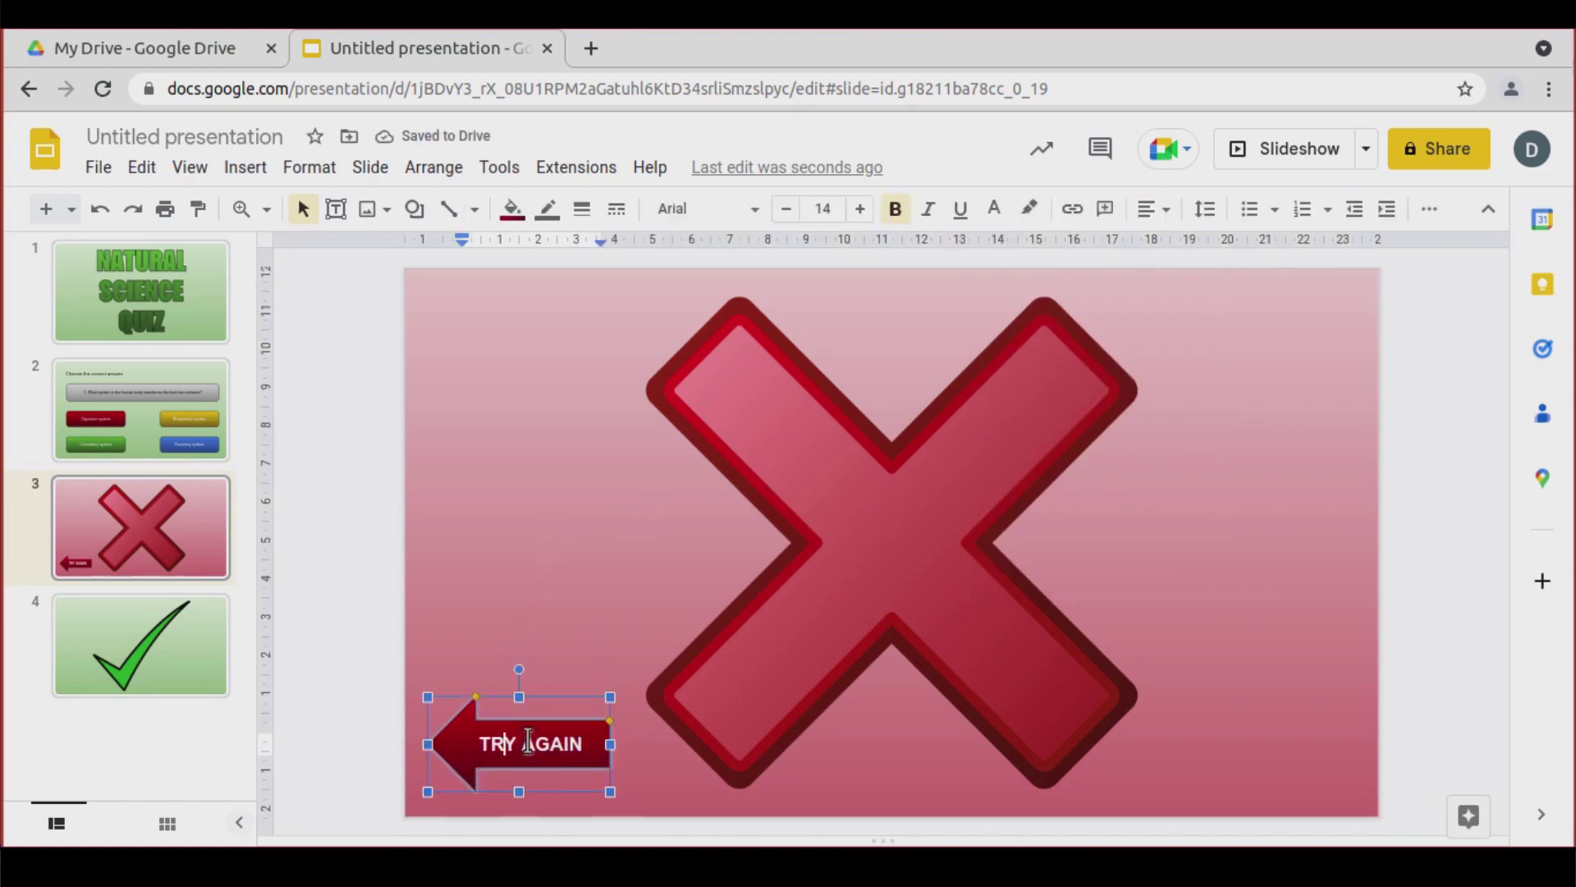
left_click(449, 591)
left_click(450, 738)
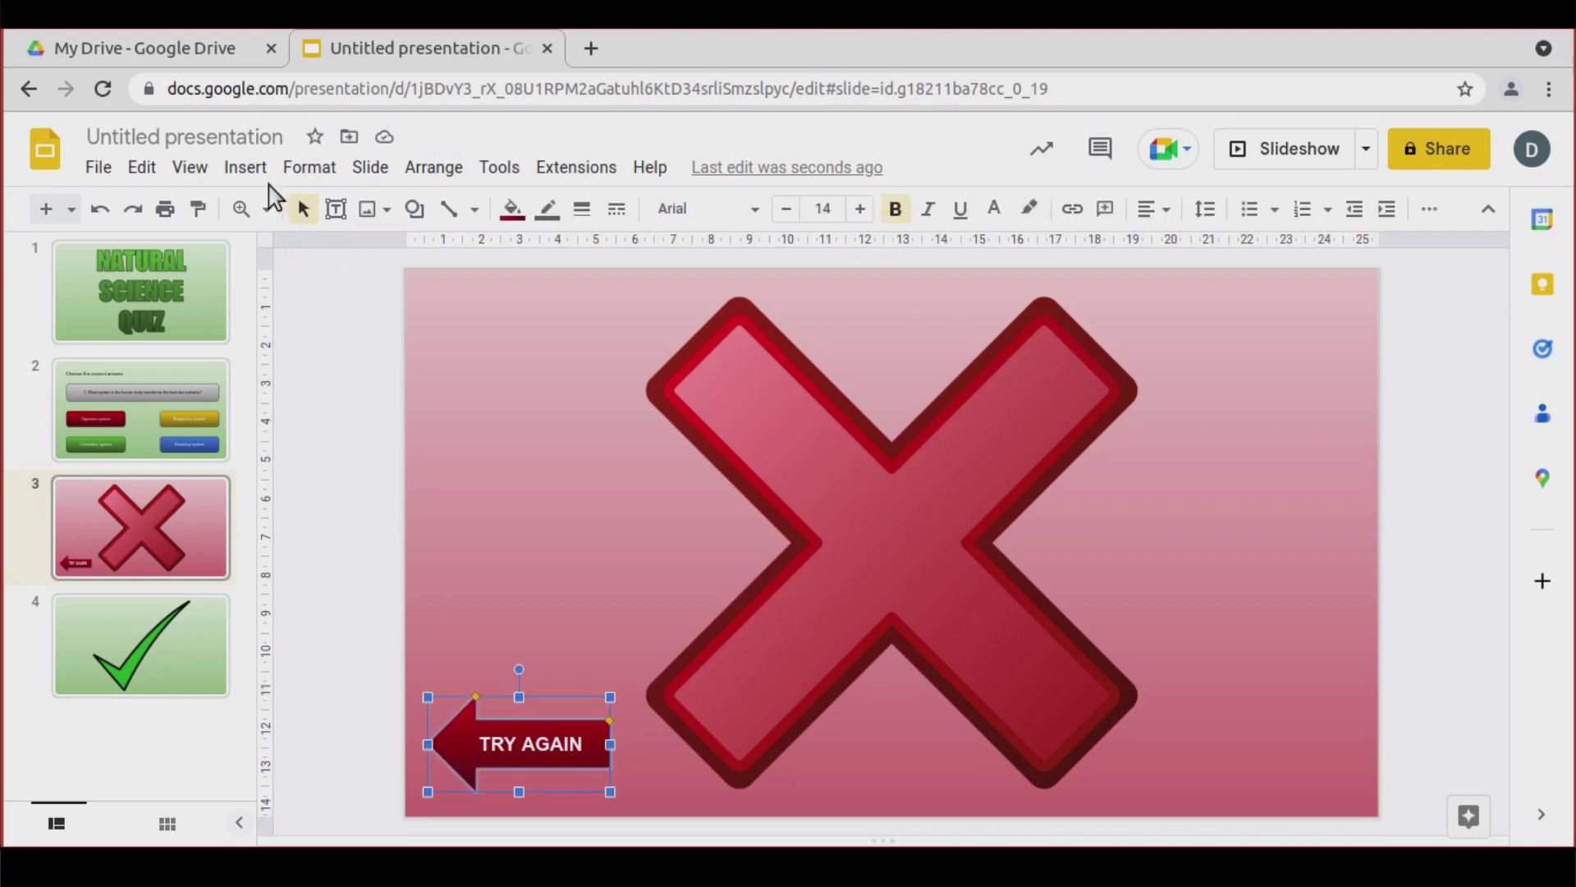
left_click(249, 168)
left_click(409, 693)
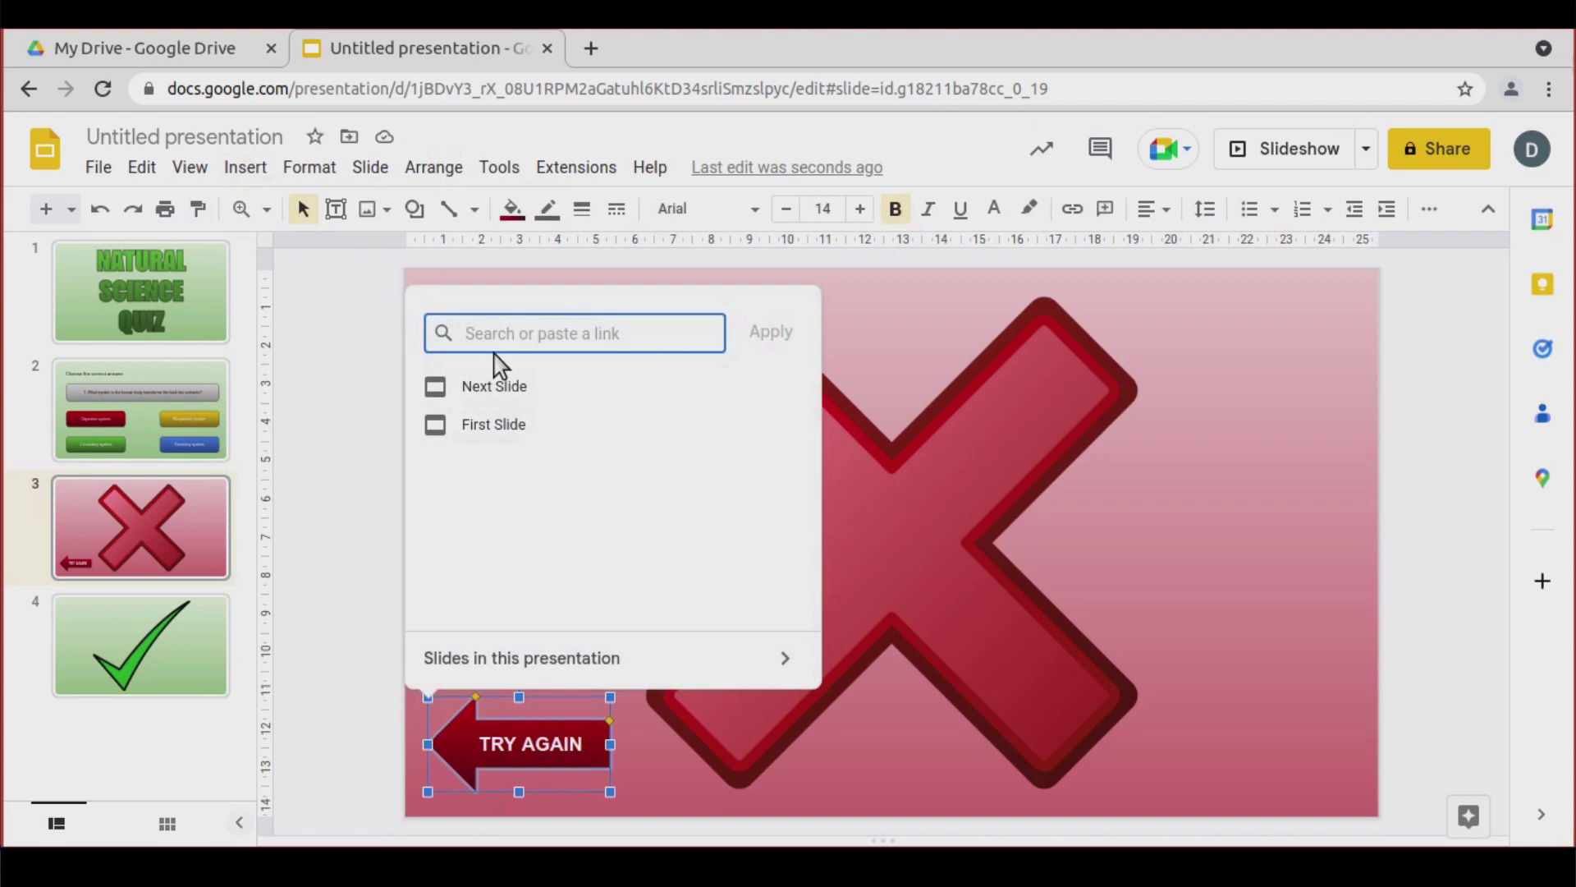
type("PREVIOUS")
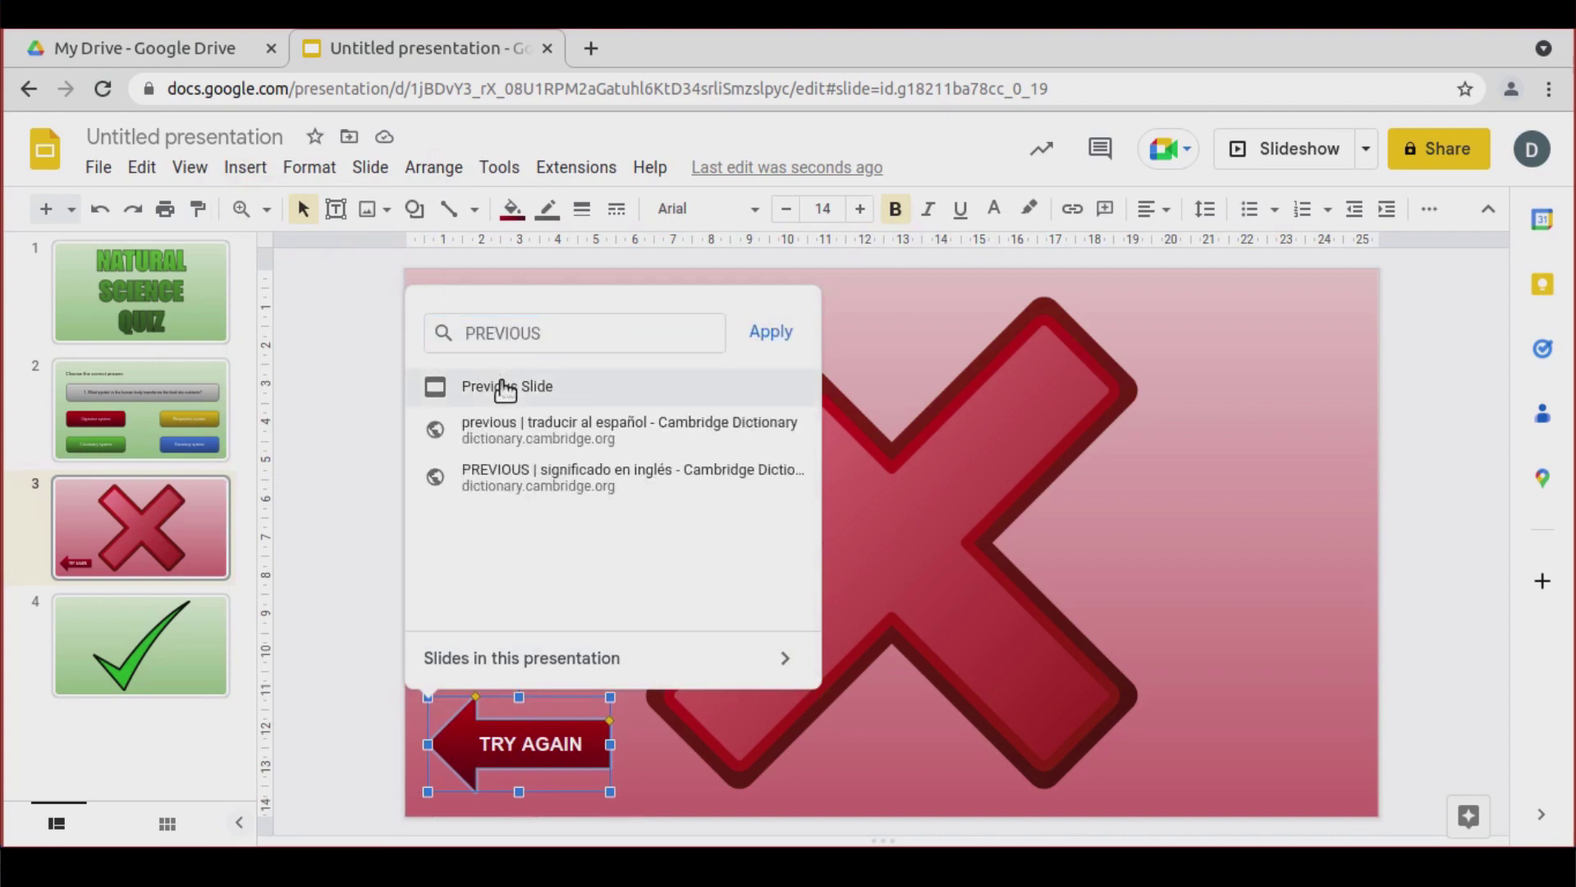
left_click(502, 386)
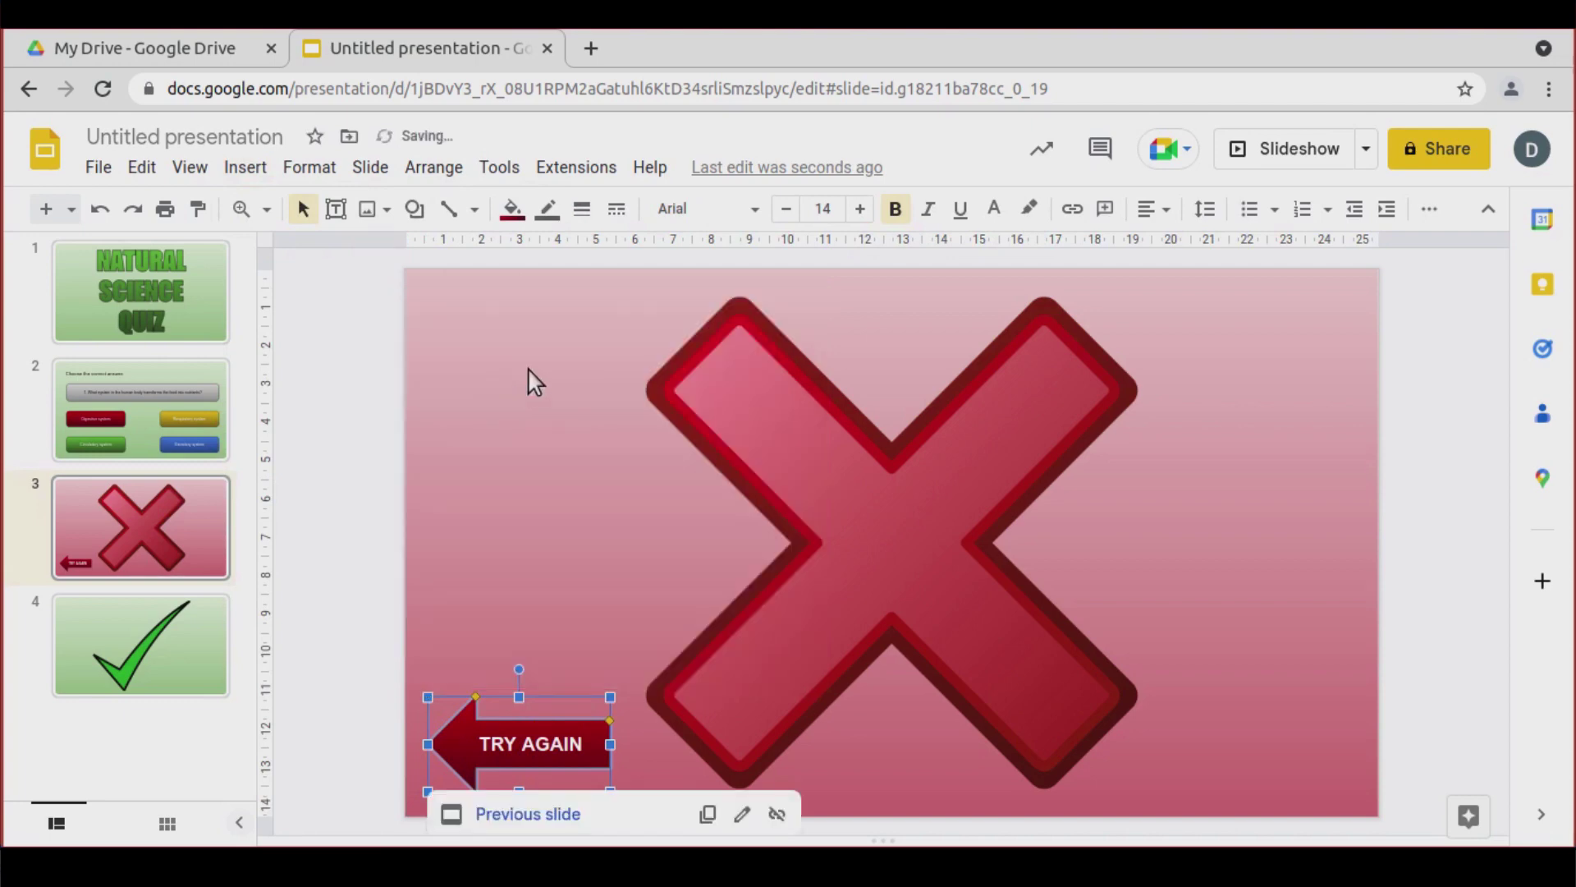
left_click(204, 667)
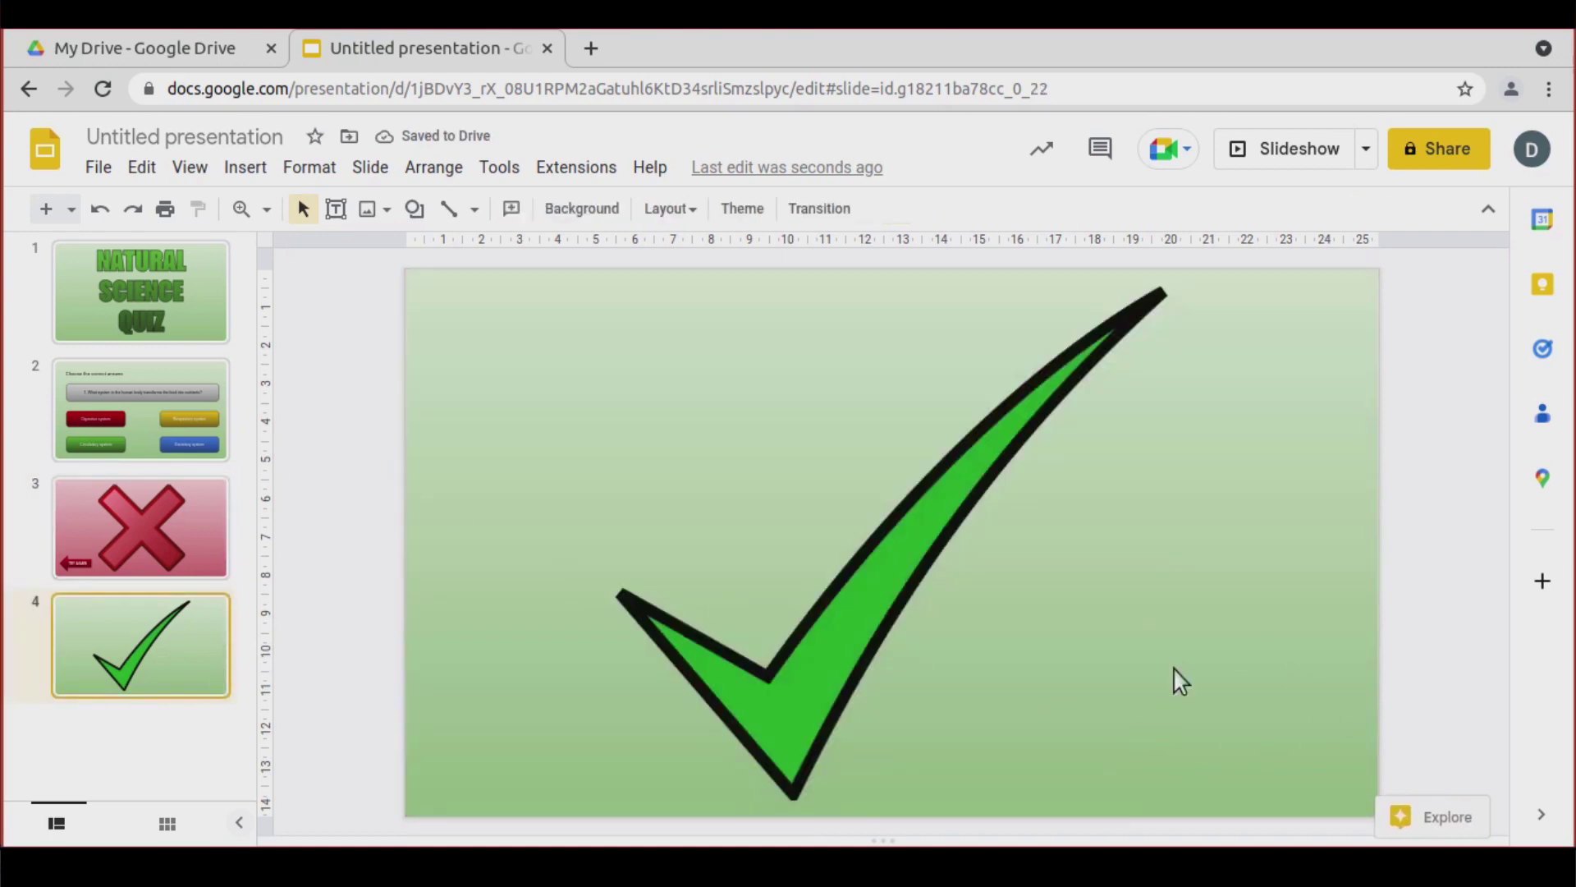
Draw a right arrow at the checkmark slide's bottom right with a green gradient fill
left_click(415, 211)
mouse_move(477, 296)
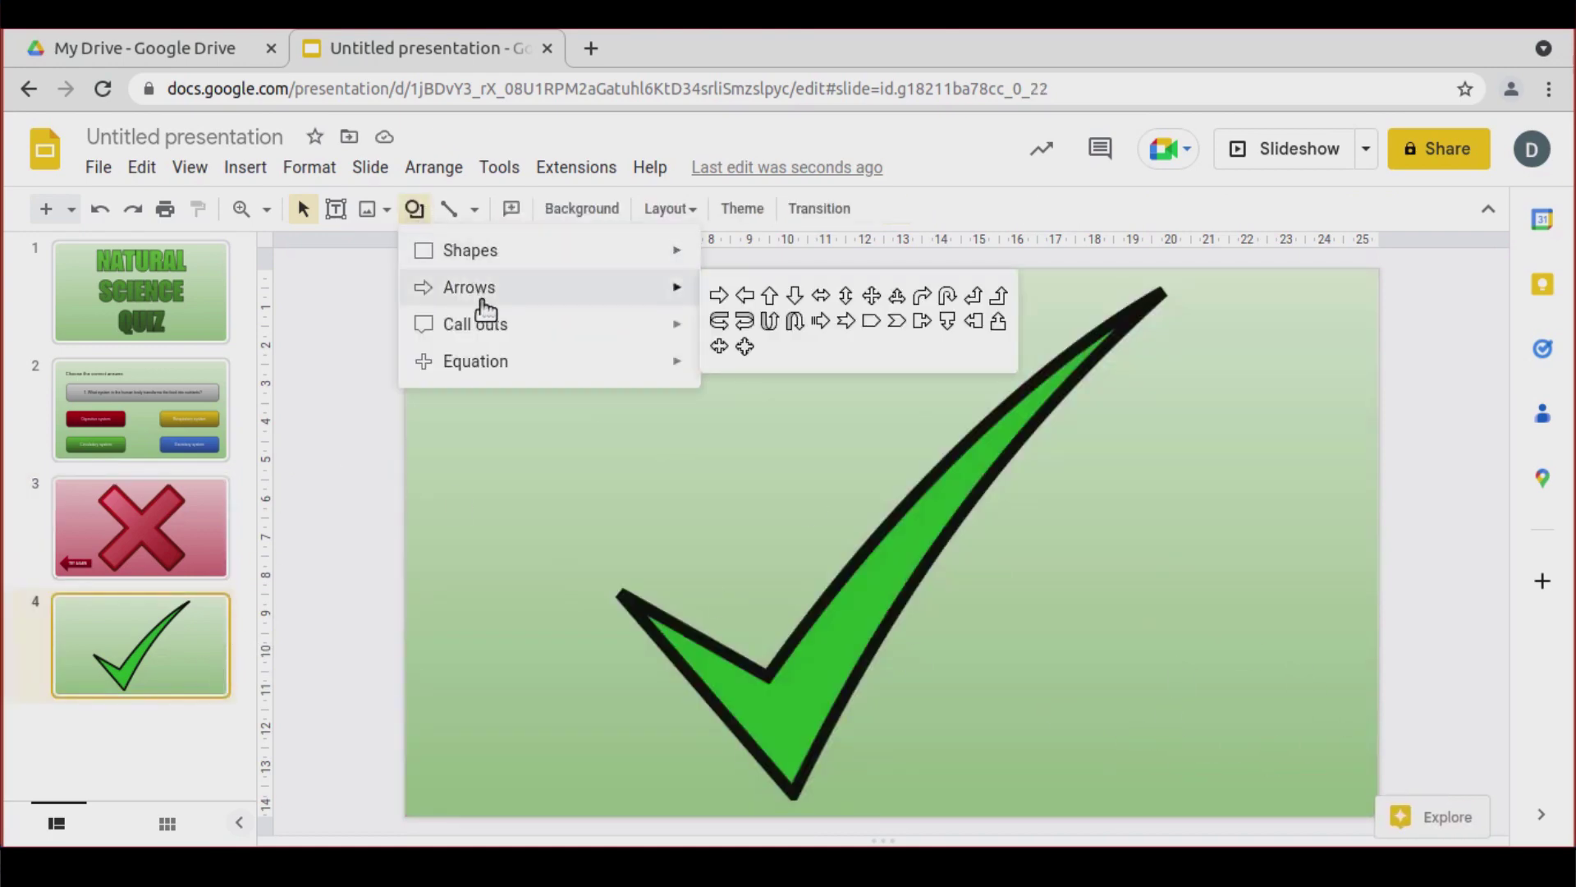
left_click(717, 297)
left_click_drag(1137, 709, 1296, 807)
left_click_drag(1256, 740, 1278, 717)
left_click(522, 212)
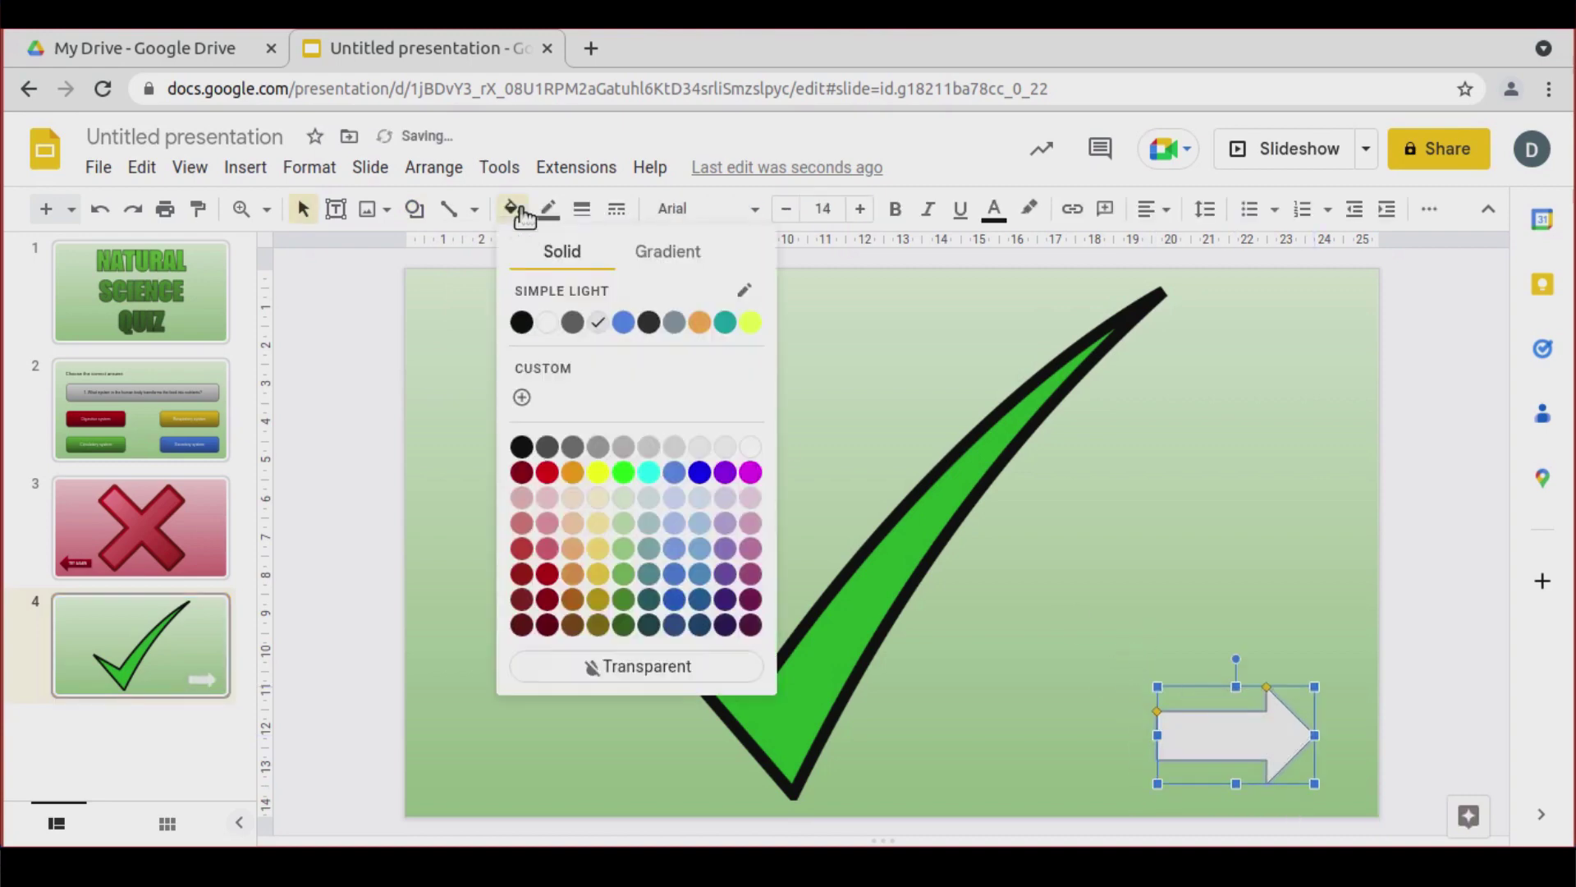
left_click(657, 249)
left_click(624, 604)
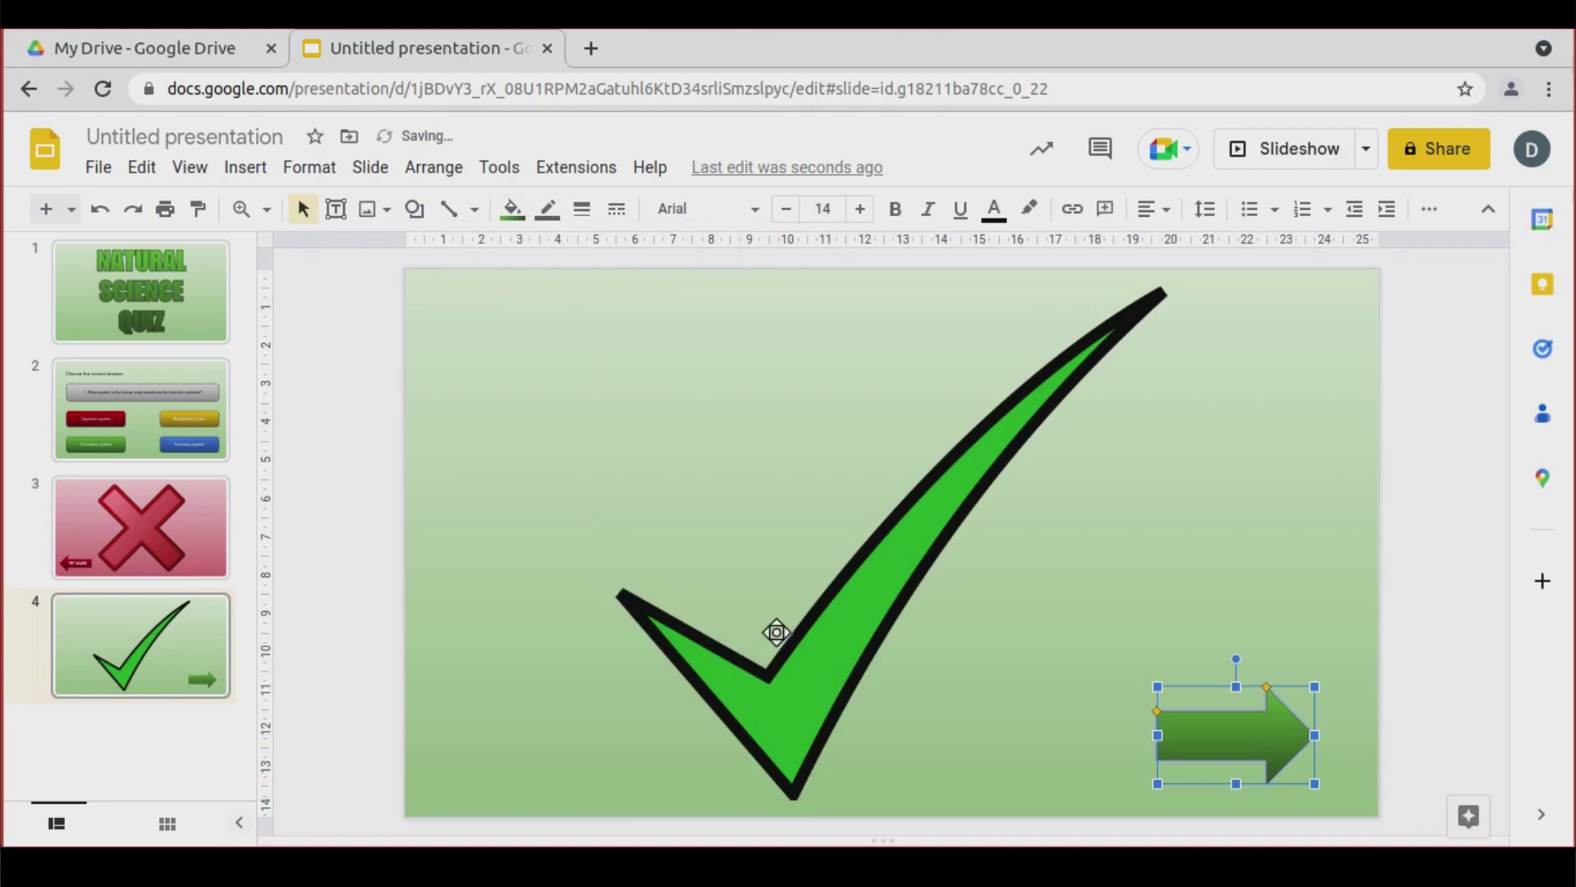
Label the arrow NEXT in bold, white, centred text, then go to slide 2
left_click(1232, 731)
type("N")
left_click_drag(1248, 737, 1160, 737)
left_click(895, 209)
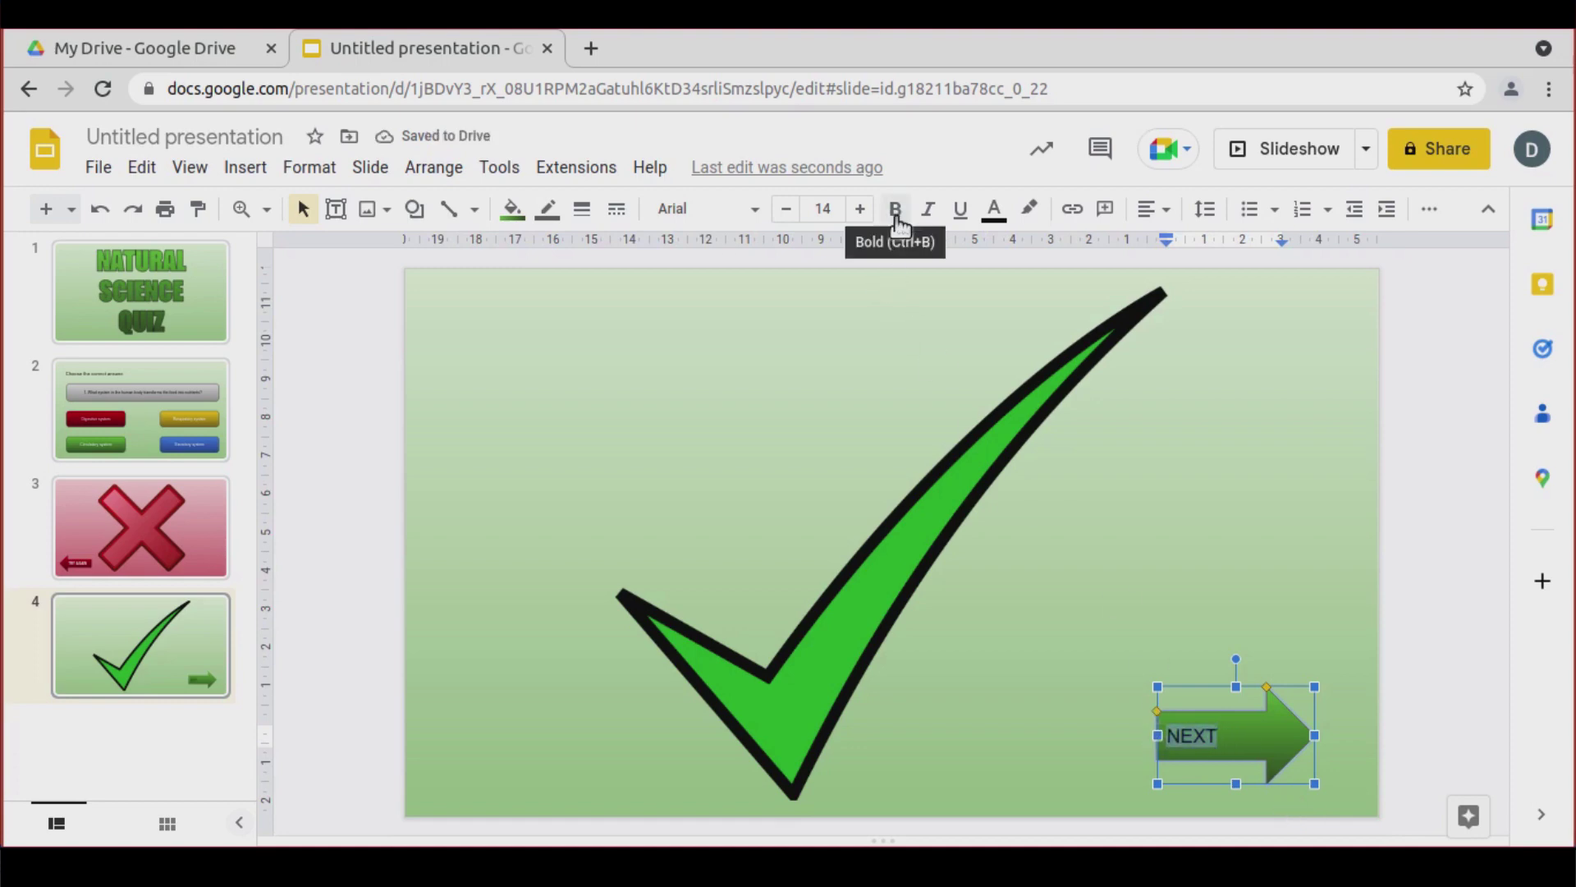
left_click(995, 209)
left_click(1232, 403)
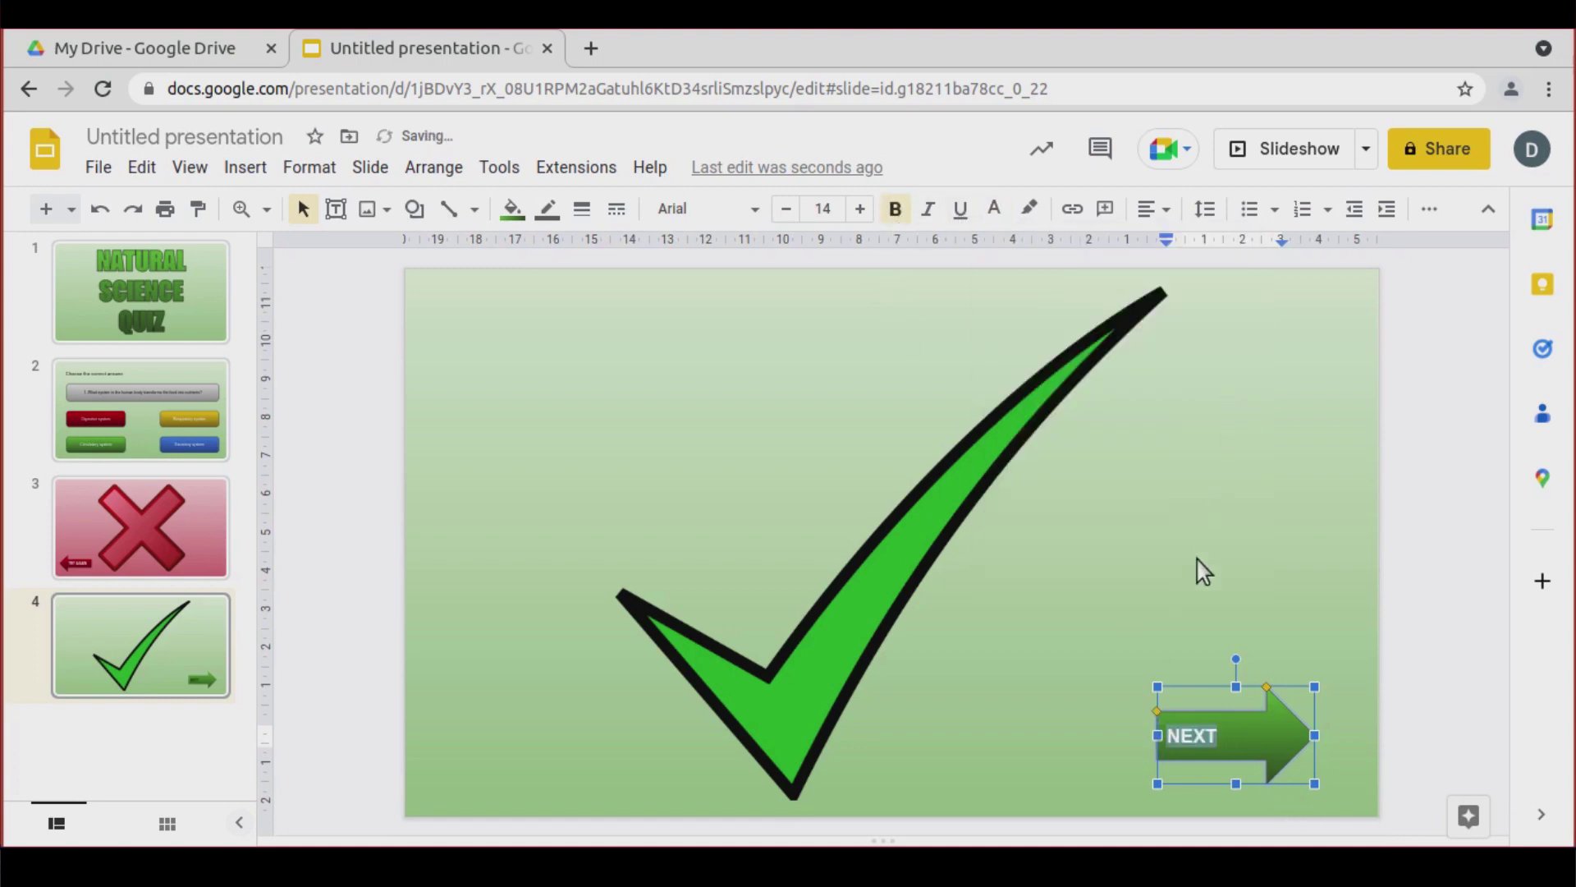
left_click(1165, 210)
left_click(1186, 246)
left_click(1048, 721)
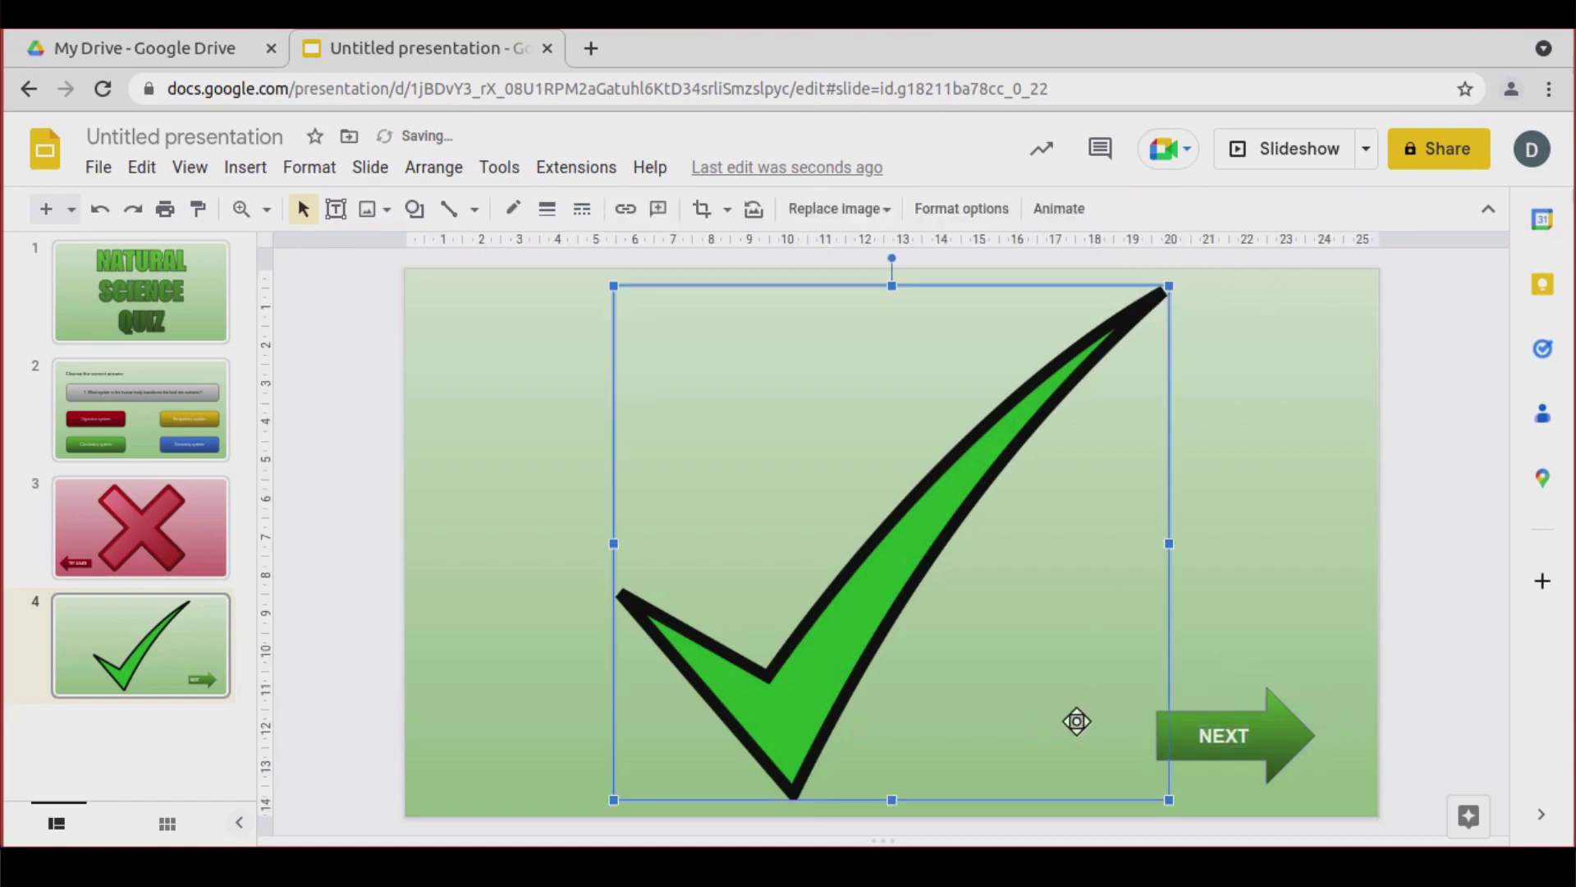
left_click(158, 747)
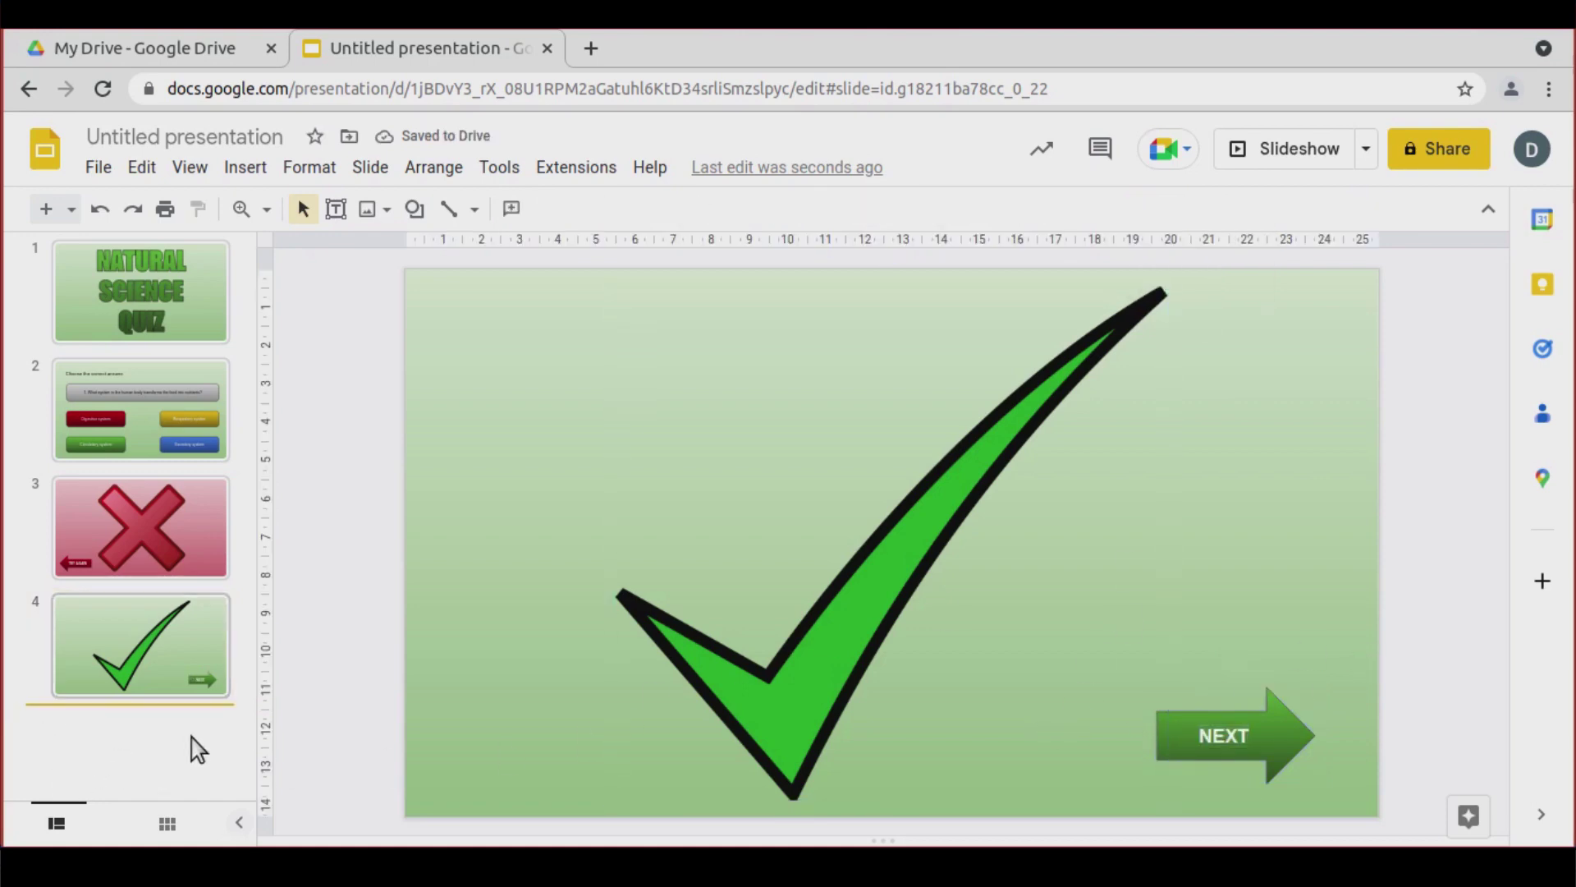
left_click(139, 410)
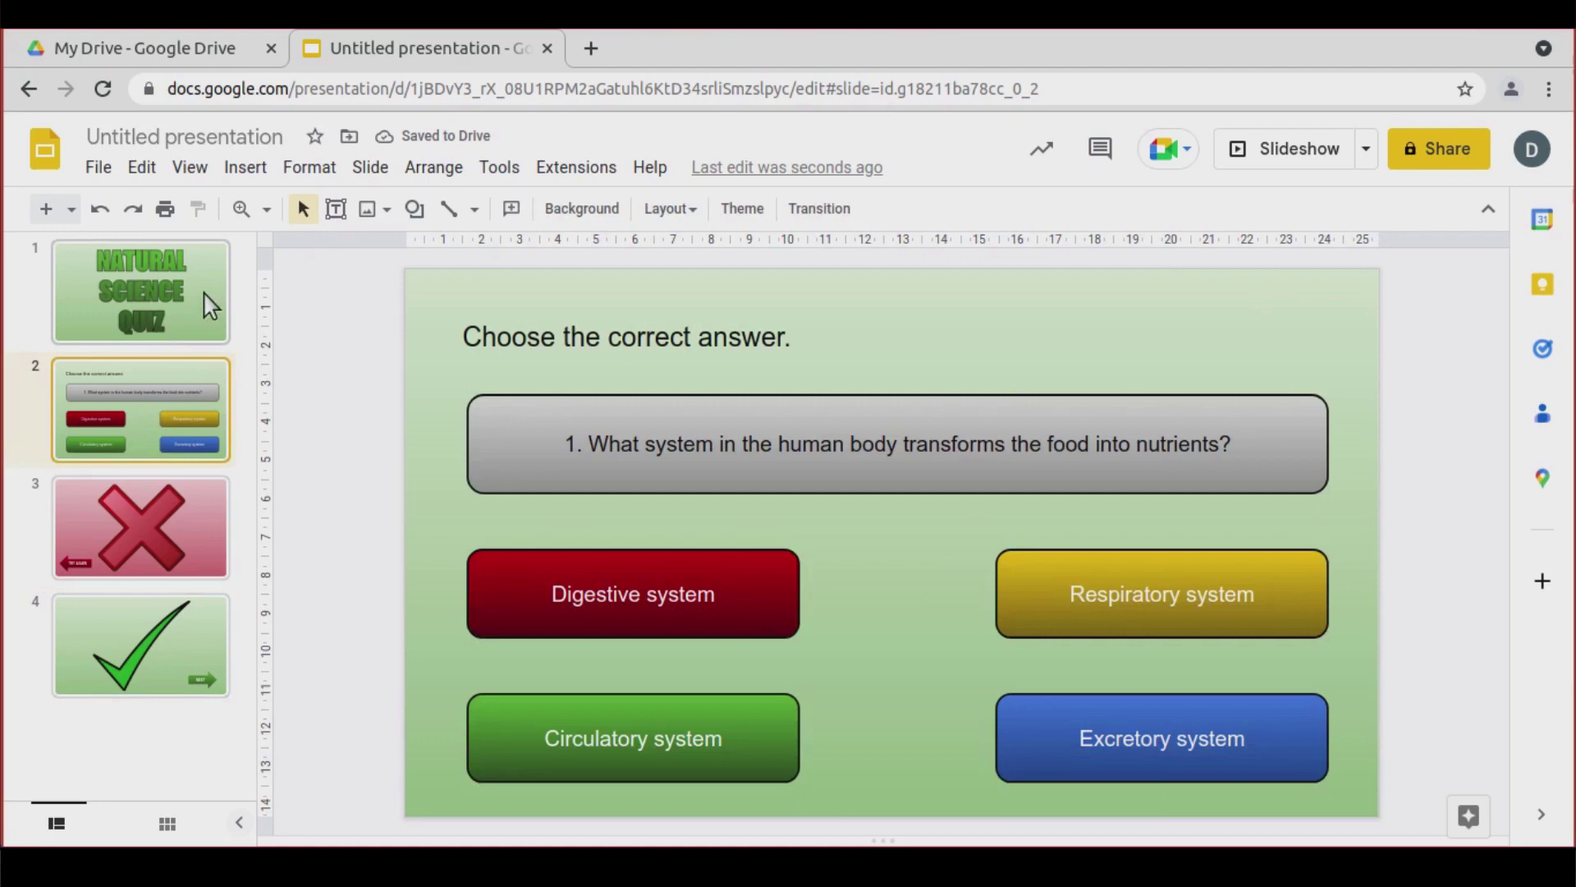
Duplicate the question slide and move the copy to the end
left_click(371, 168)
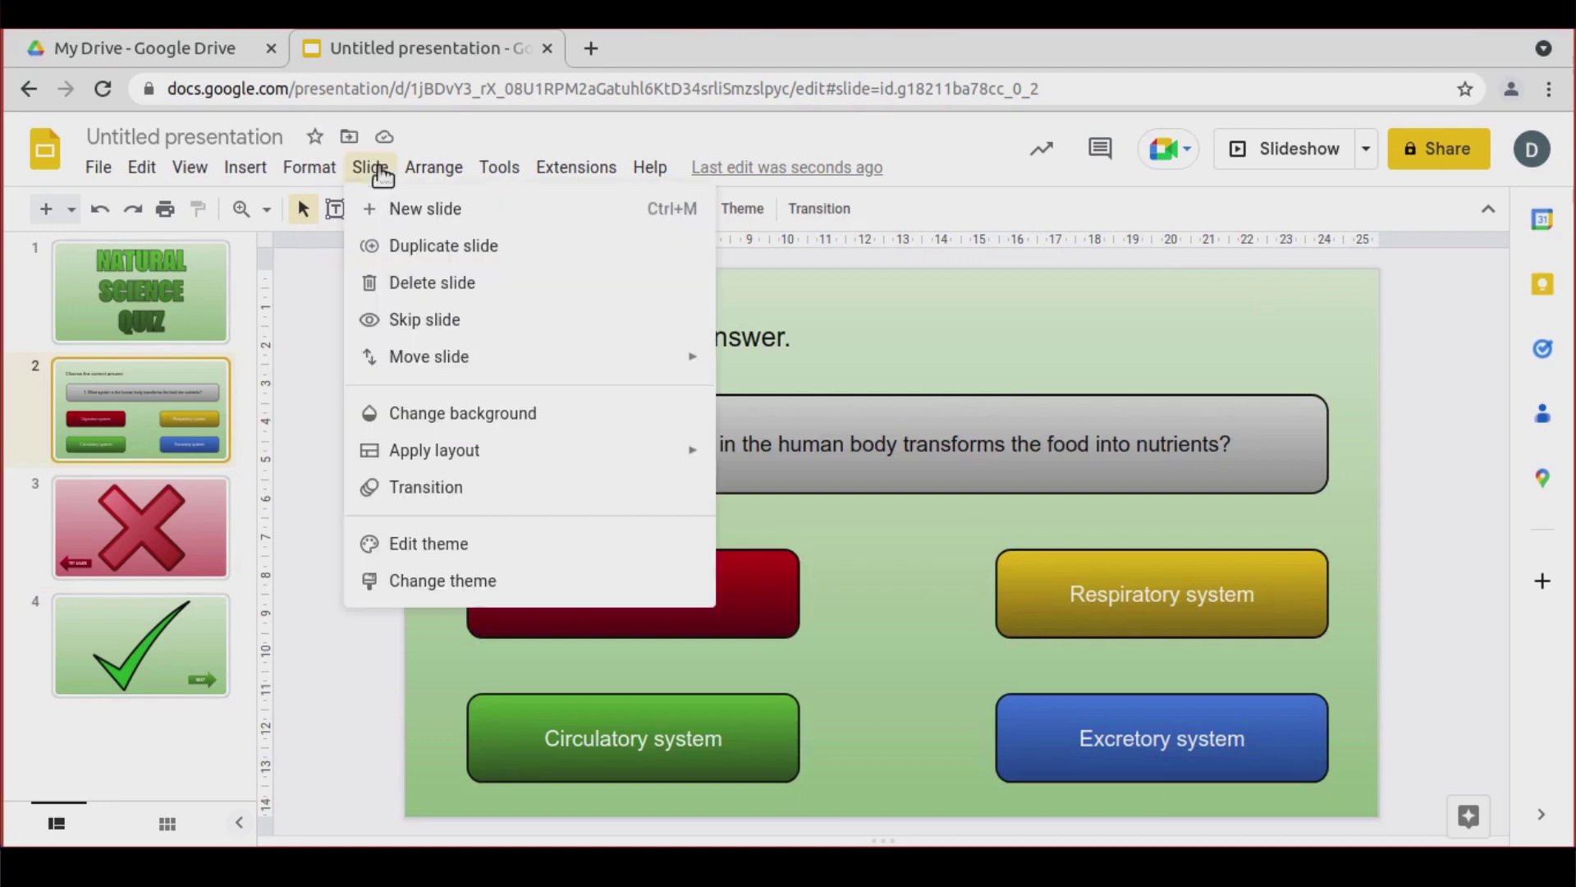
left_click(422, 251)
left_click_drag(159, 504, 165, 802)
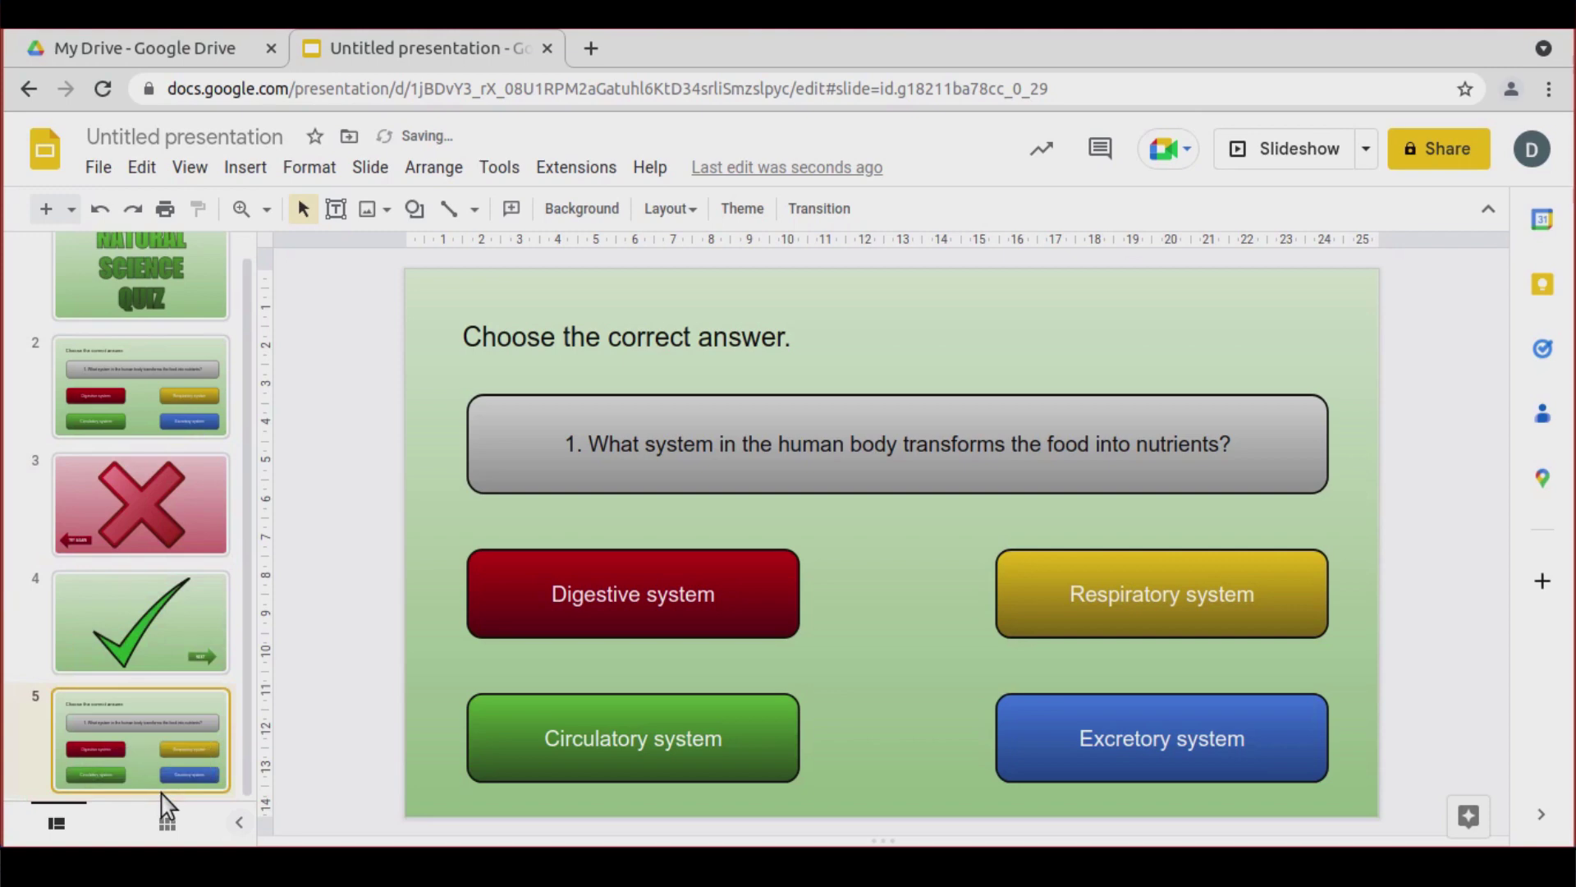
Give the NEXT arrow a coloured 2px border and link it to the next slide
left_click(163, 624)
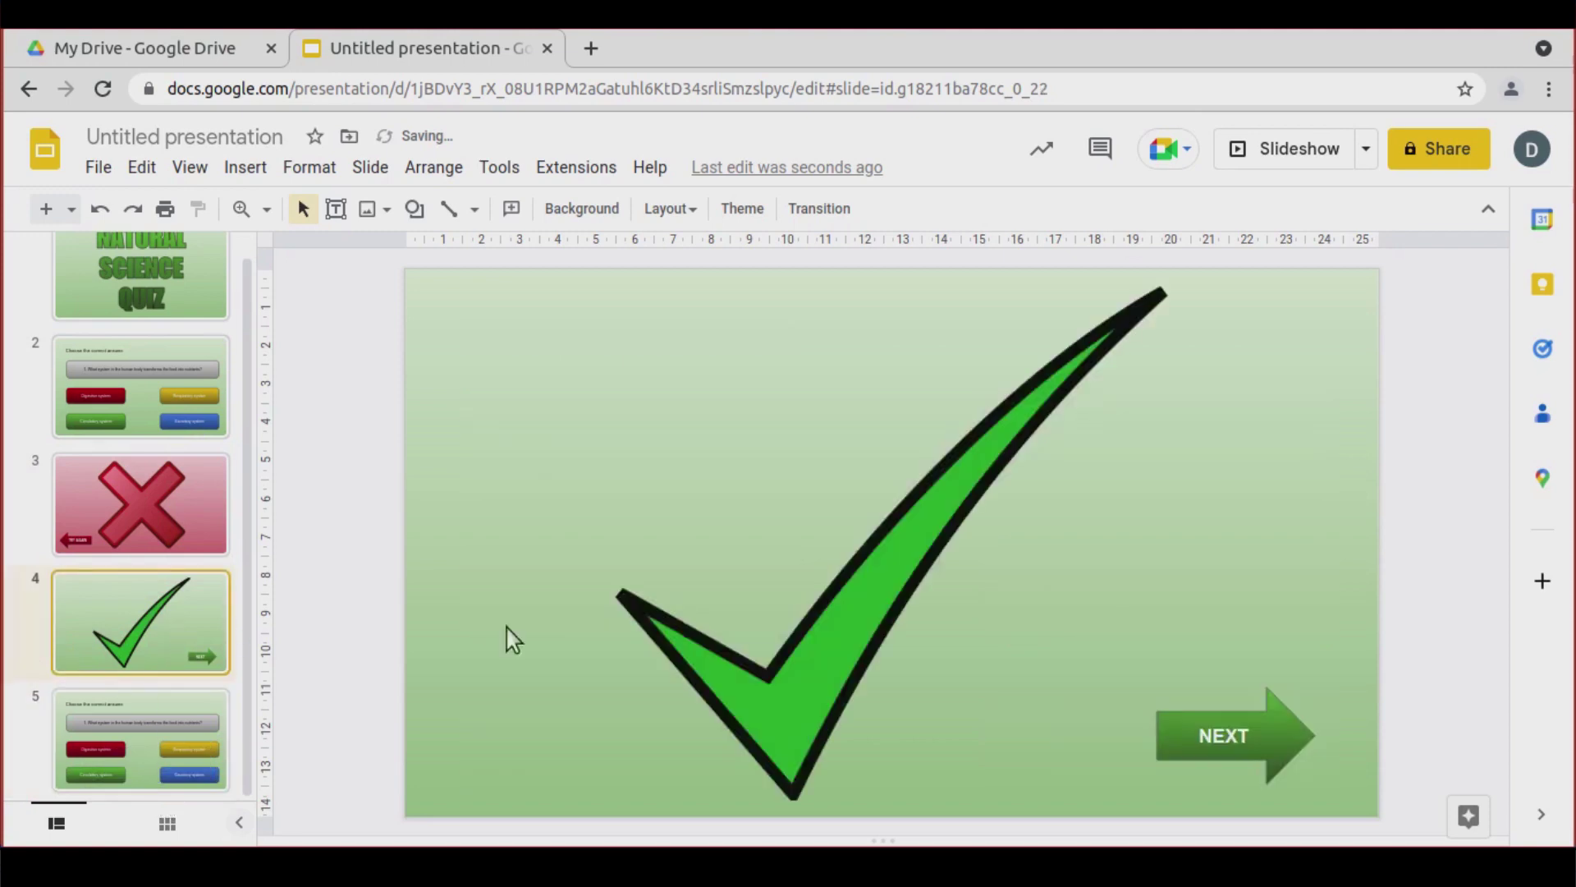
left_click(1179, 735)
left_click(548, 209)
left_click(556, 286)
left_click(582, 209)
left_click(614, 289)
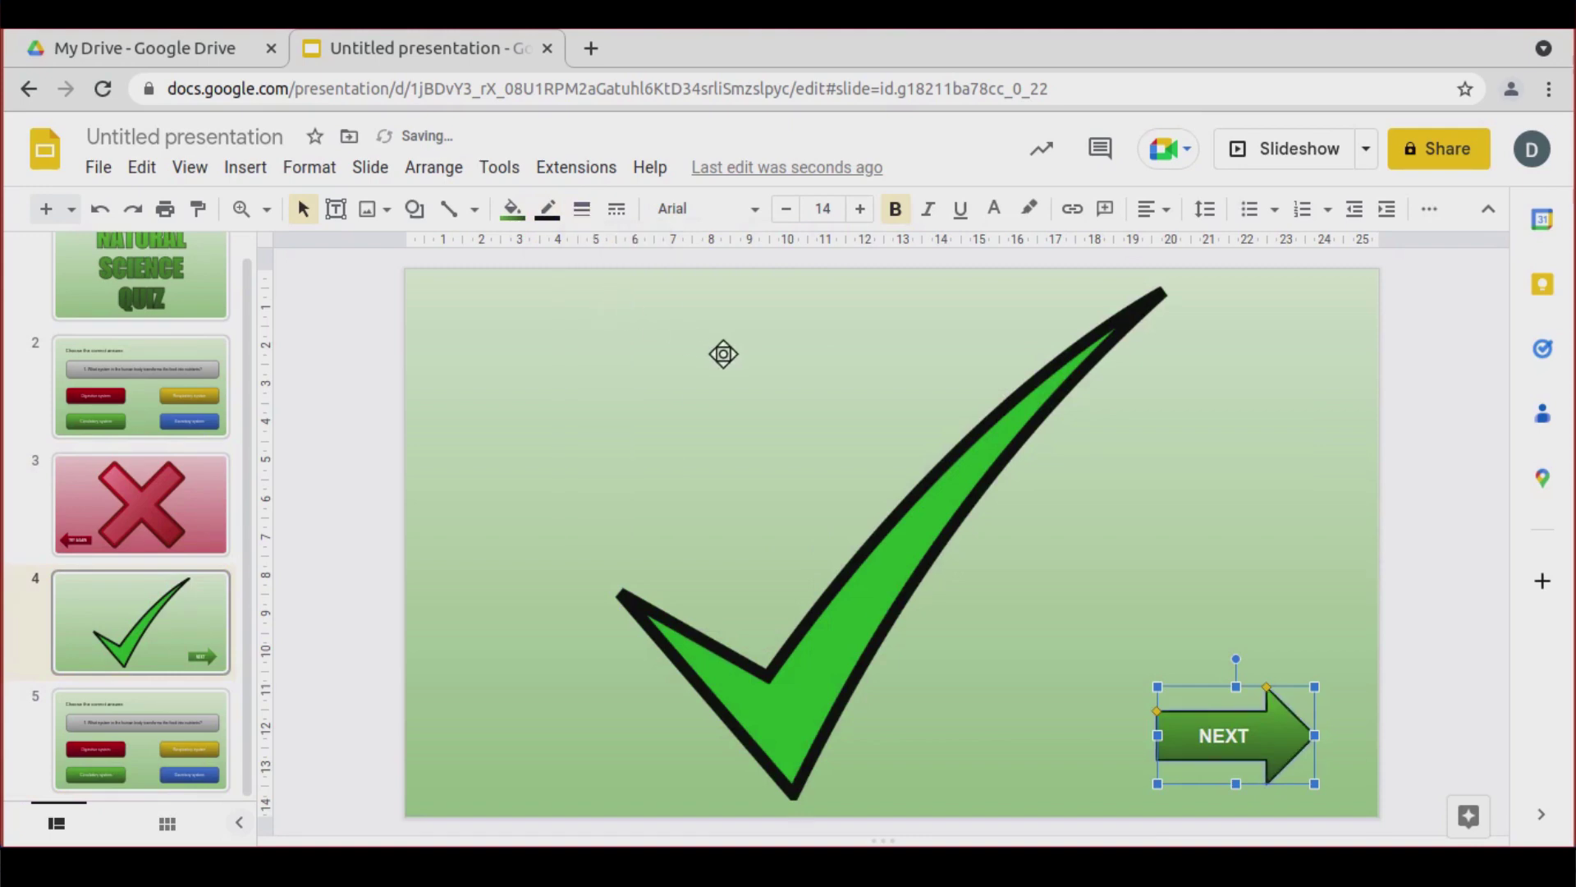
key("ctrl+k")
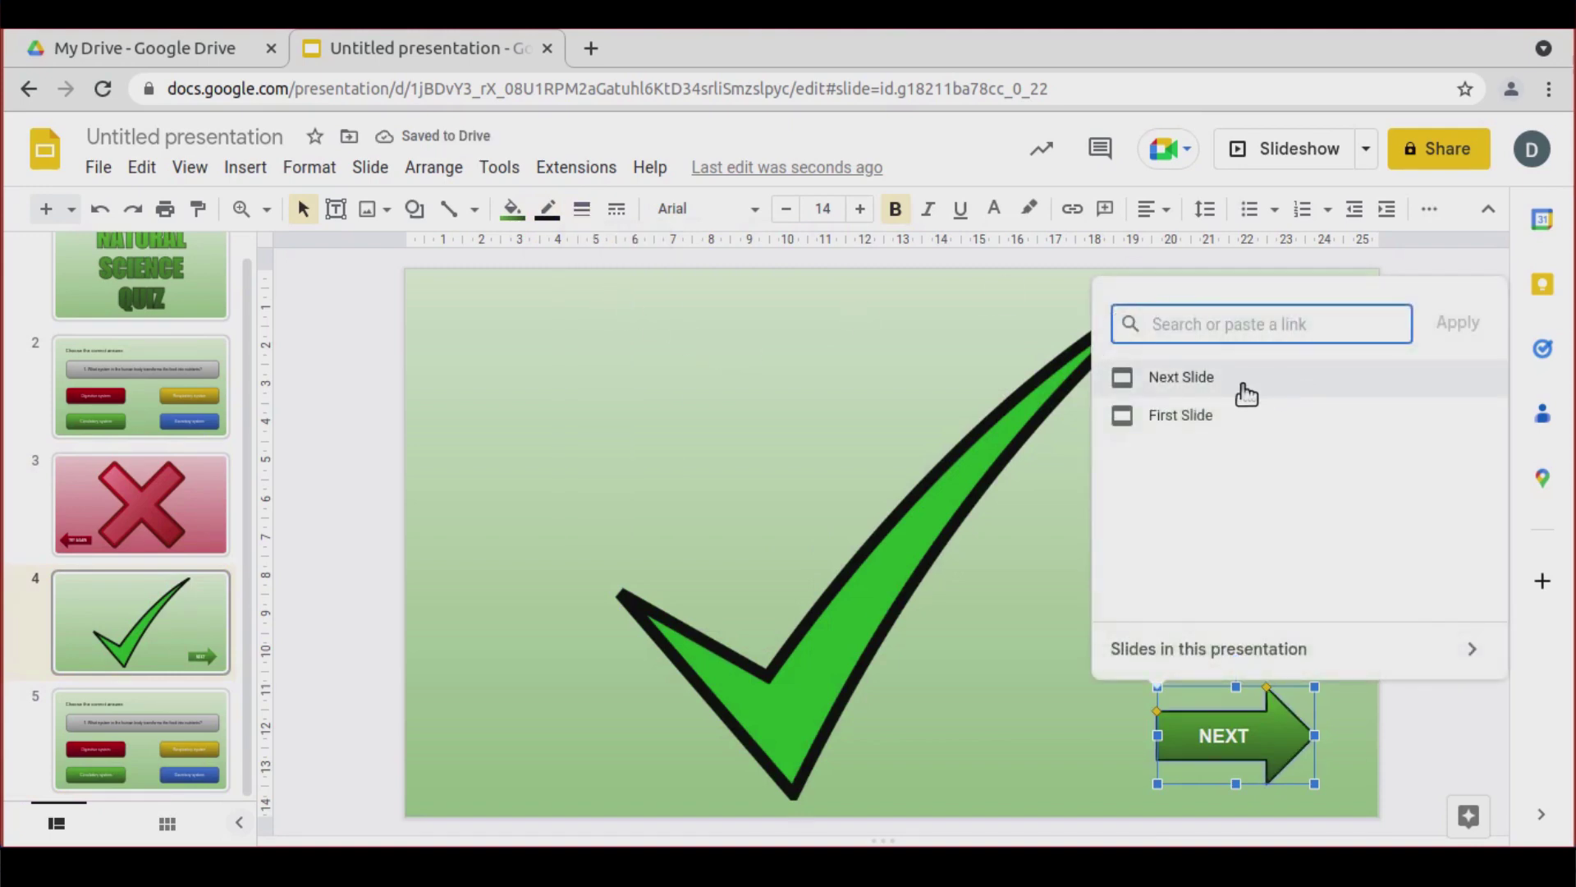
left_click(1231, 382)
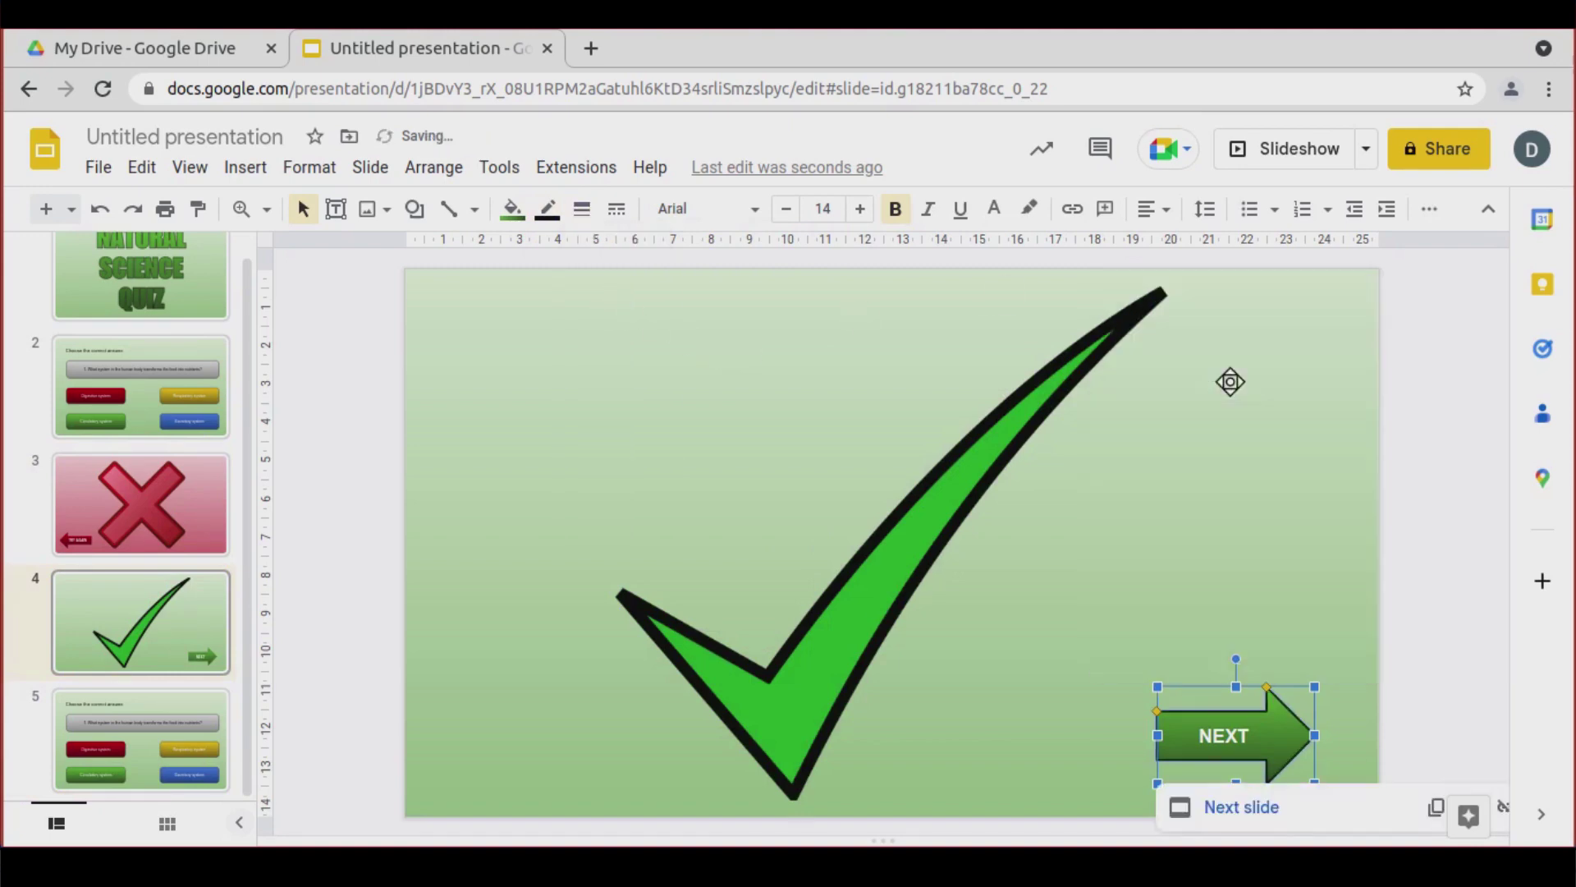
Add a coloured border with a heavier weight to slide 3's TRY AGAIN arrow
left_click(202, 499)
left_click(601, 732)
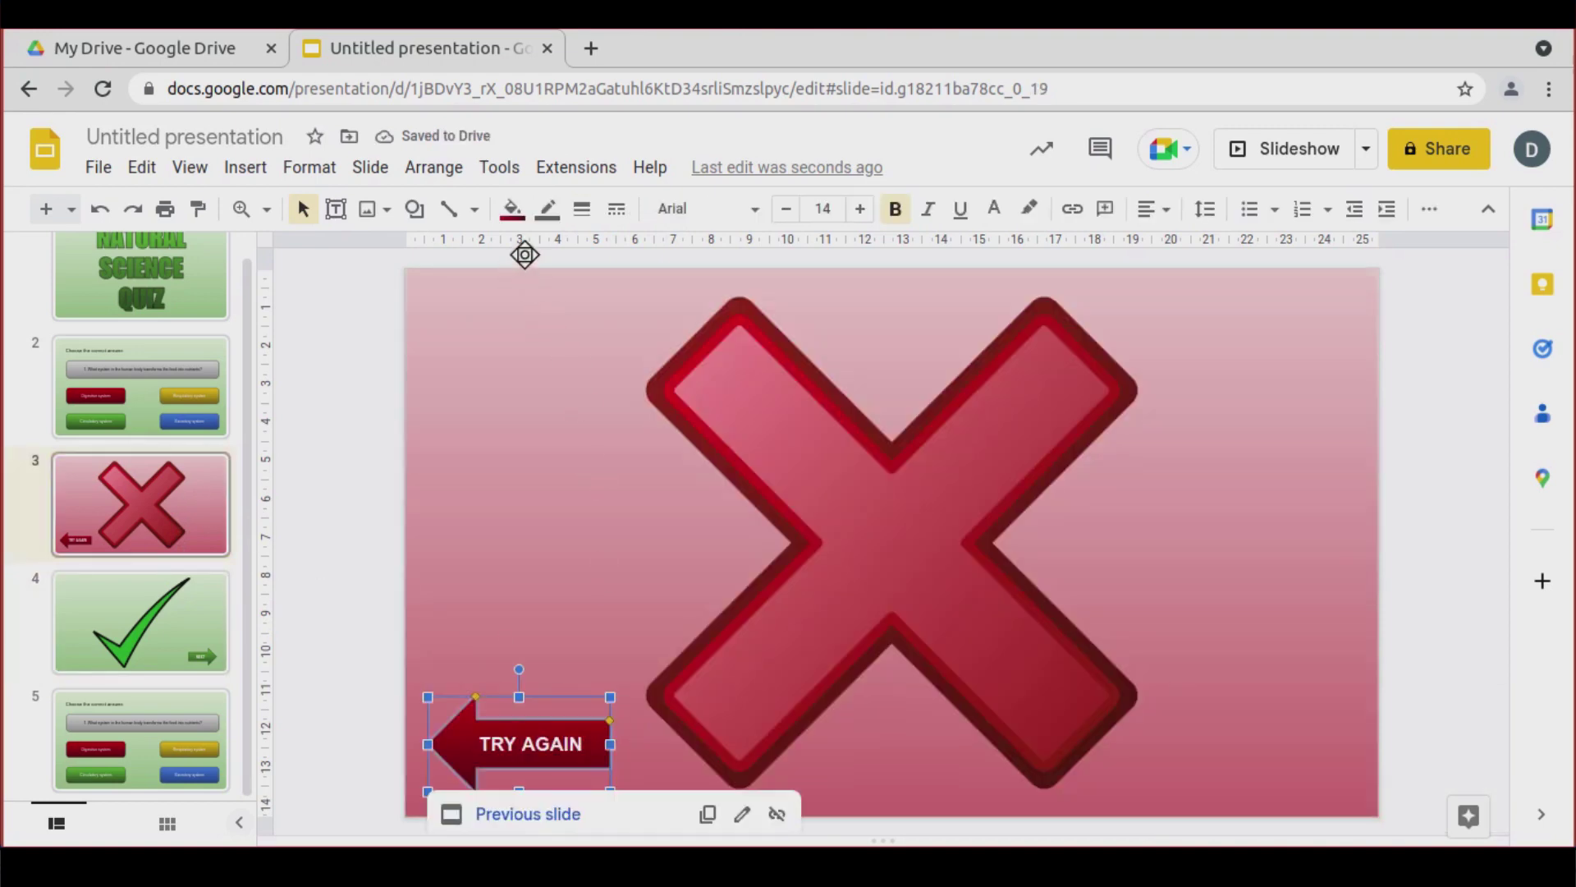
left_click(547, 209)
left_click(556, 271)
left_click(582, 209)
left_click(609, 287)
left_click(202, 709)
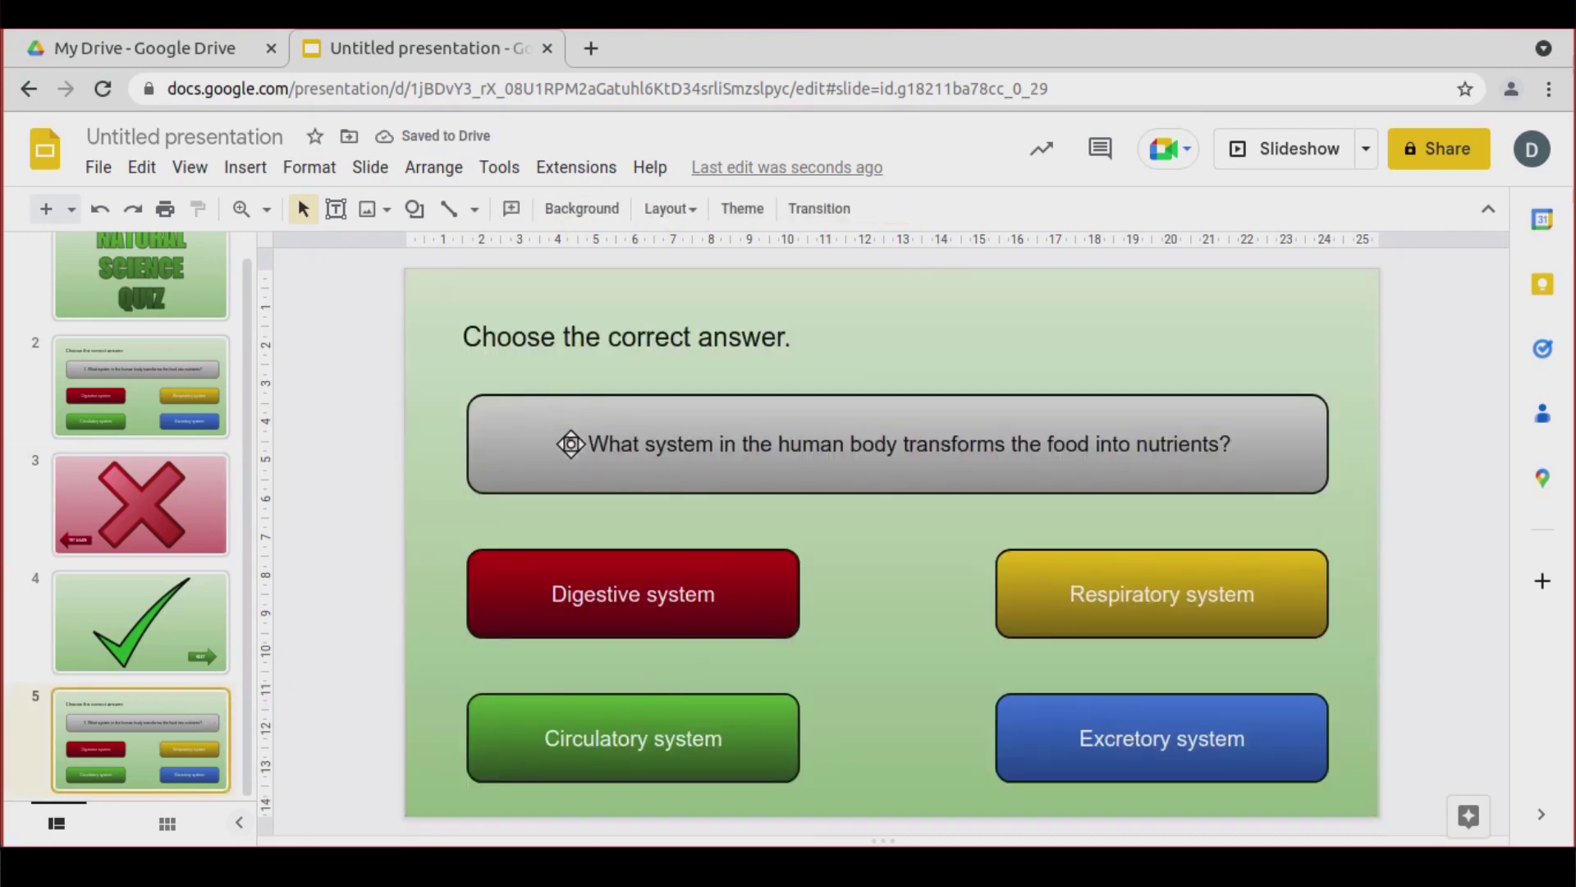
Change the copied slide's question number from 1 to 2
left_click(577, 448)
key("BackSpace")
type("2")
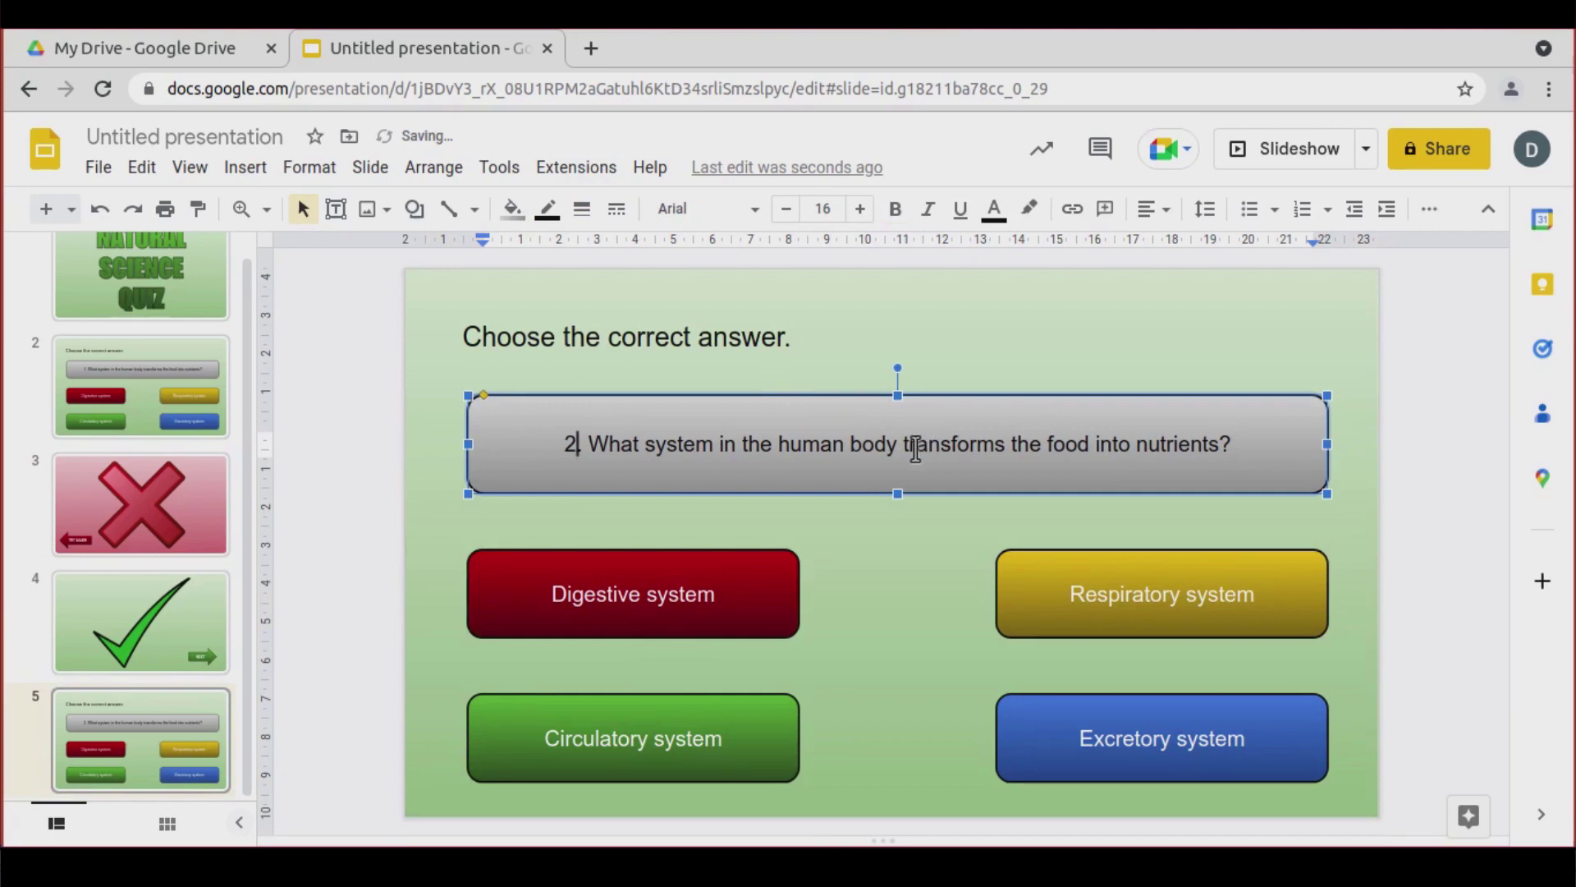
Reword the question to end 'transports nutrients and oxygen to the cells?'
left_click_drag(917, 447, 1182, 454)
left_click_drag(917, 449, 1222, 450)
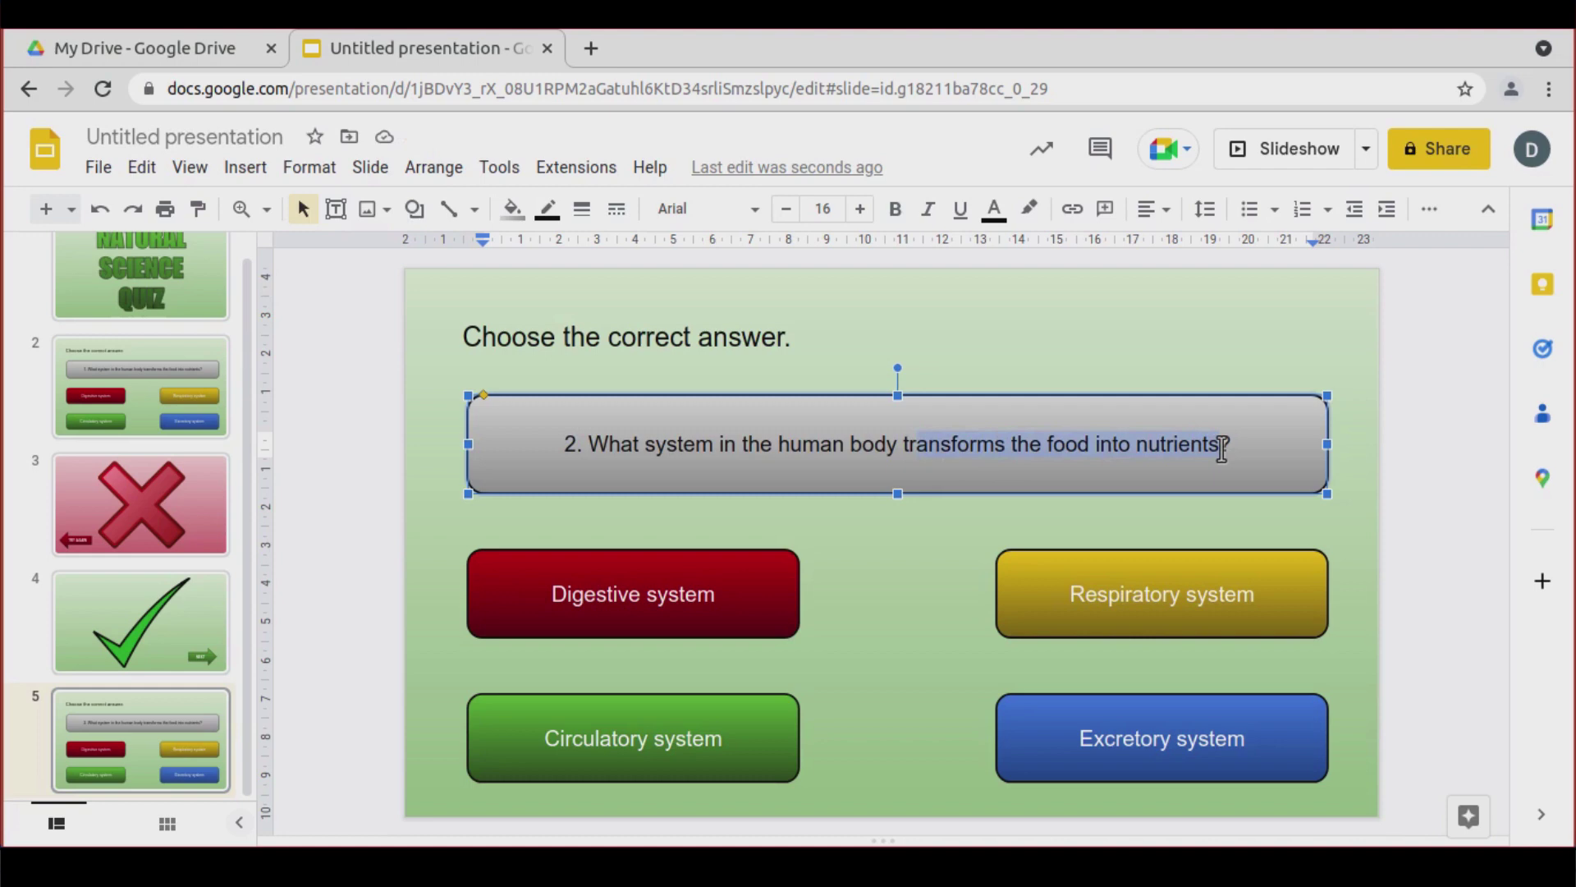
key("BackSpace")
type("RANS")
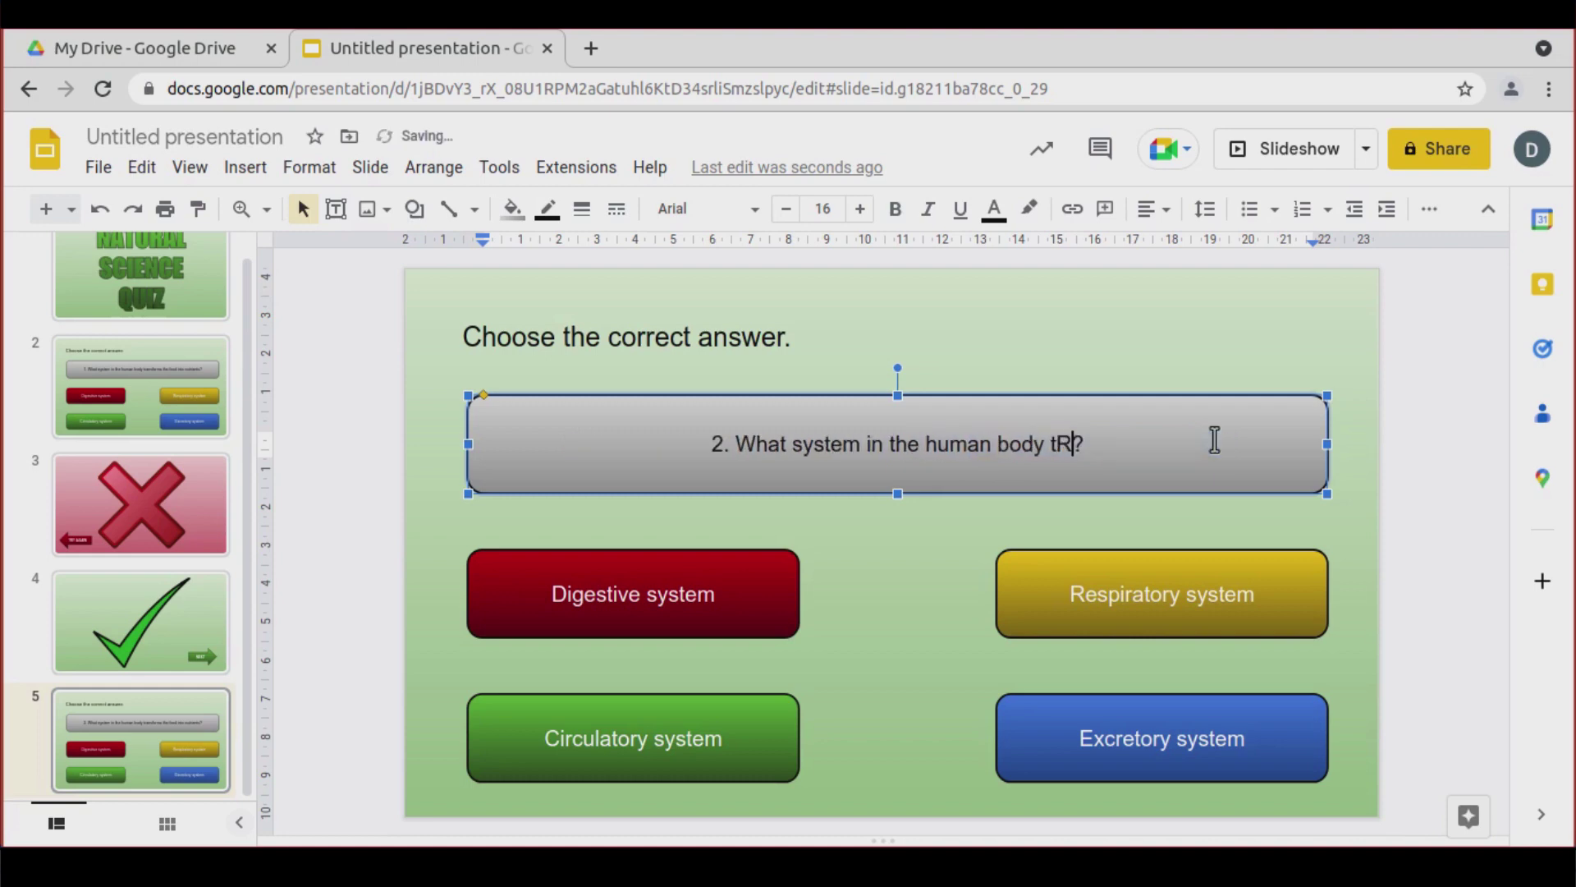
key("BackSpace")
key("BackSpace")
key("BackSpace")
key("BackSpace")
type("ransports nutr")
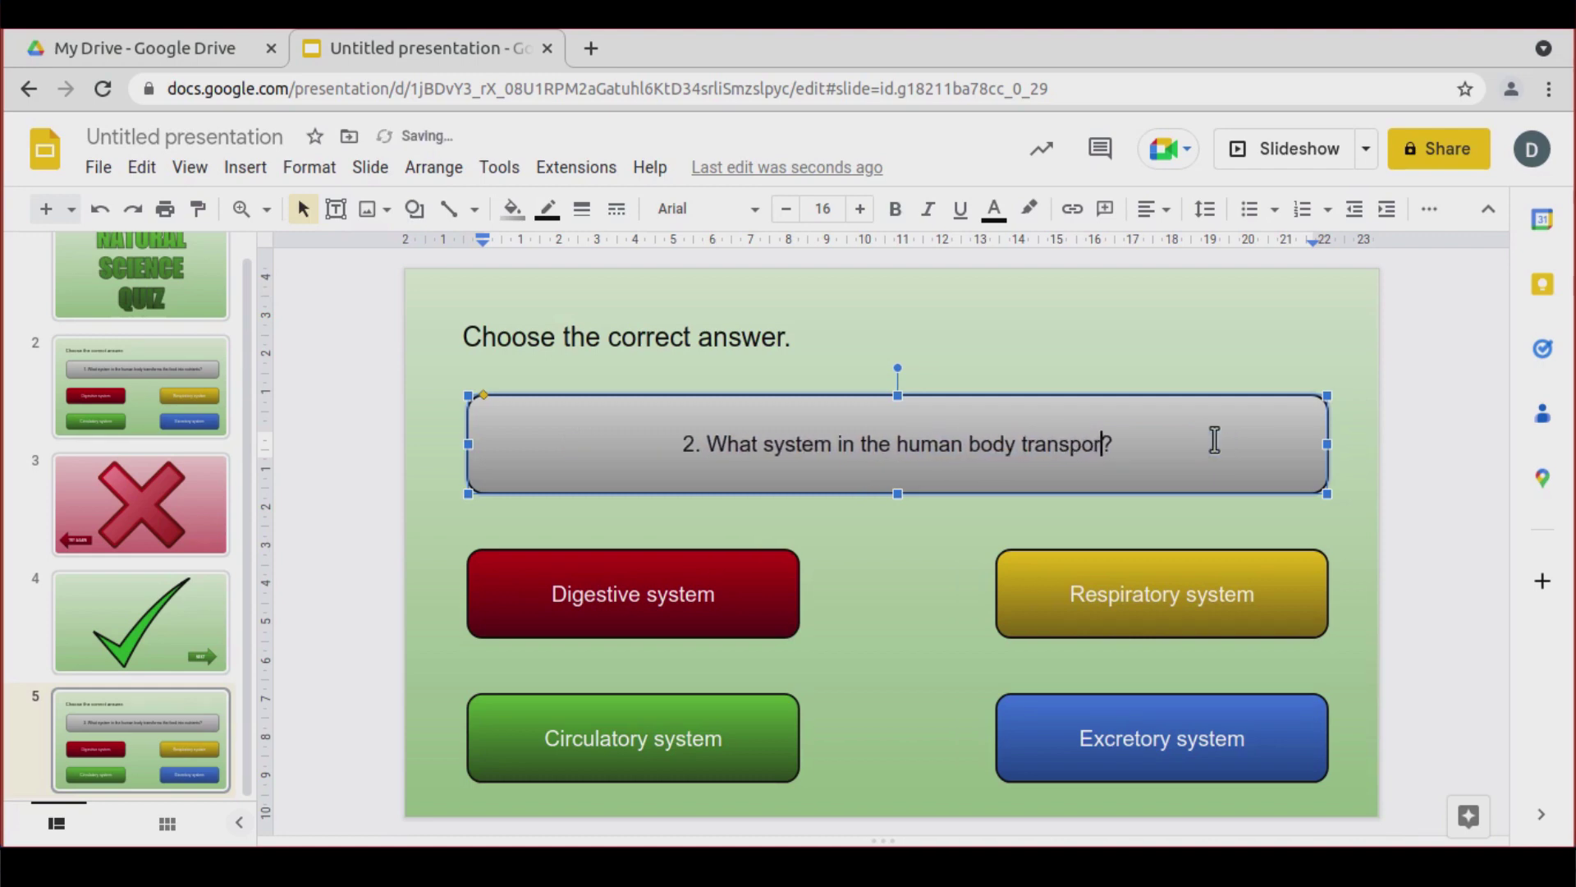
type("ients and oxygen")
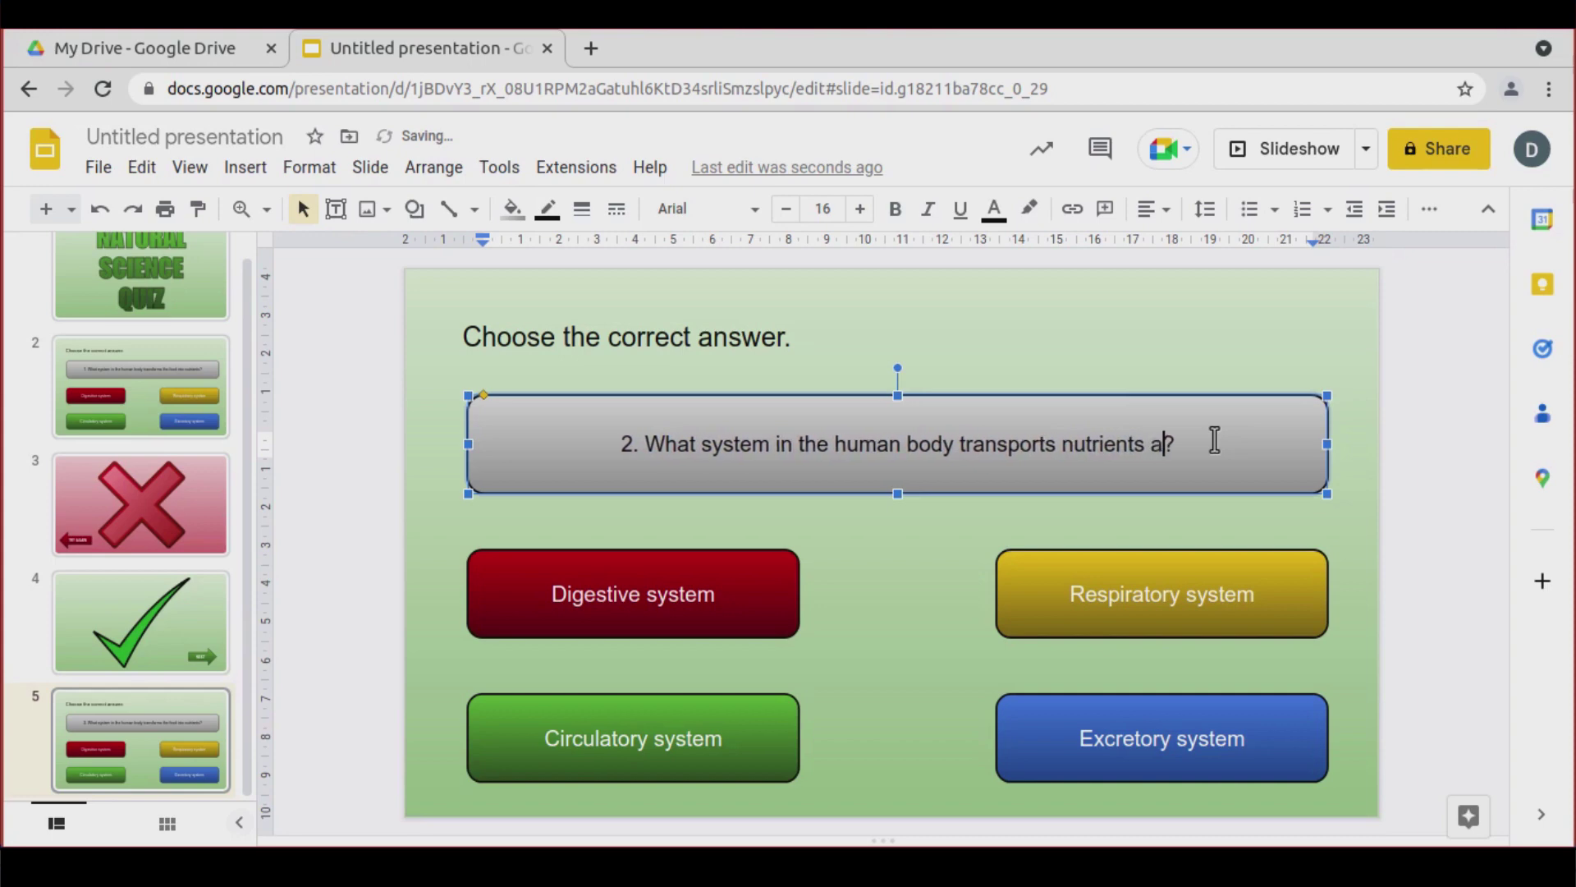
type(" to the cells")
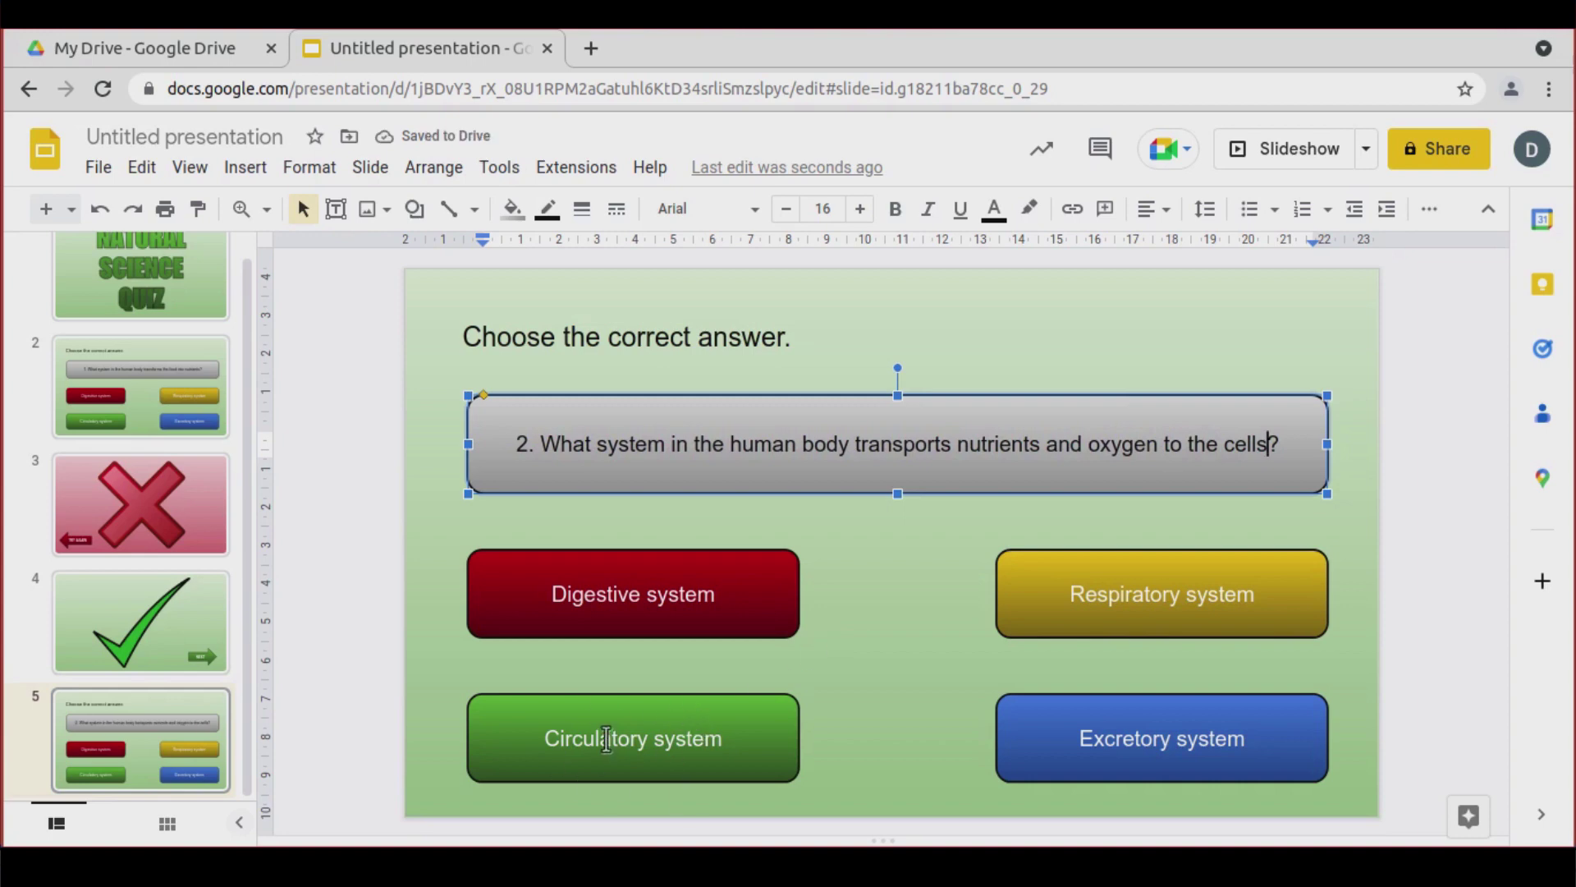
left_click(431, 558)
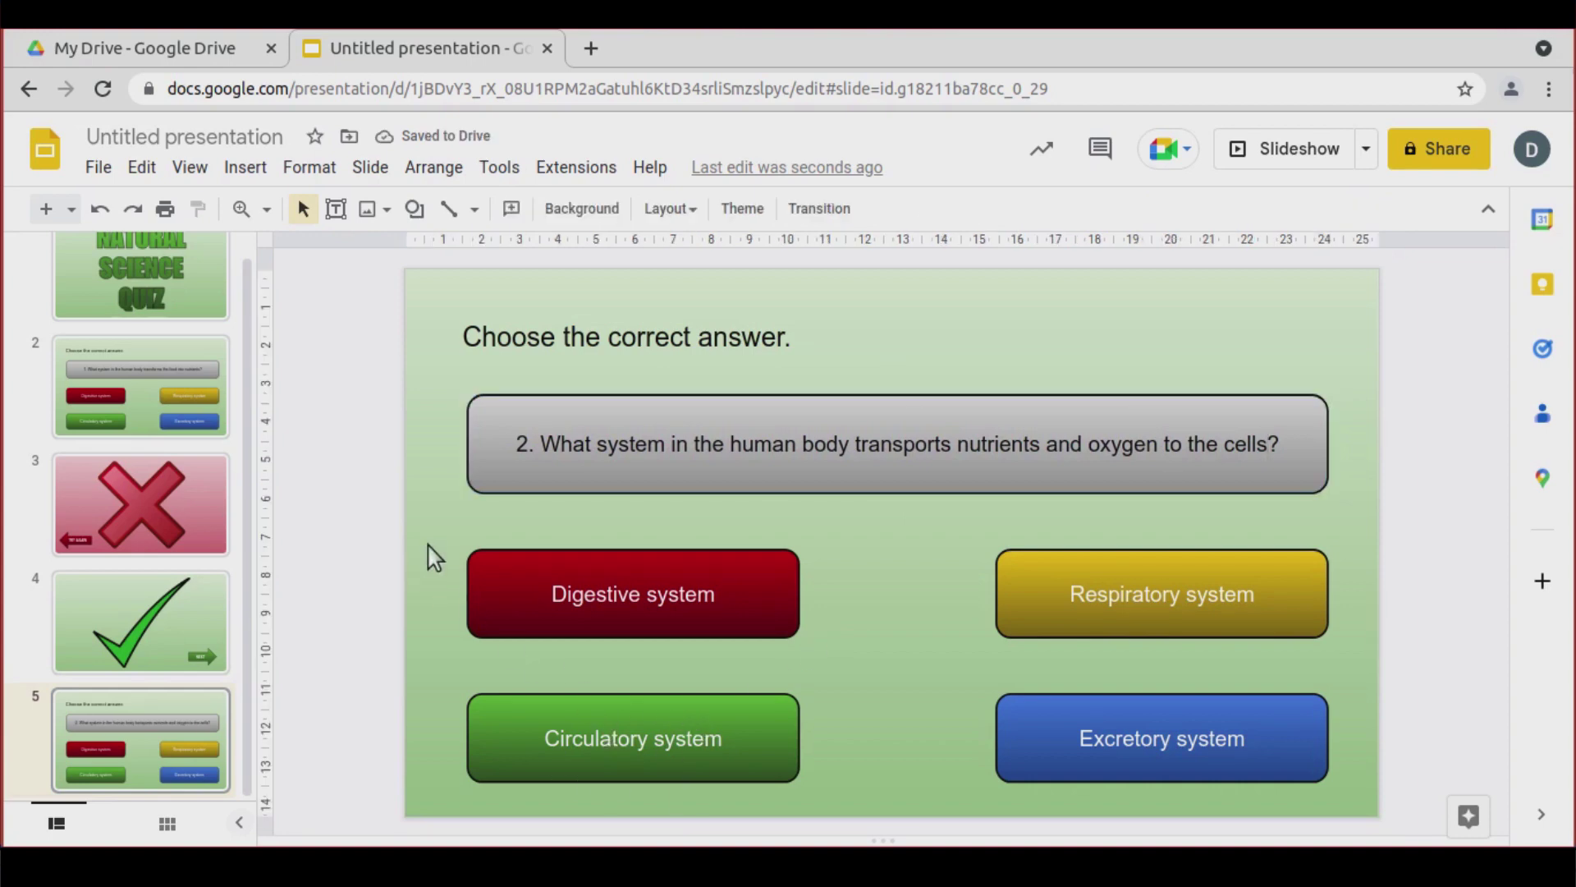
left_click(514, 593)
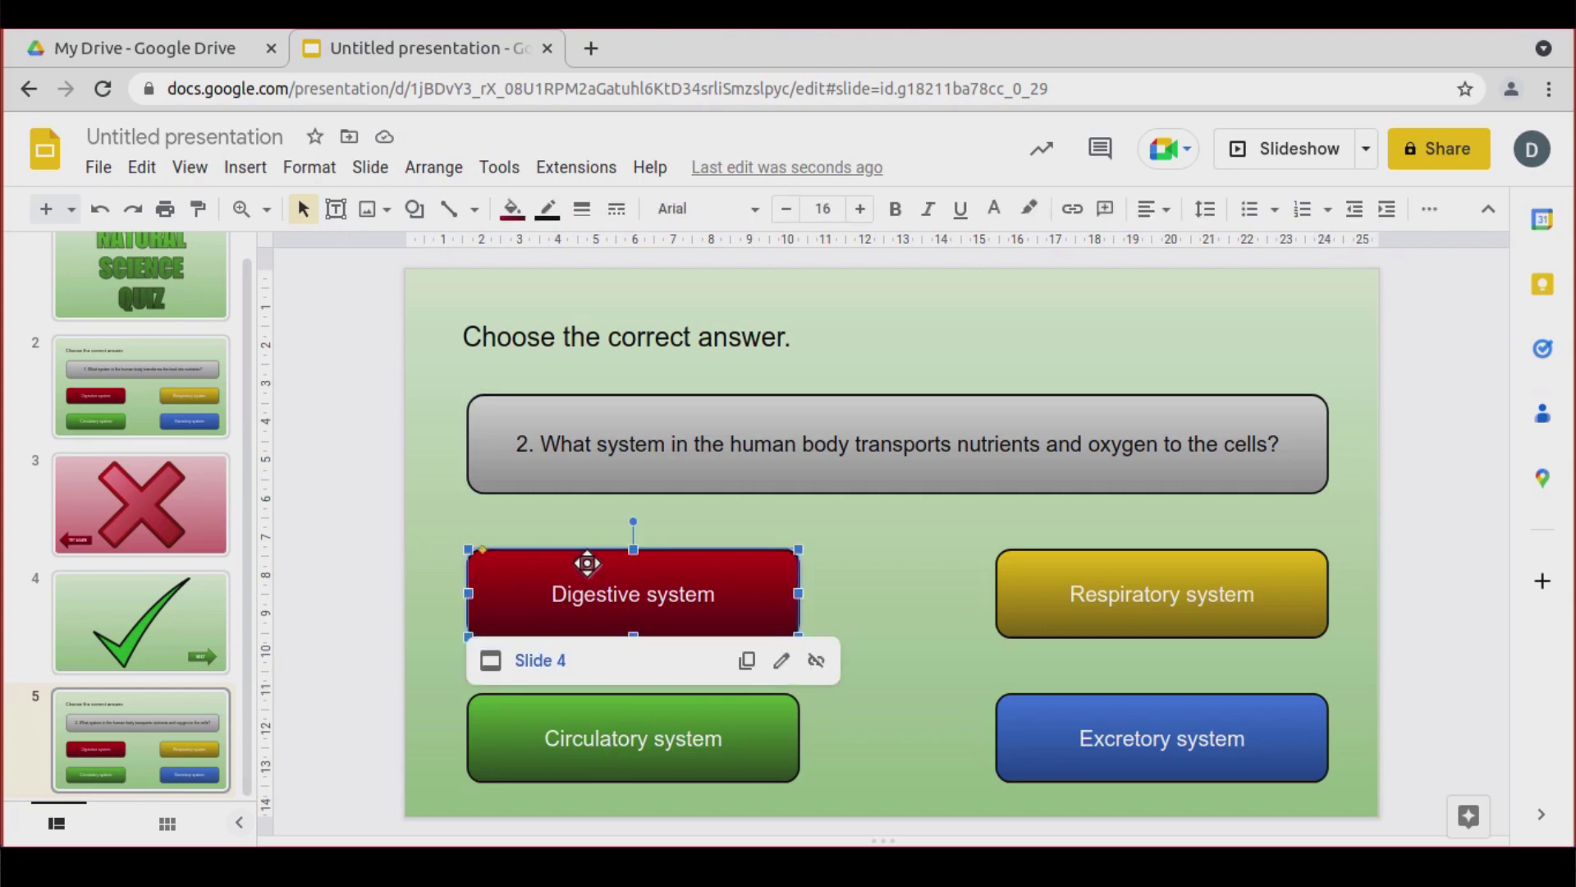